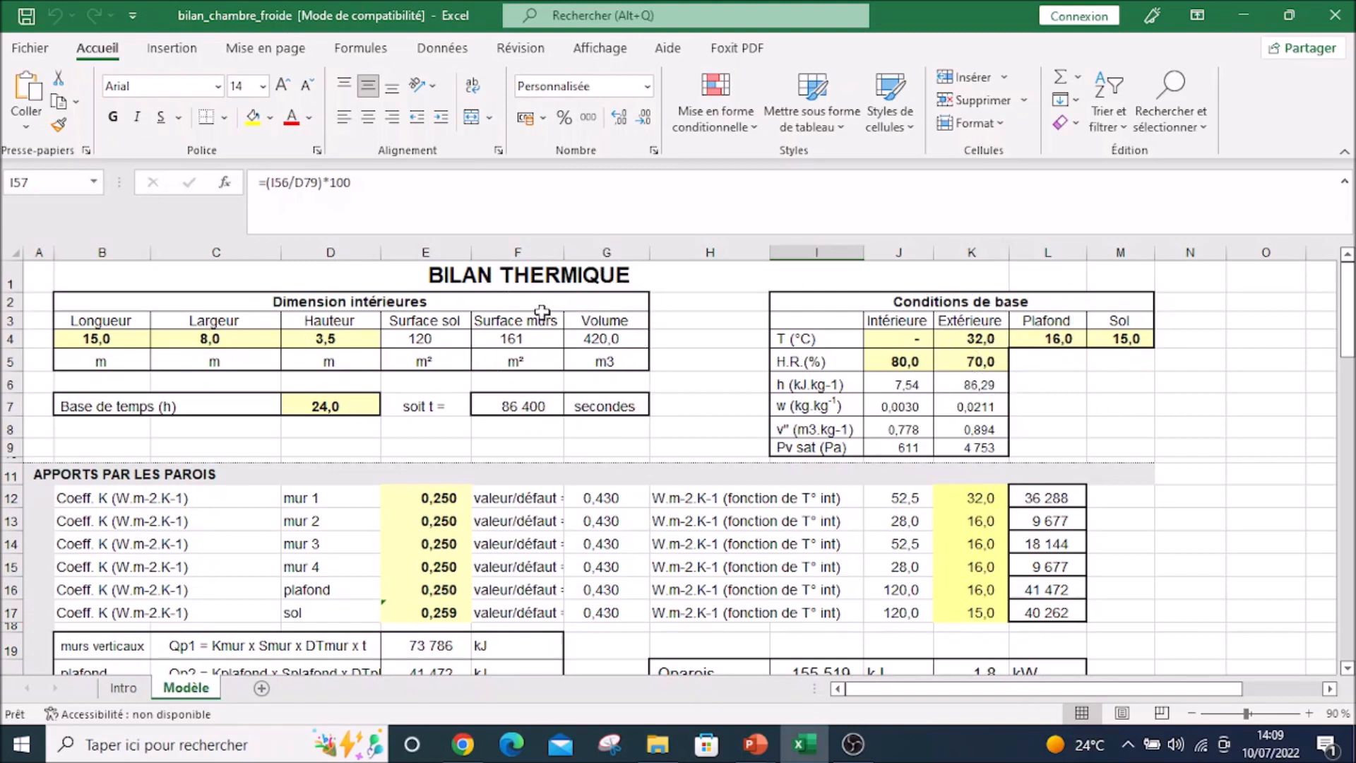
# Step: Examine the sections of the Modèle sheet, from the wall heat gains down to the refrigeration power to install
pyautogui.scroll(-1, 489, 457)
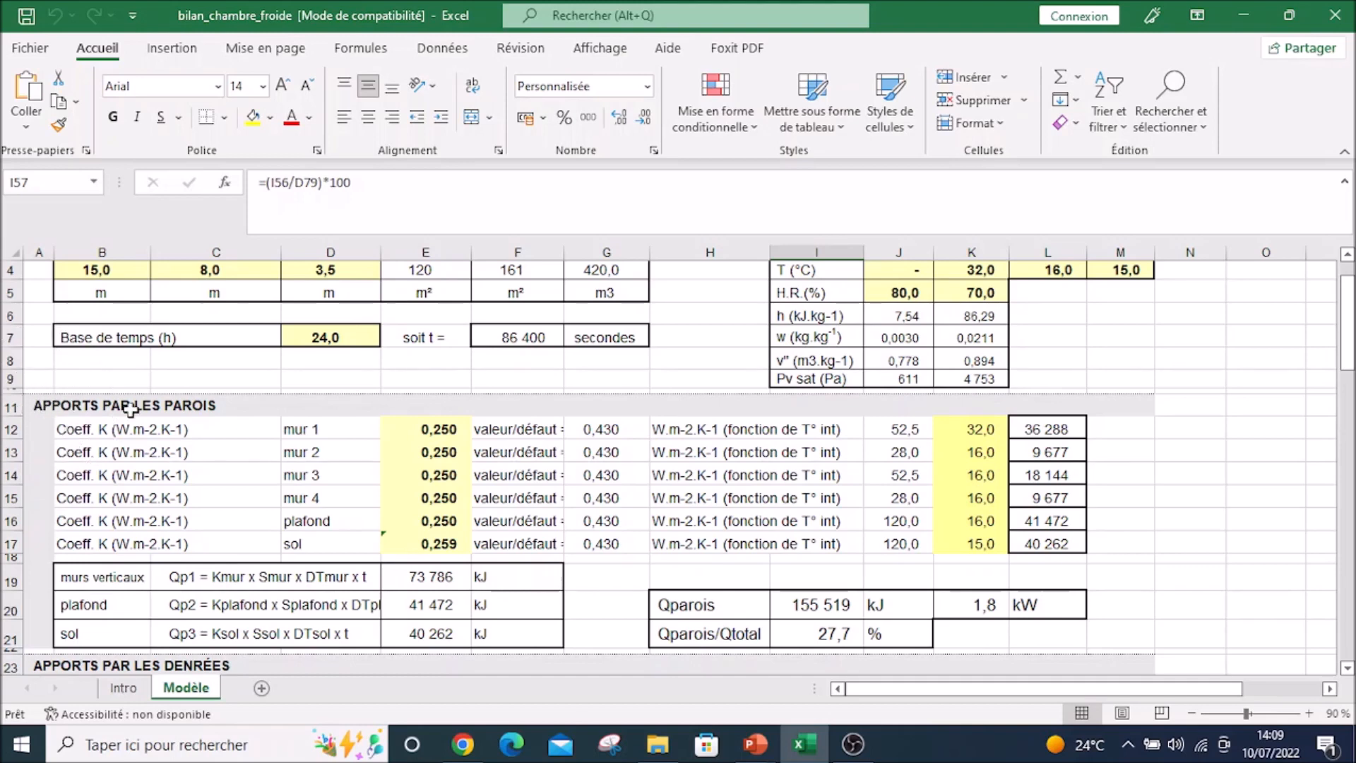
pyautogui.scroll(-3, 114, 361)
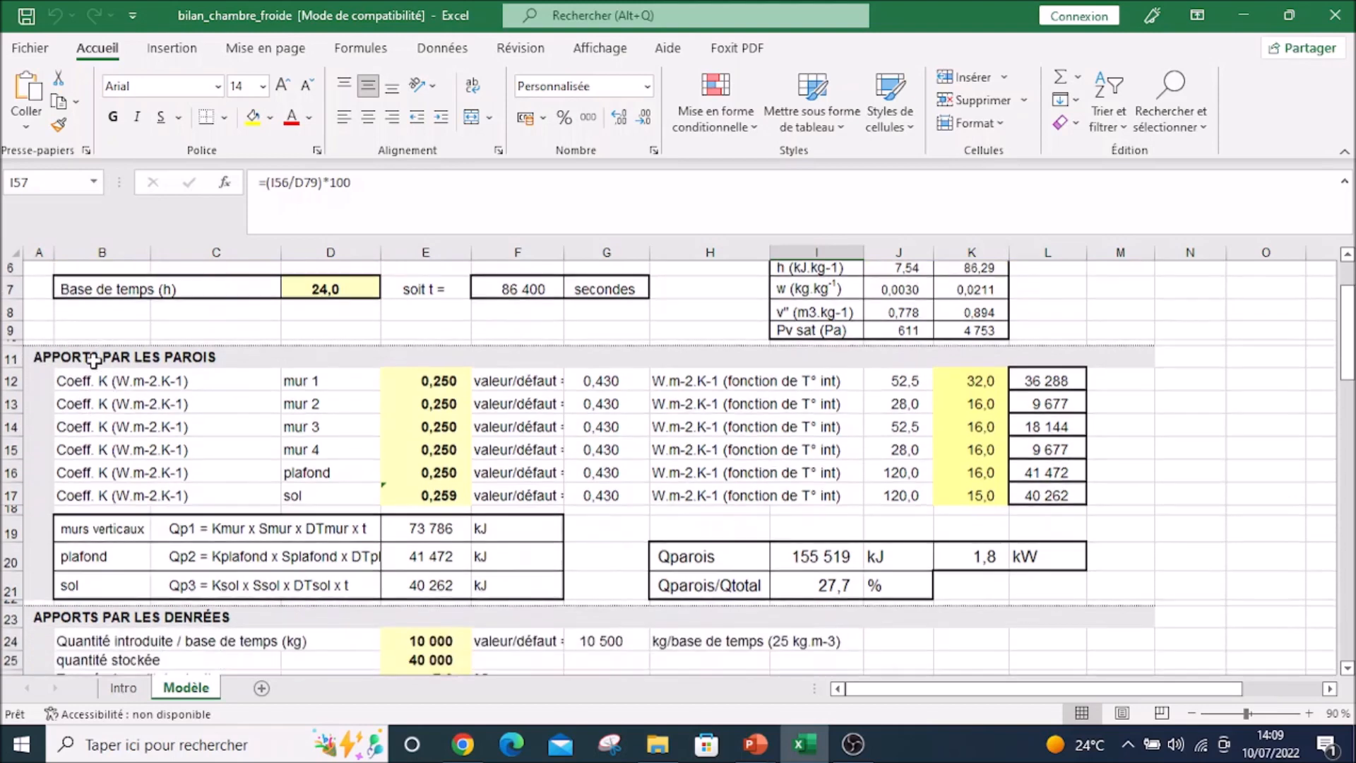
pyautogui.scroll(-4, 382, 530)
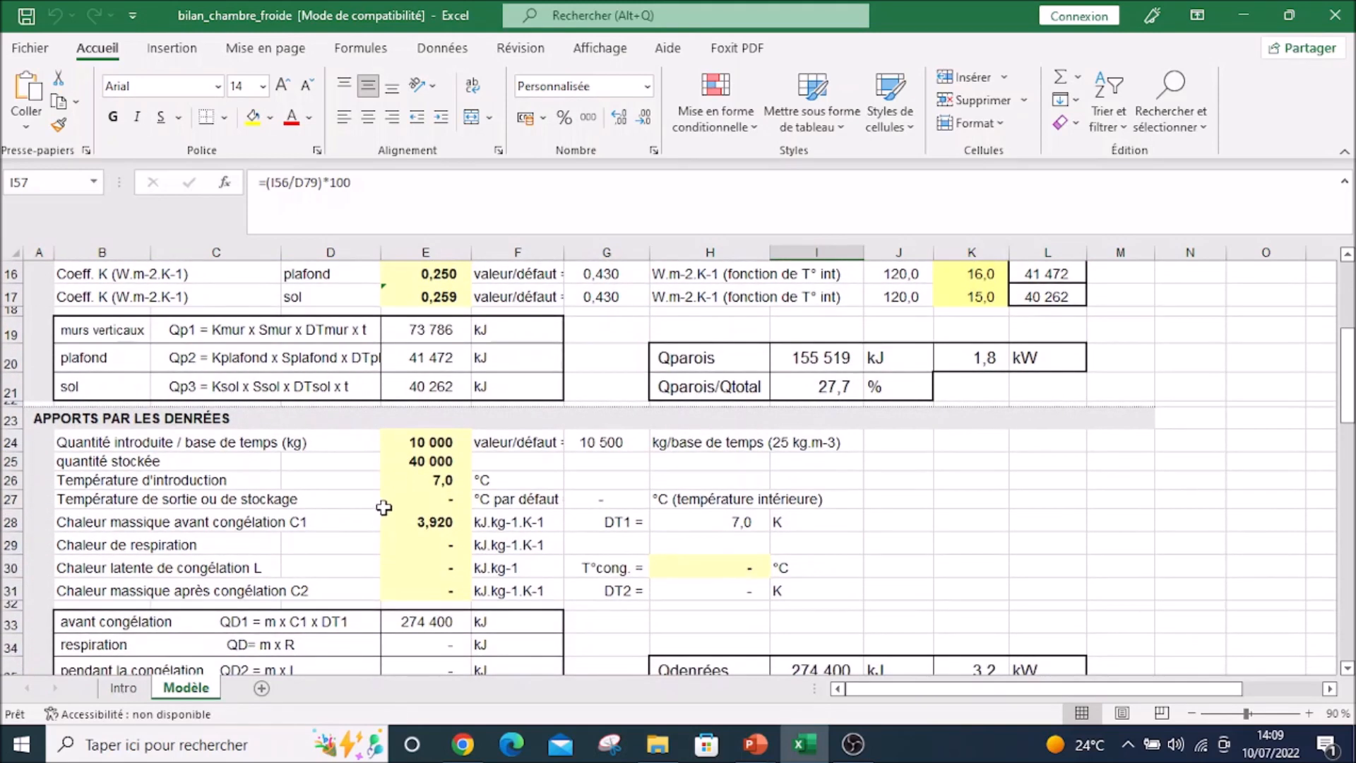
pyautogui.scroll(-2, 383, 507)
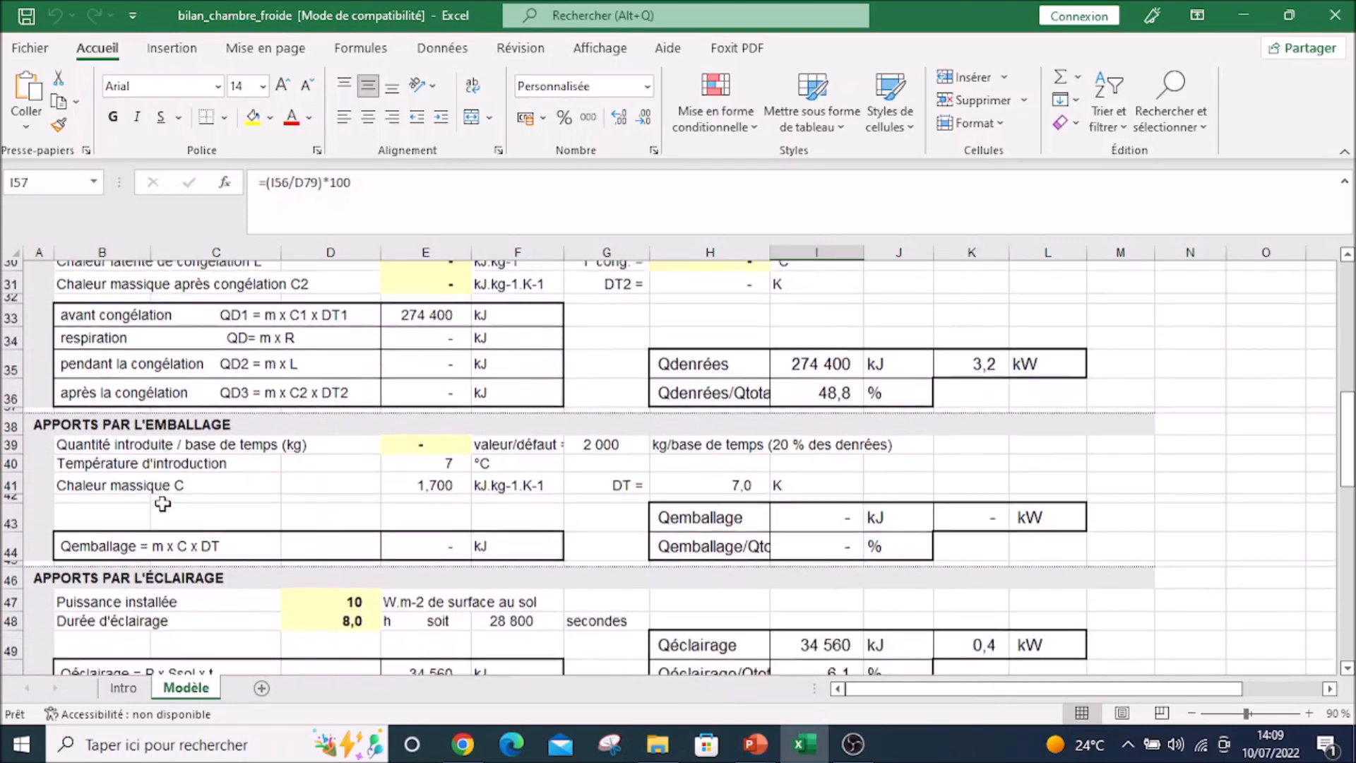
pyautogui.scroll(-2, 174, 422)
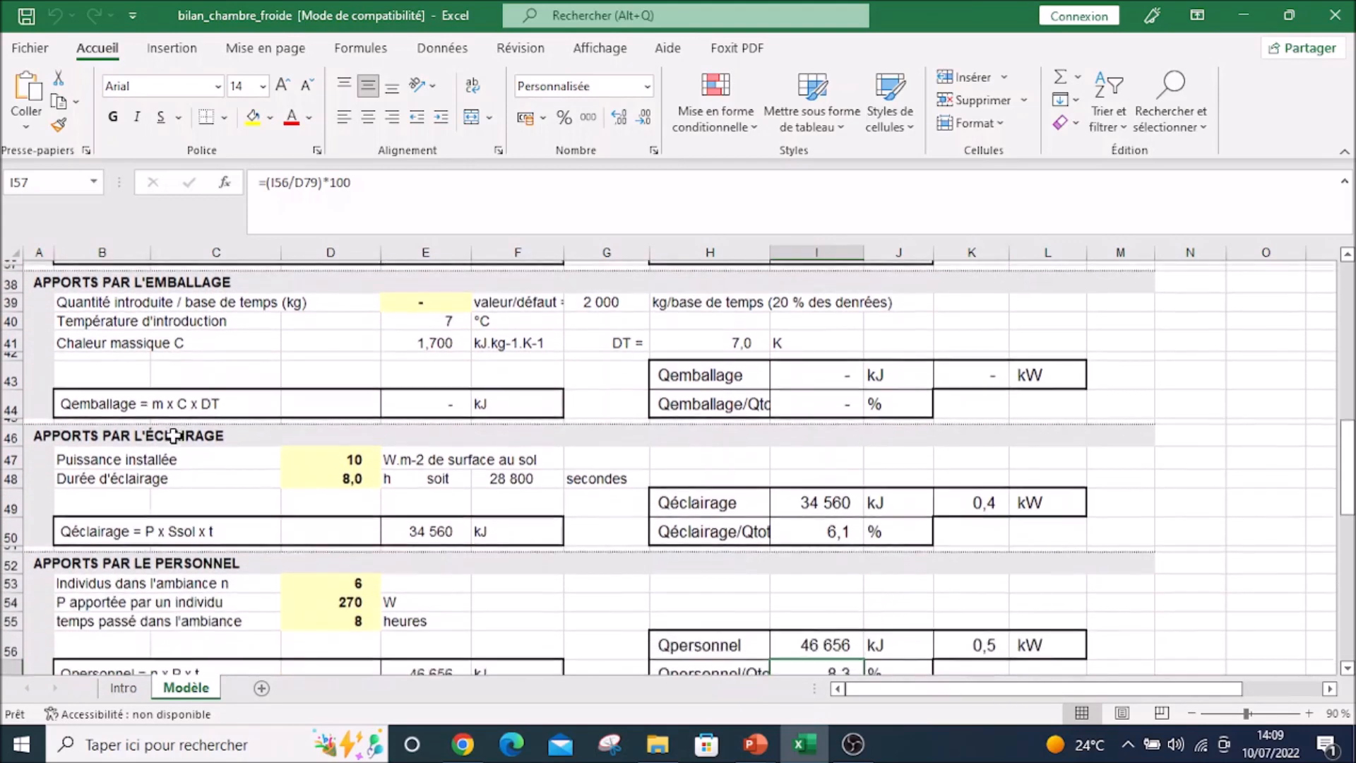
pyautogui.press('ctrl')
pyautogui.scroll(-2, 228, 434)
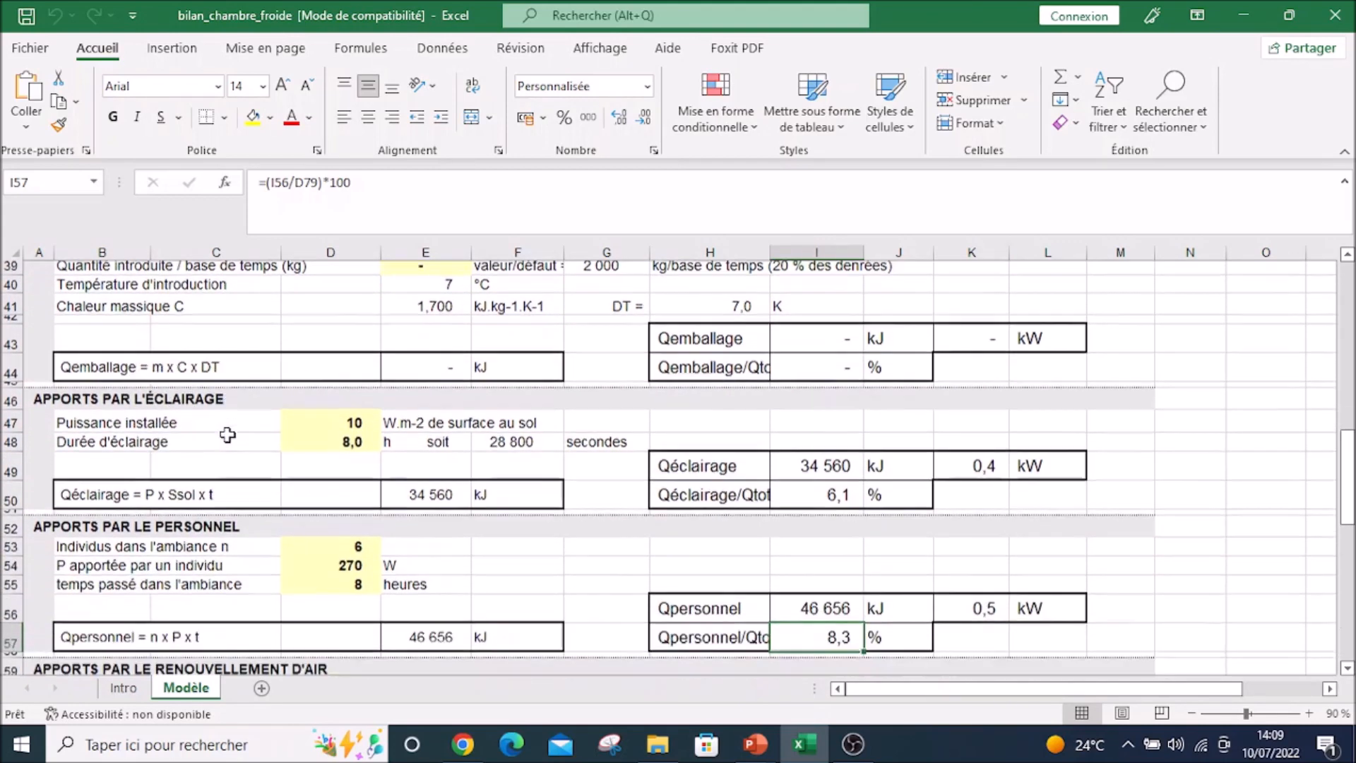
pyautogui.press('ctrl')
pyautogui.scroll(-3, 232, 456)
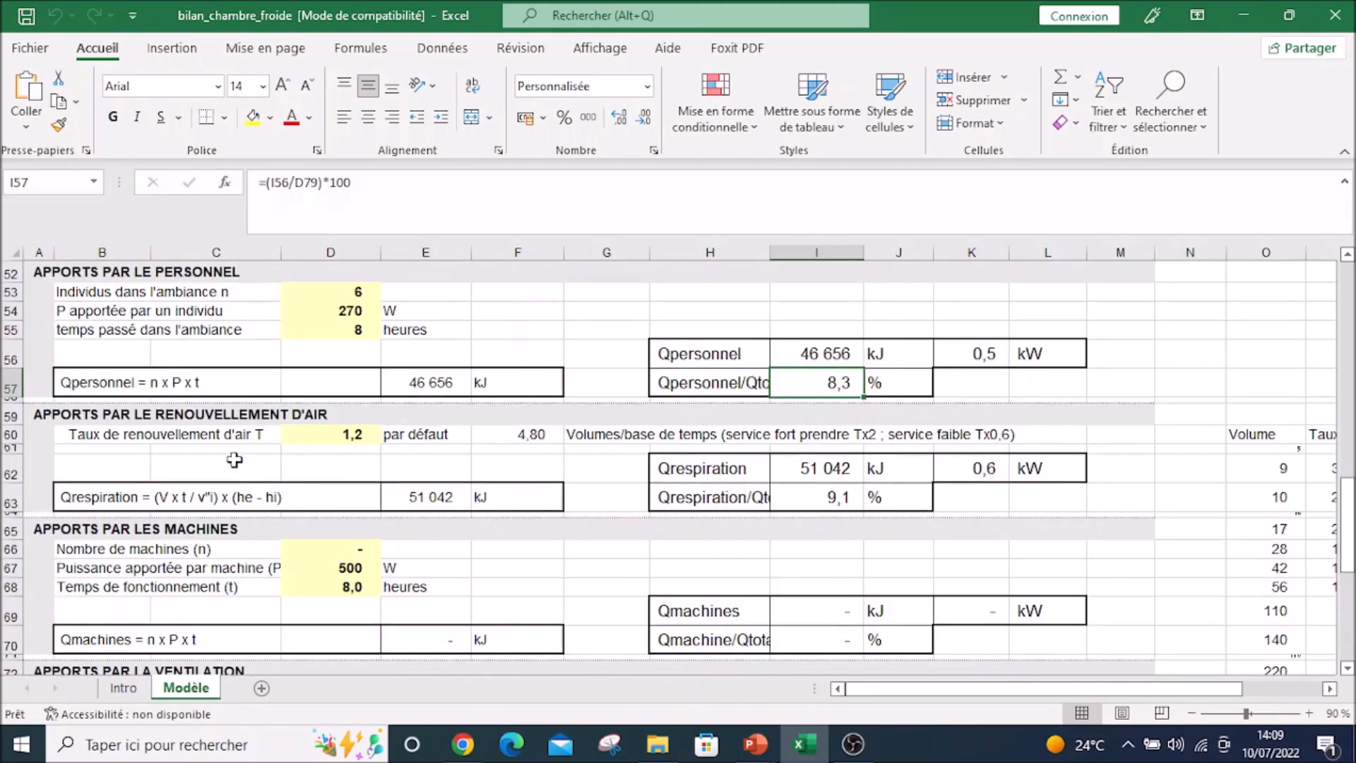
pyautogui.scroll(-1, 293, 422)
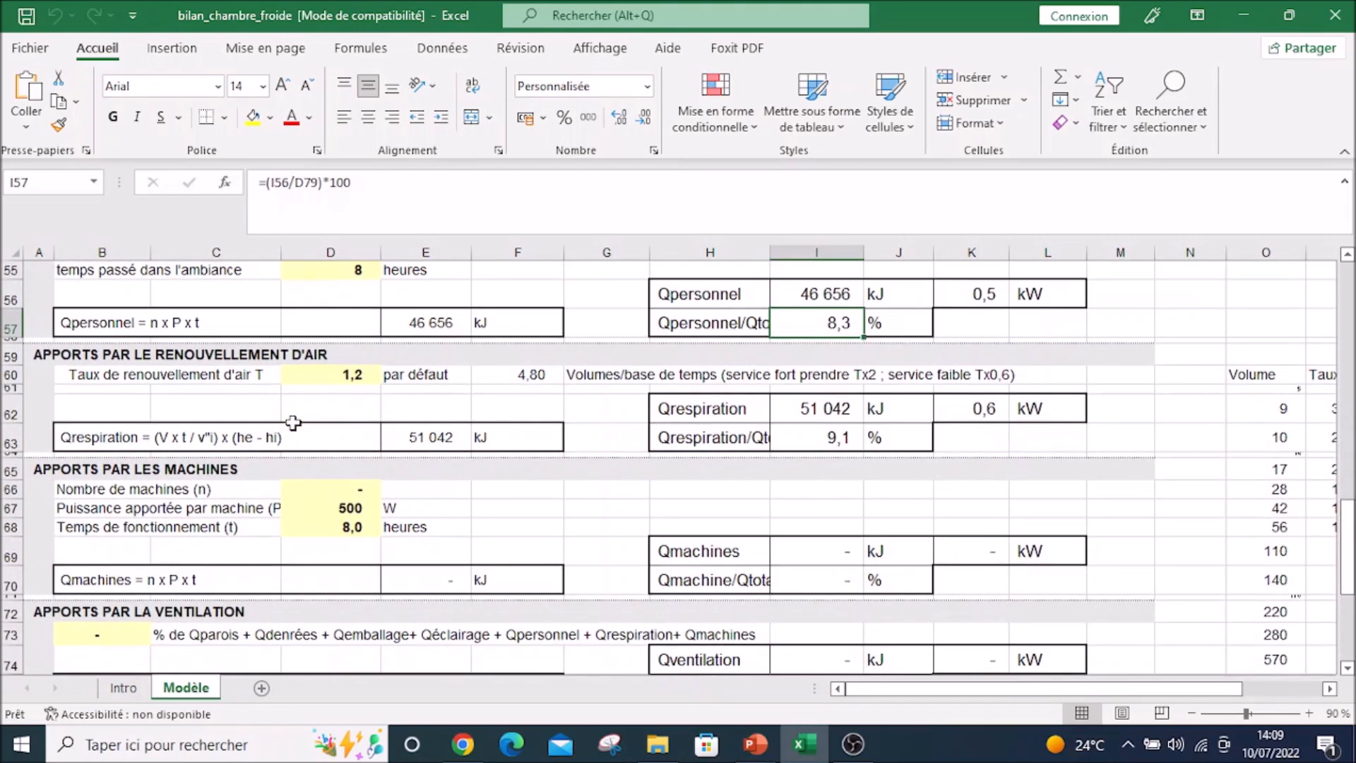
pyautogui.press('ctrl')
pyautogui.scroll(-3, 258, 474)
pyautogui.press('ctrl')
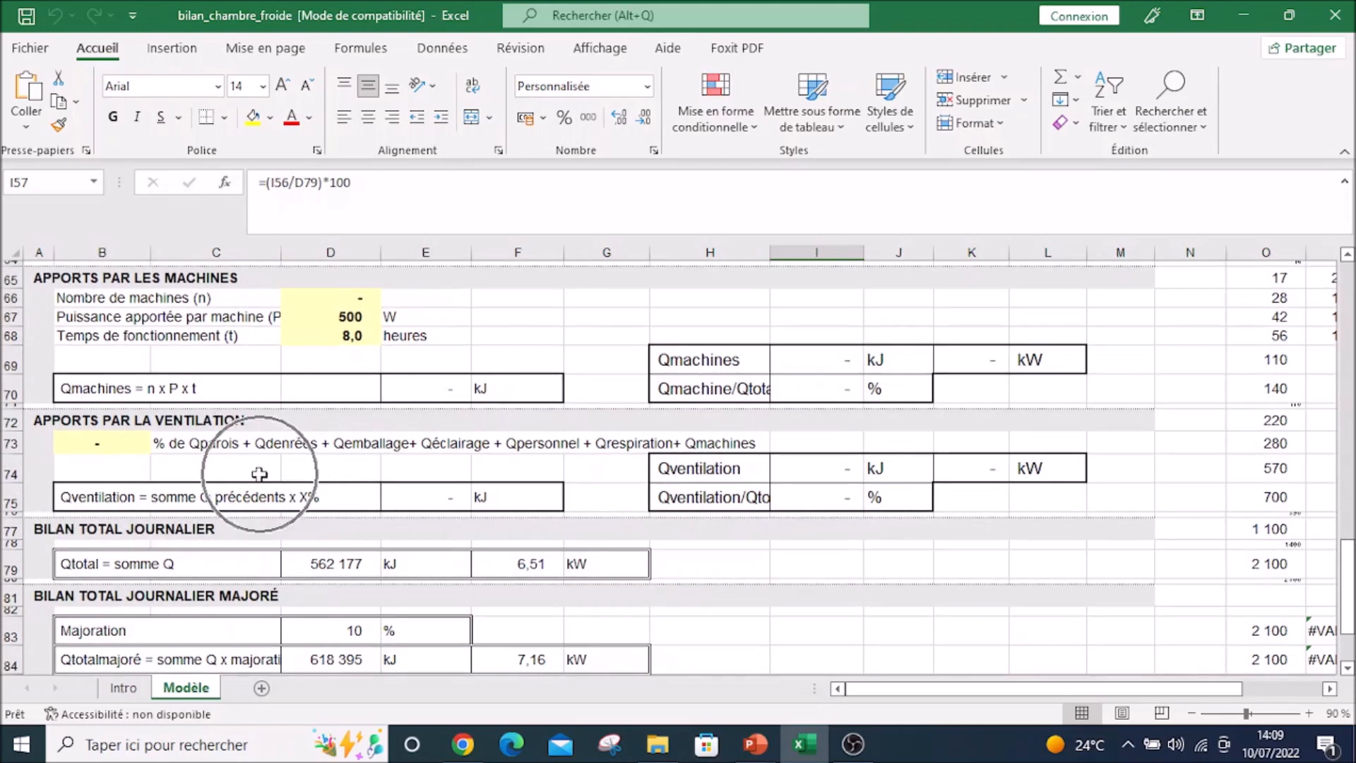
pyautogui.scroll(-3, 268, 475)
pyautogui.scroll(-1, 301, 472)
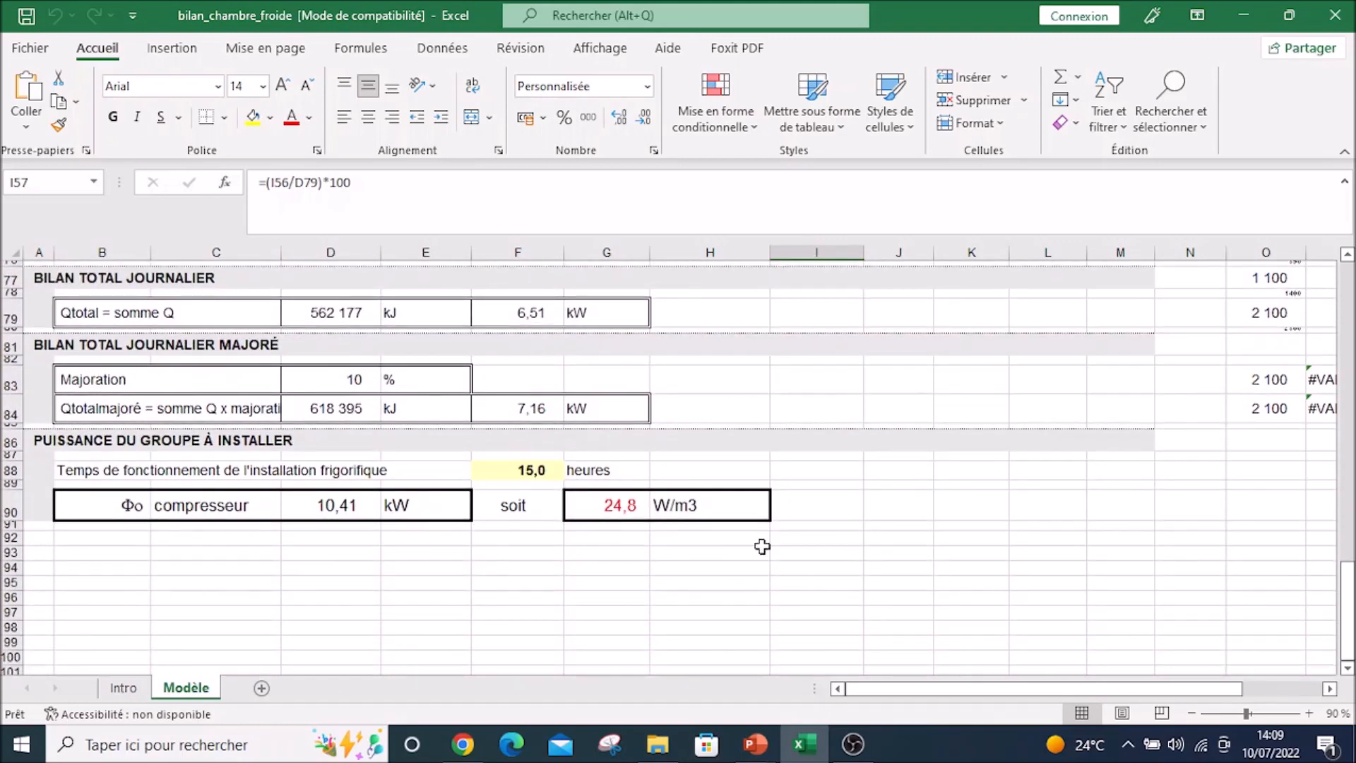
pyautogui.press('ctrl')
pyautogui.scroll(20, 380, 569)
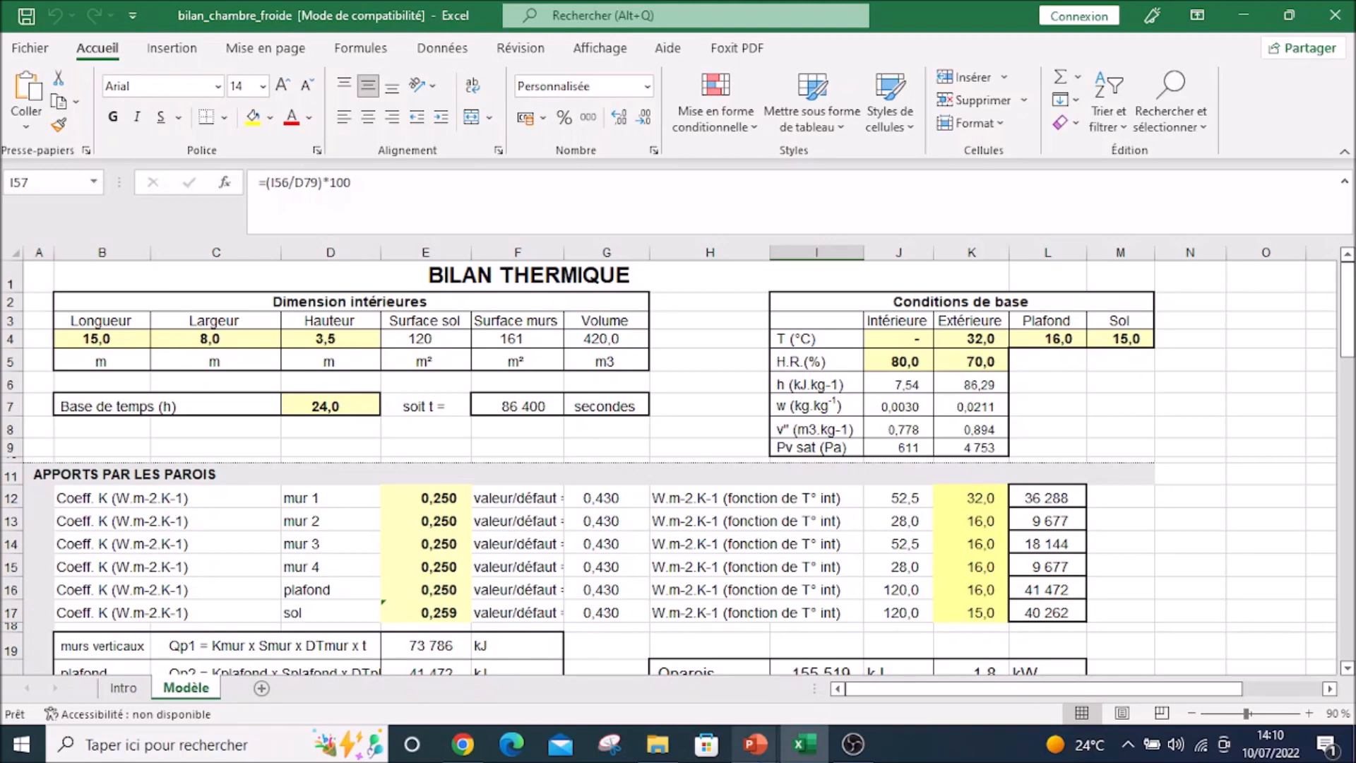
# Step: Consult the exercise slide in PowerPoint, and in the Excel sheet set the interior dimensions to 10 m length, 10 m width and 3 m height
pyautogui.moveTo(756, 744)
pyautogui.click(791, 621)
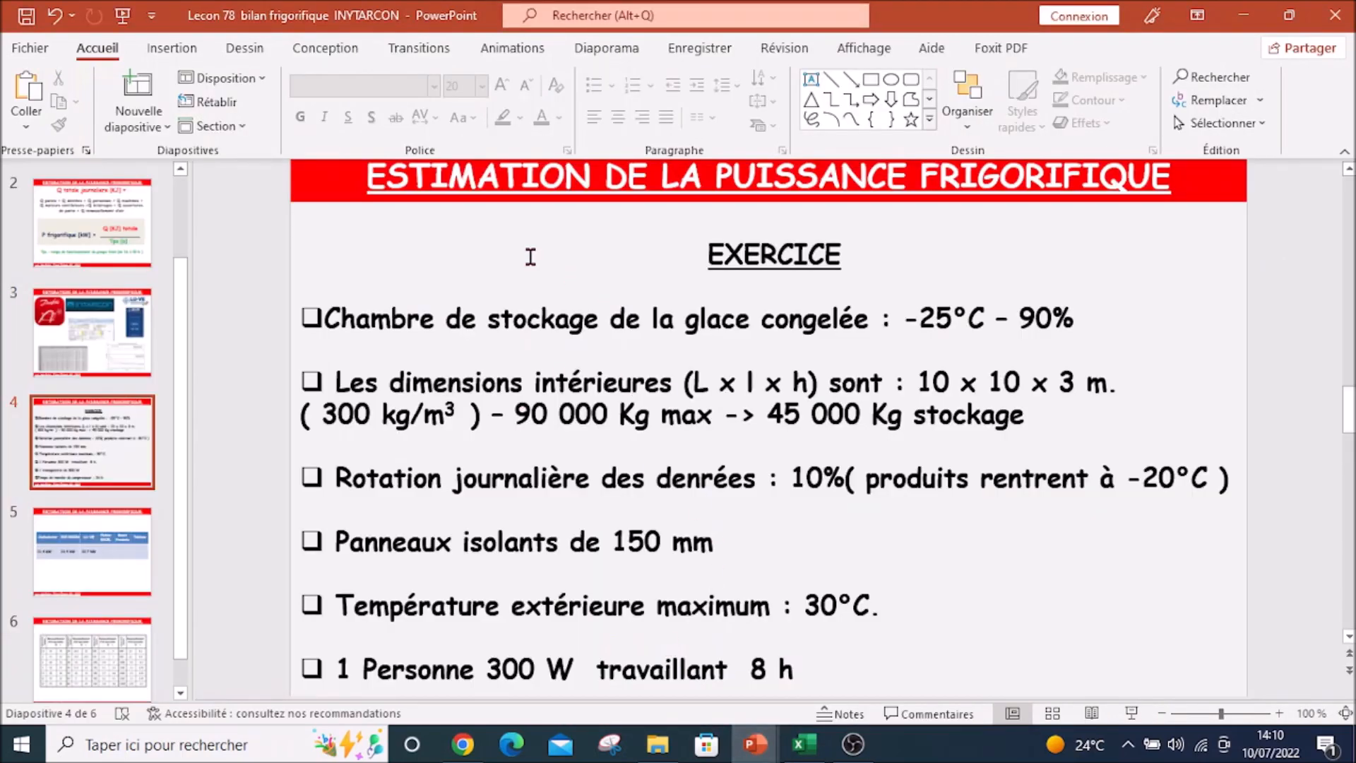
pyautogui.scroll(-1, 772, 344)
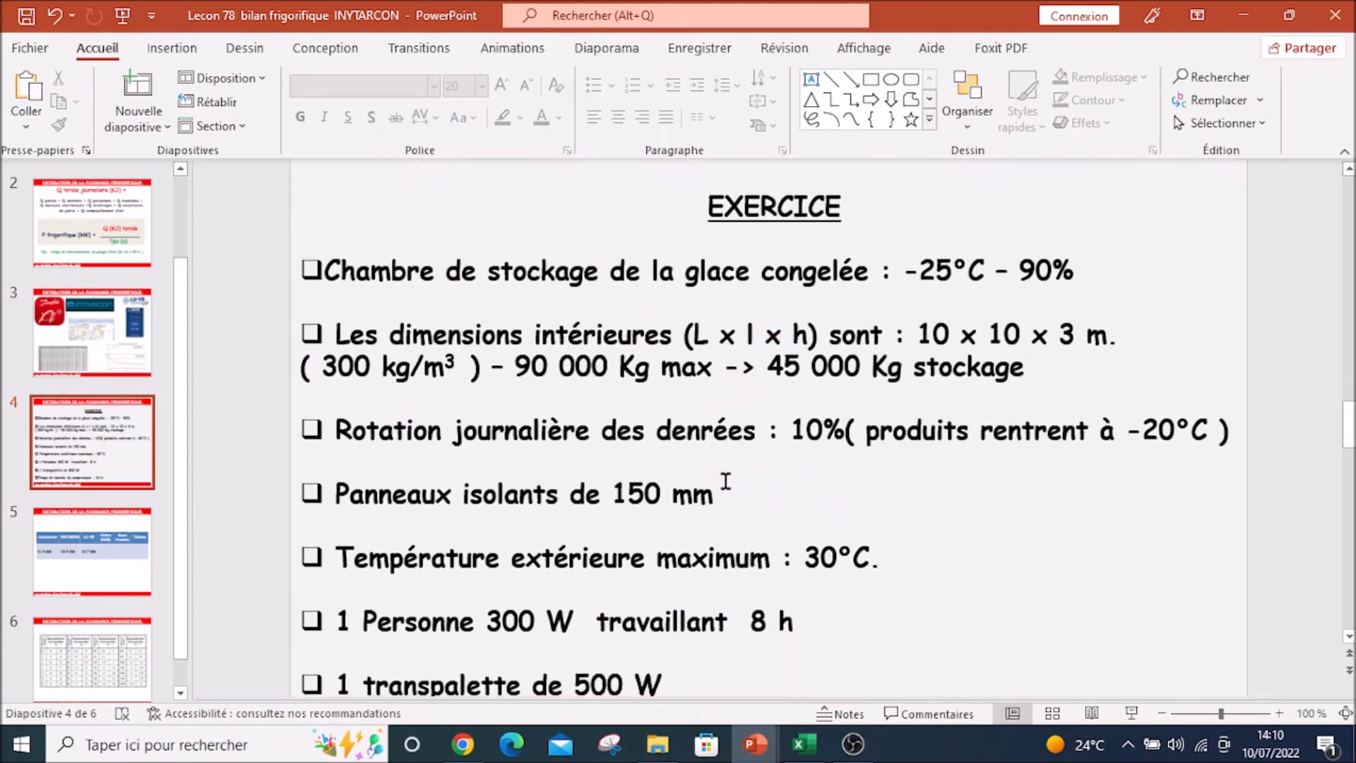
pyautogui.click(804, 744)
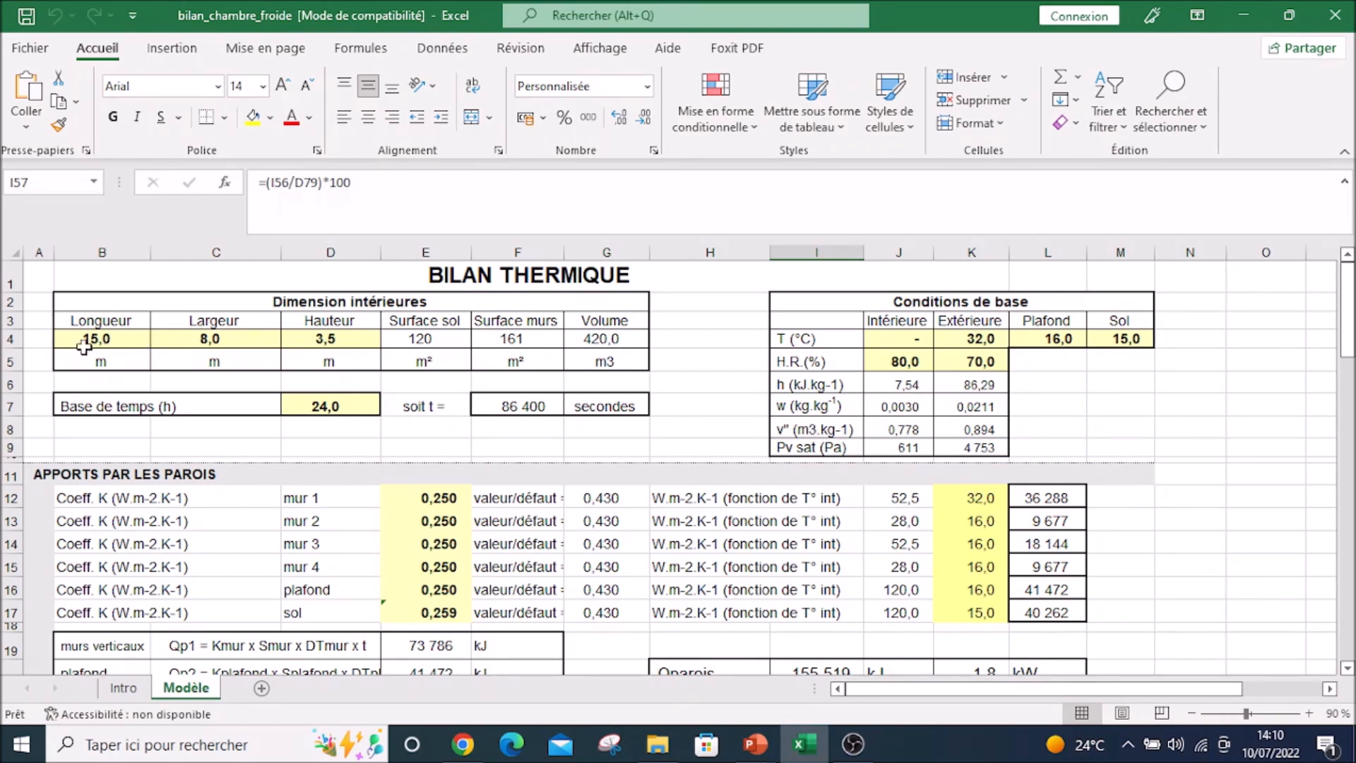
pyautogui.click(111, 344)
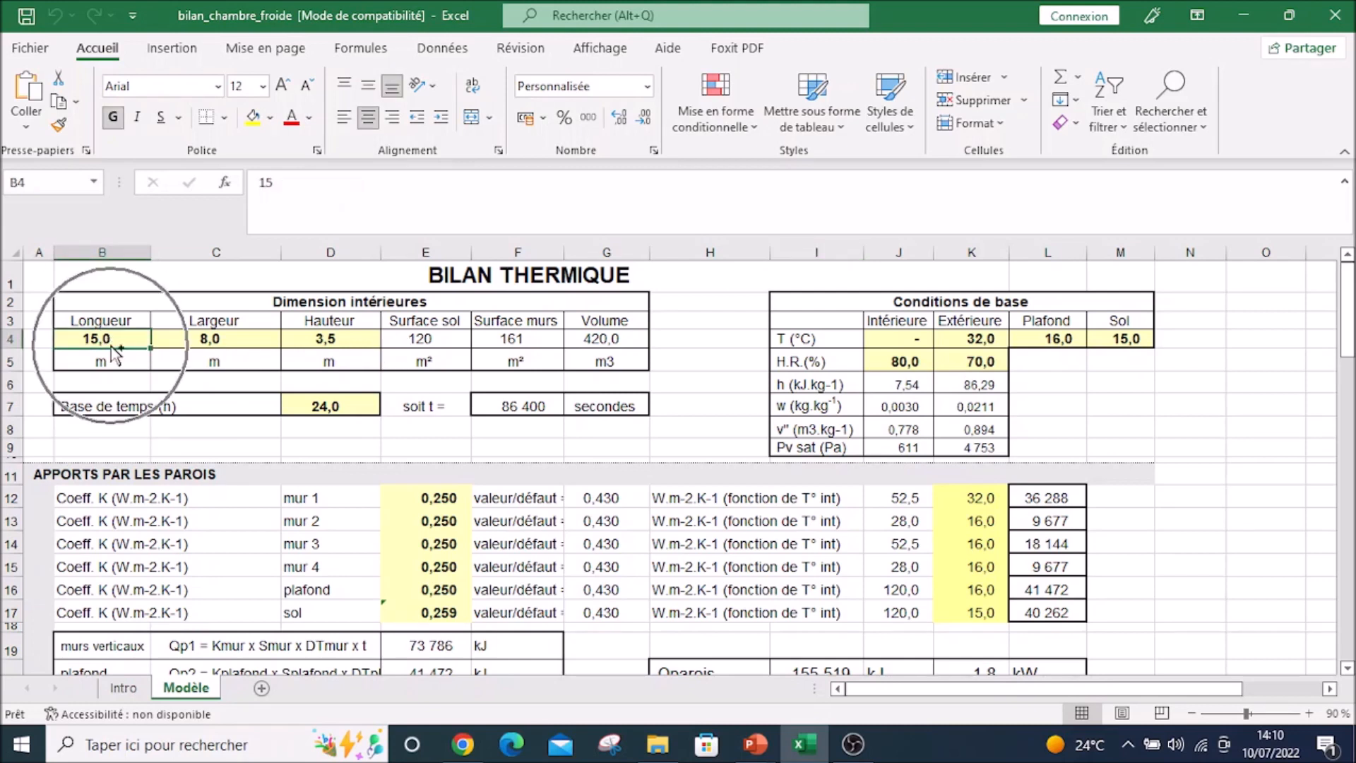
pyautogui.write('10')
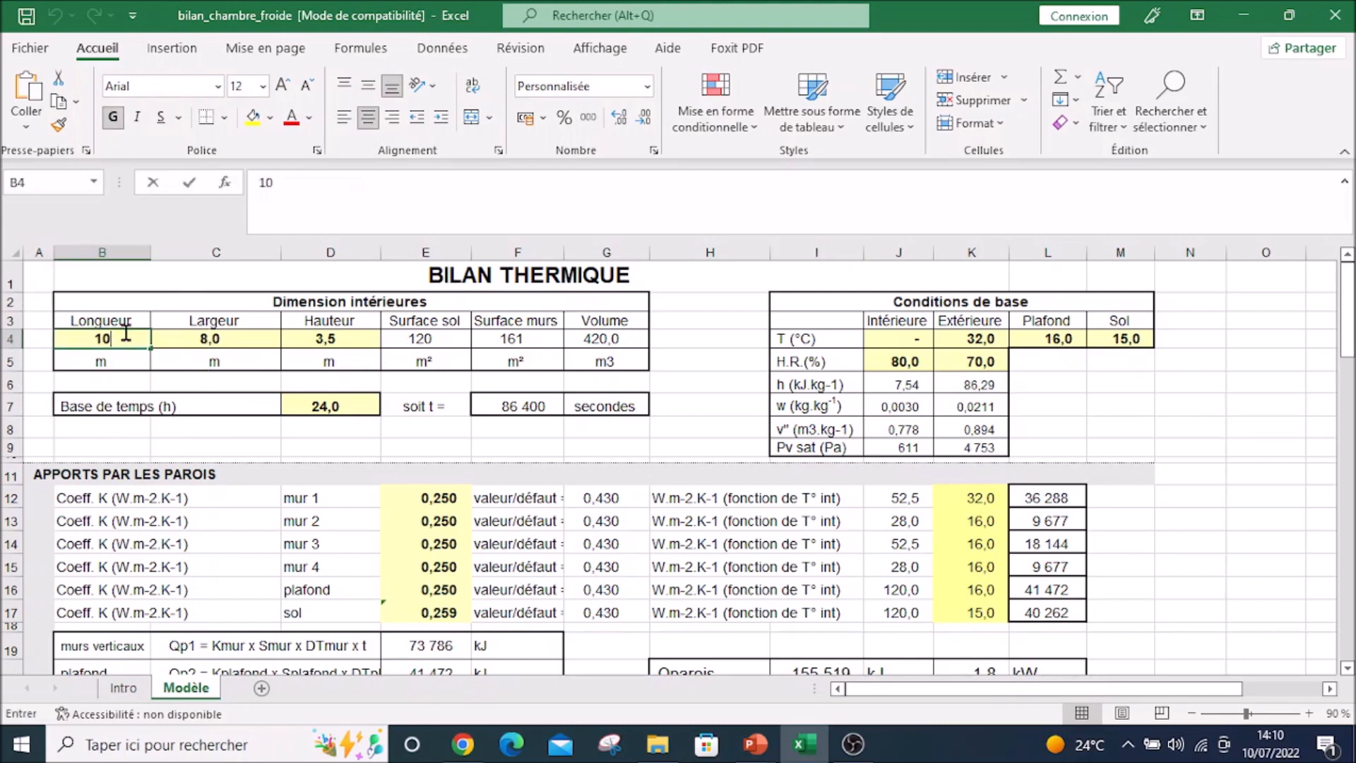
pyautogui.click(204, 333)
pyautogui.write('10')
pyautogui.click(325, 339)
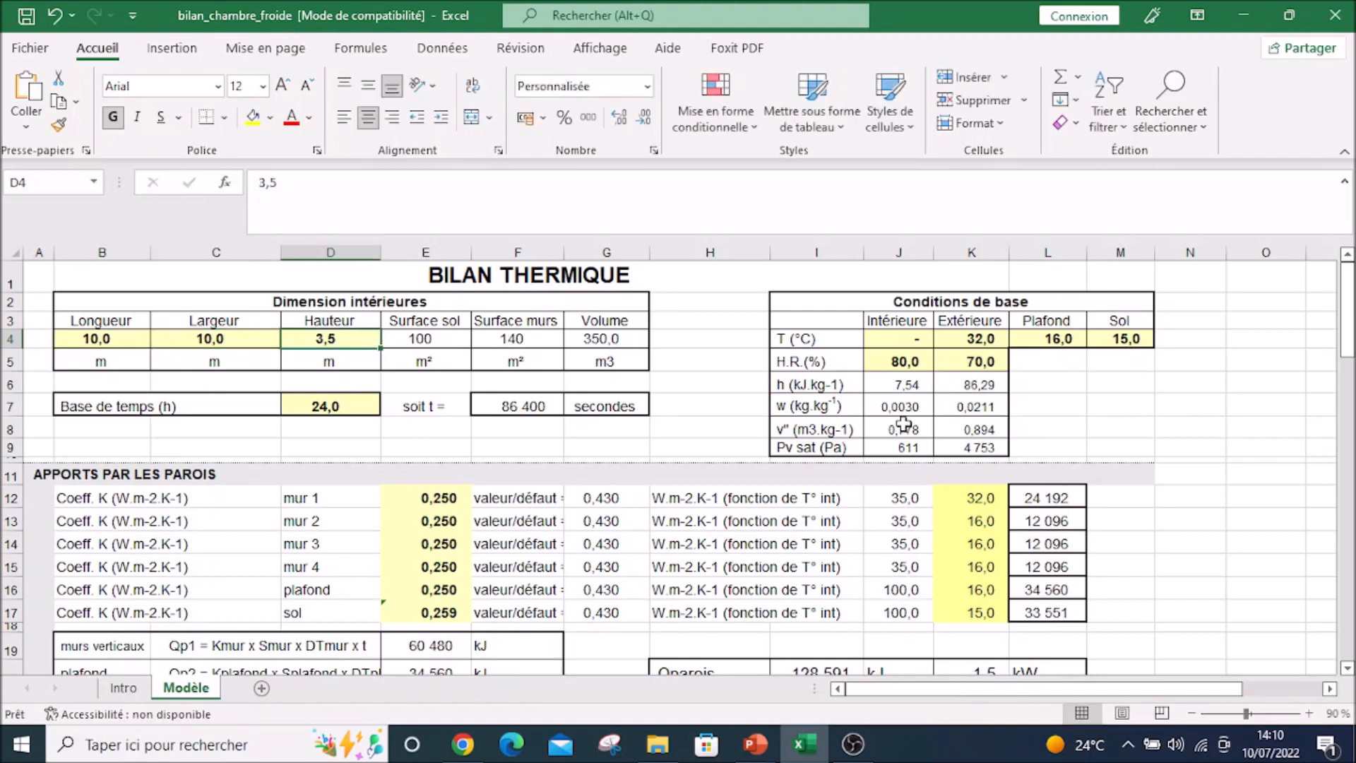
pyautogui.write('3')
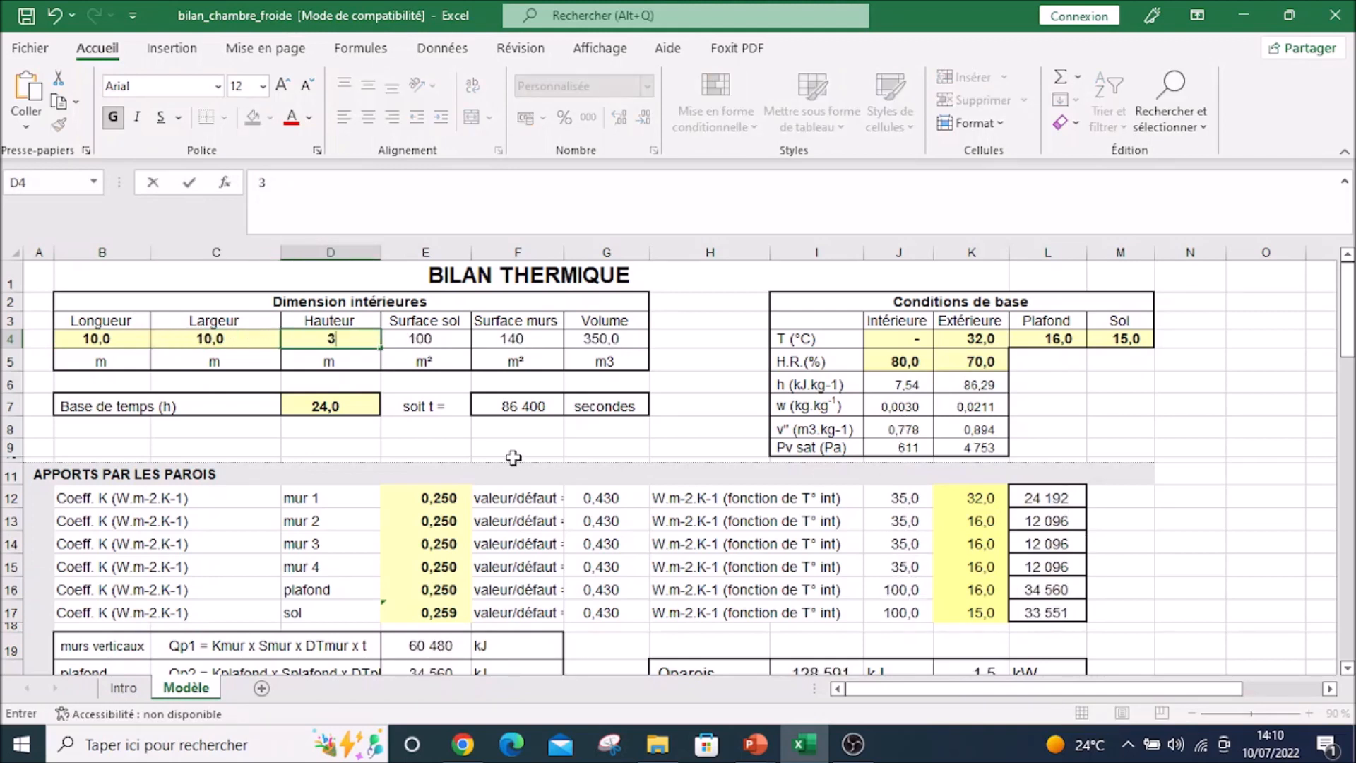
pyautogui.click(408, 448)
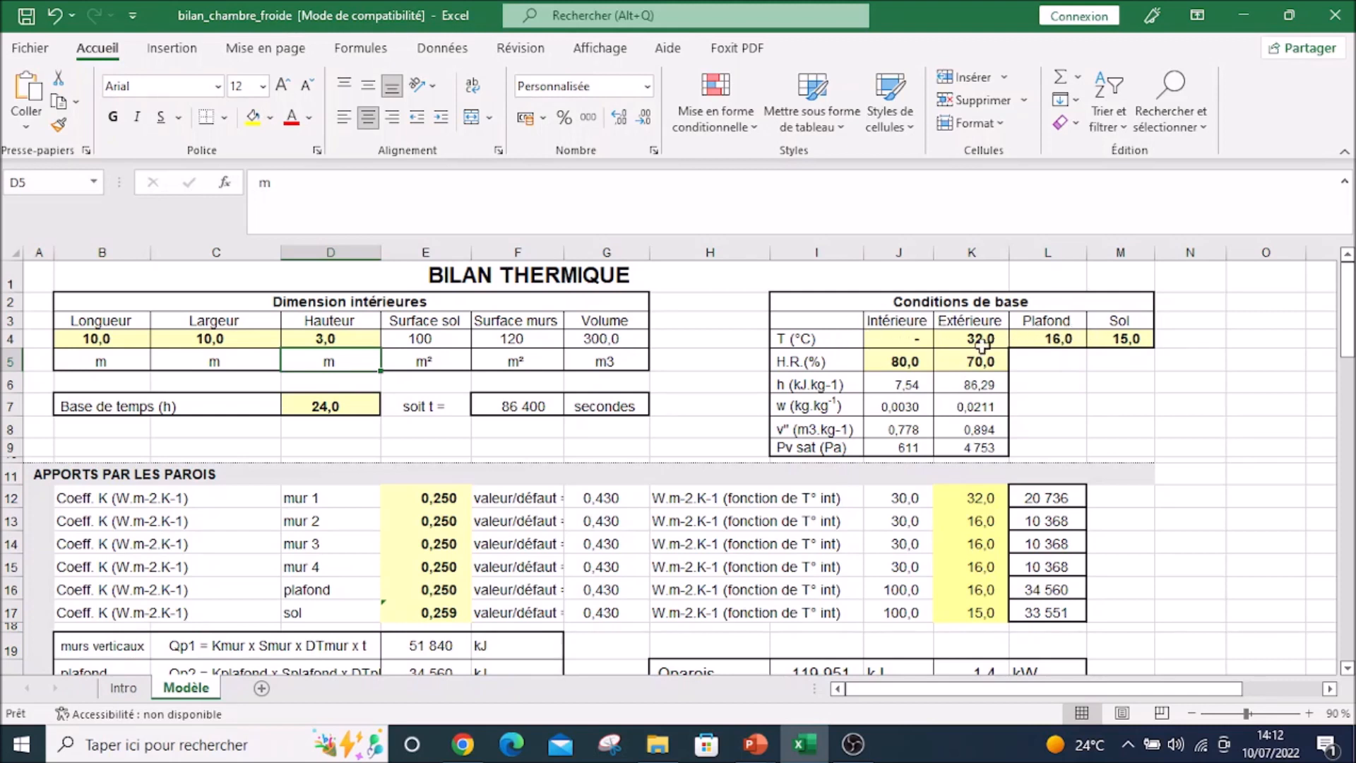
# Step: Set the base-condition temperatures to -25 °C interior, 30 °C exterior and 30 °C ceiling, checking the exterior value on the PowerPoint exercise slide
pyautogui.click(915, 339)
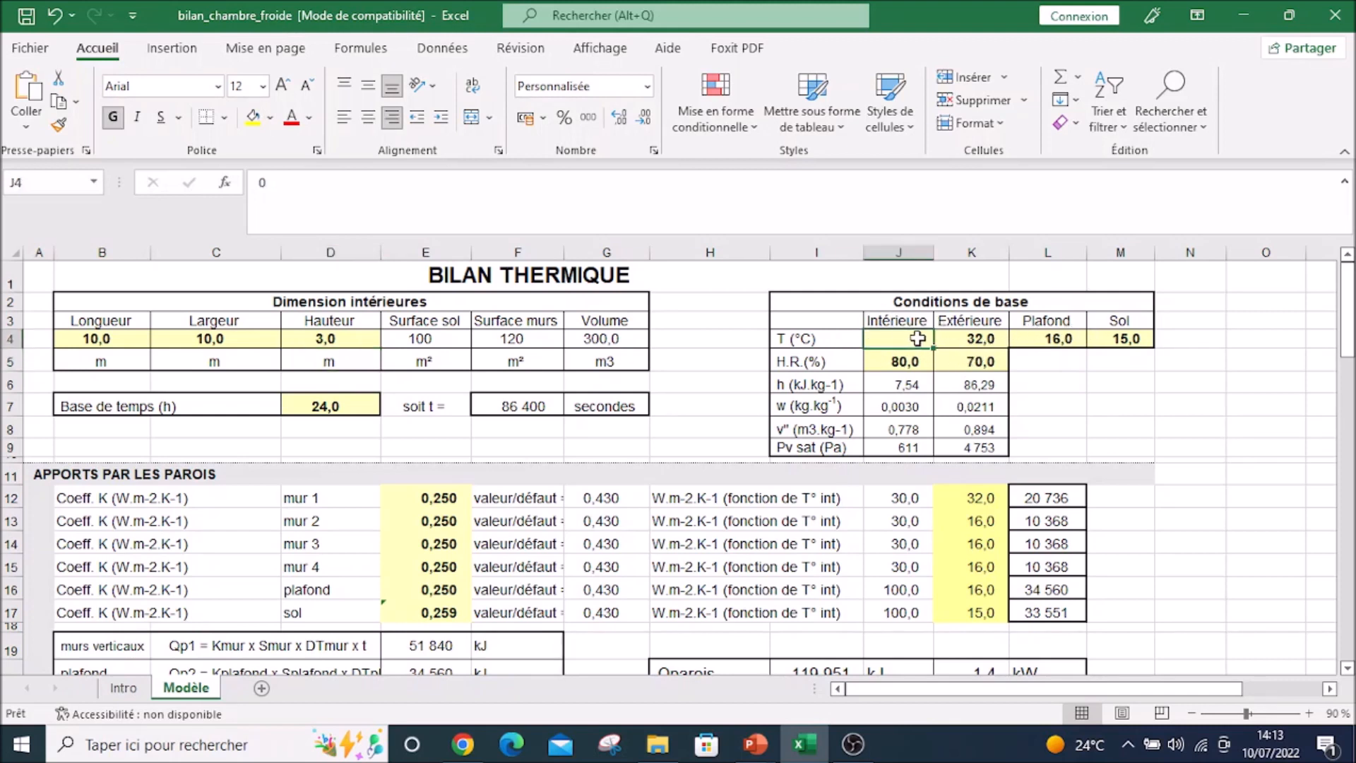
pyautogui.write('-25')
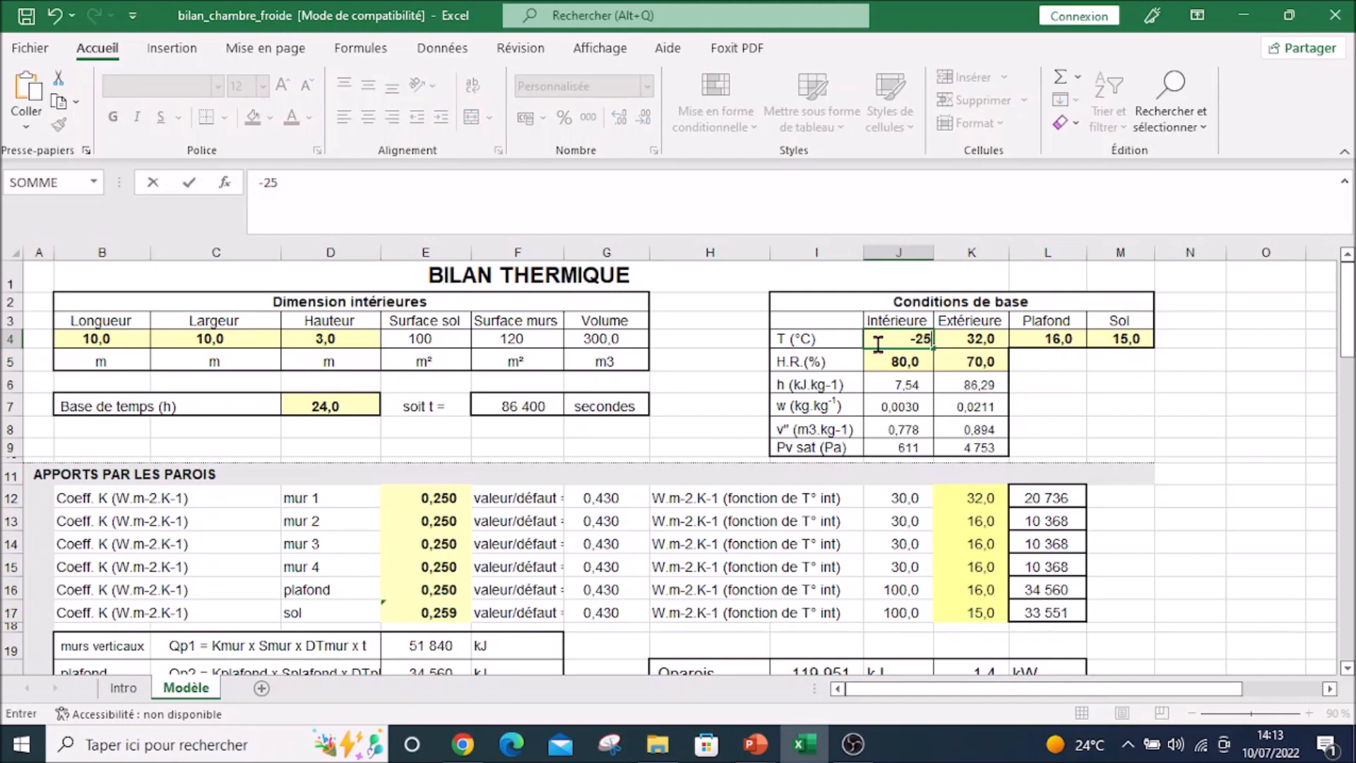
pyautogui.click(973, 335)
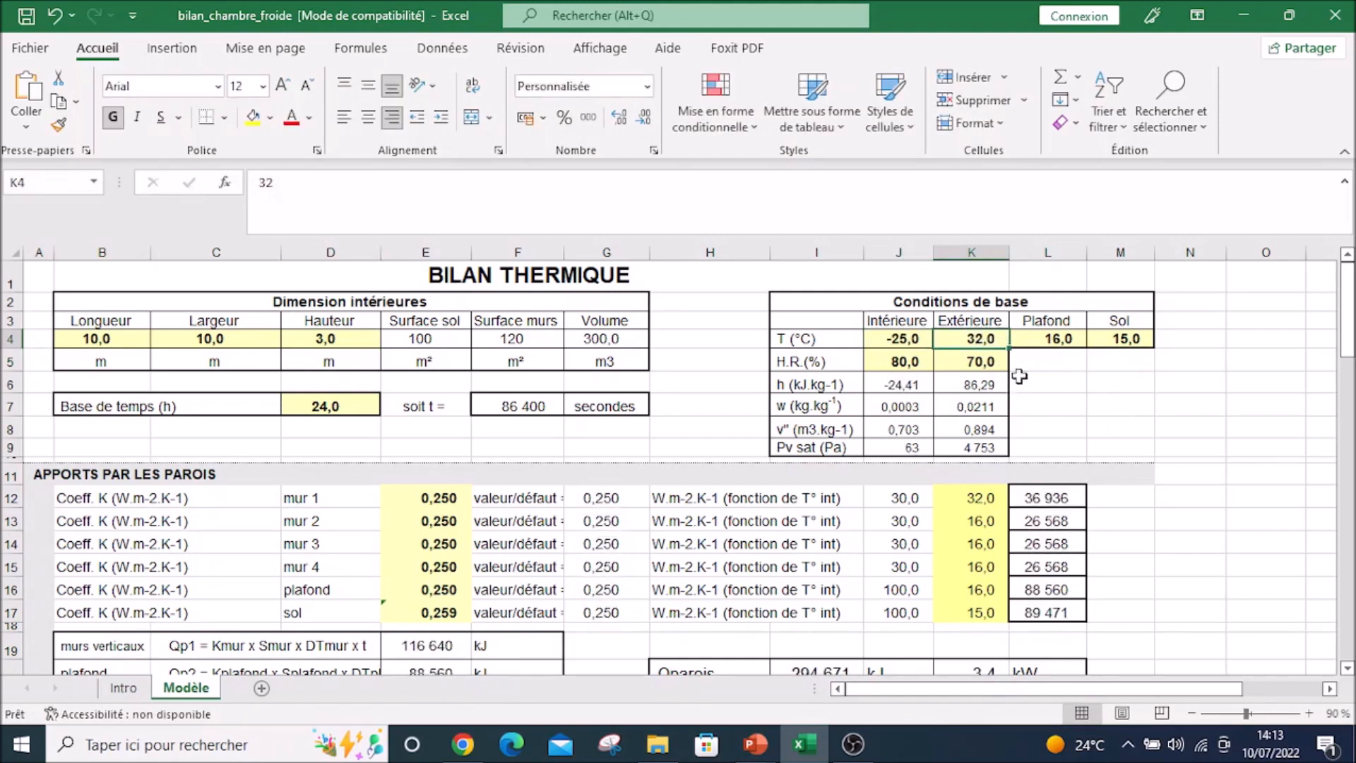
pyautogui.press('ctrl')
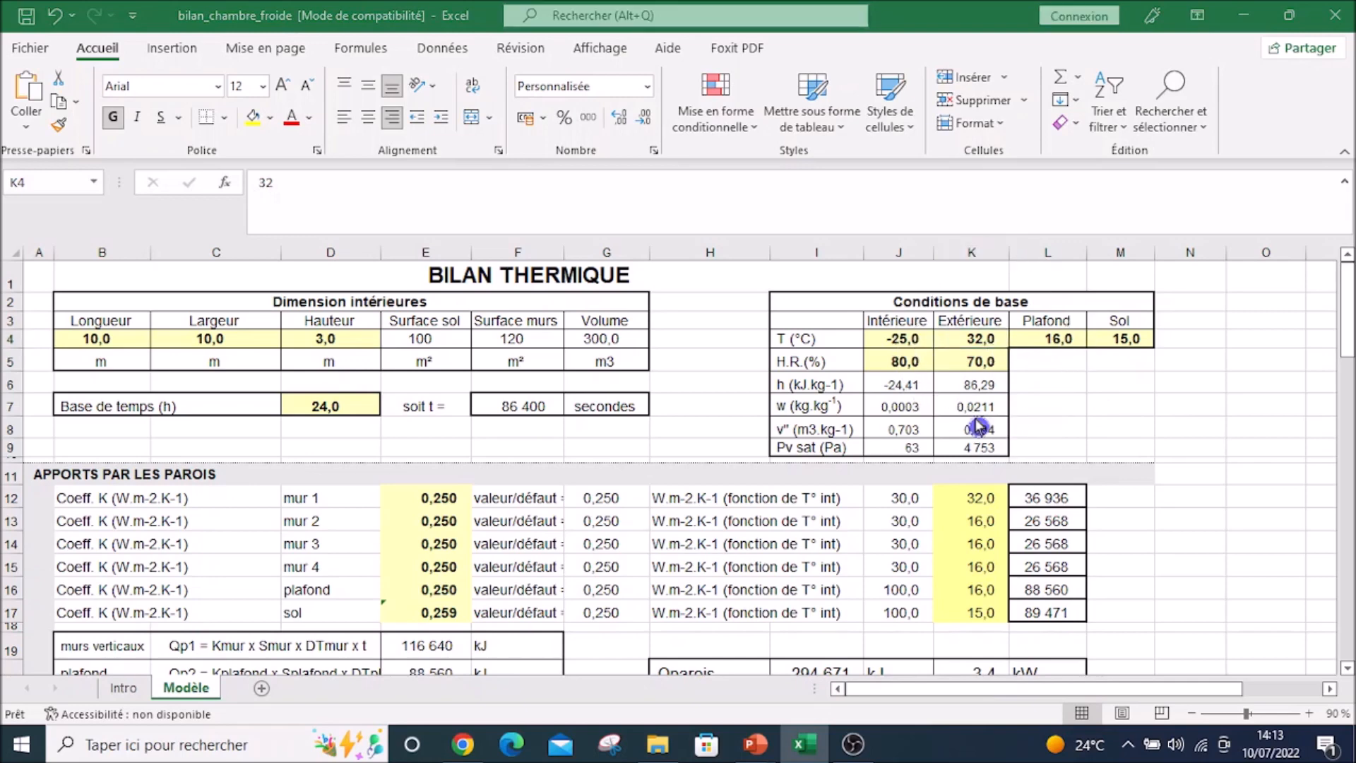
pyautogui.hotkey('alt', 'Tab')
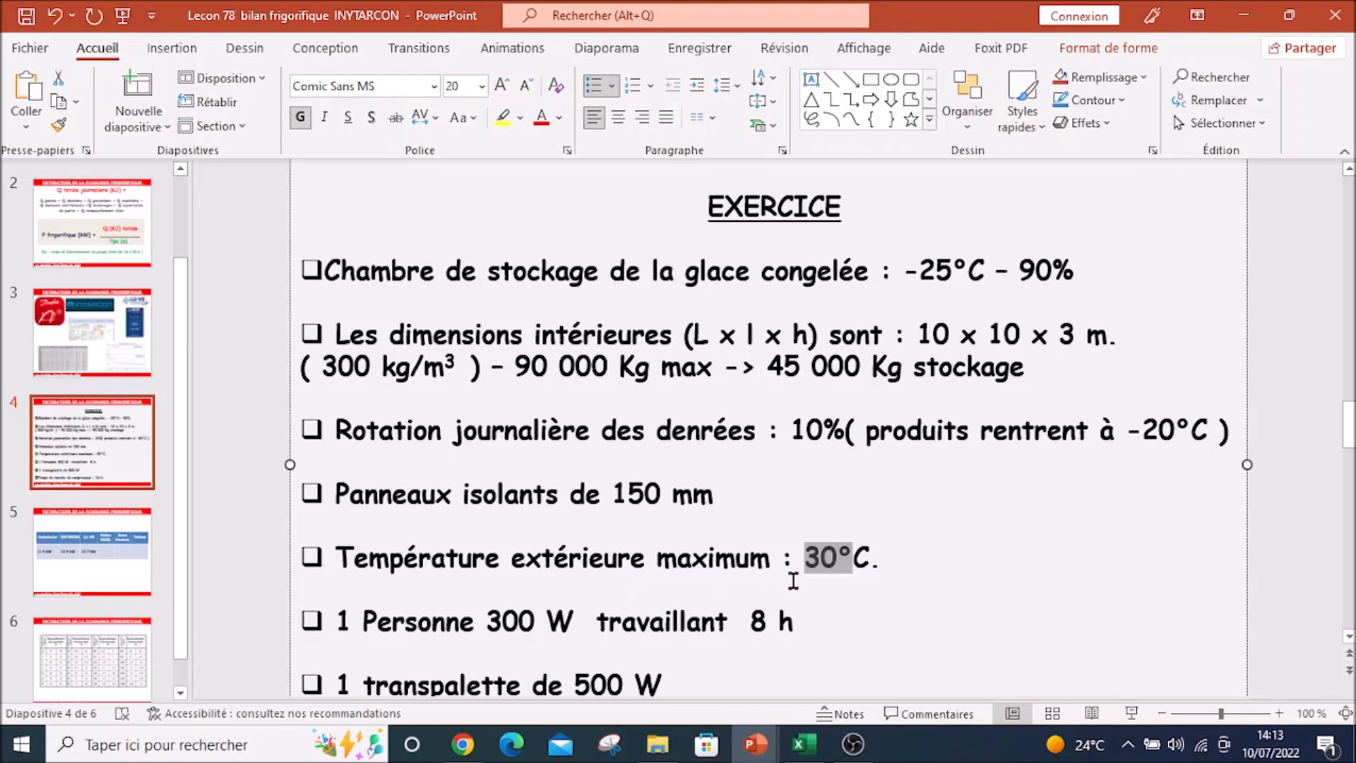
pyautogui.hotkey('alt', 'Tab')
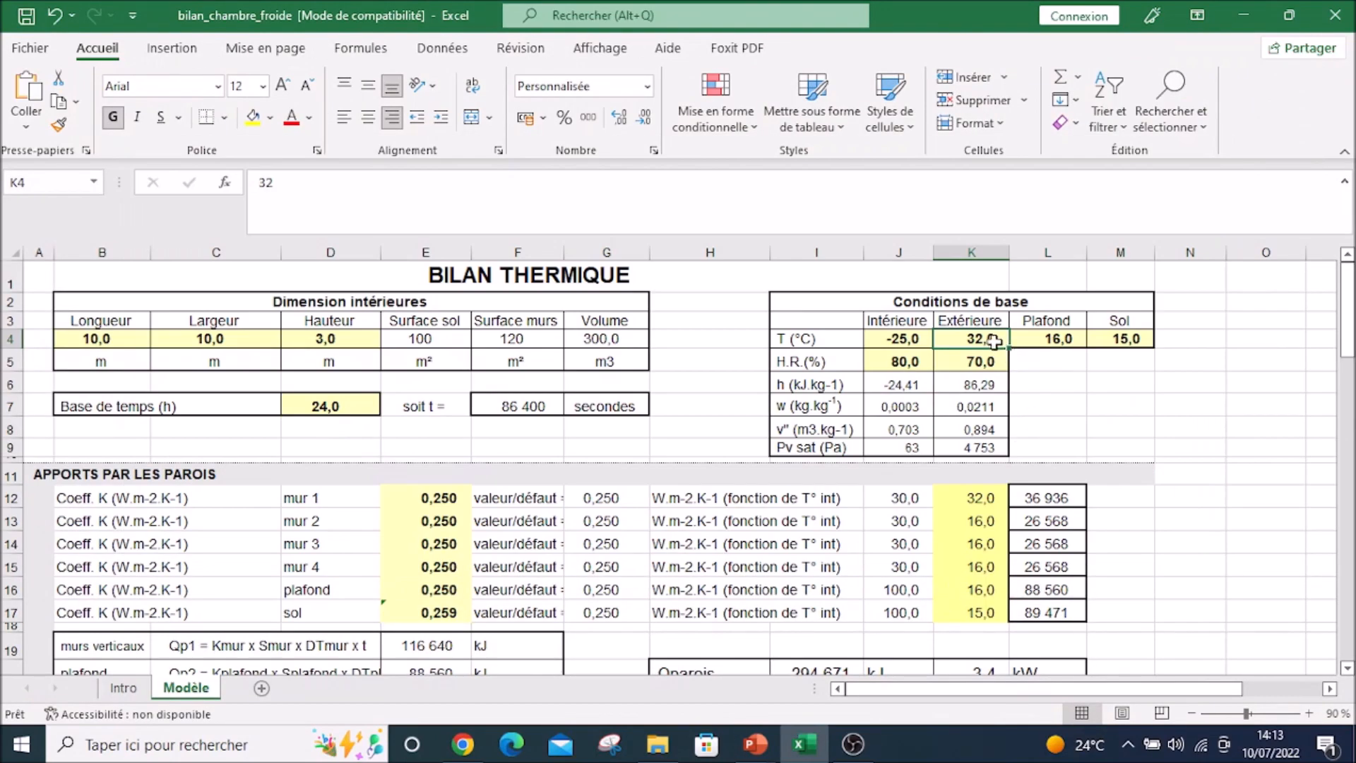
pyautogui.write('30')
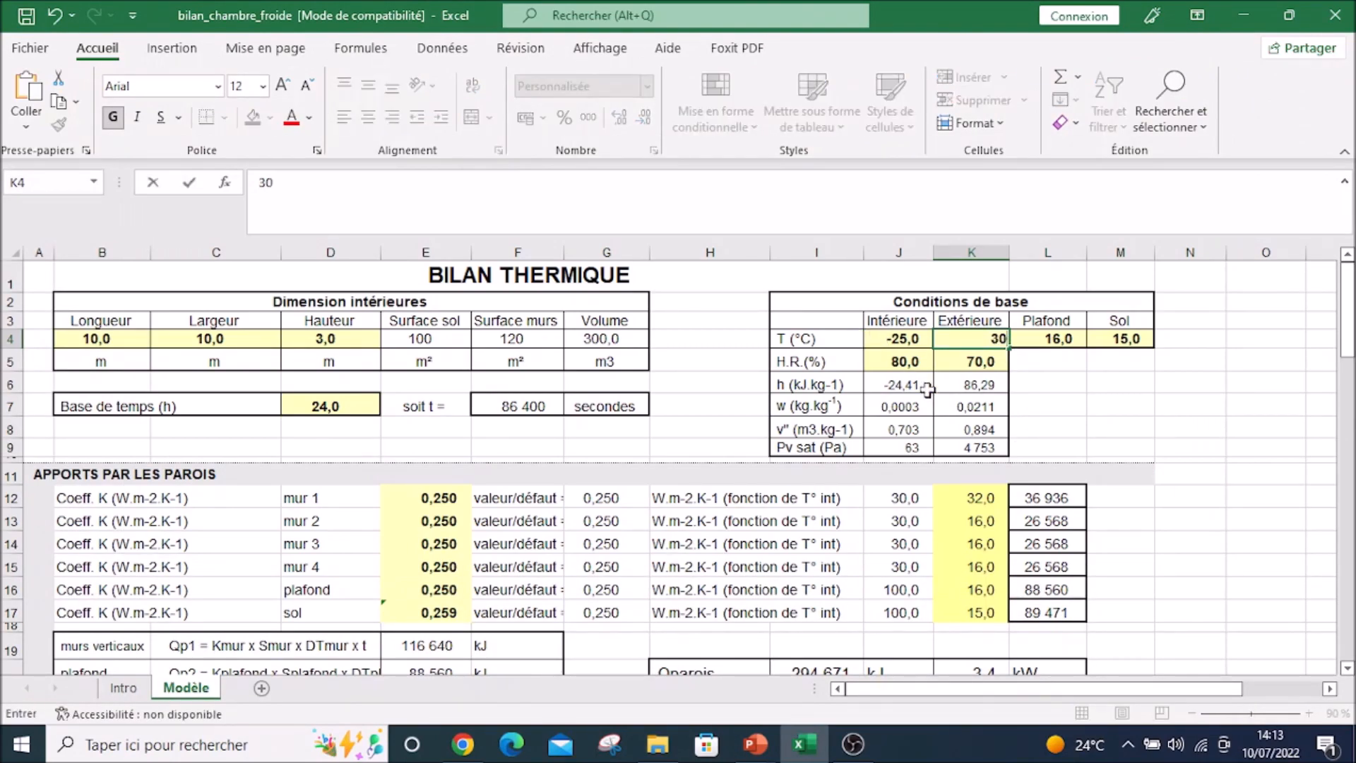
pyautogui.press('Return')
pyautogui.click(1060, 338)
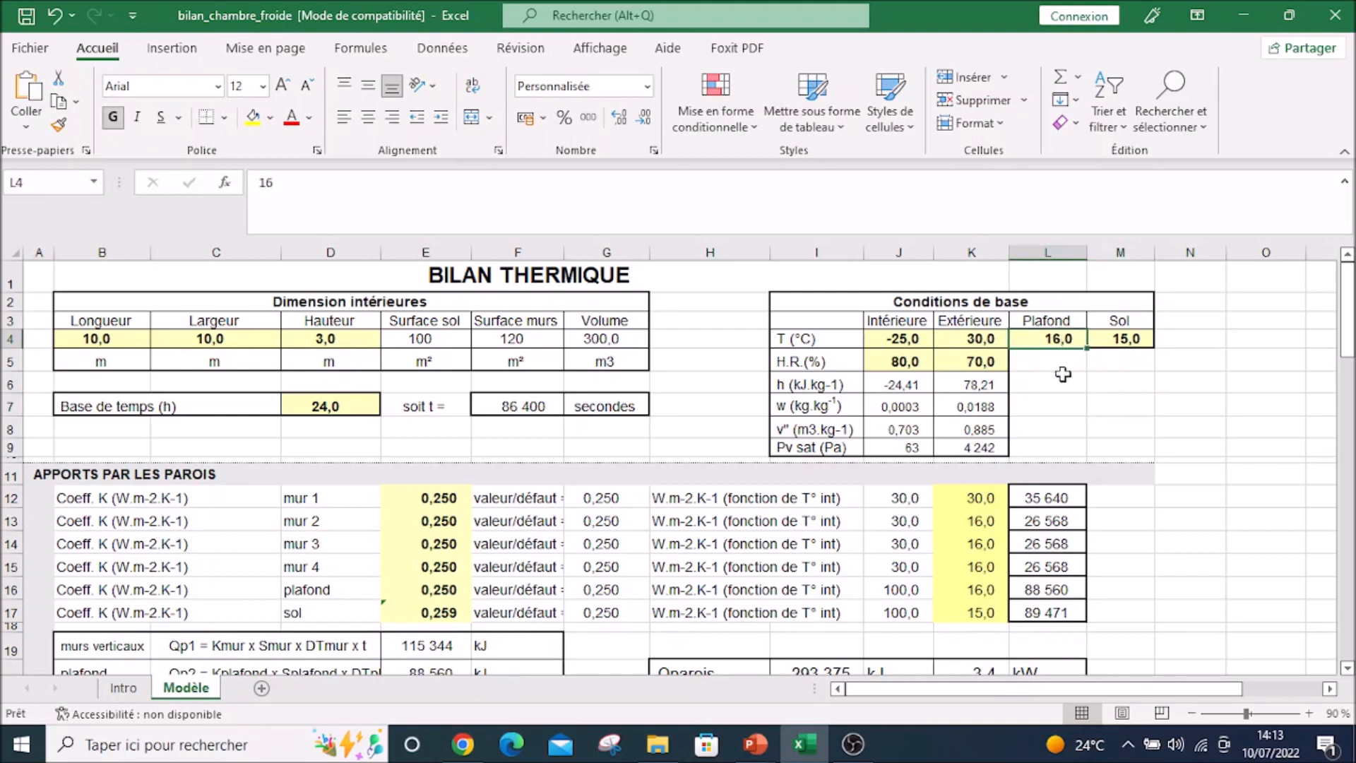
pyautogui.write('30')
pyautogui.press('Return')
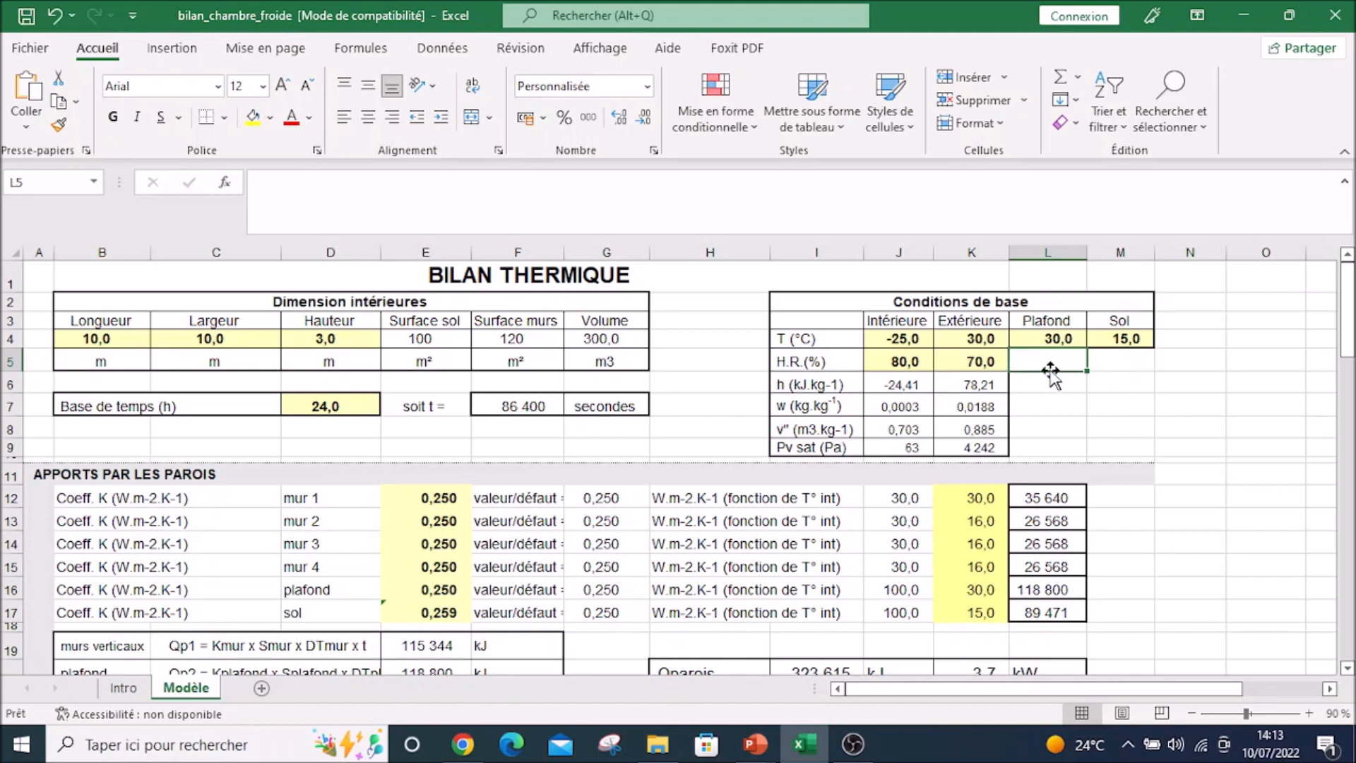
# Step: Set the interior relative humidity to 90 % in the base conditions
pyautogui.press('ctrl')
pyautogui.click(919, 361)
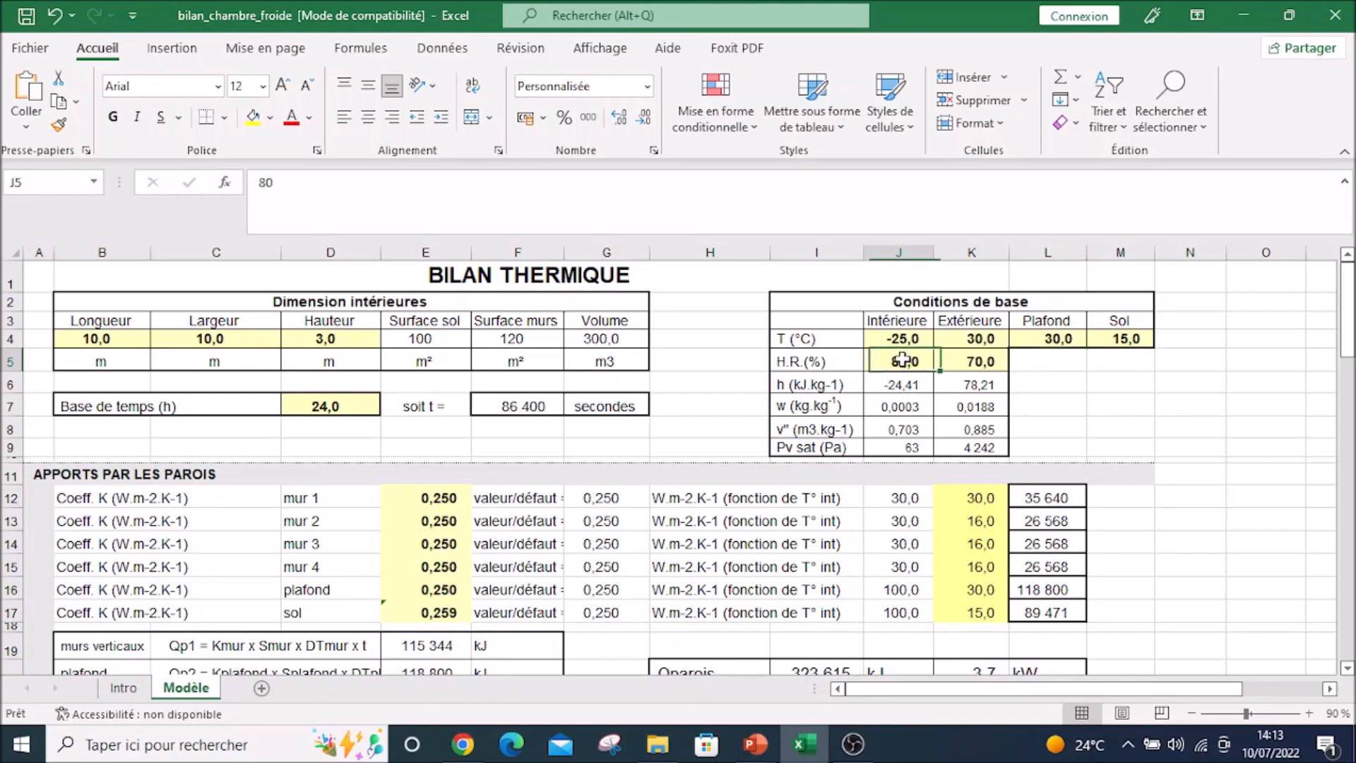
pyautogui.write('90')
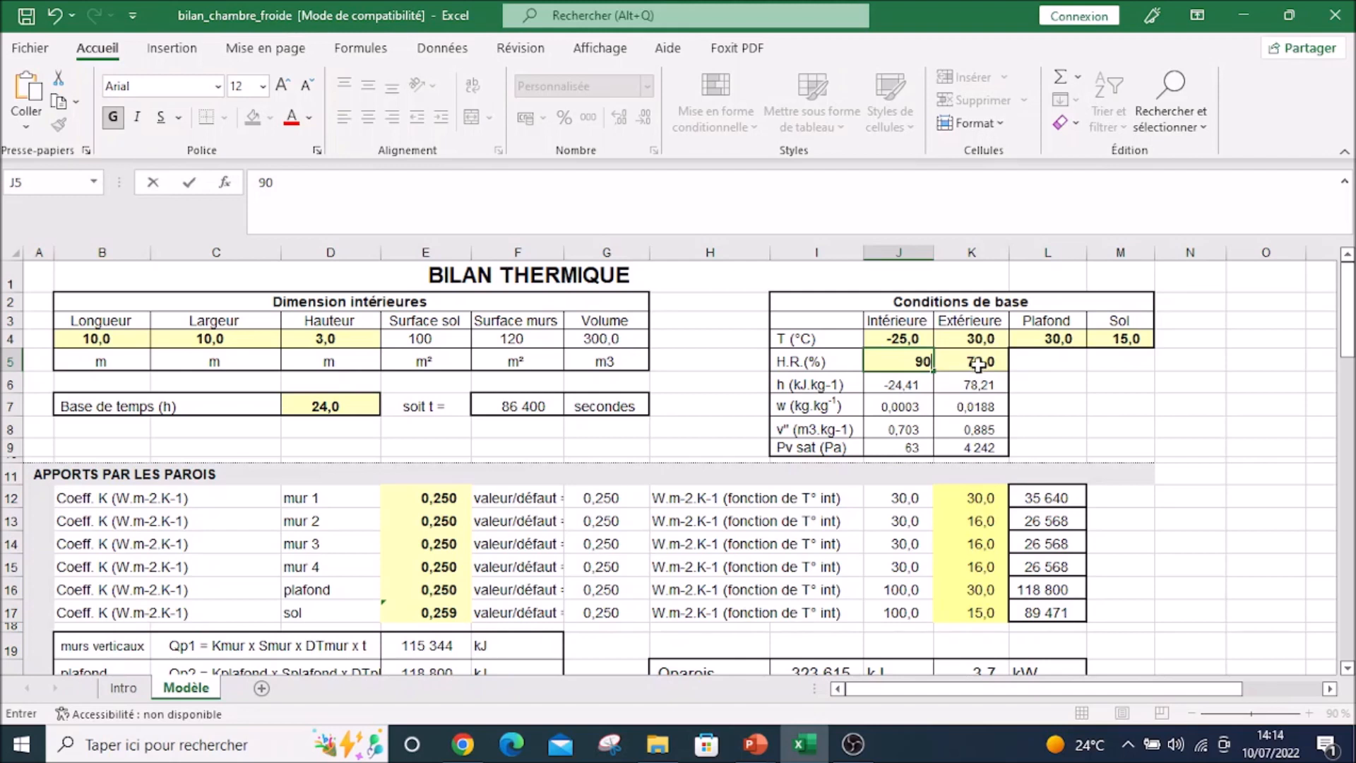
pyautogui.click(979, 361)
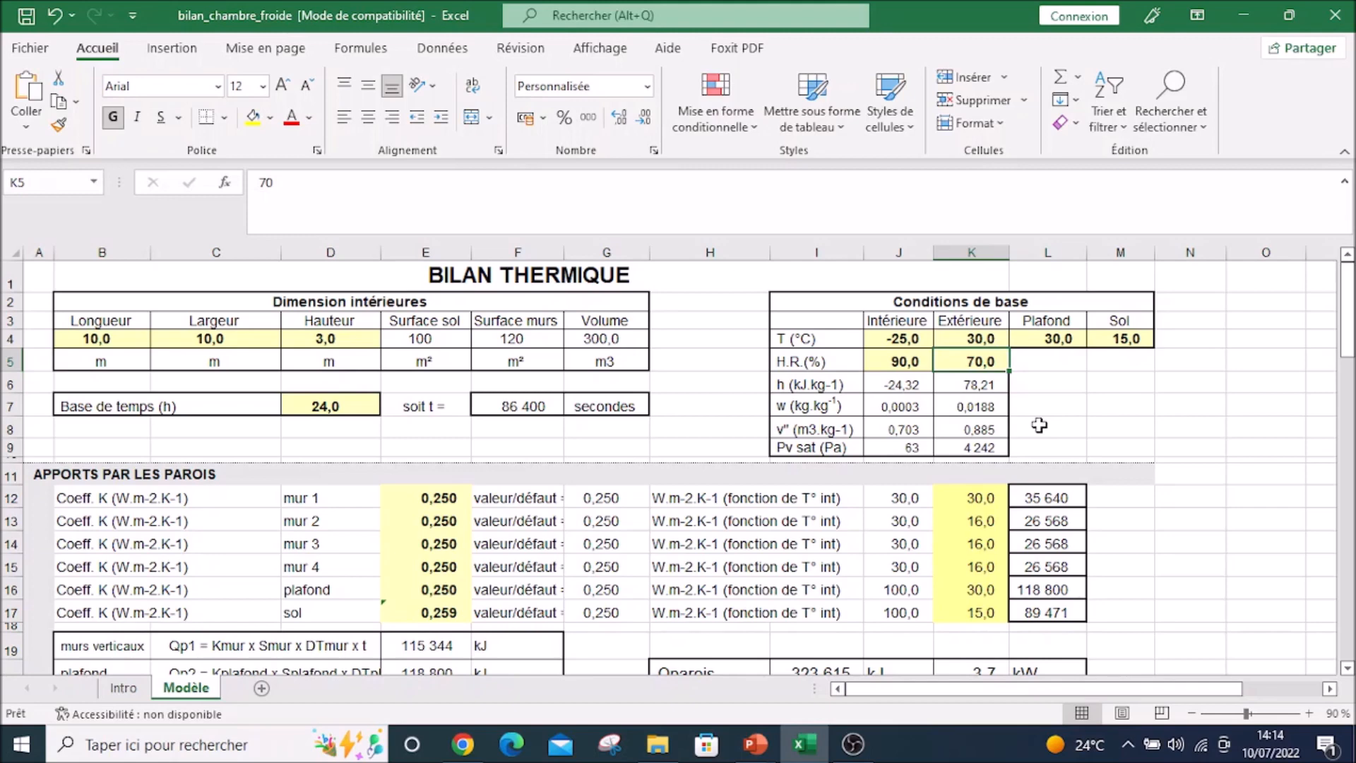
pyautogui.click(18, 286)
pyautogui.moveTo(18, 286); pyautogui.dragTo(23, 430)
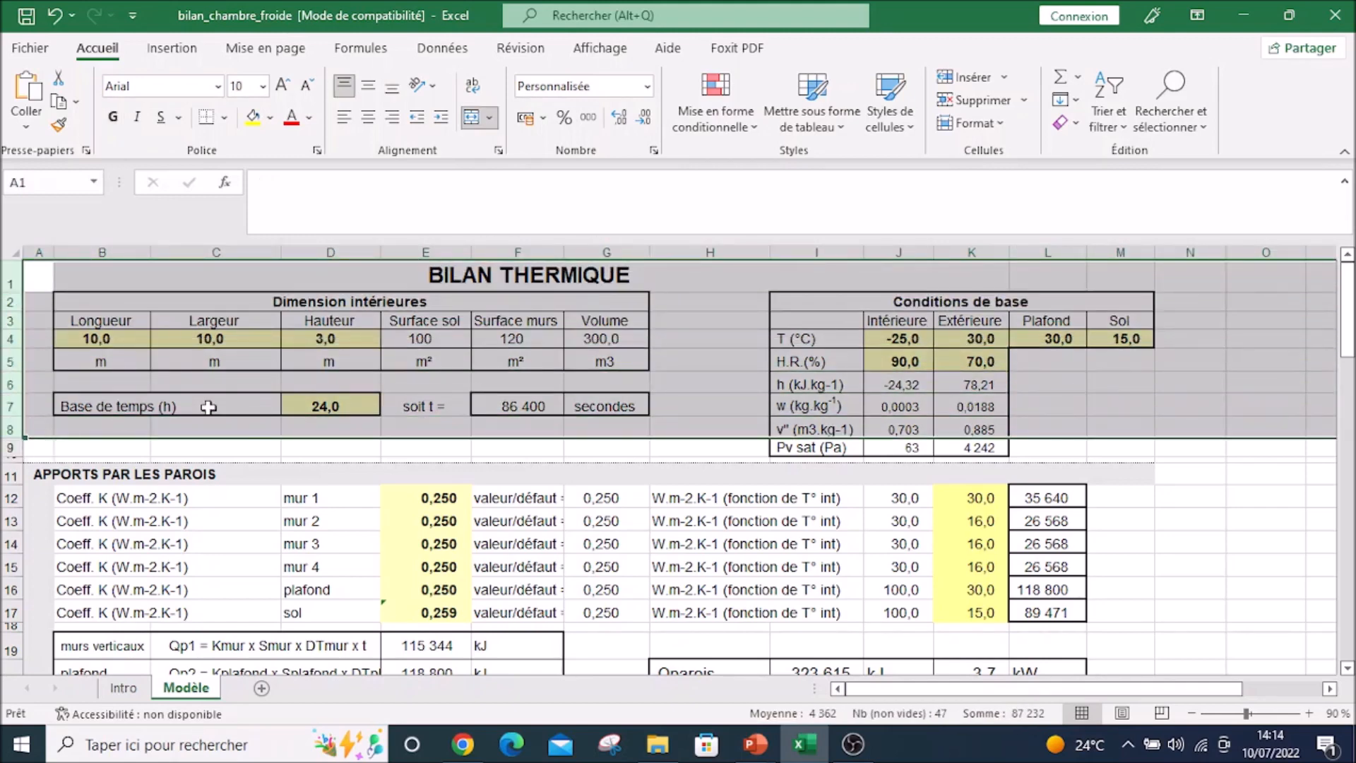
pyautogui.click(140, 457)
# Step: Examine the K coefficients of the four walls, ceiling and floor in the wall heat gains section, ending on the wall 1 coefficient
pyautogui.scroll(-1, 141, 454)
pyautogui.scroll(-1, 141, 453)
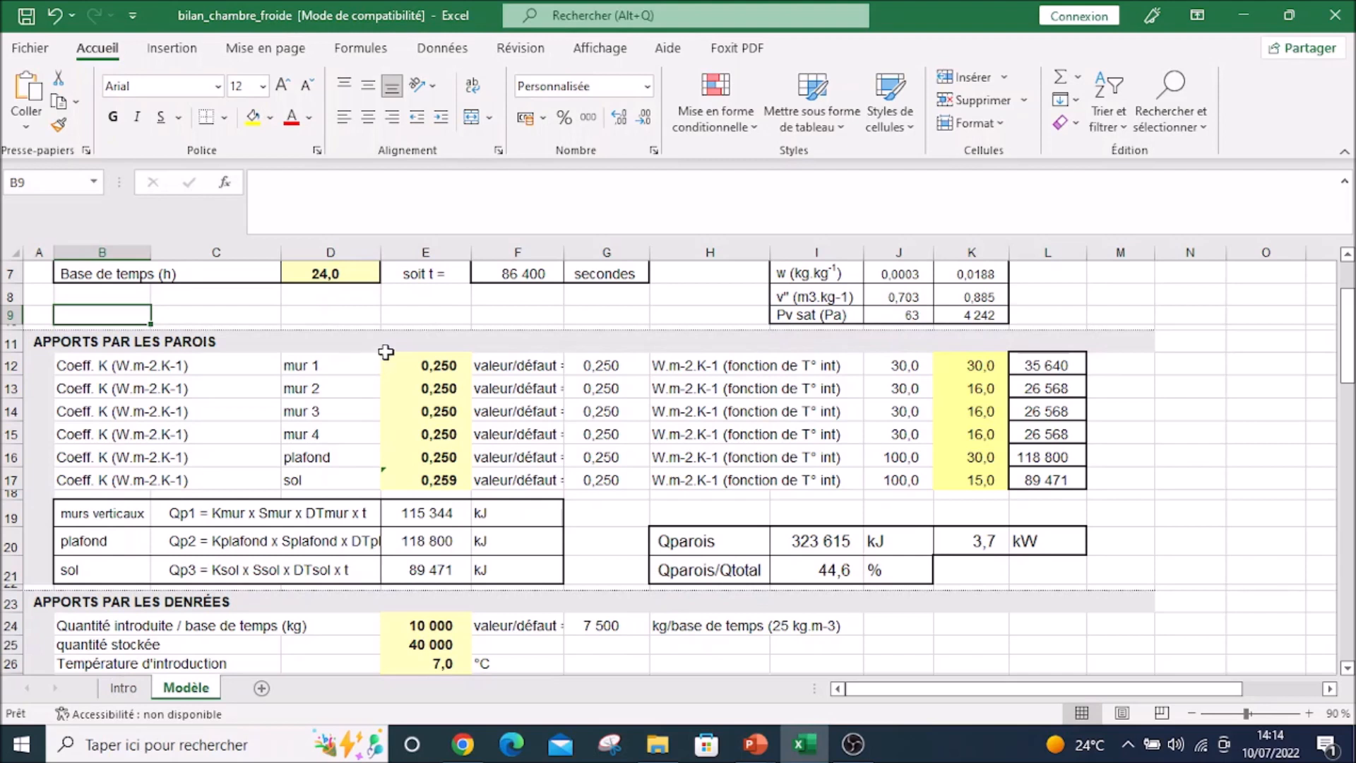
pyautogui.moveTo(442, 367); pyautogui.dragTo(445, 482)
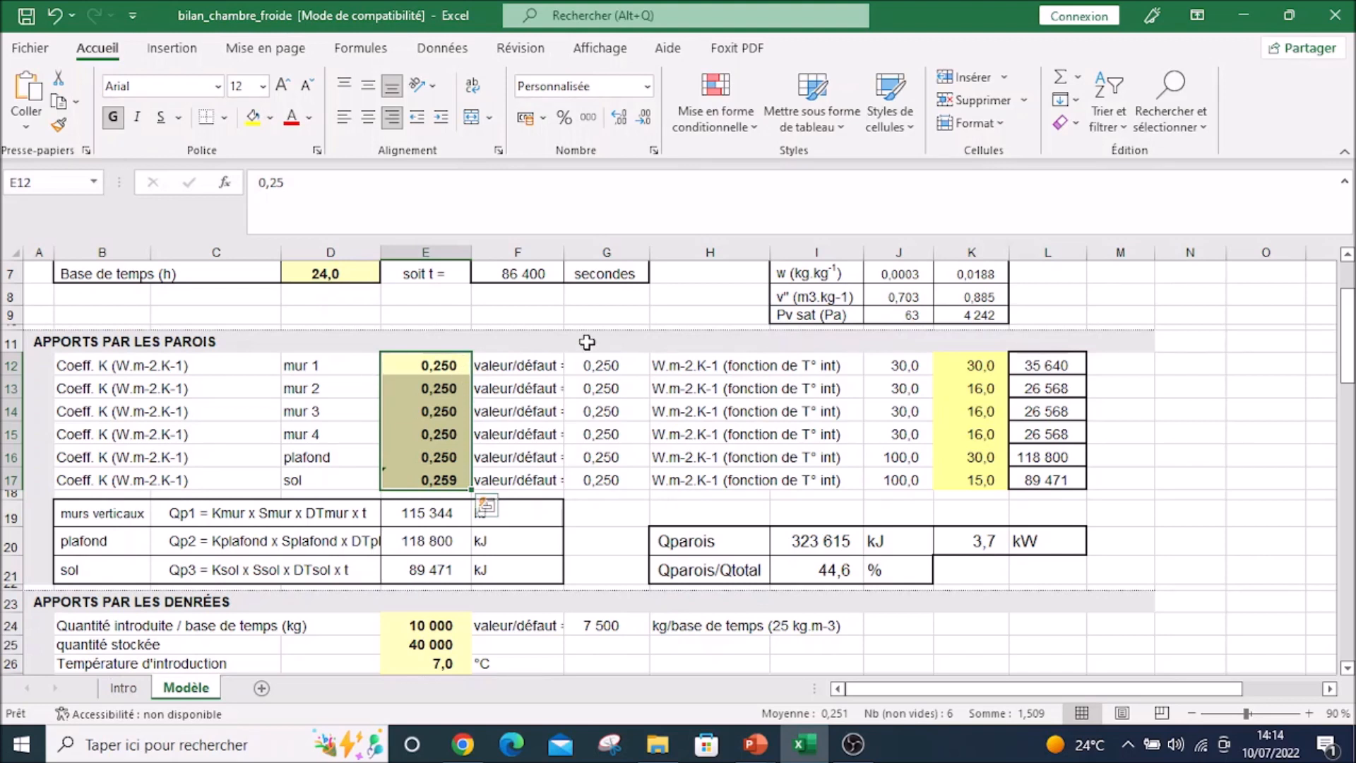
pyautogui.hotkey('ctrl', 'q')
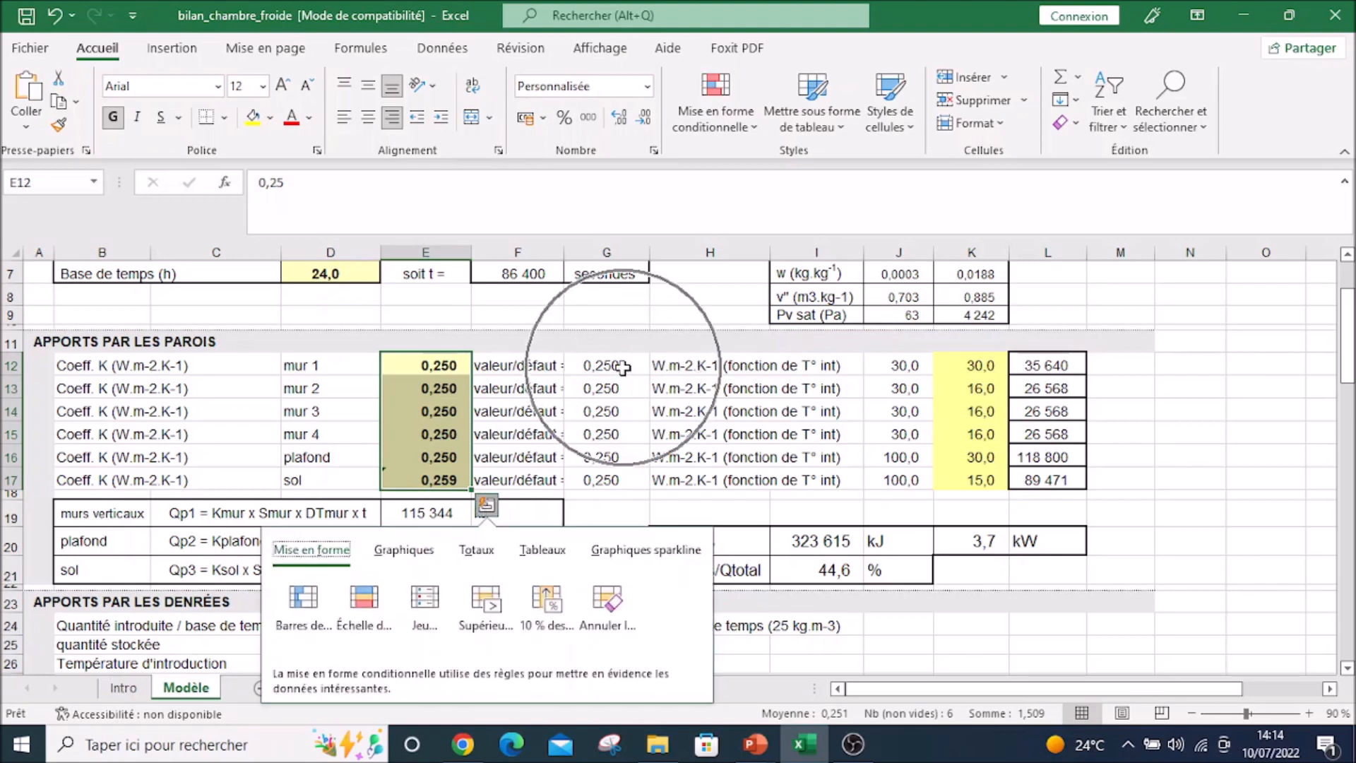
pyautogui.press('Escape')
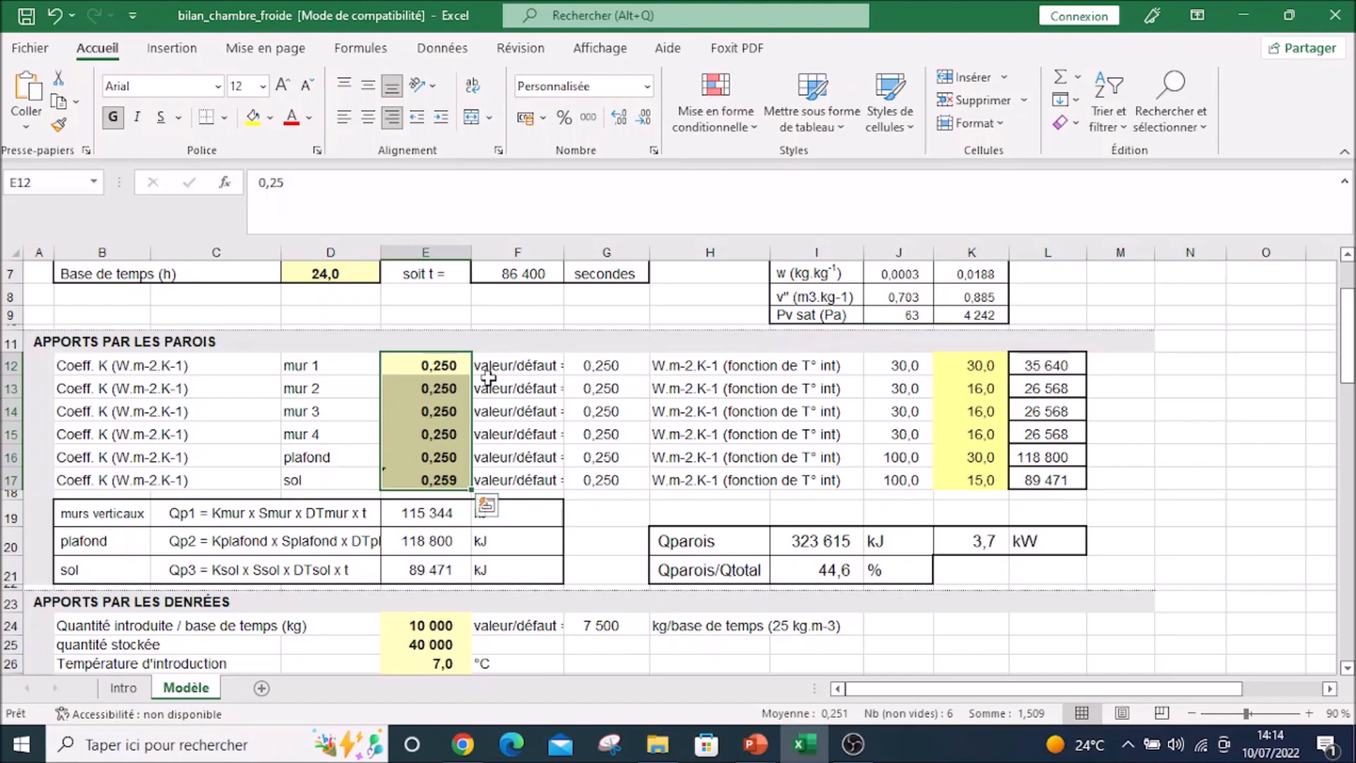
pyautogui.click(441, 363)
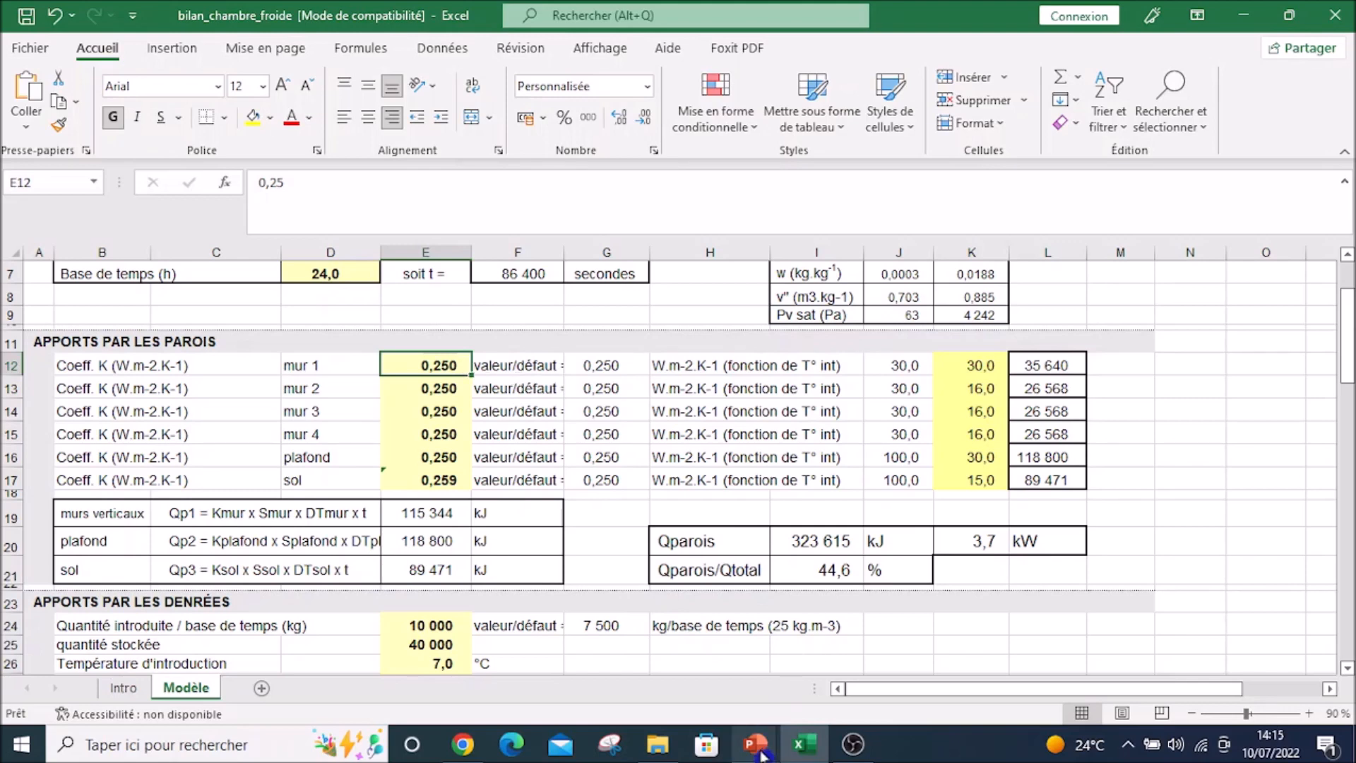
# Step: Switch to the Lecon 77 presentation in PowerPoint and look up the K coefficient for 150 mm insulation on the Q parois slide
pyautogui.moveTo(762, 755)
pyautogui.click(789, 640)
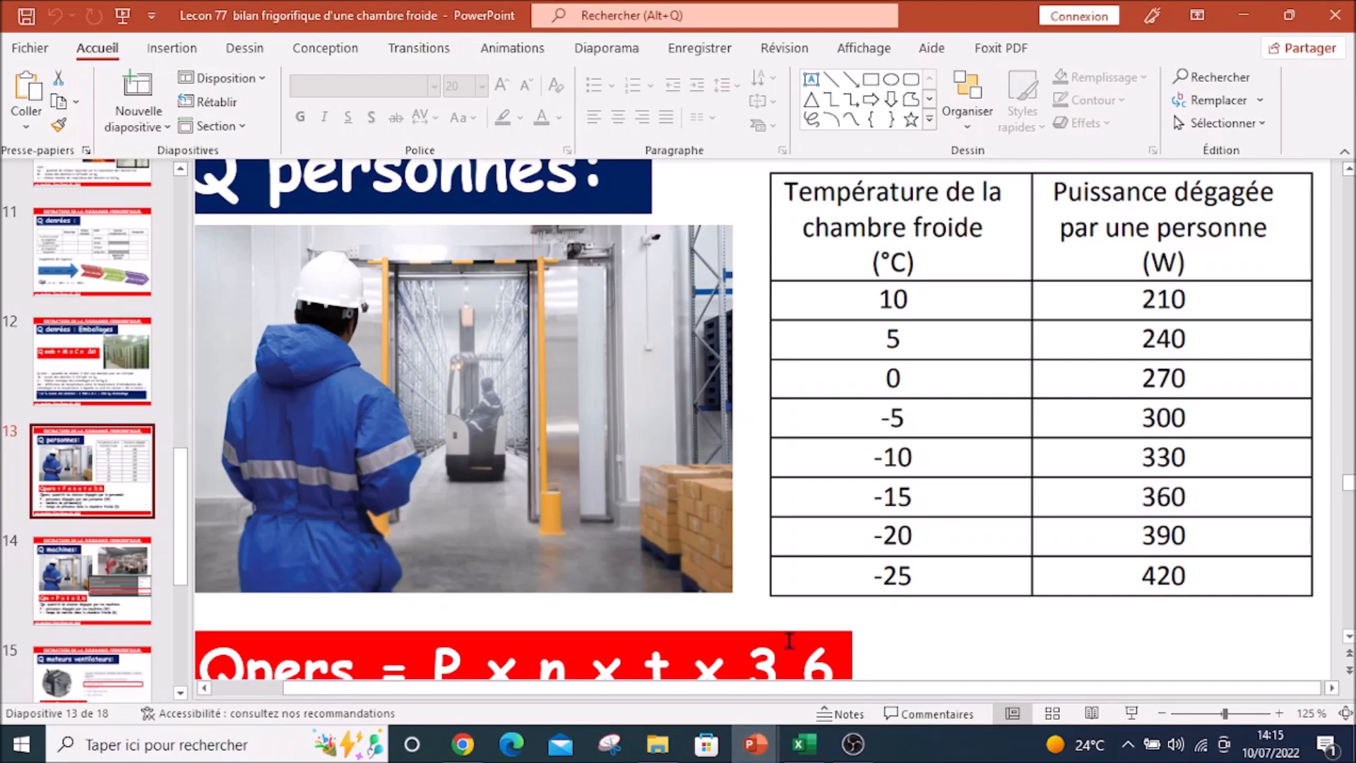
pyautogui.scroll(6, 891, 452)
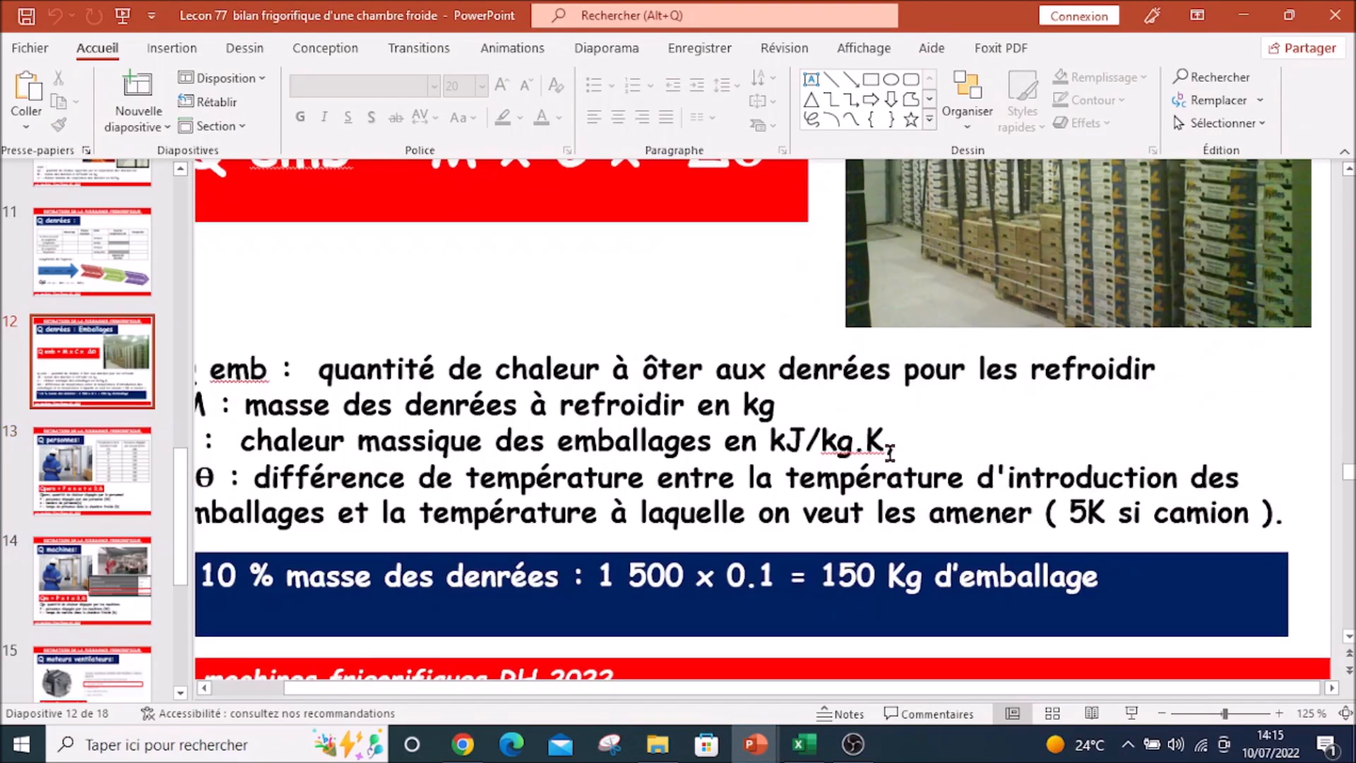
pyautogui.keyDown('ctrl'); pyautogui.scroll(-5, 890, 452); pyautogui.keyUp('ctrl')
pyautogui.scroll(10, 890, 452)
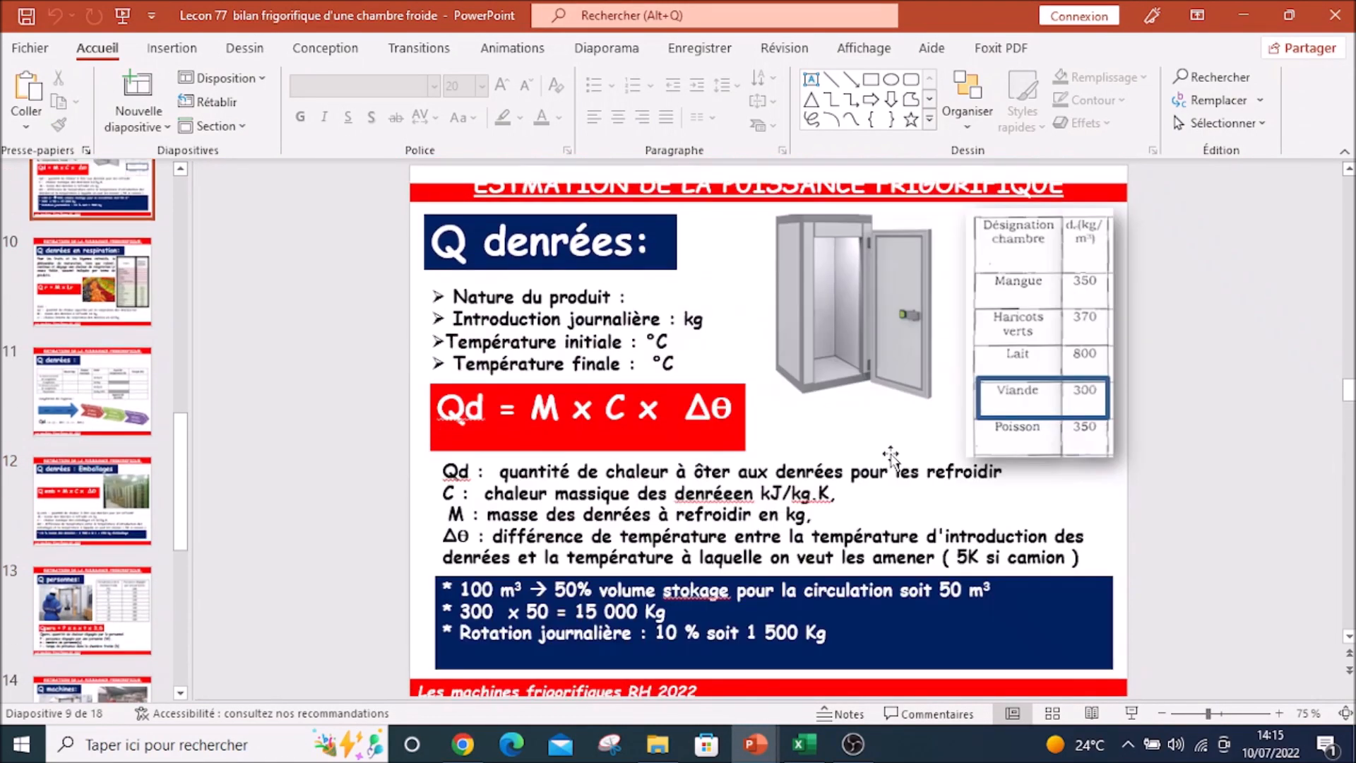
pyautogui.scroll(5, 152, 410)
pyautogui.scroll(1, 152, 410)
pyautogui.click(104, 481)
pyautogui.keyDown('ctrl'); pyautogui.scroll(3, 989, 406); pyautogui.keyUp('ctrl')
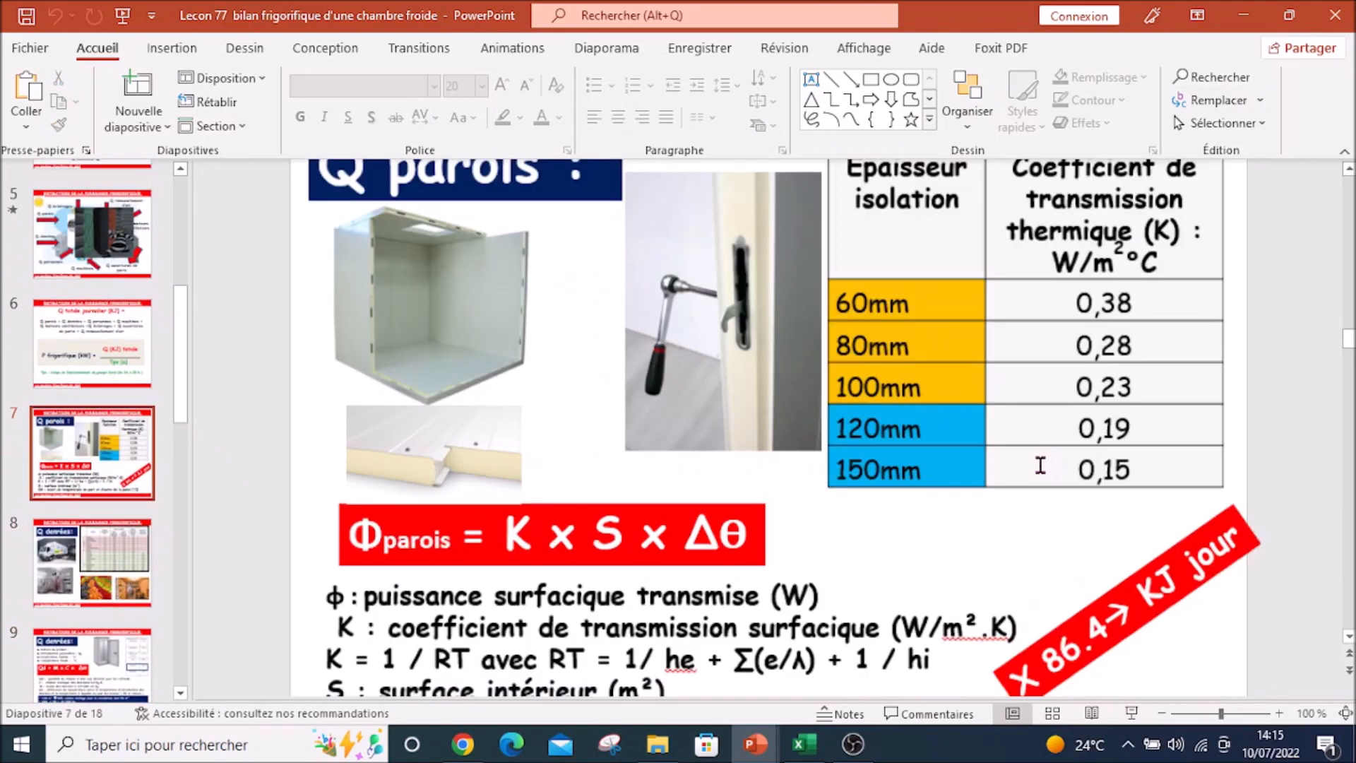
pyautogui.keyDown('ctrl'); pyautogui.scroll(2, 1040, 465); pyautogui.keyUp('ctrl')
pyautogui.moveTo(1082, 694); pyautogui.dragTo(1150, 694)
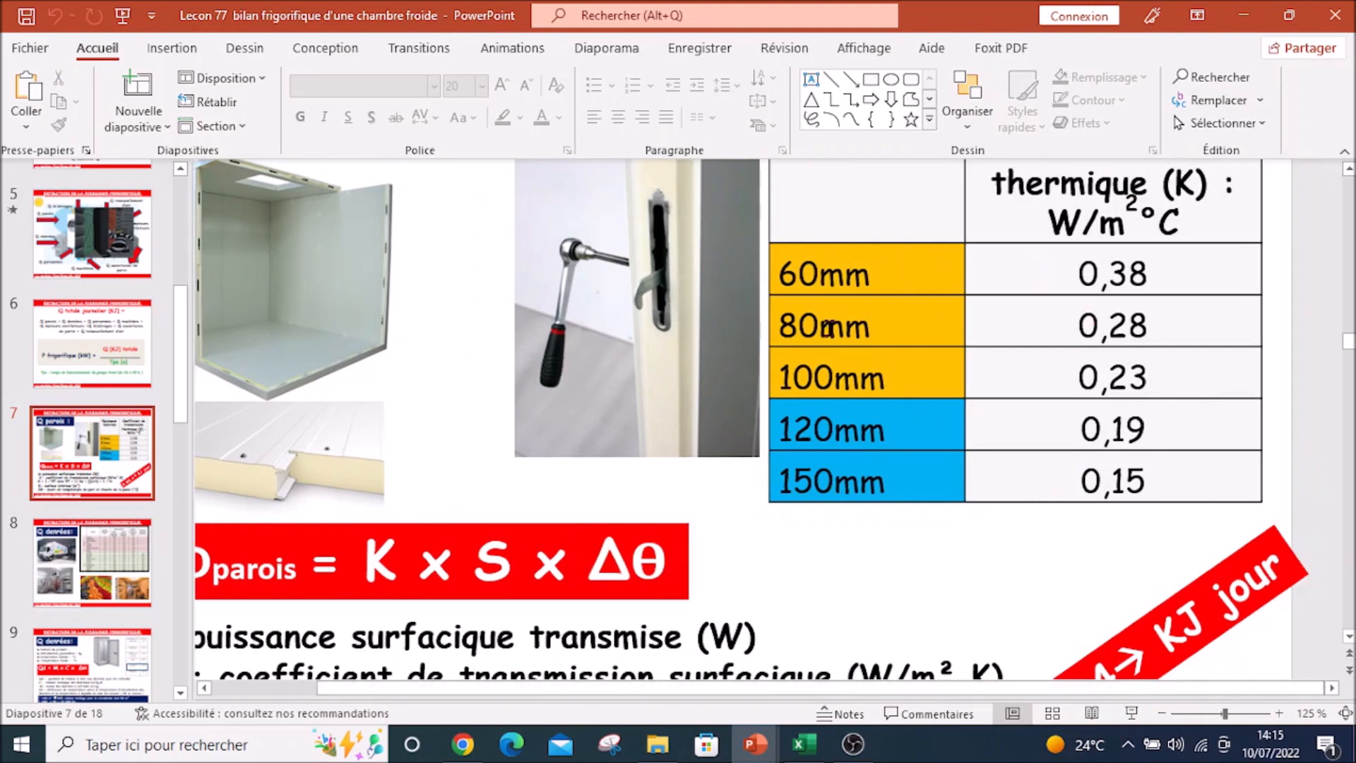
pyautogui.moveTo(1071, 495); pyautogui.dragTo(1157, 476)
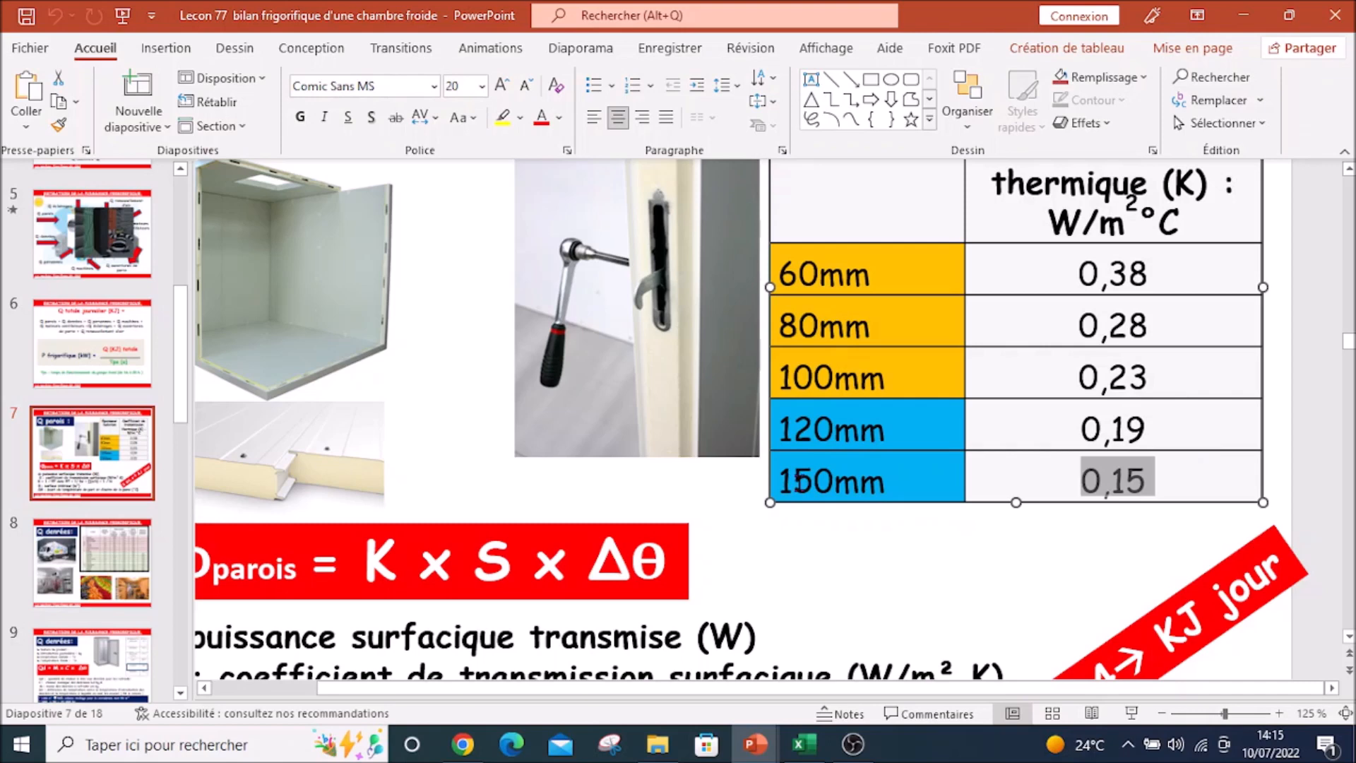
# Step: Back in Excel, set the wall 1 K coefficient to 0,15 and fill it down through the other walls, ceiling and floor
pyautogui.hotkey('alt', 'Tab')
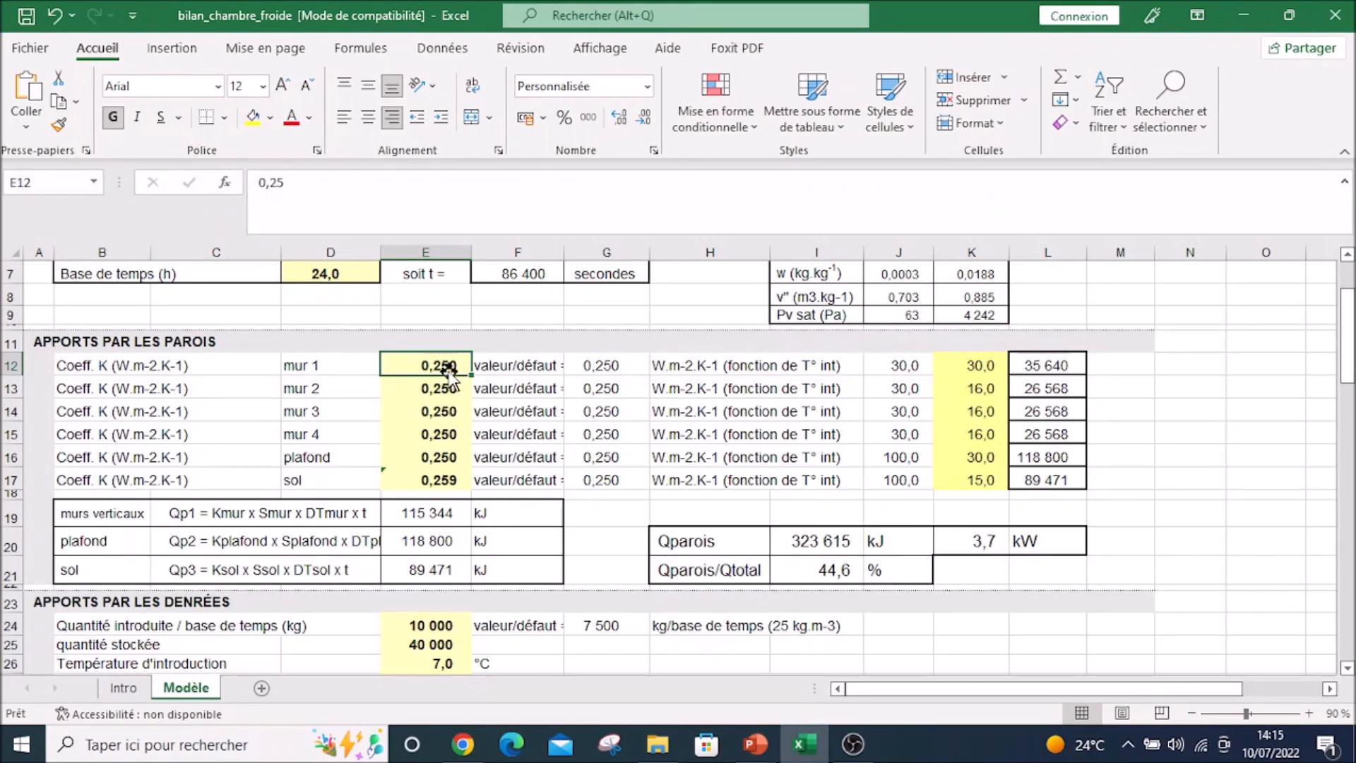
pyautogui.write('0')
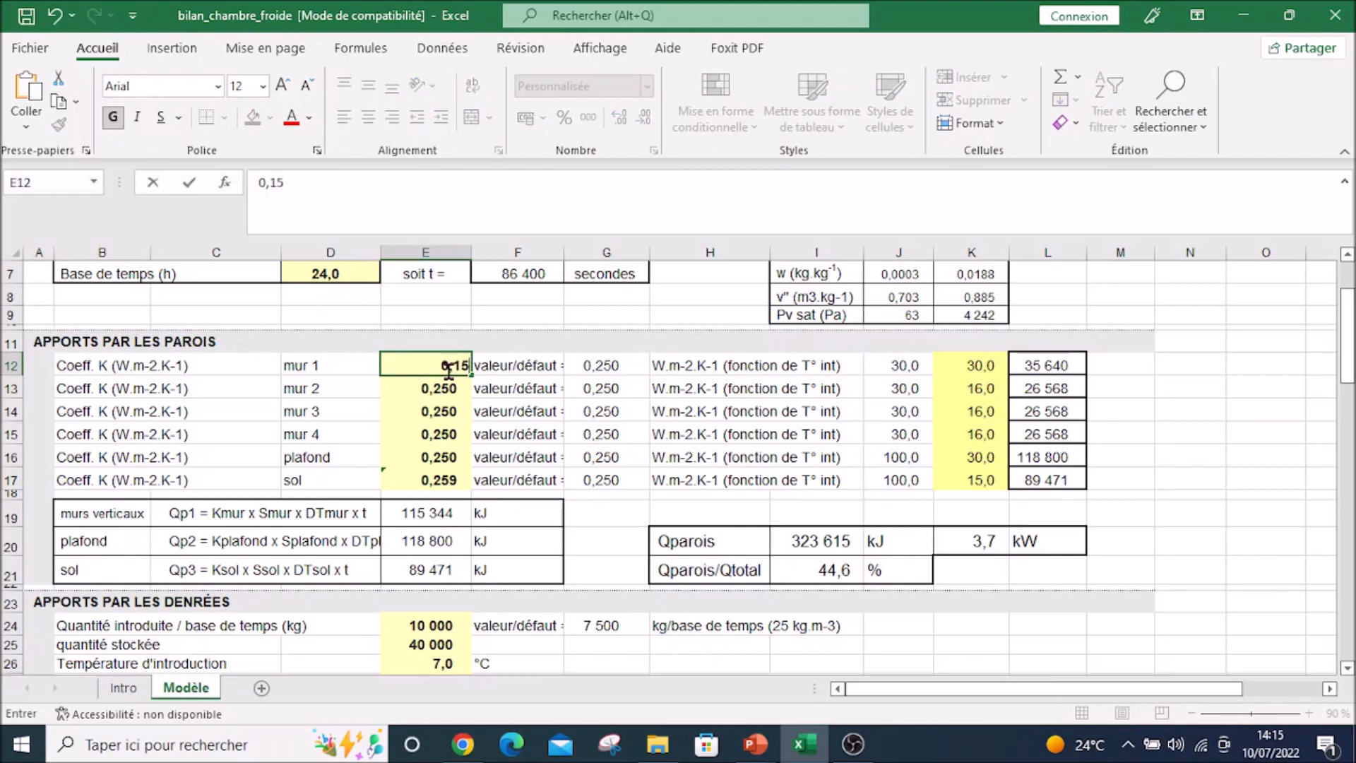
pyautogui.moveTo(472, 369); pyautogui.dragTo(472, 488)
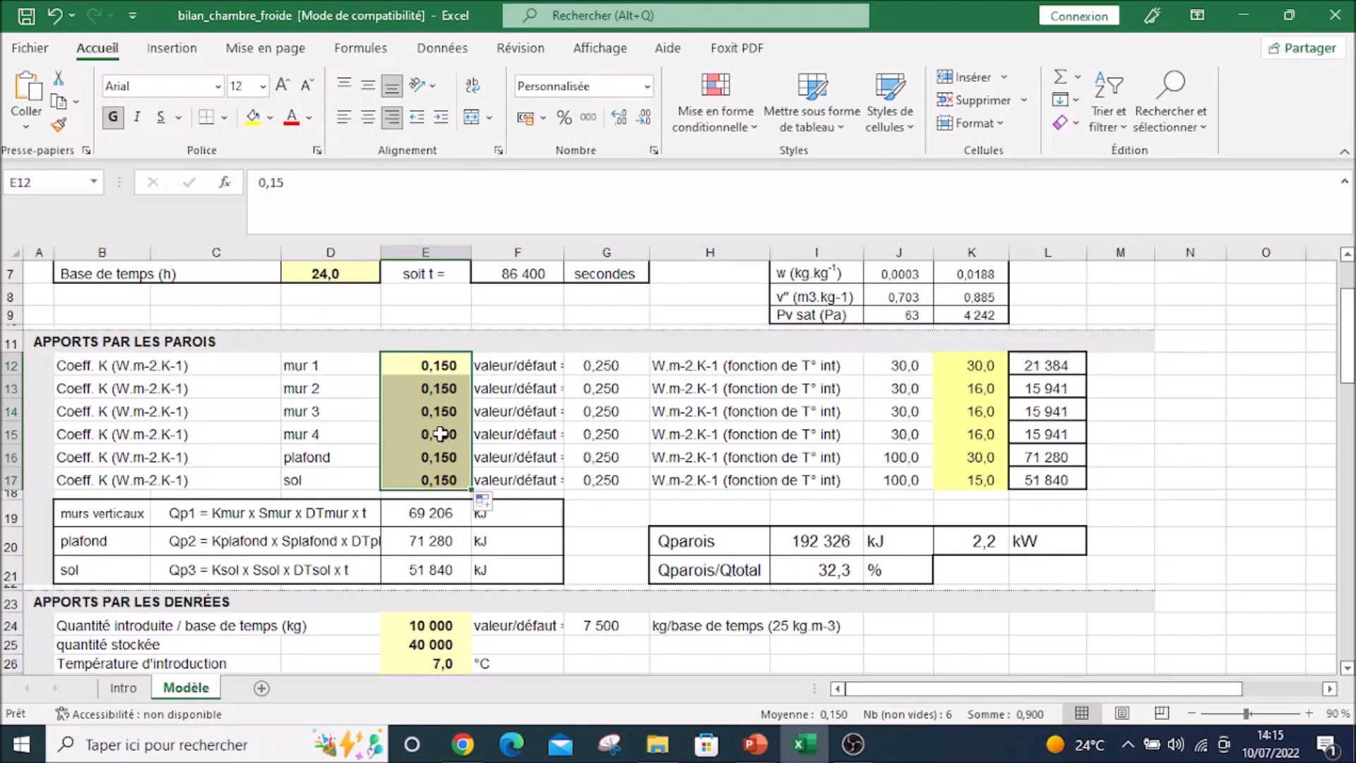
# Step: Review the surfaces listed in the wall heat gains section: walls 1 to 4, ceiling and floor
pyautogui.click(322, 365)
pyautogui.click(325, 388)
pyautogui.click(329, 411)
pyautogui.click(336, 432)
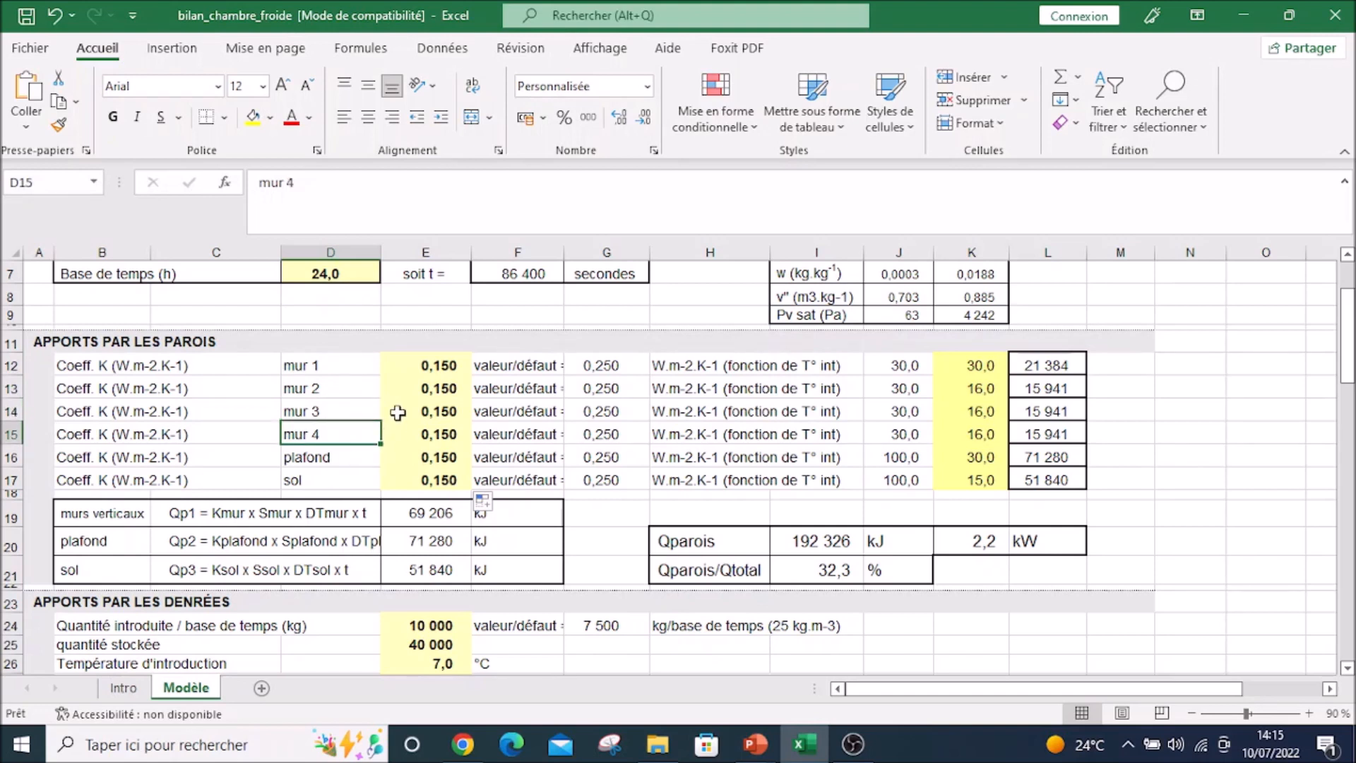
pyautogui.moveTo(345, 361); pyautogui.dragTo(342, 436)
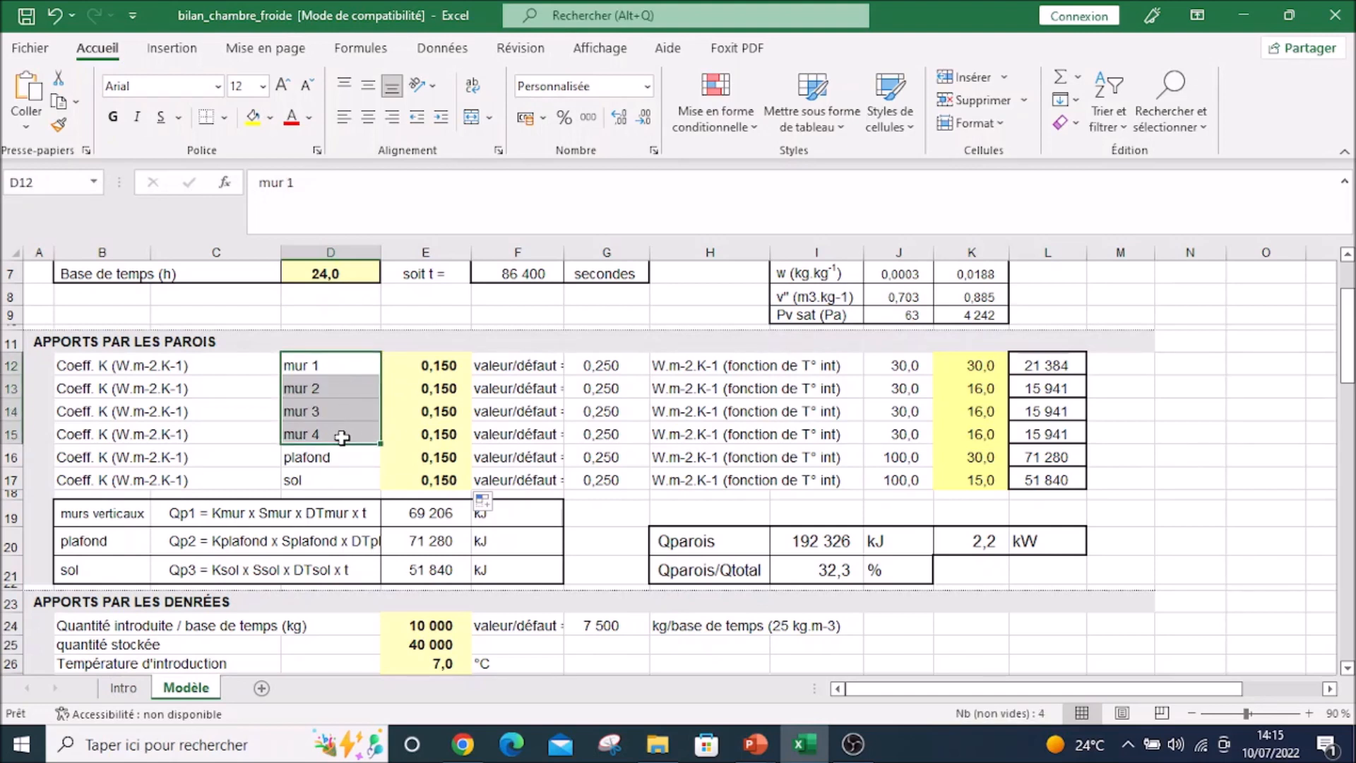
pyautogui.click(339, 457)
pyautogui.click(327, 479)
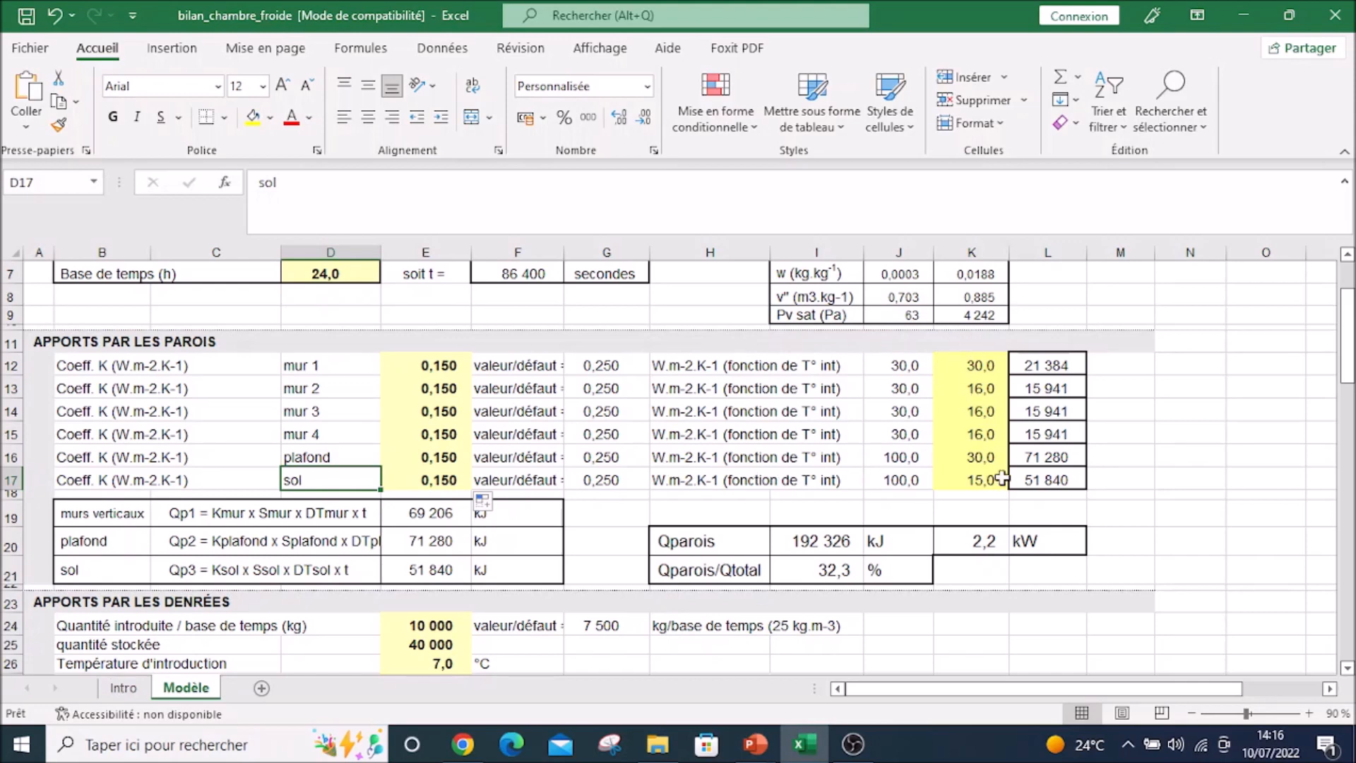
# Step: Check the exterior temperature reference for wall 1 and set the temperatures of walls 2, 3 and 4 to 30 °C
pyautogui.scroll(2, 1250, 488)
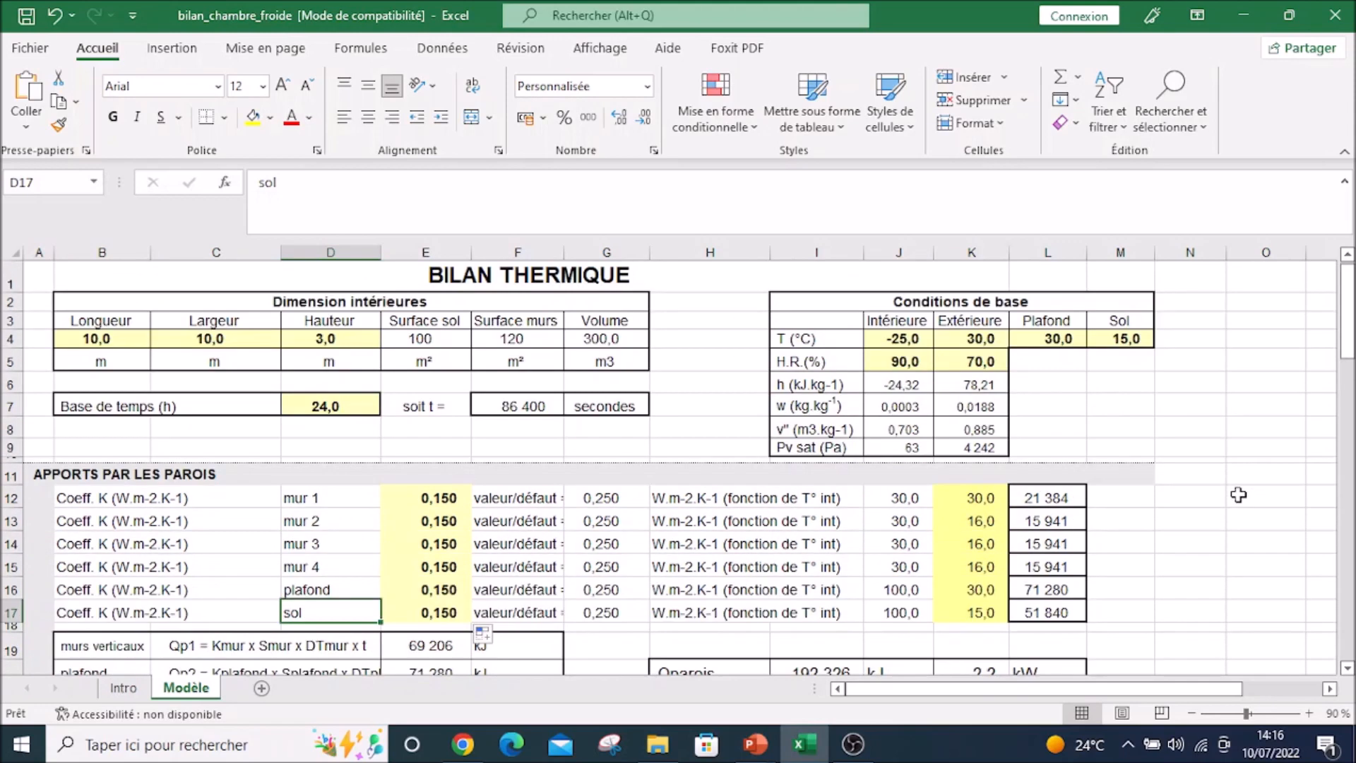
pyautogui.click(978, 498)
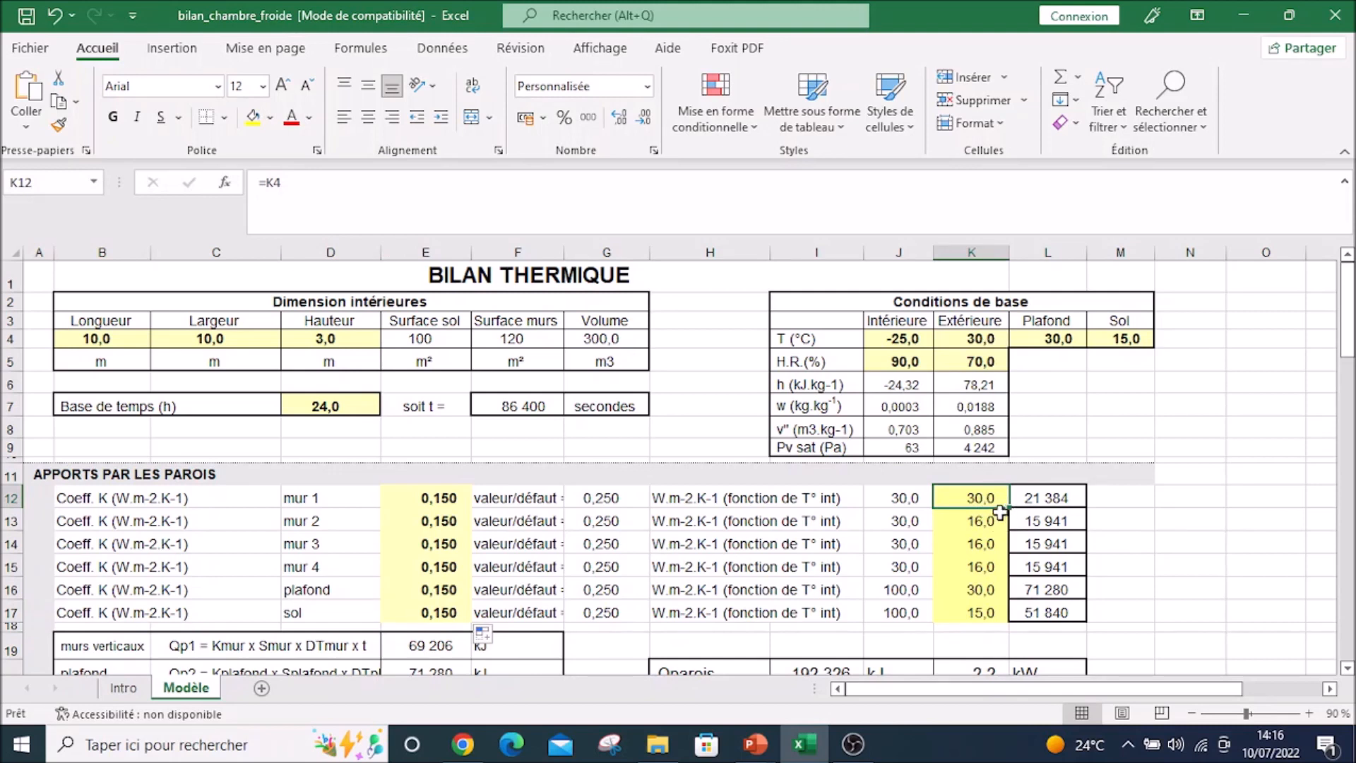
pyautogui.click(988, 521)
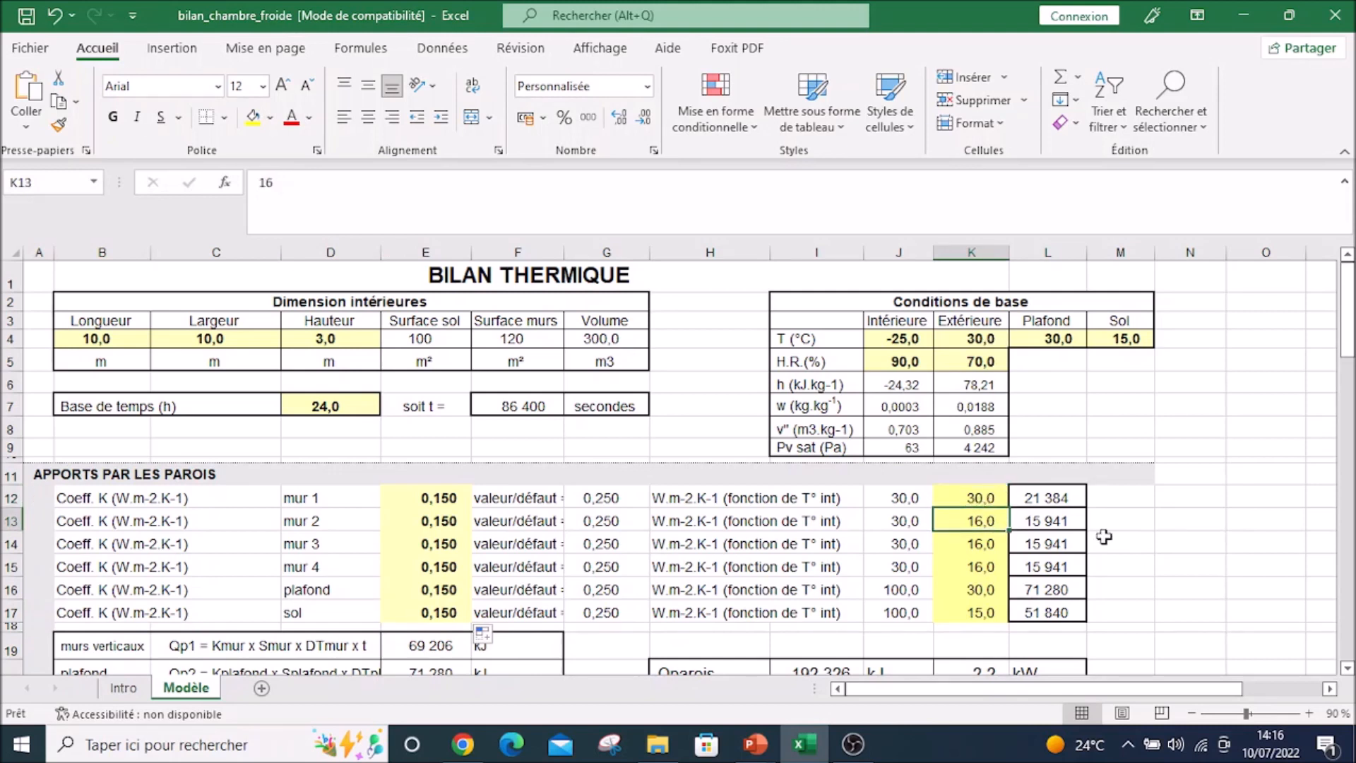
pyautogui.write('30')
pyautogui.press('Return')
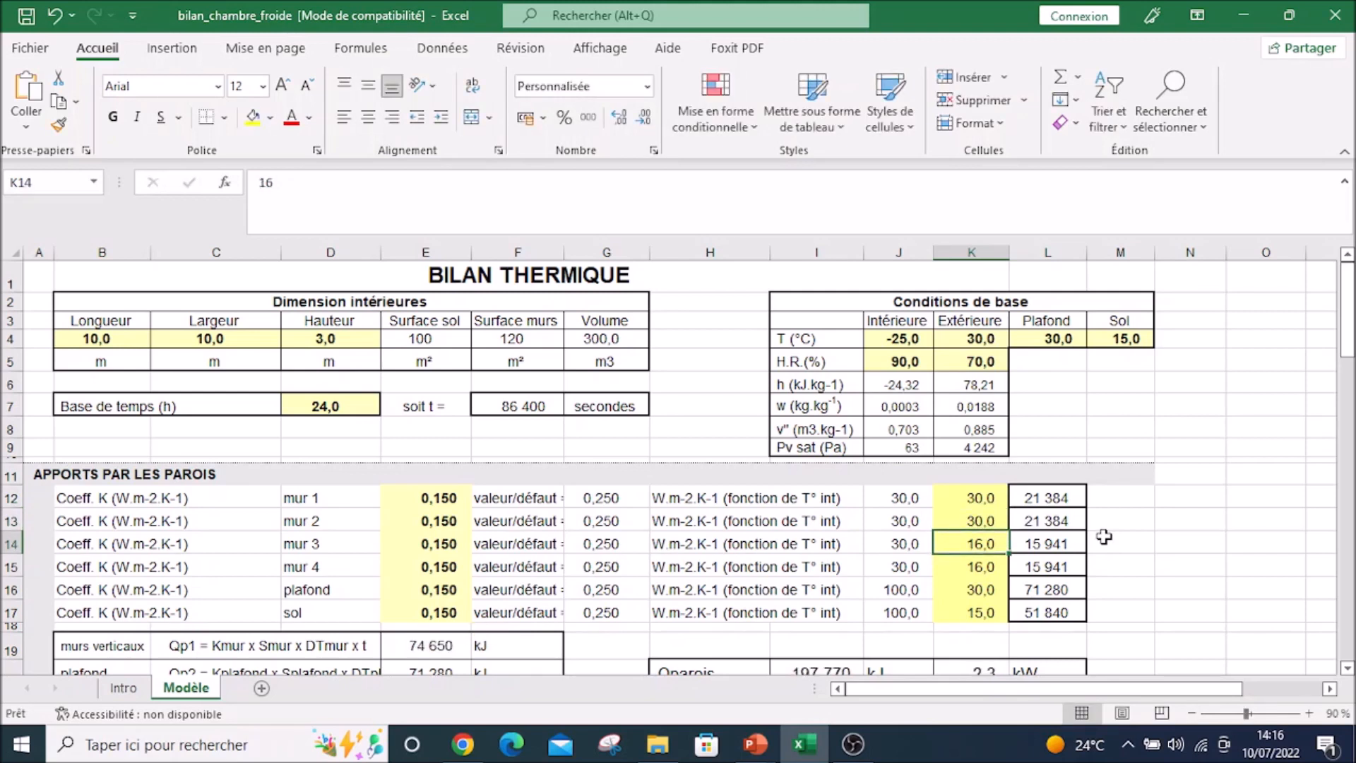
pyautogui.write('30')
pyautogui.press('Return')
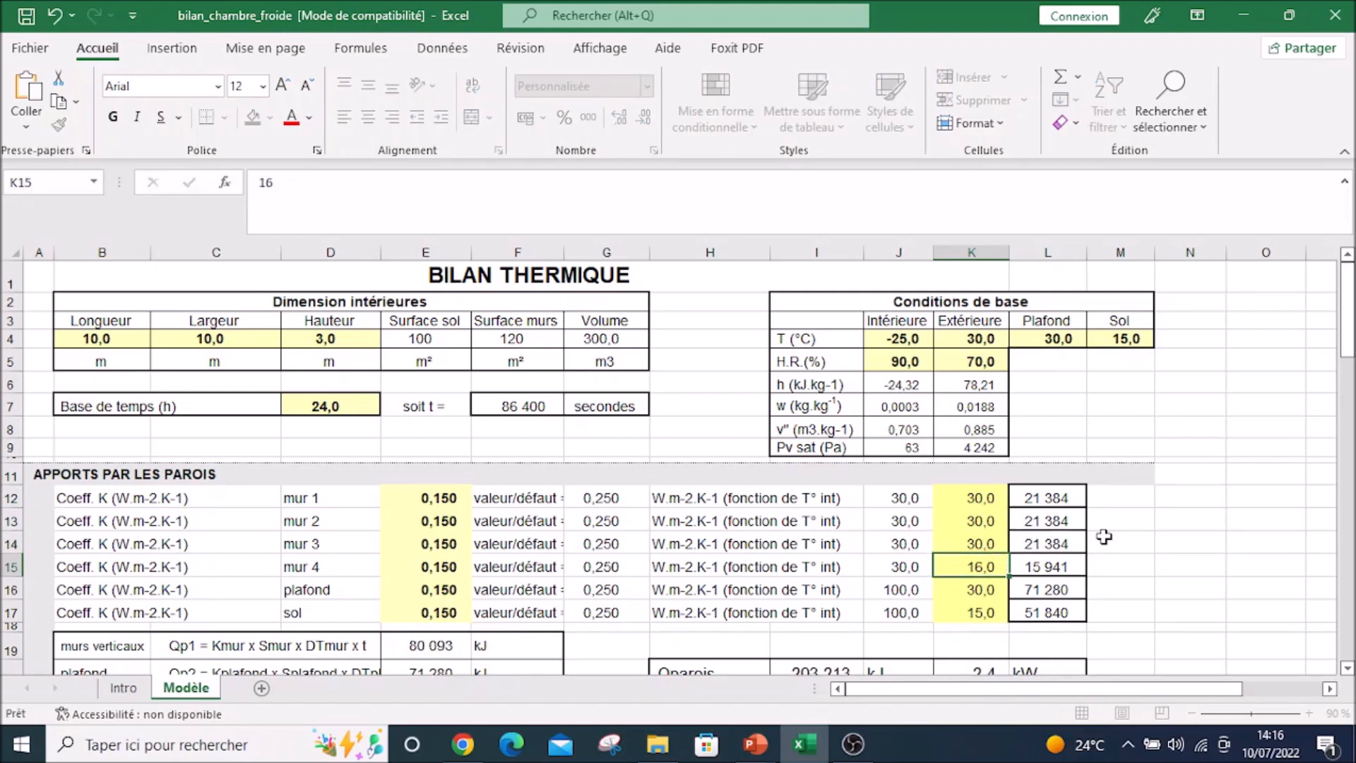
pyautogui.write('30')
pyautogui.press('Return')
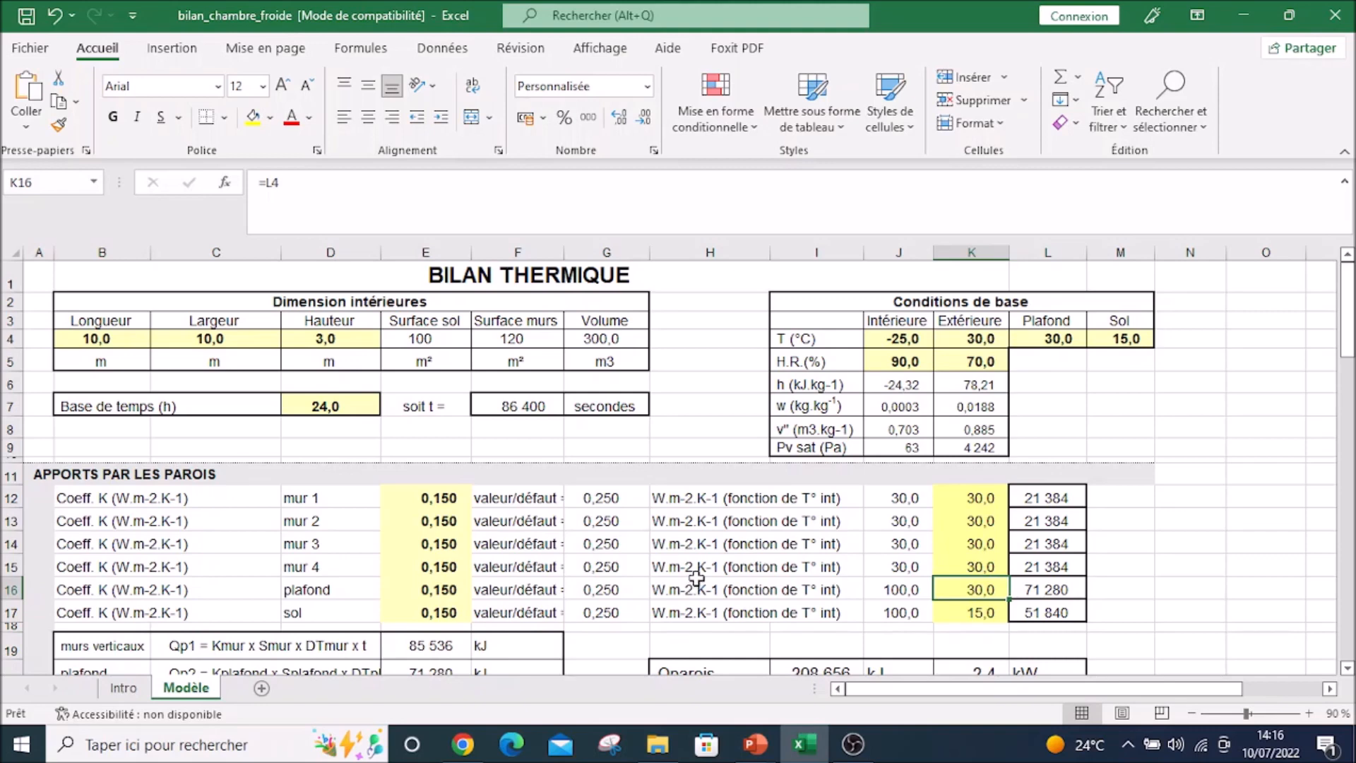
# Step: Review the completed wall heat gains section and inspect the formula of the Qparois total in kJ
pyautogui.scroll(-1, 685, 586)
pyautogui.moveTo(43, 404); pyautogui.dragTo(1091, 562)
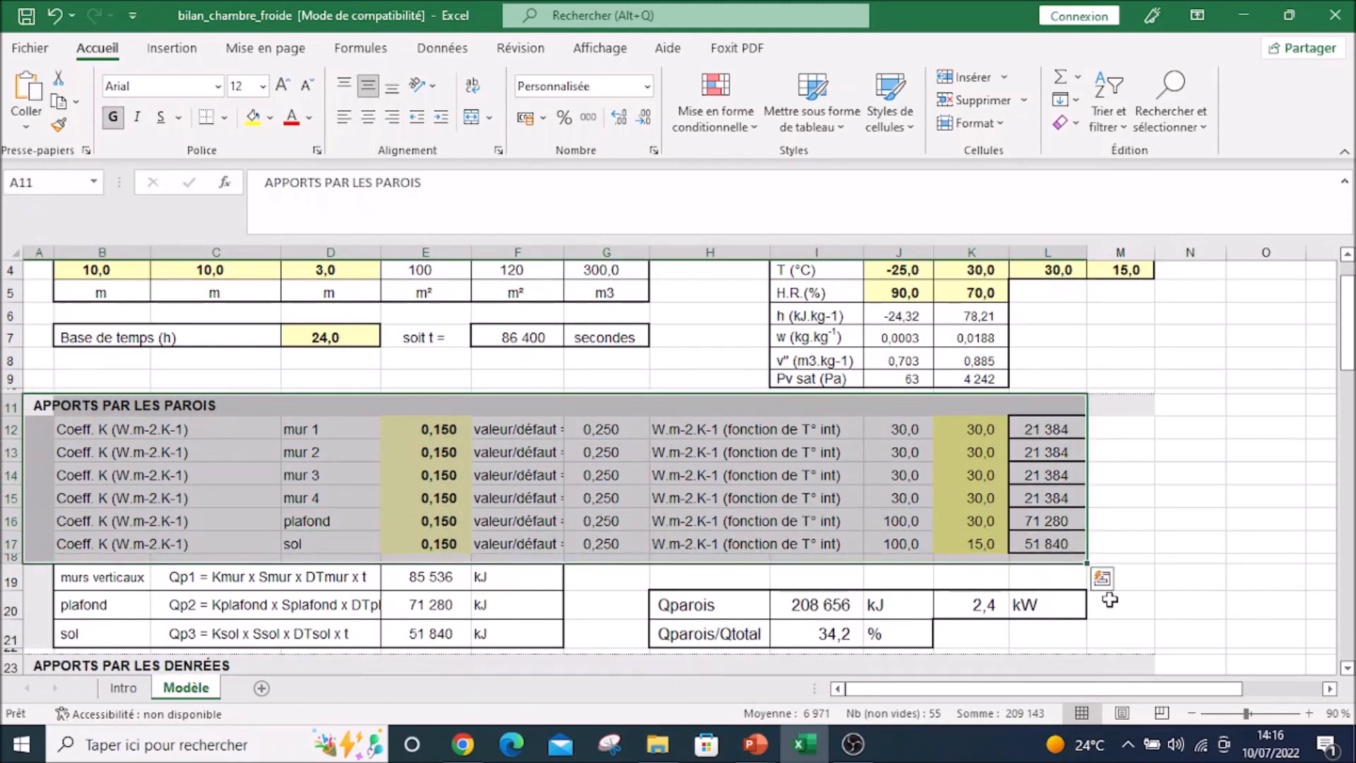
pyautogui.scroll(-1, 616, 584)
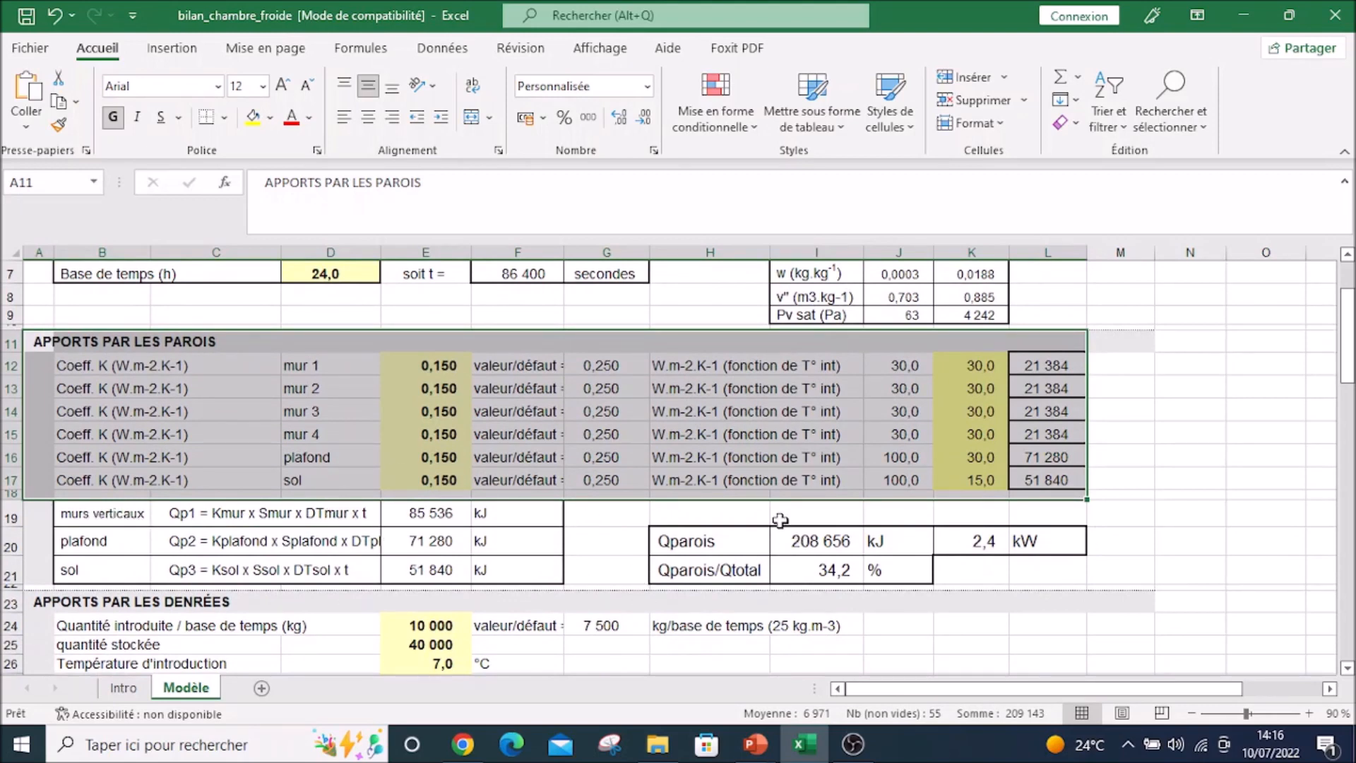
pyautogui.click(839, 544)
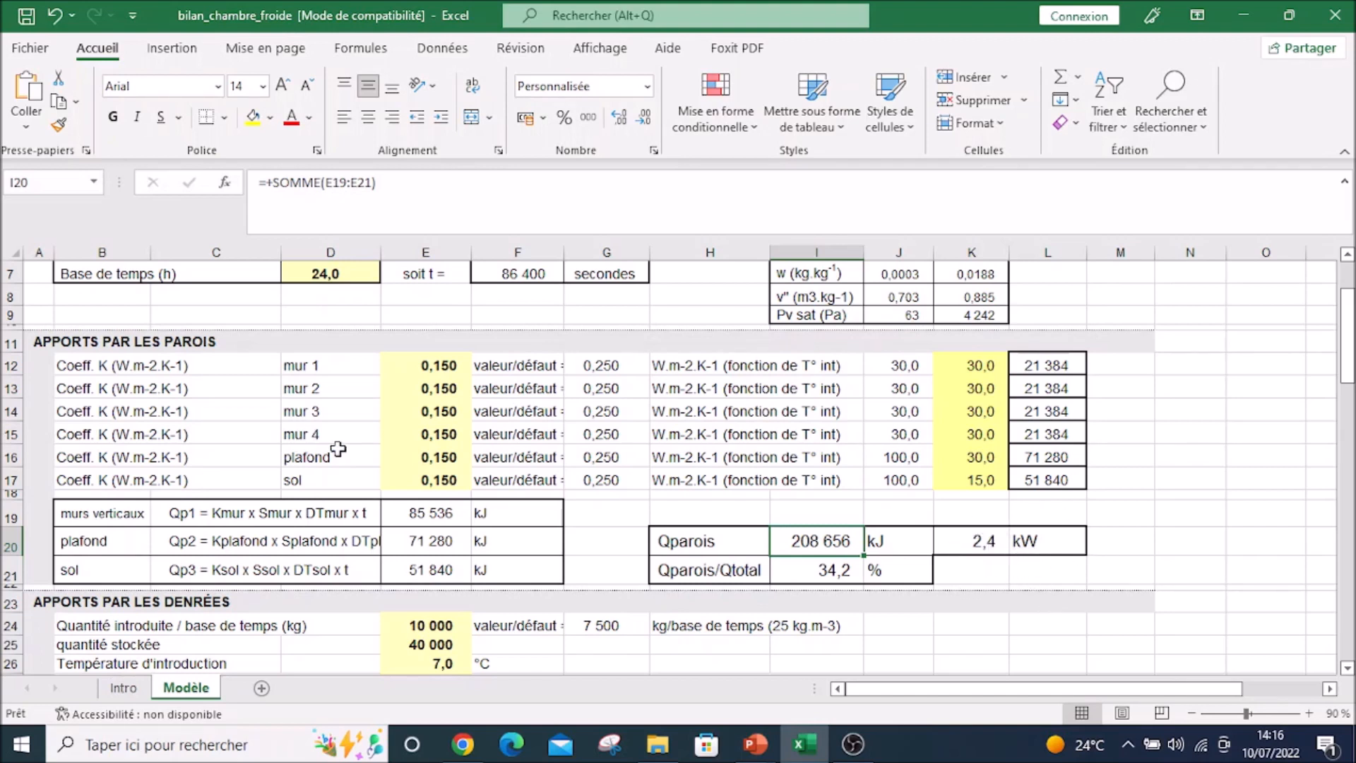
# Step: Inspect the formula behind the default introduced quantity in the foodstuff gains section and trace it to the room volume
pyautogui.scroll(-2, 455, 487)
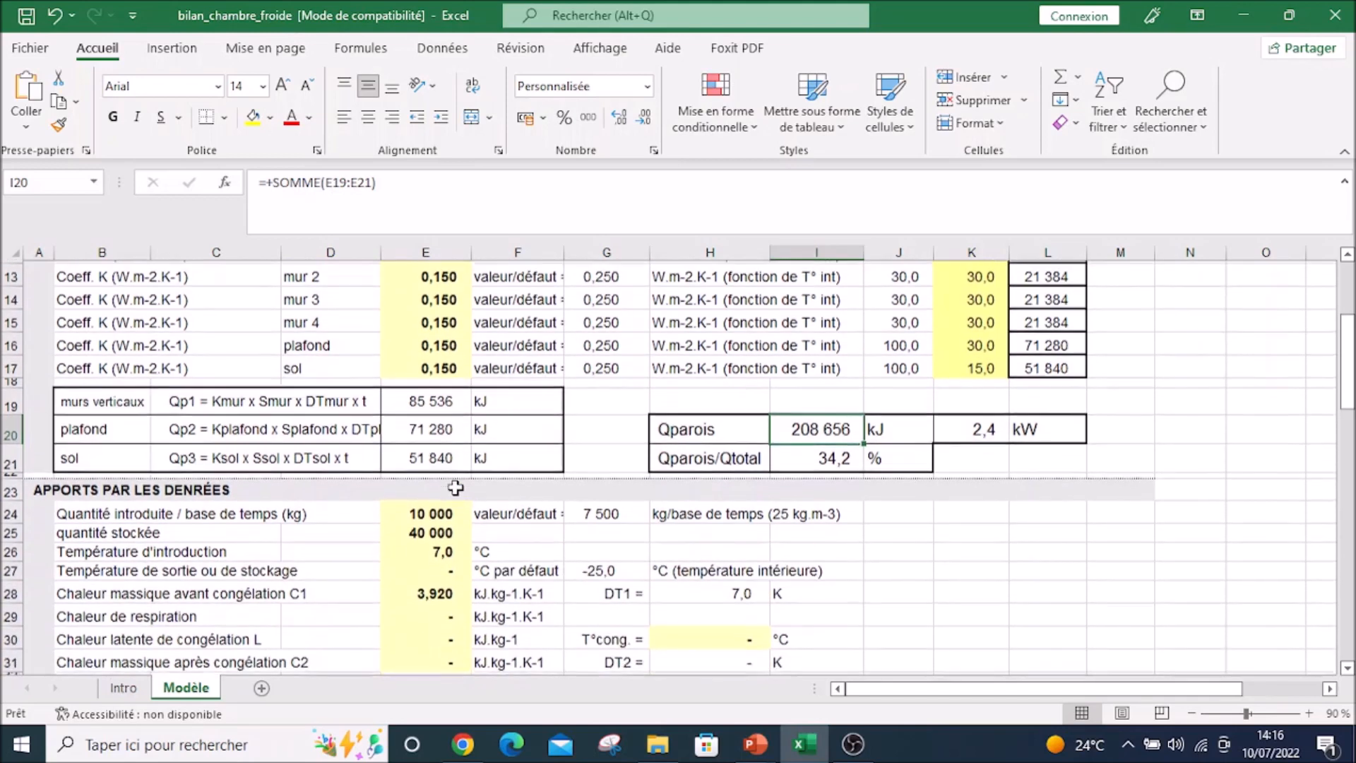
pyautogui.scroll(-1, 456, 487)
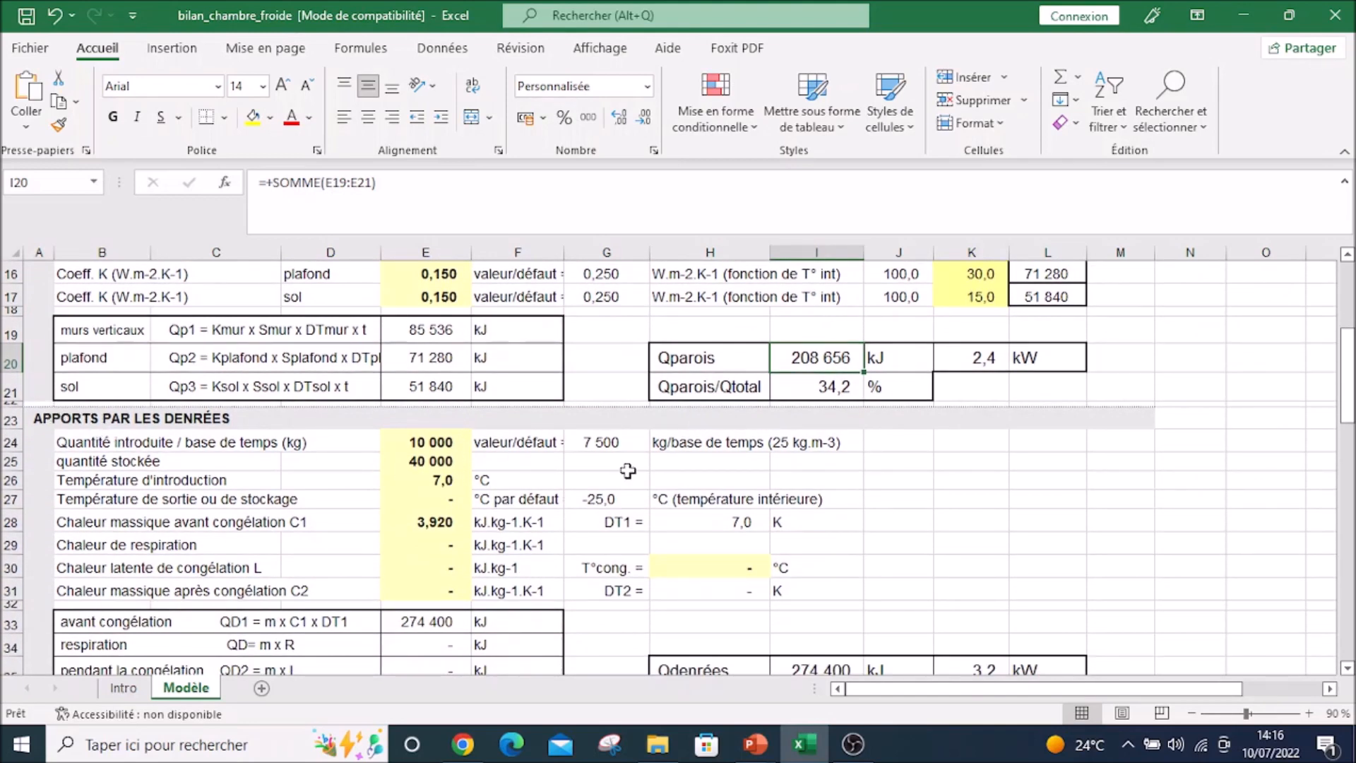
pyautogui.click(617, 445)
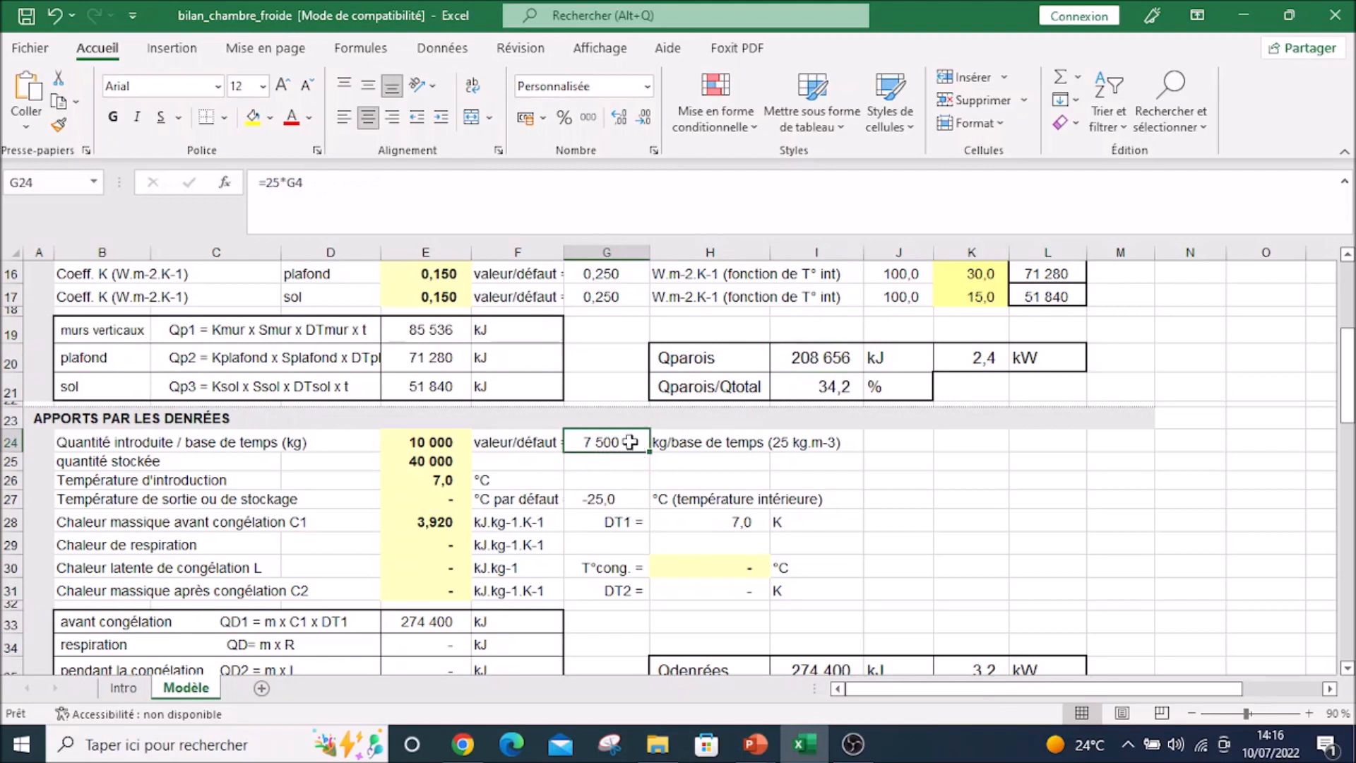
pyautogui.press('ctrl')
pyautogui.press('ctrl')
pyautogui.click(634, 442)
pyautogui.click(777, 444)
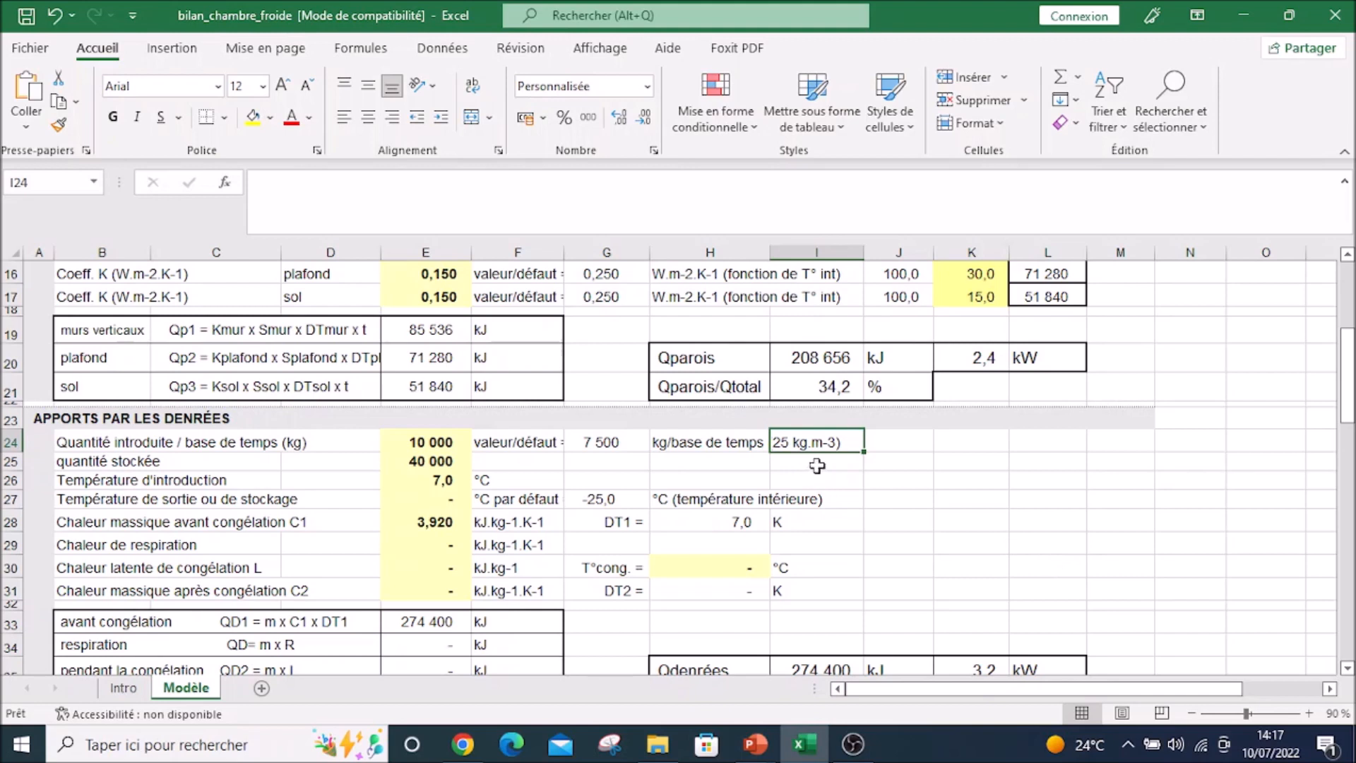
pyautogui.doubleClick(600, 443)
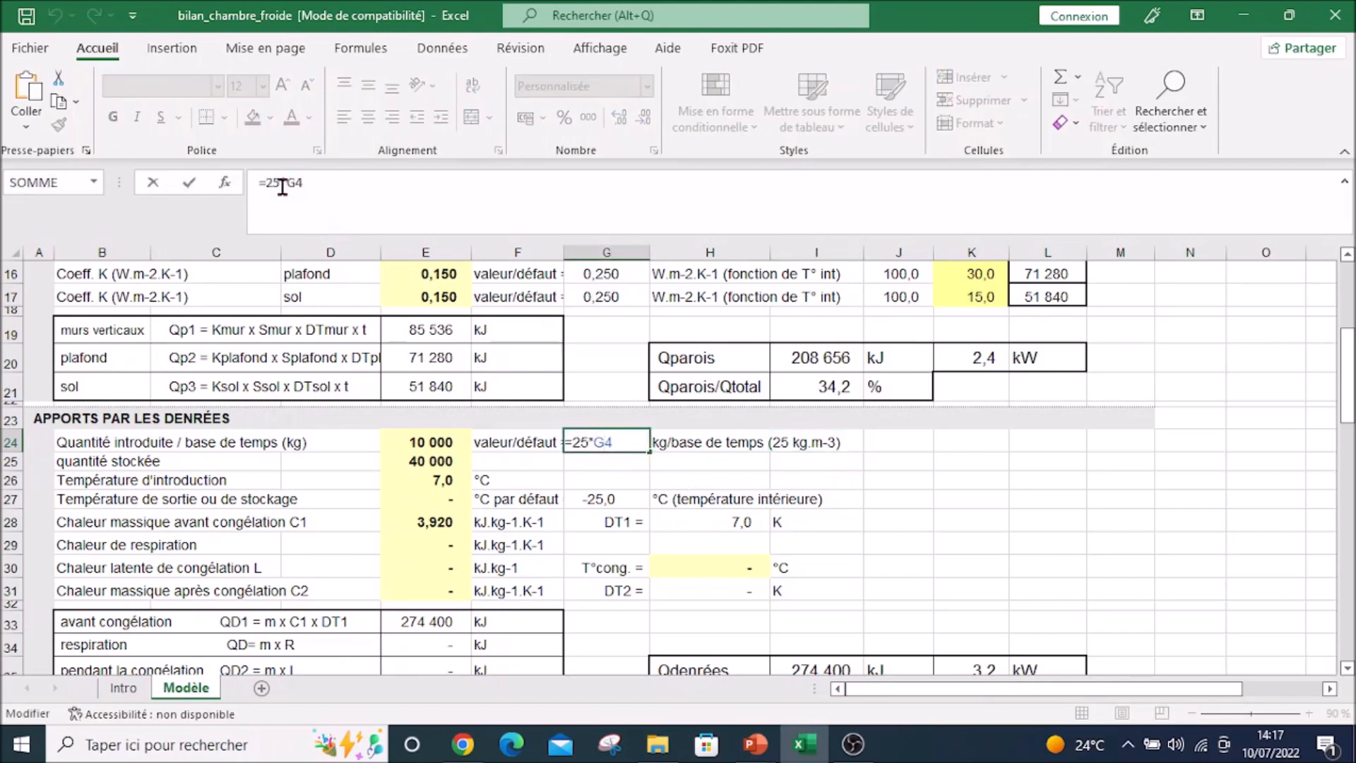
pyautogui.scroll(5, 427, 431)
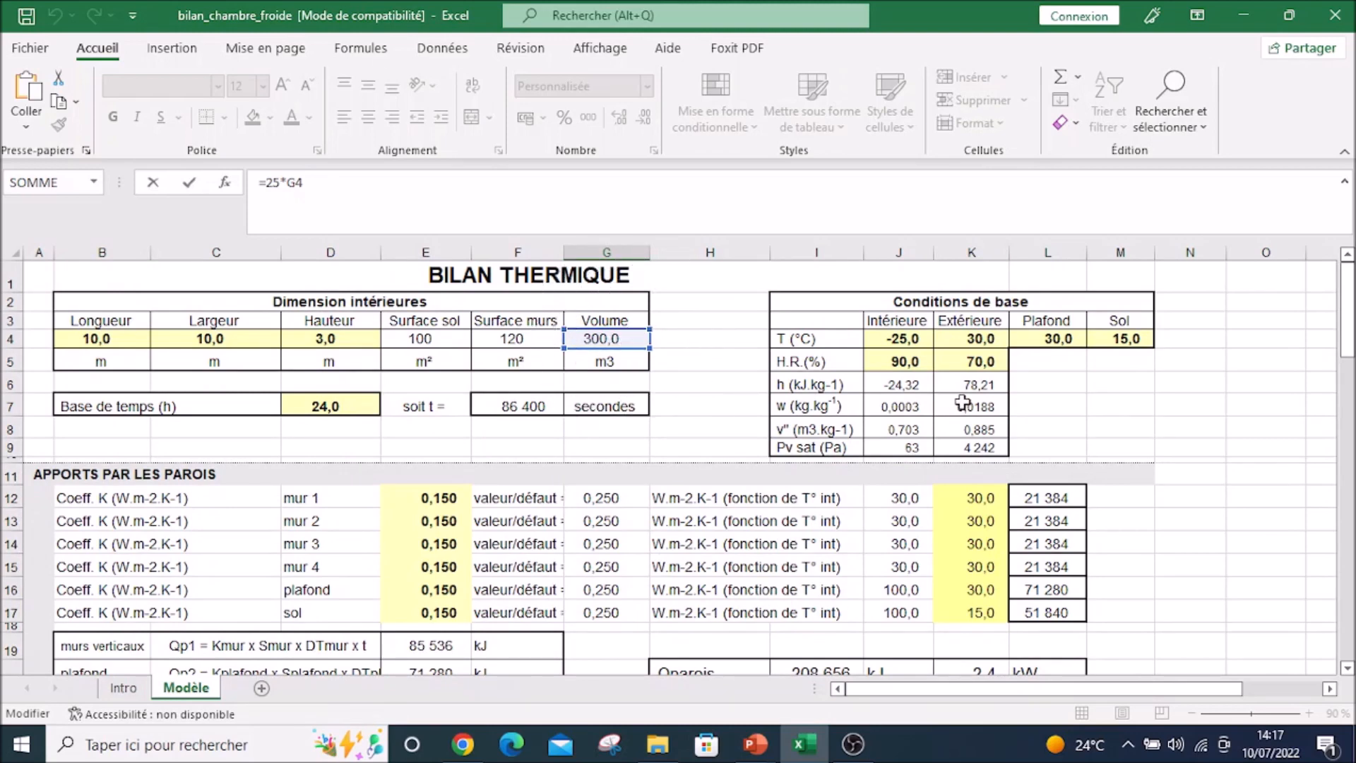
pyautogui.scroll(-4, 717, 395)
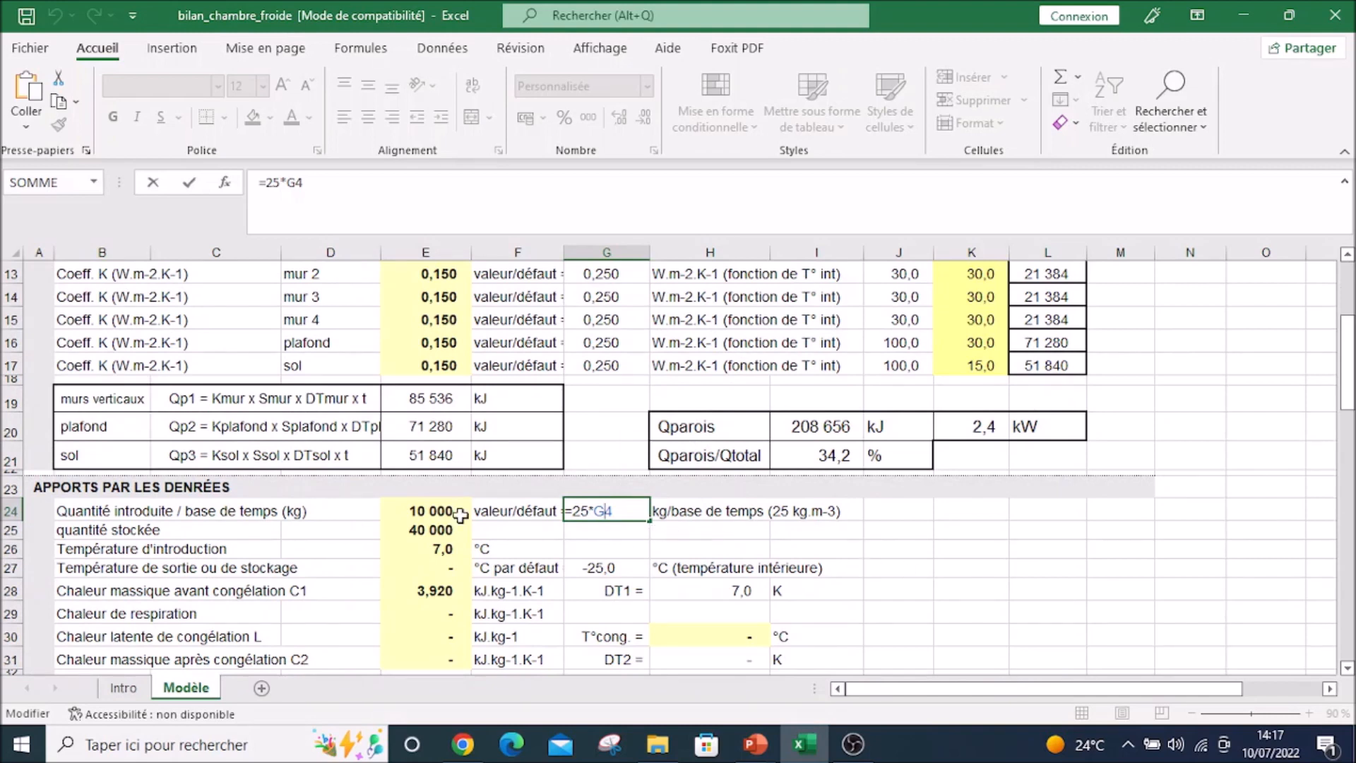
# Step: Check the stored quantity and the daily rotation percentage of the goods on the PowerPoint exercise slide
pyautogui.click(424, 510)
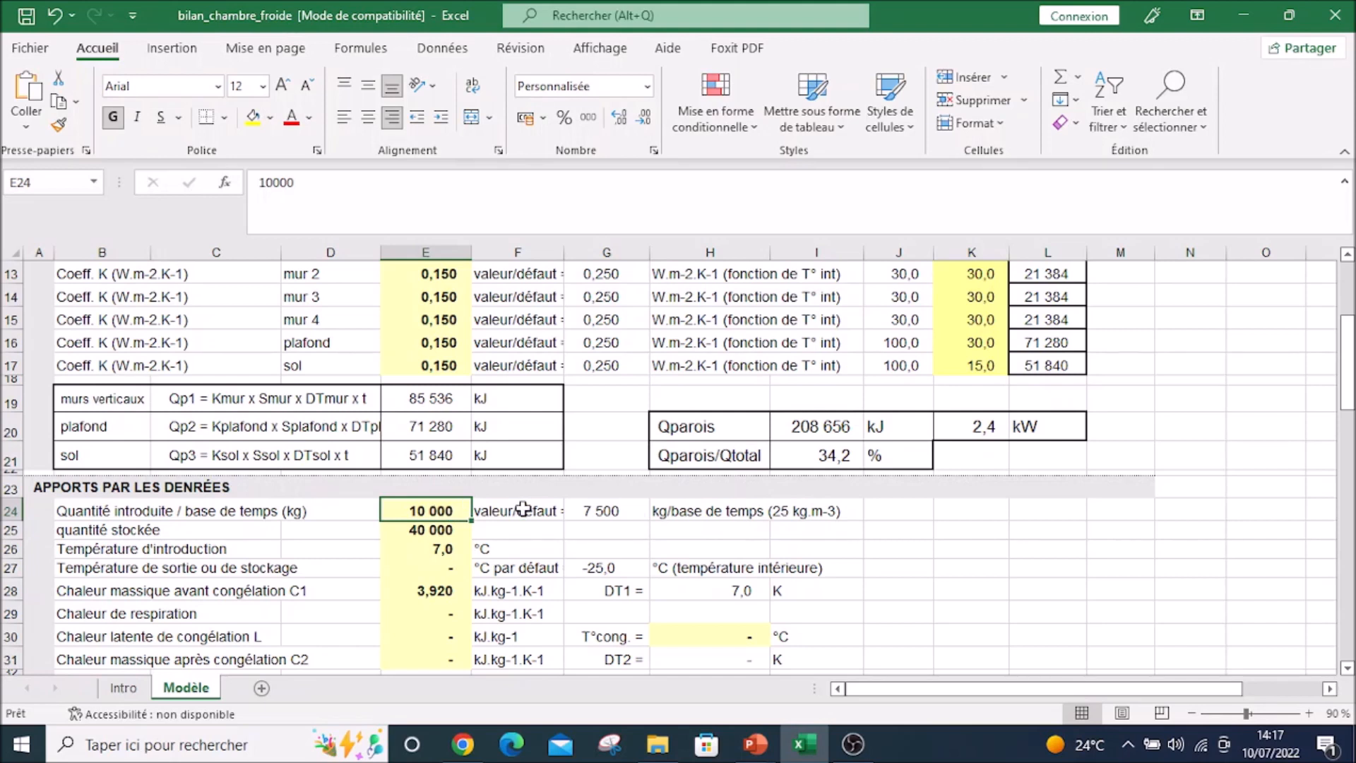
pyautogui.click(755, 744)
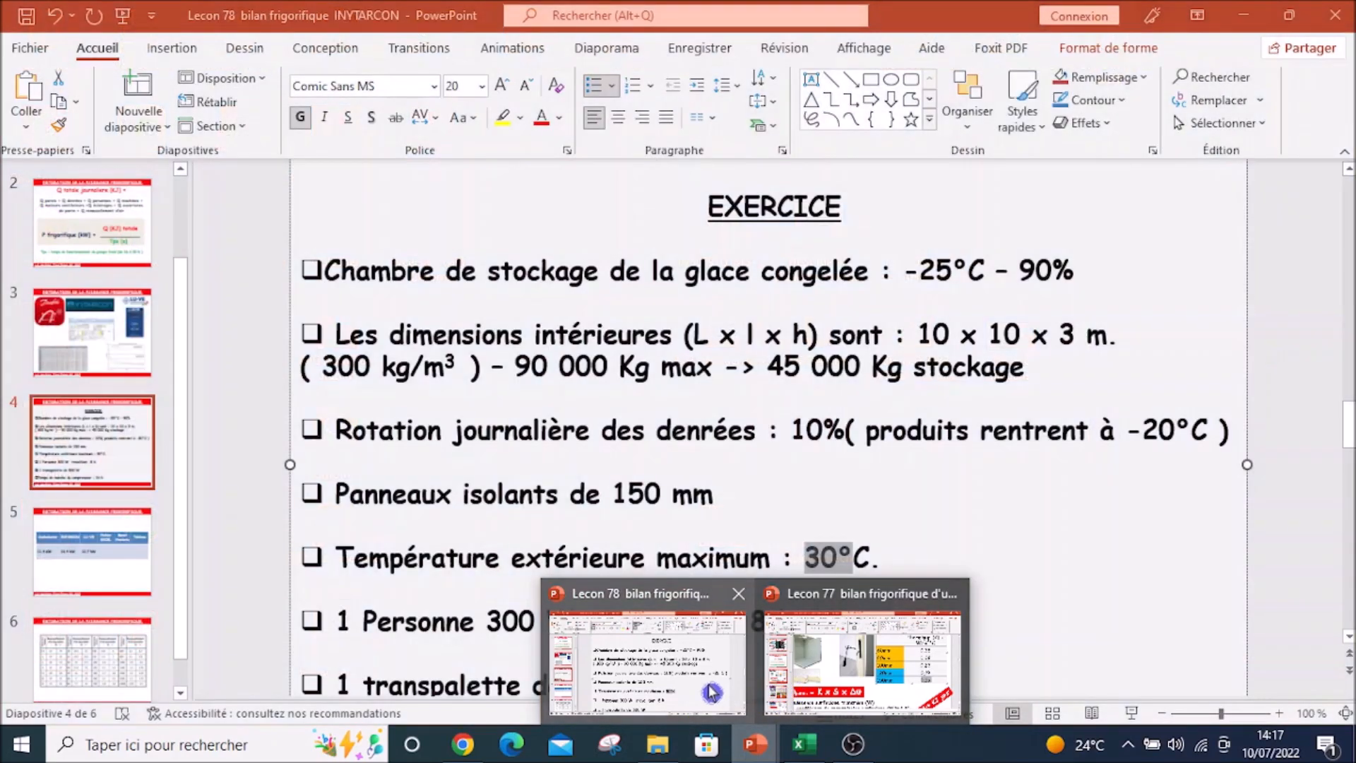
pyautogui.click(711, 692)
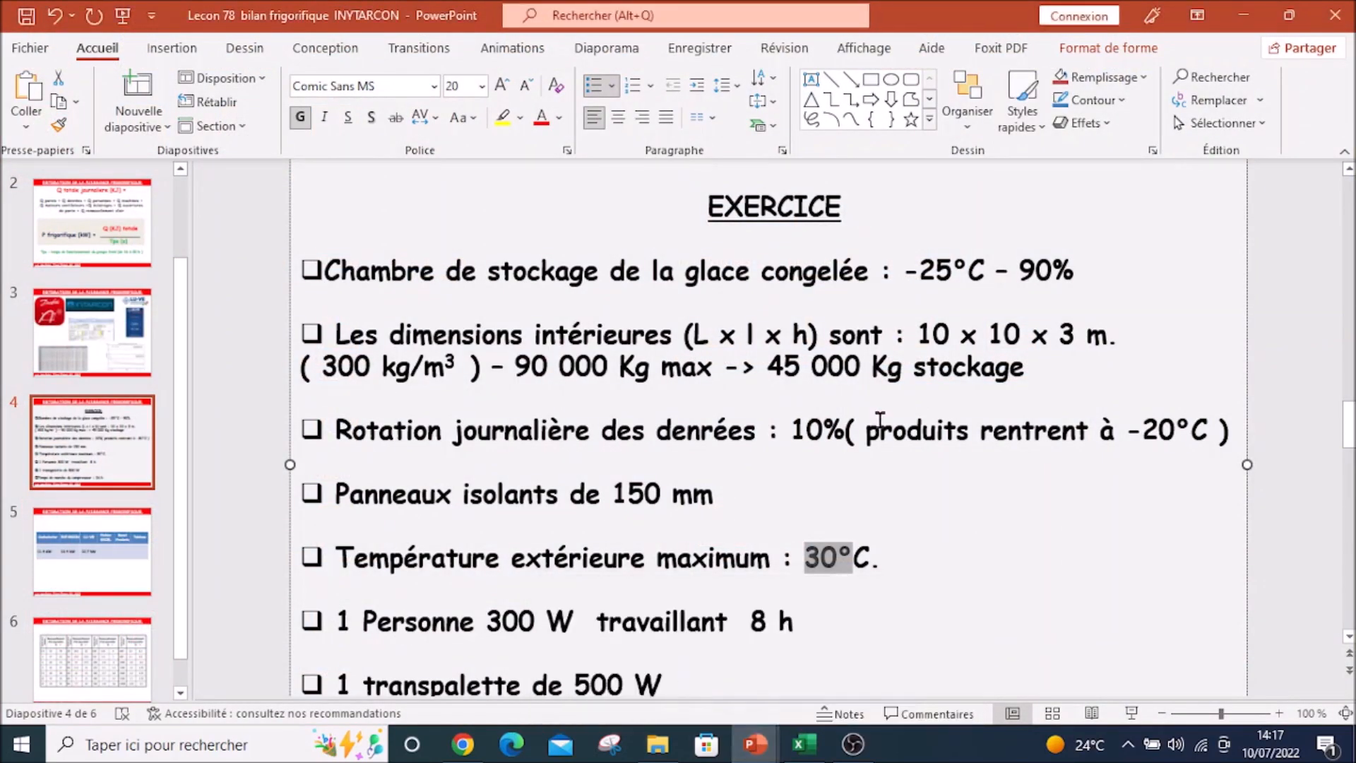
pyautogui.moveTo(769, 371); pyautogui.dragTo(1031, 371)
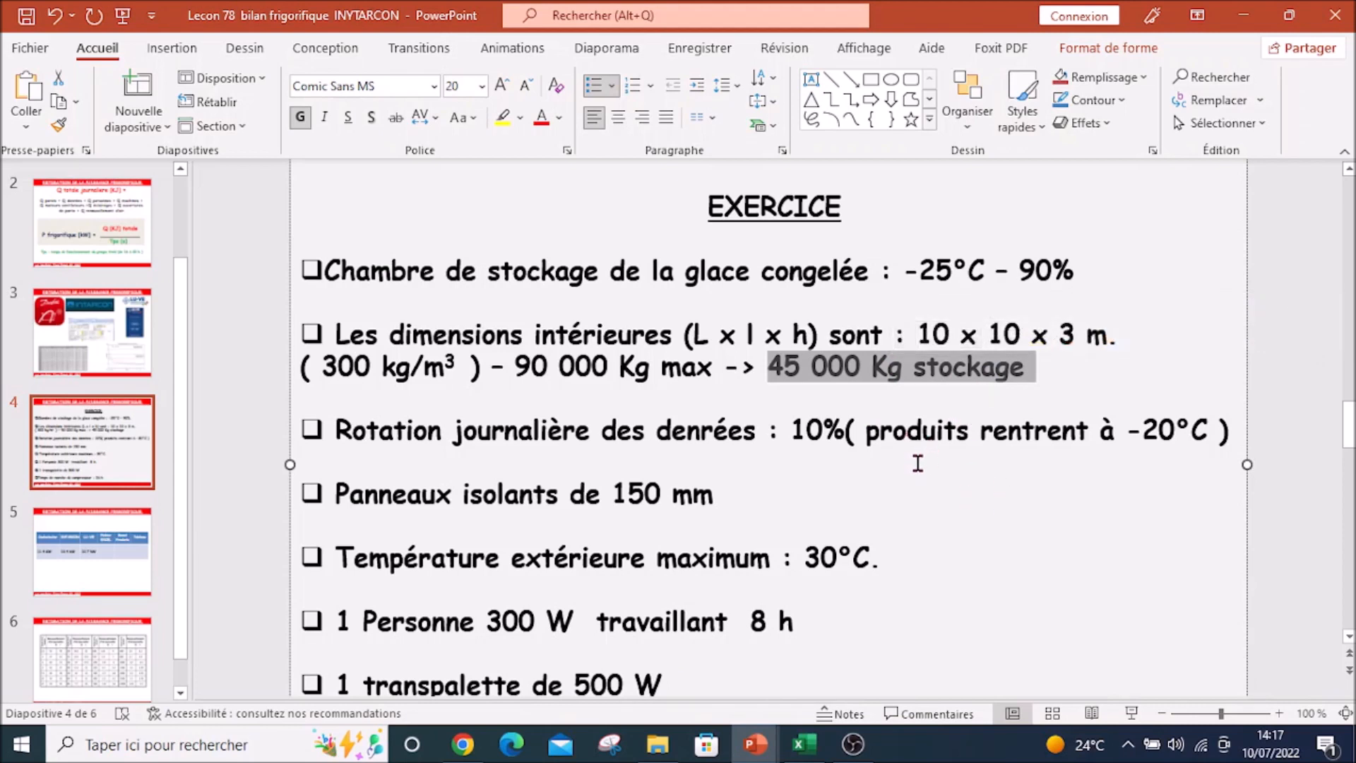
pyautogui.moveTo(794, 432); pyautogui.dragTo(848, 443)
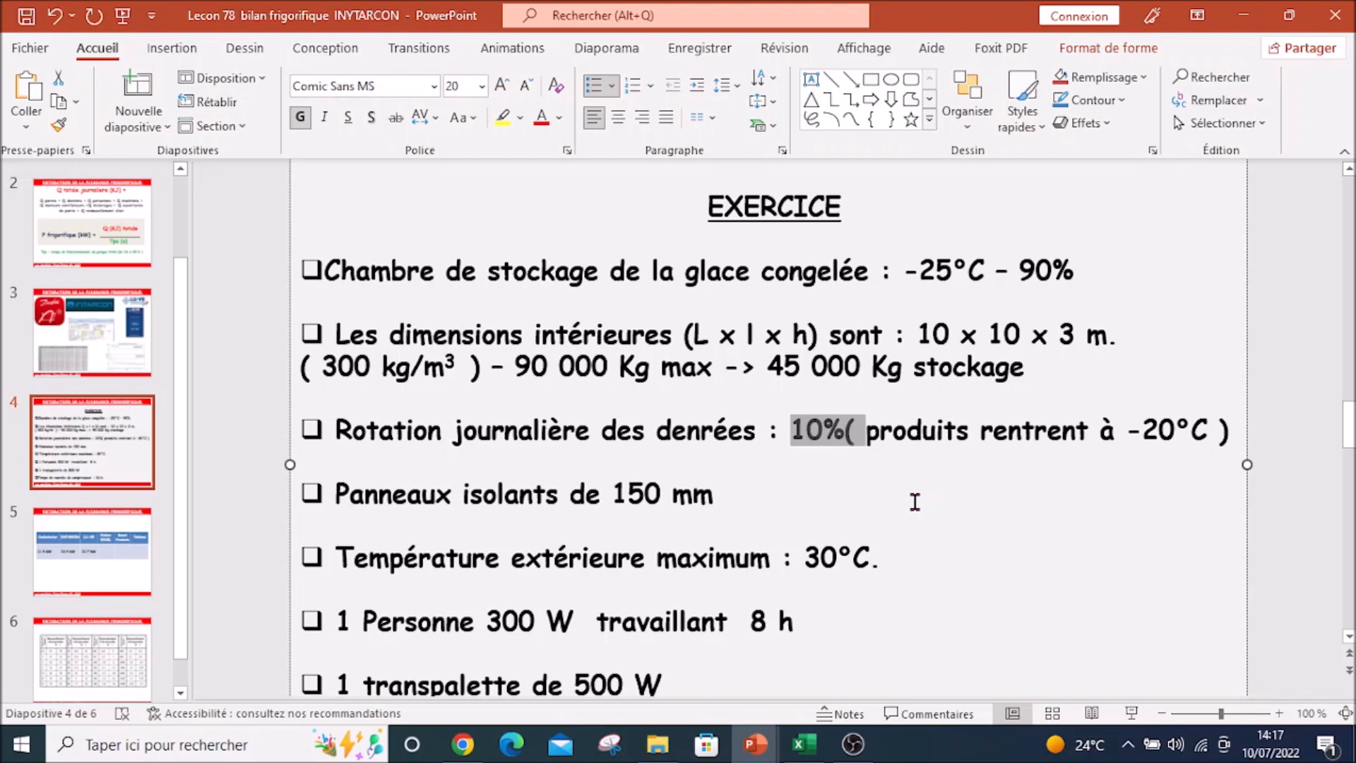
# Step: Switch back to Excel and set the introduced quantity to 4500 kg and the stored quantity to 45000
pyautogui.hotkey('alt', 'Tab')
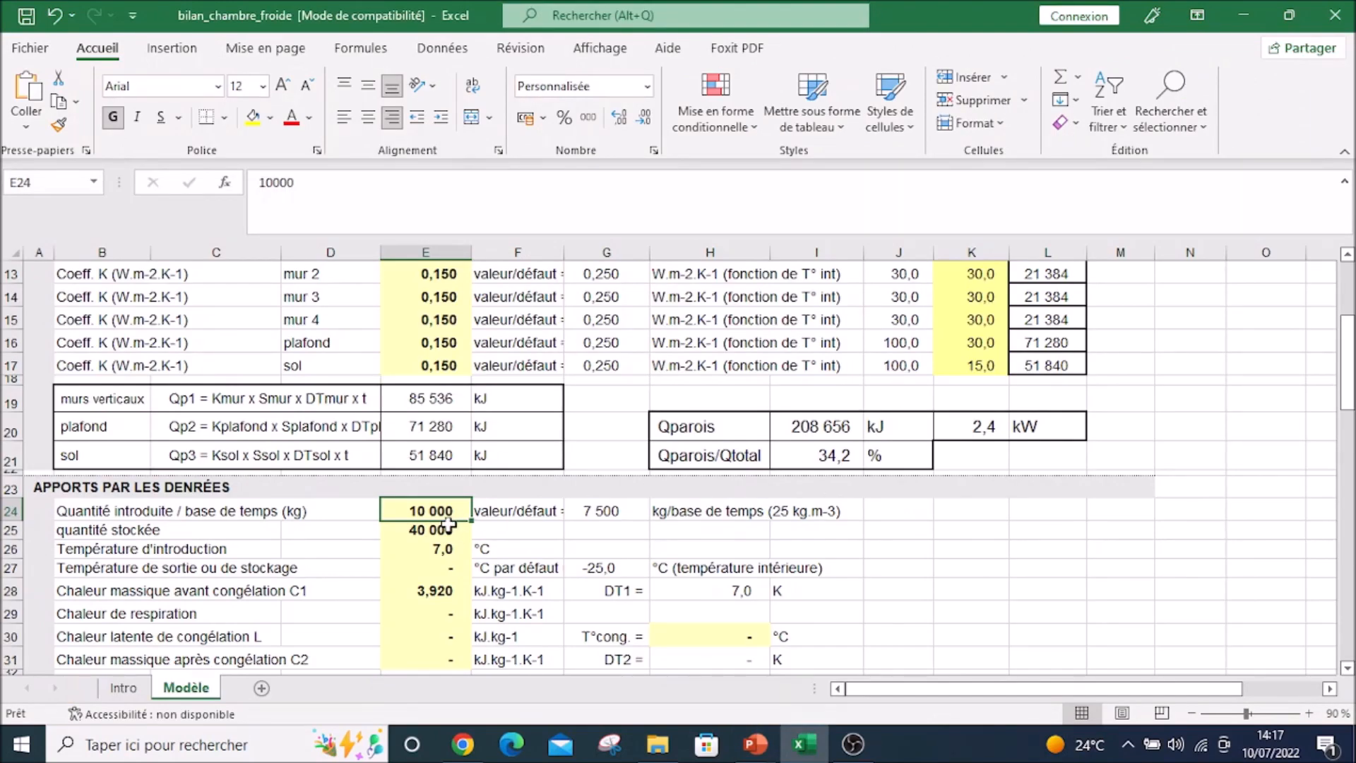
pyautogui.write('4500')
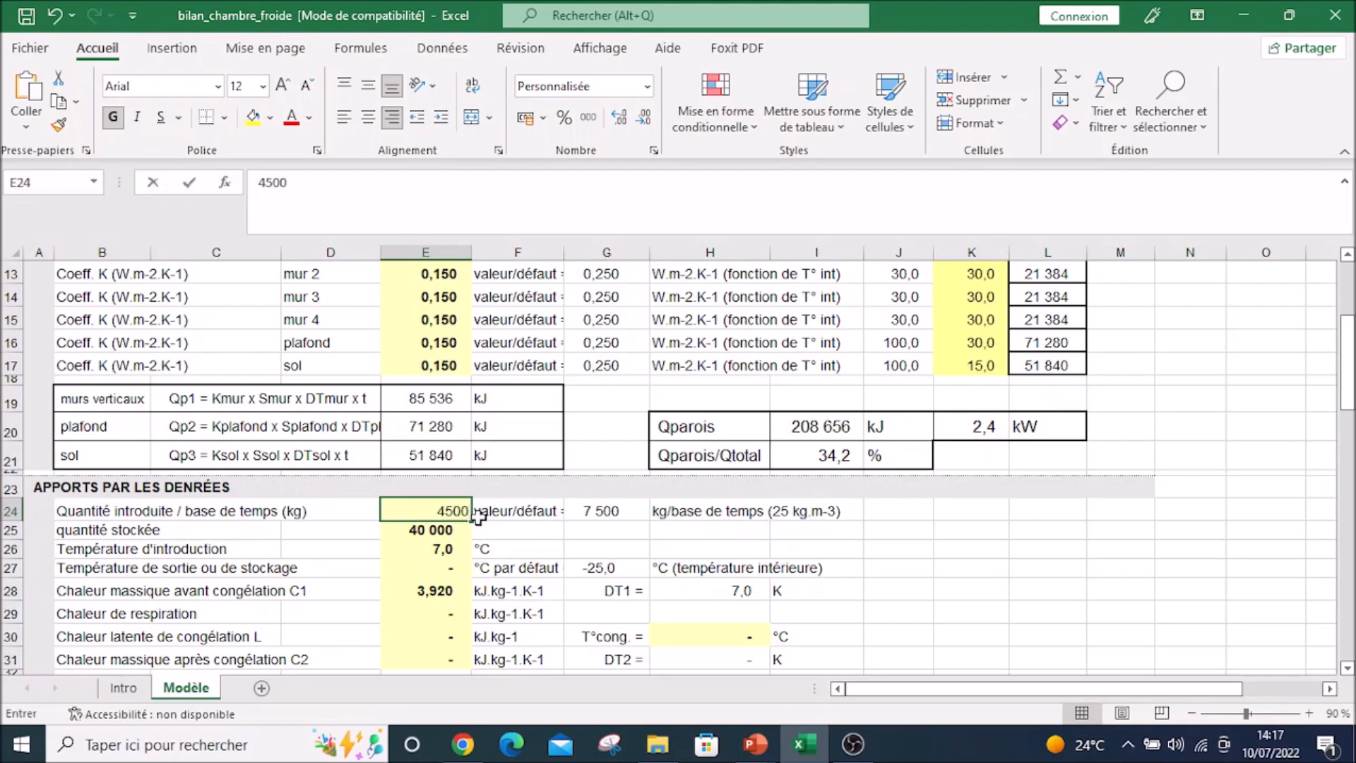
pyautogui.press('Return')
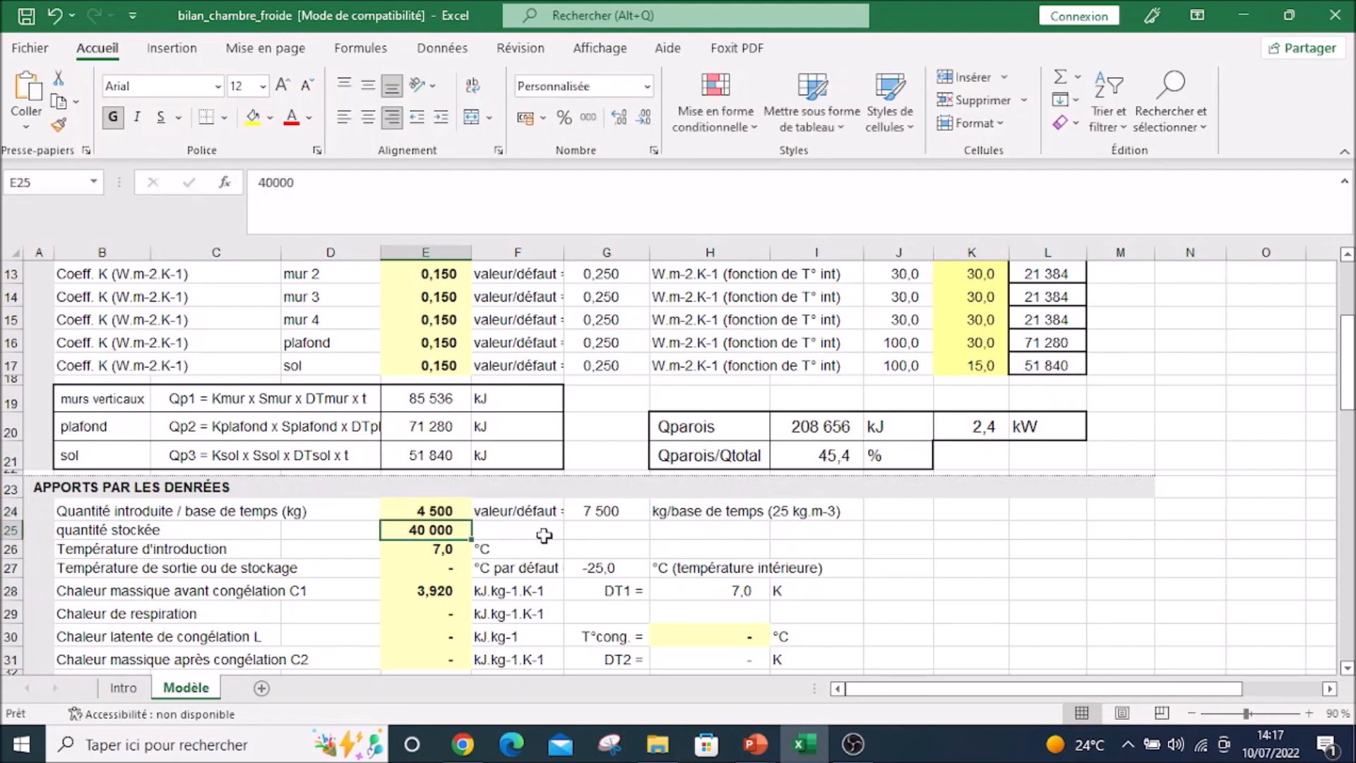
pyautogui.write('45')
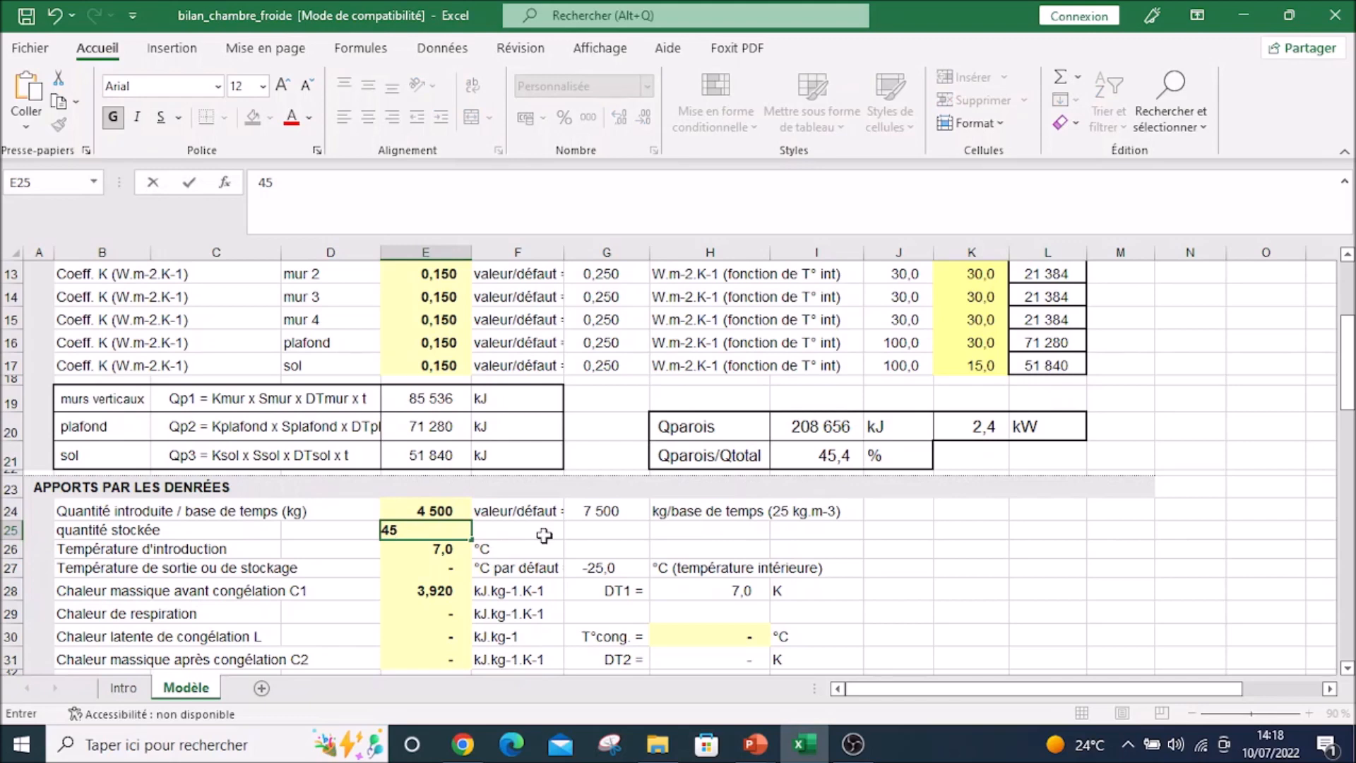
pyautogui.click(796, 567)
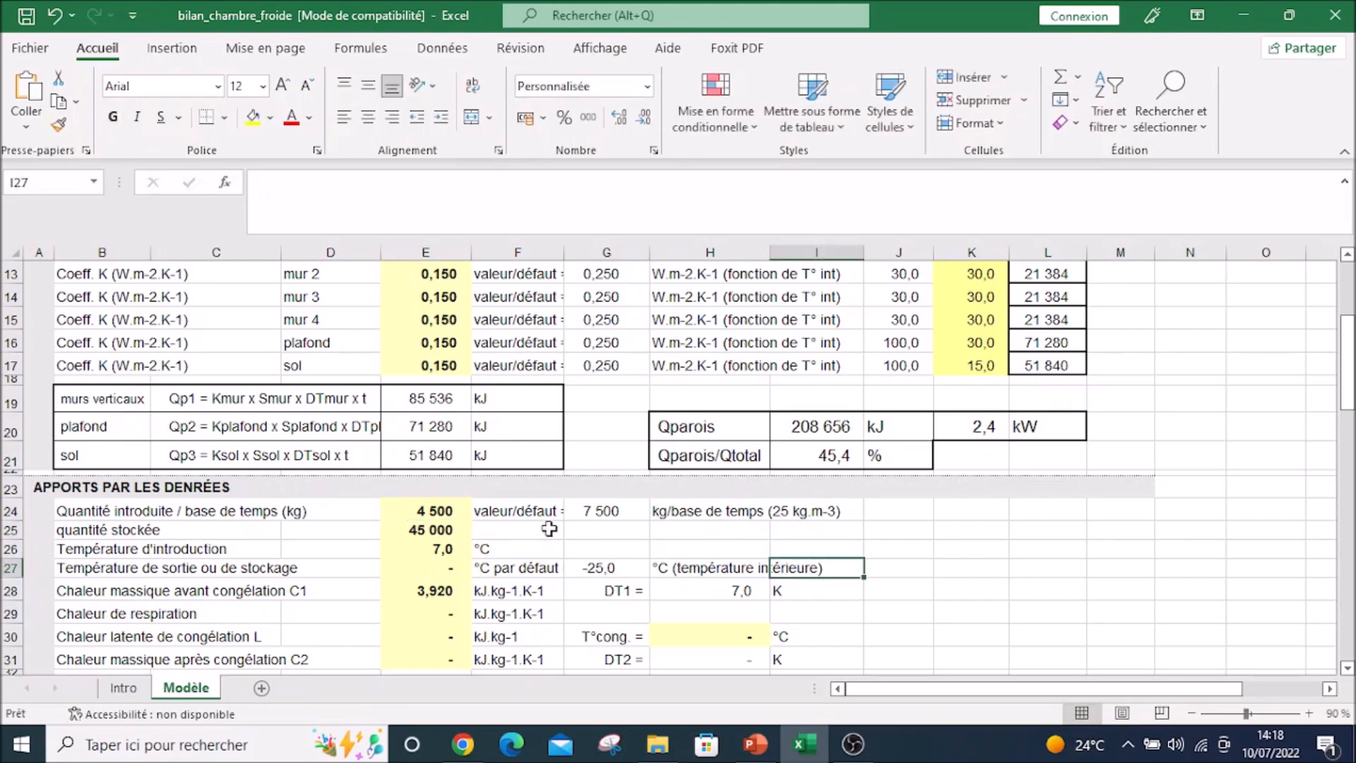
# Step: Set the goods' introduction temperature to -20 °C and verify it against the PowerPoint exercise slide
pyautogui.scroll(-1, 681, 524)
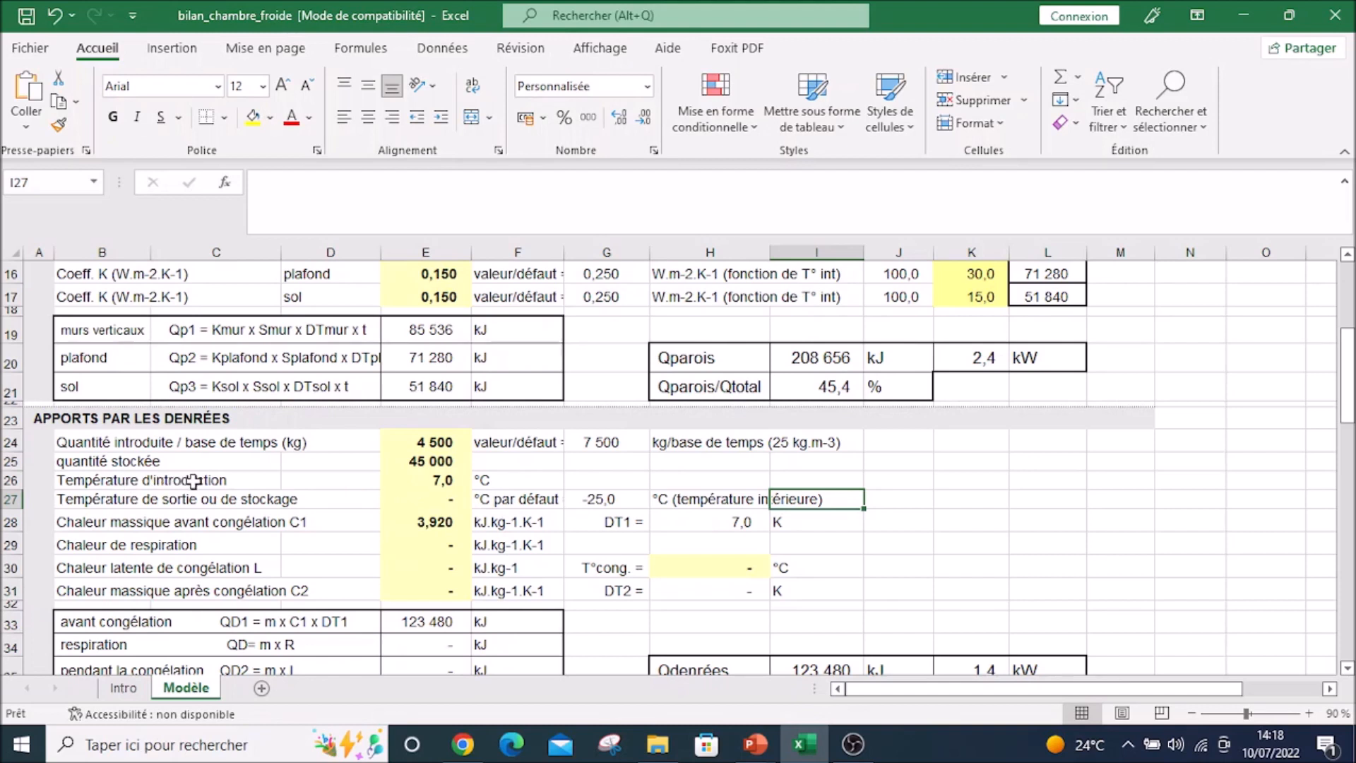
pyautogui.click(399, 480)
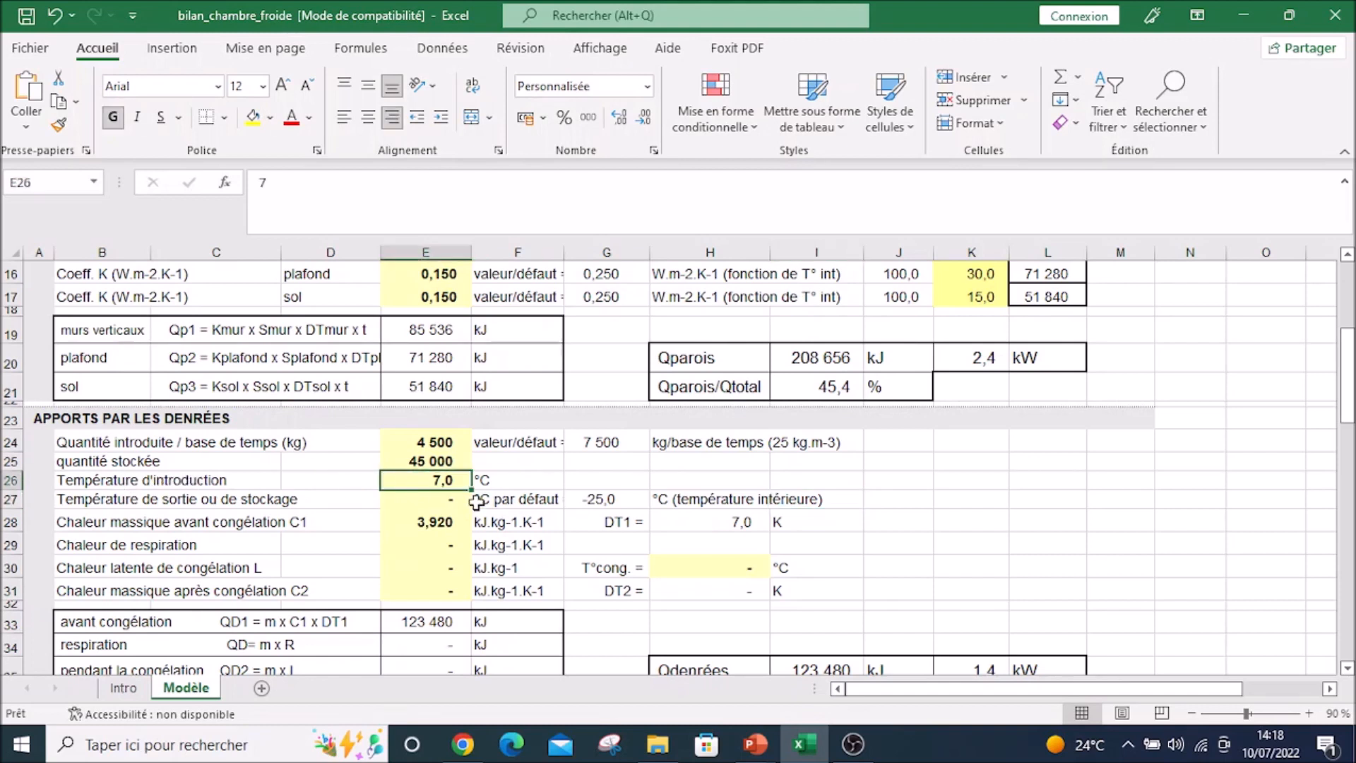
pyautogui.write('-')
pyautogui.press('Return')
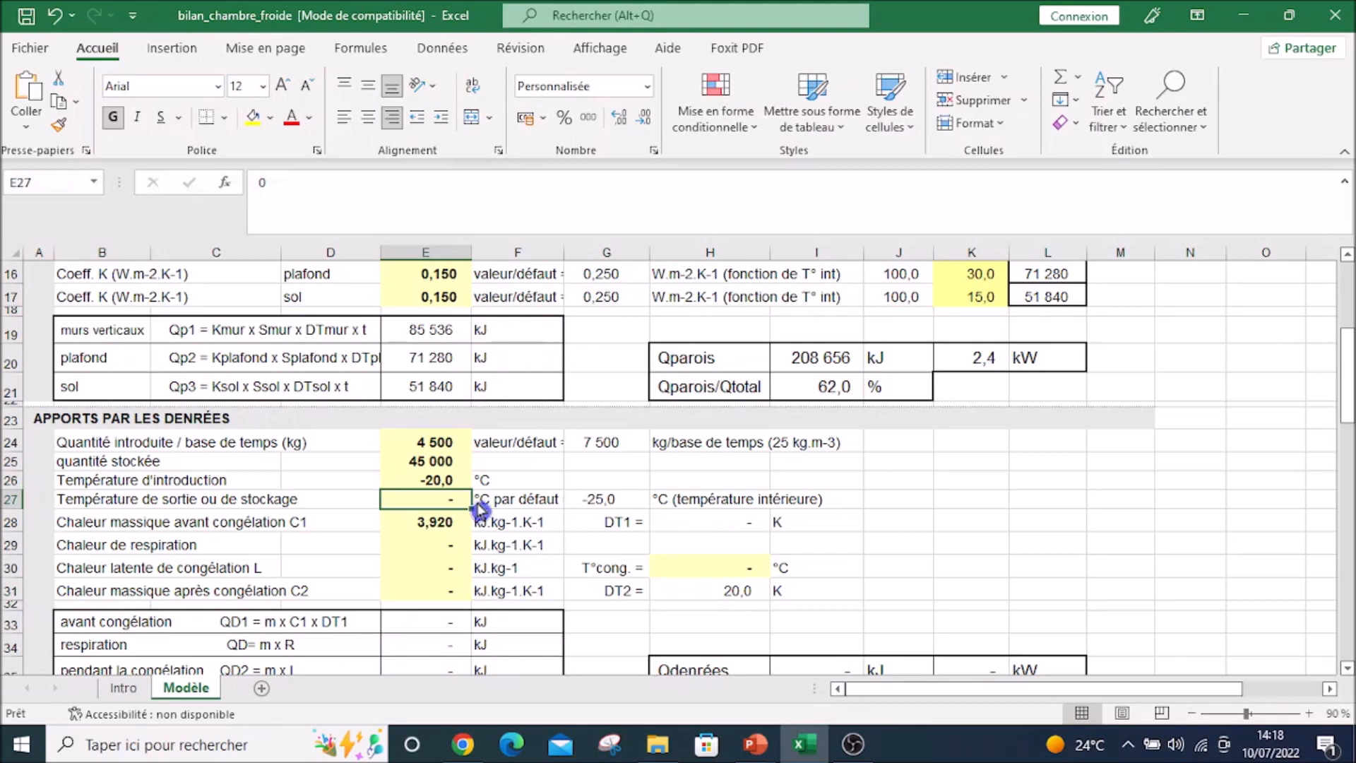
pyautogui.hotkey('alt', 'Tab')
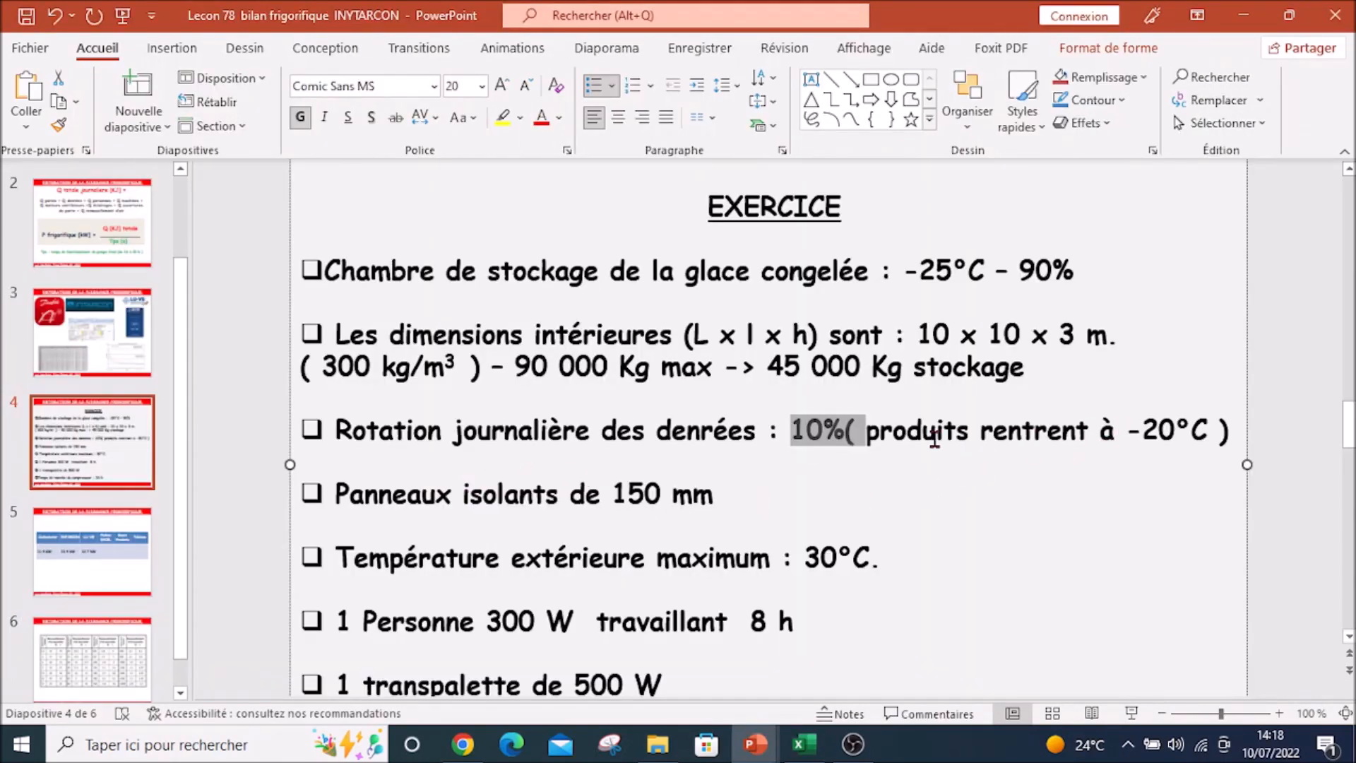
pyautogui.moveTo(1128, 430); pyautogui.dragTo(1191, 431)
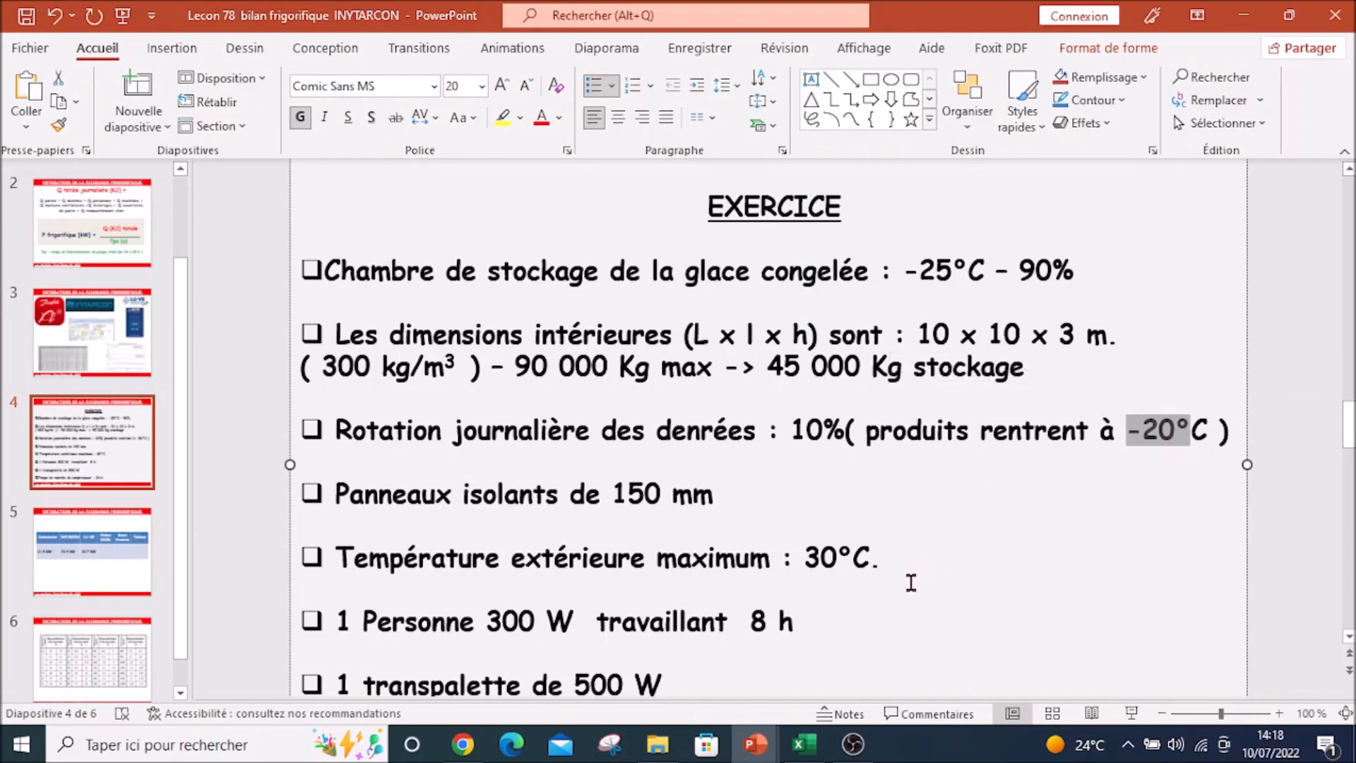
pyautogui.hotkey('alt', 'Tab')
pyautogui.click(459, 522)
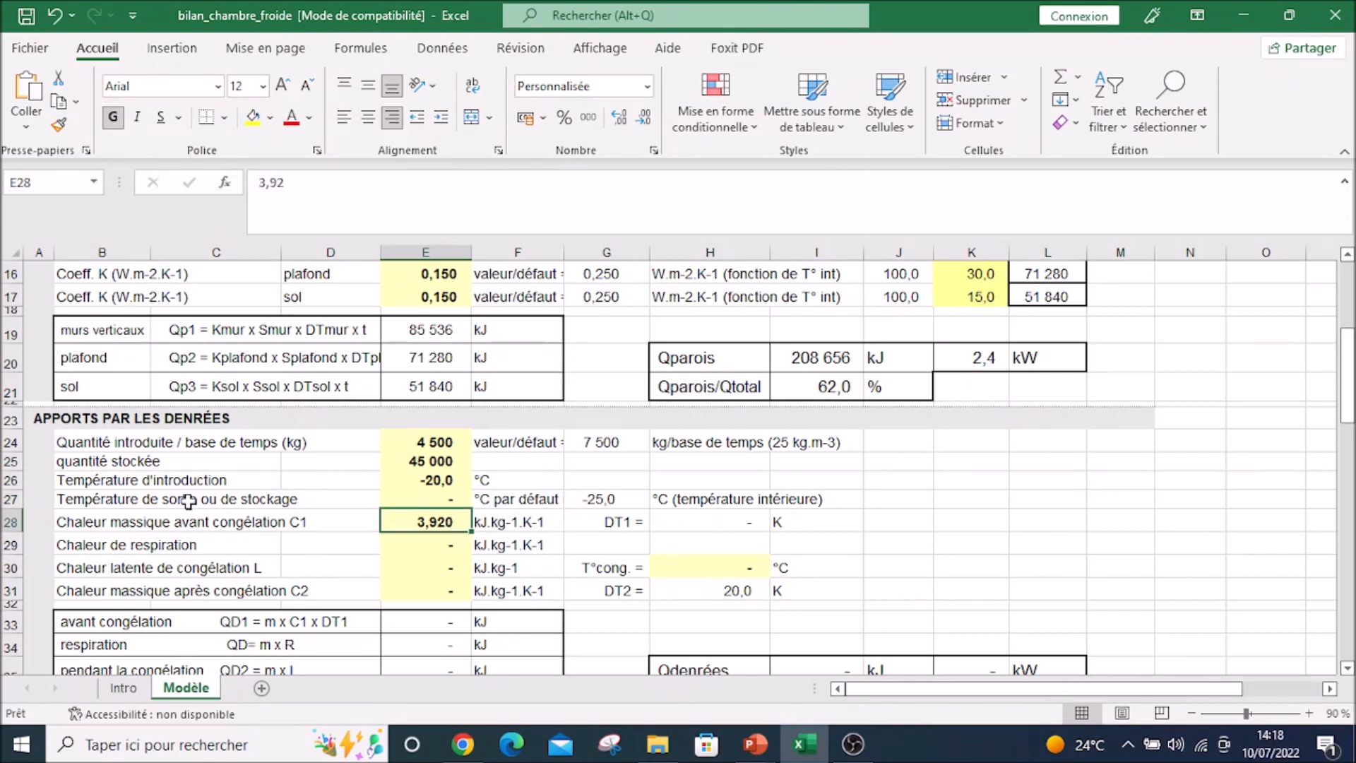
# Step: Set the goods' exit or storage temperature to -25 °C
pyautogui.click(187, 501)
pyautogui.click(107, 499)
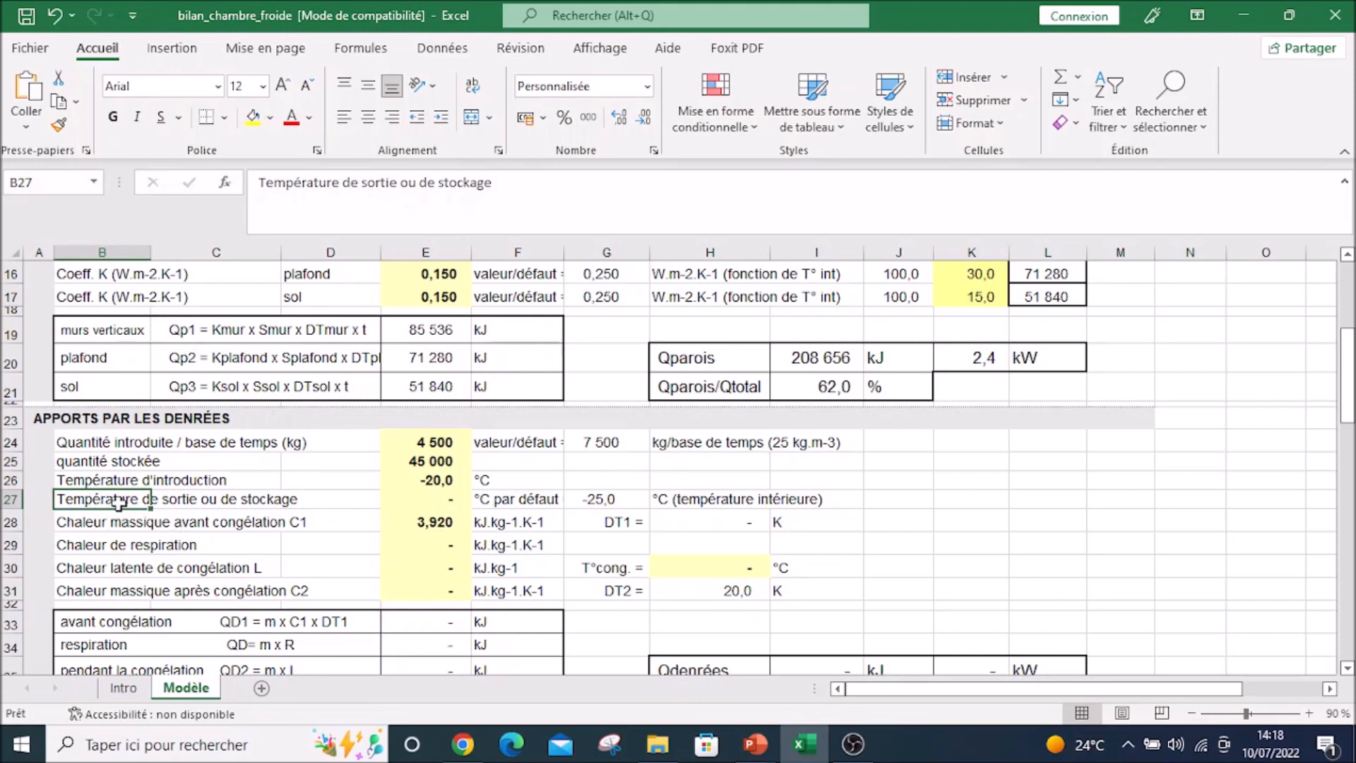
pyautogui.click(440, 499)
pyautogui.write('-25')
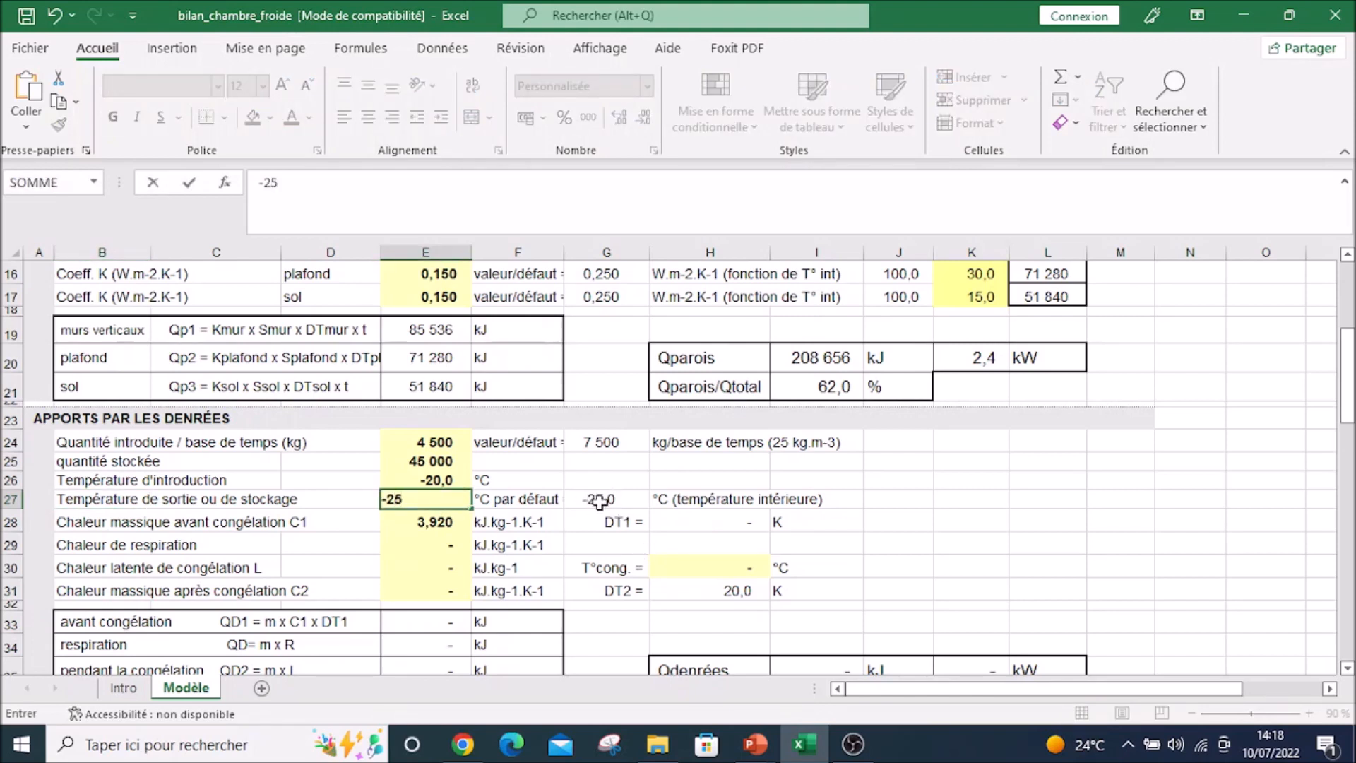
pyautogui.click(458, 524)
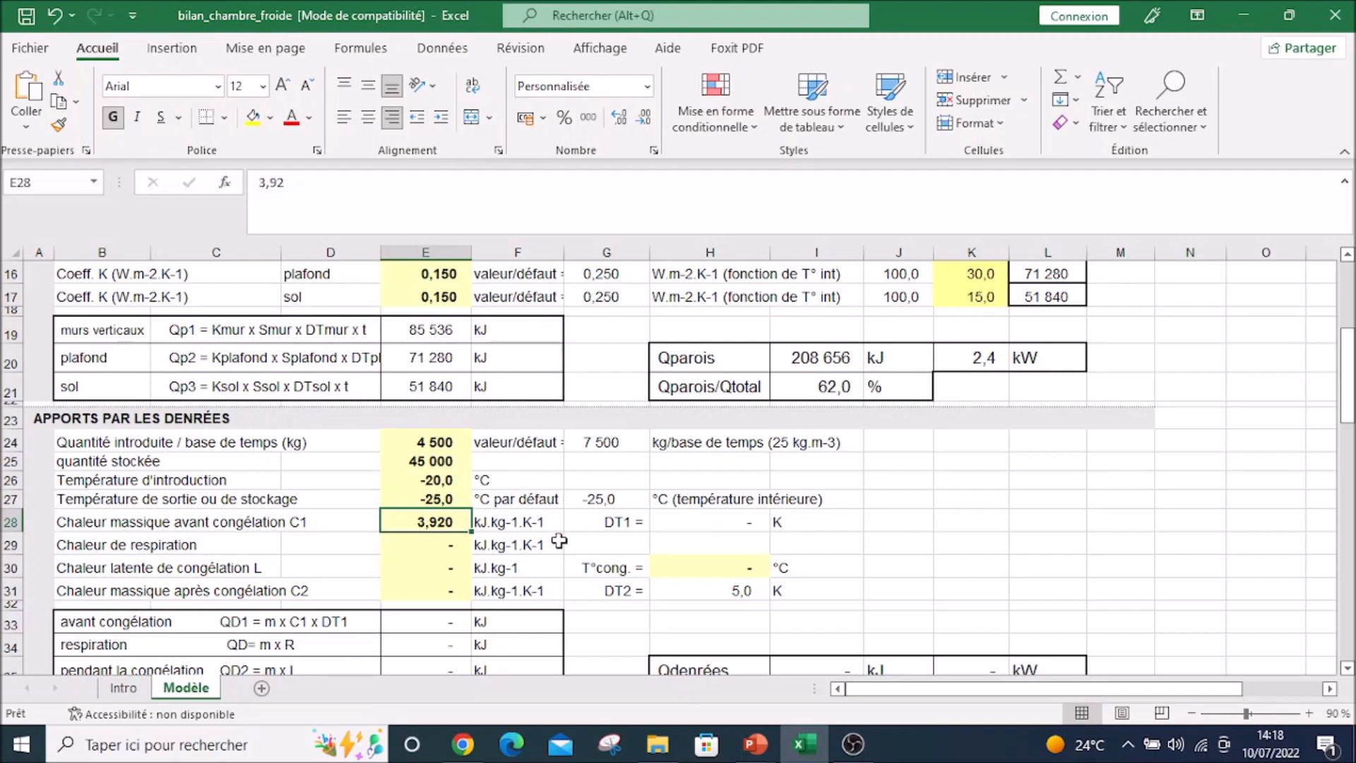
pyautogui.write('=')
pyautogui.click(444, 563)
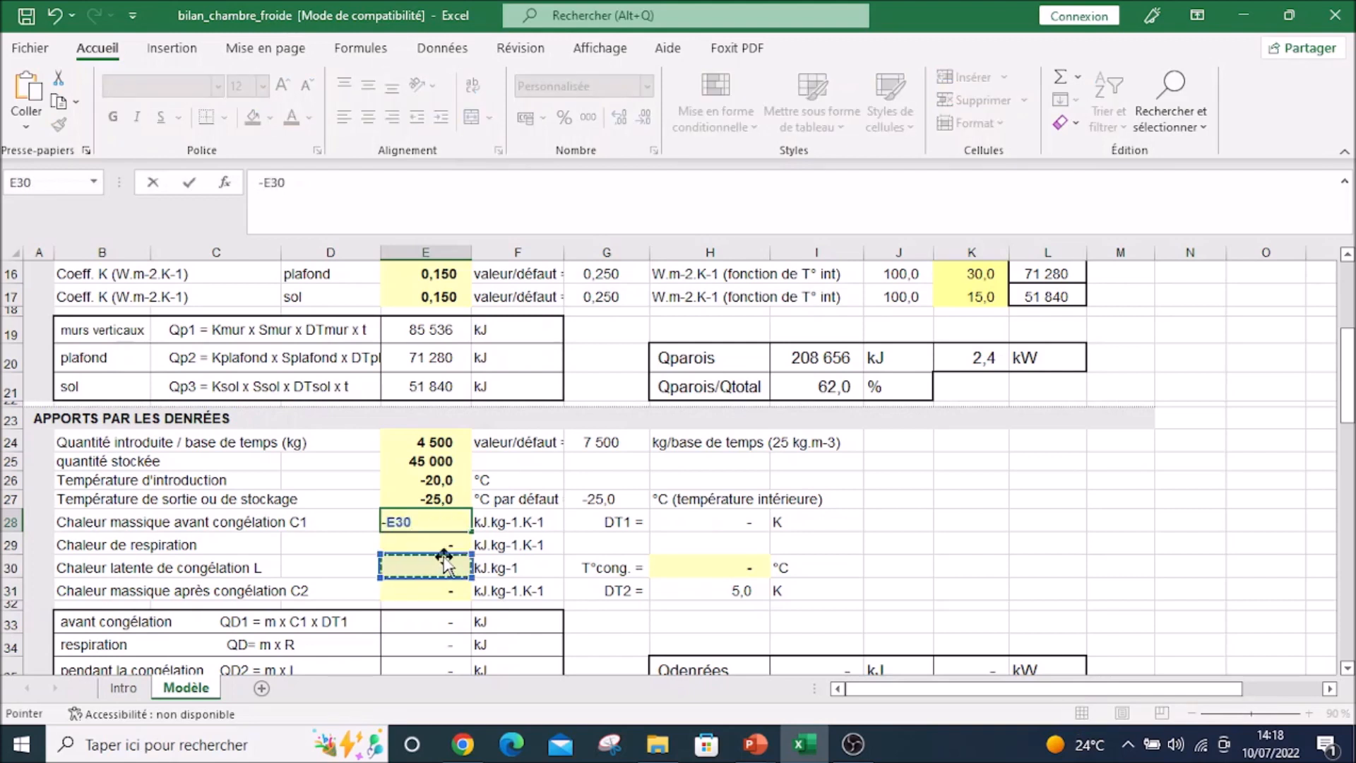
pyautogui.press('Escape')
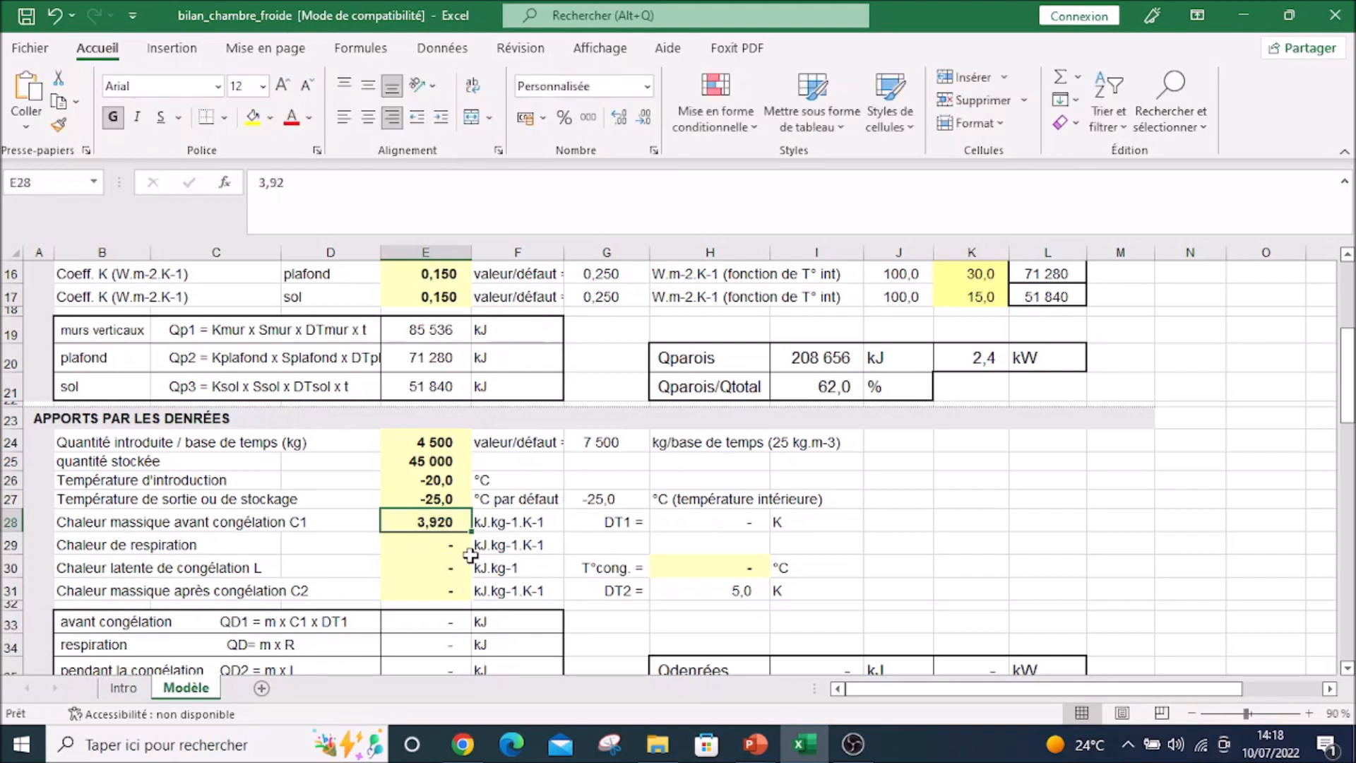
# Step: Clear the specific heat before freezing C1 and review the rows for respiration heat, latent heat L and specific heat C2
pyautogui.press('Delete')
pyautogui.click(406, 567)
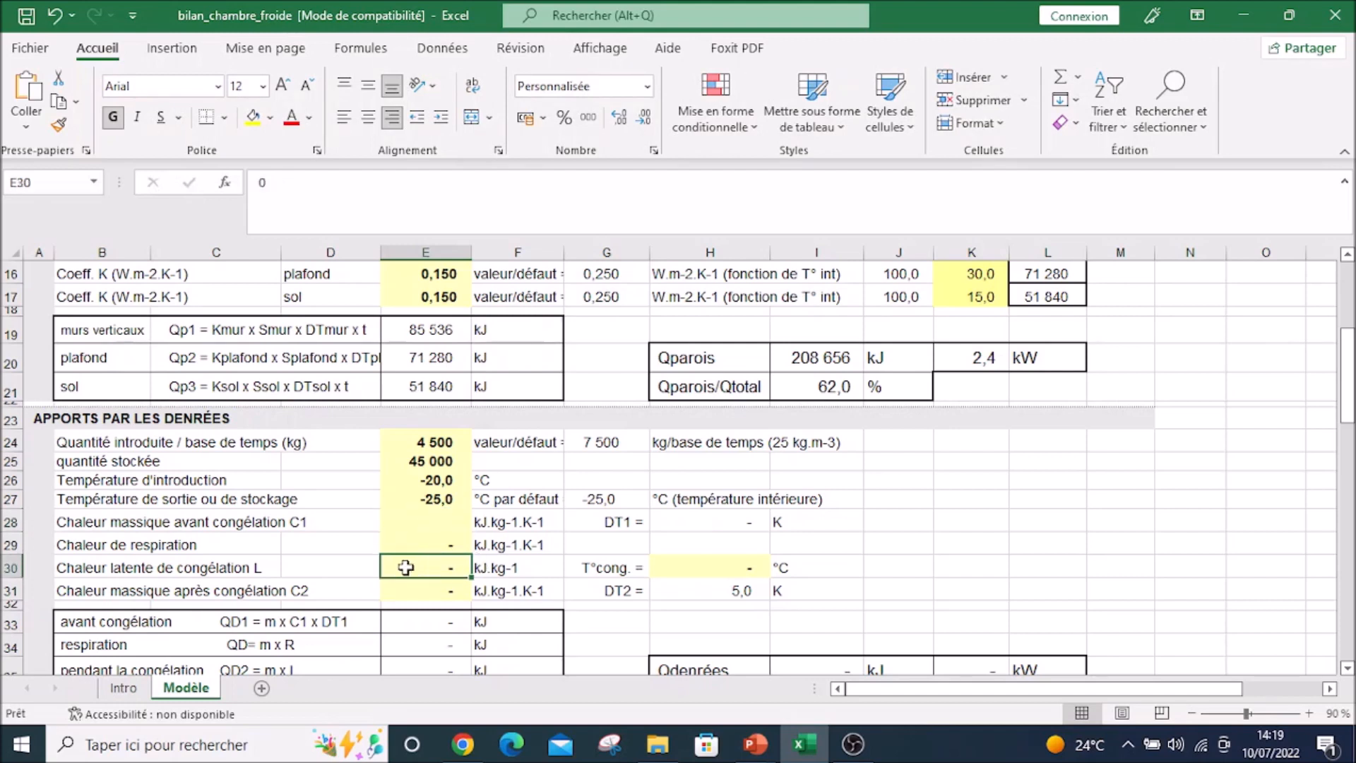
pyautogui.click(146, 544)
pyautogui.click(450, 545)
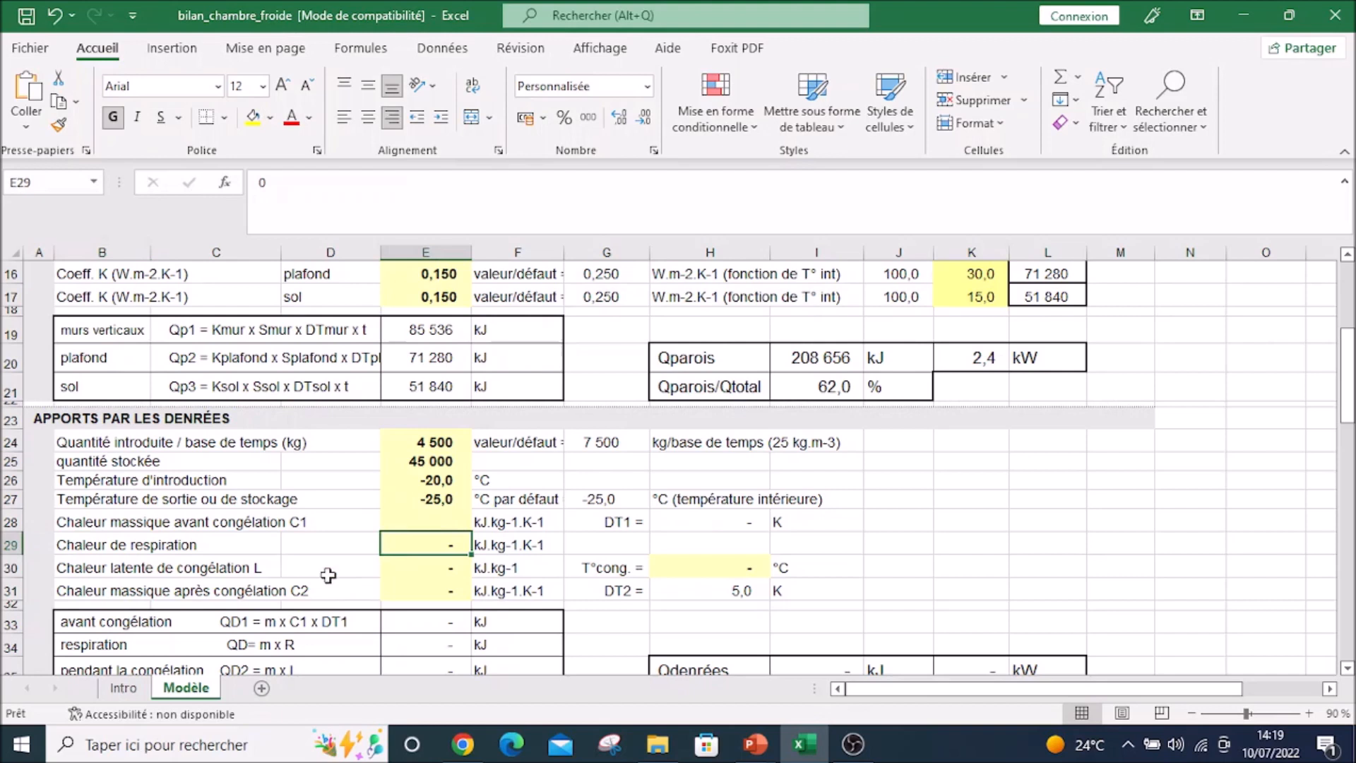
pyautogui.moveTo(97, 542); pyautogui.dragTo(446, 561)
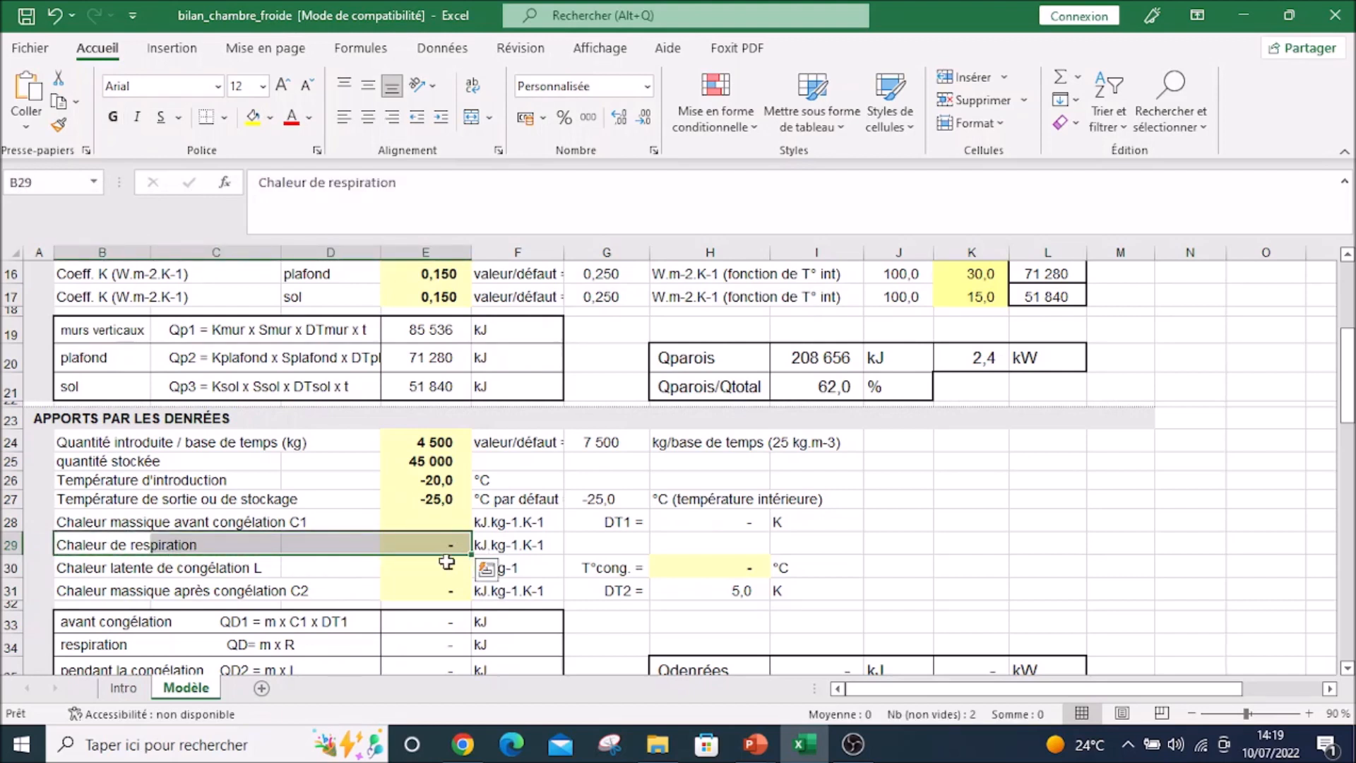
pyautogui.moveTo(106, 568); pyautogui.dragTo(435, 566)
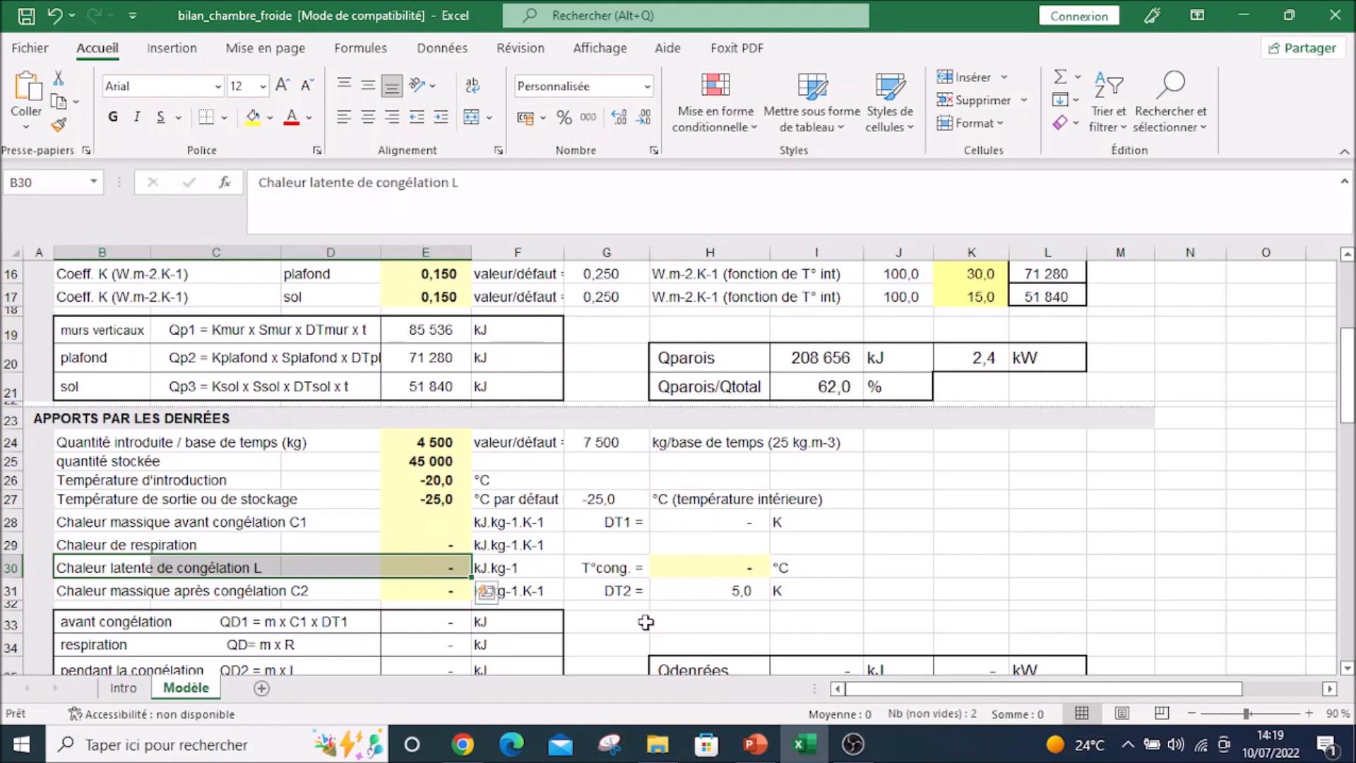
pyautogui.moveTo(106, 591); pyautogui.dragTo(400, 590)
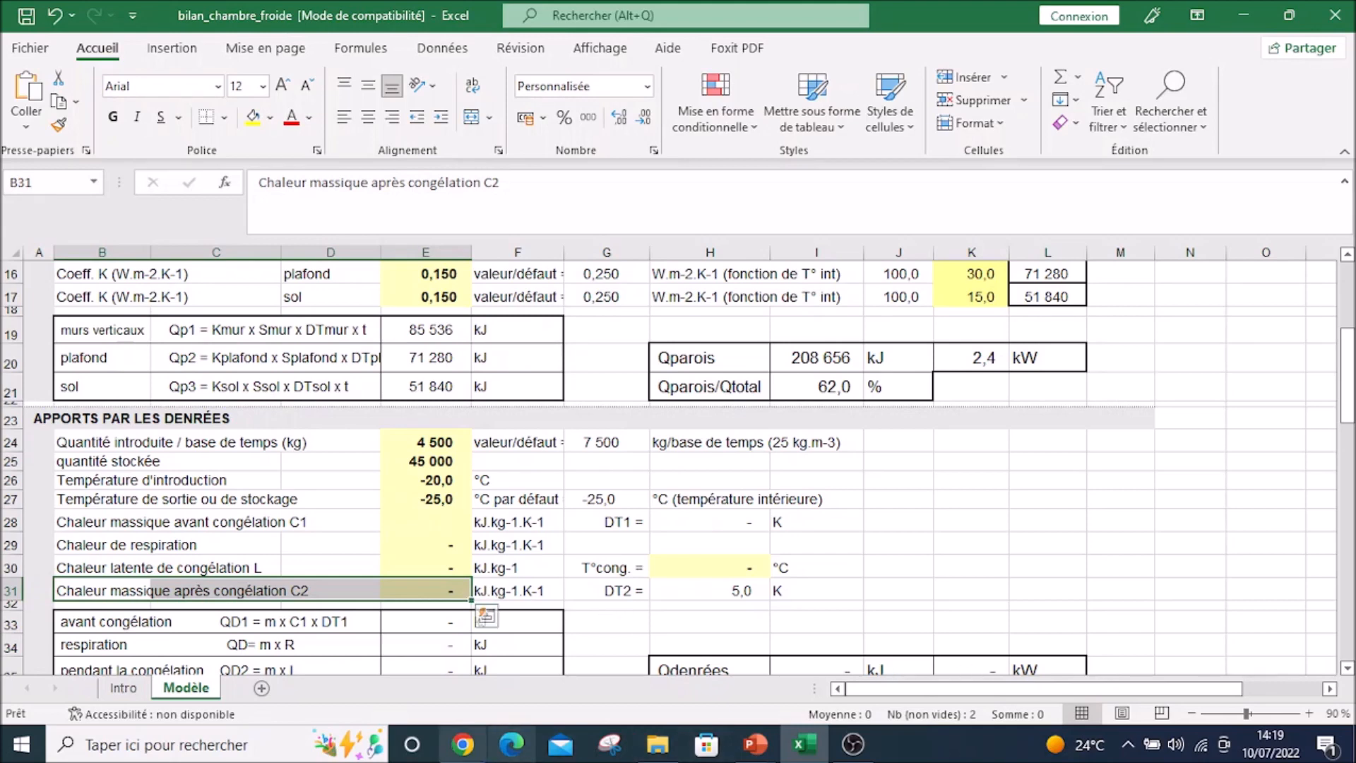
# Step: Switch to Chrome and bring up the start of the tfca.fr table of food conservation conditions
pyautogui.click(463, 744)
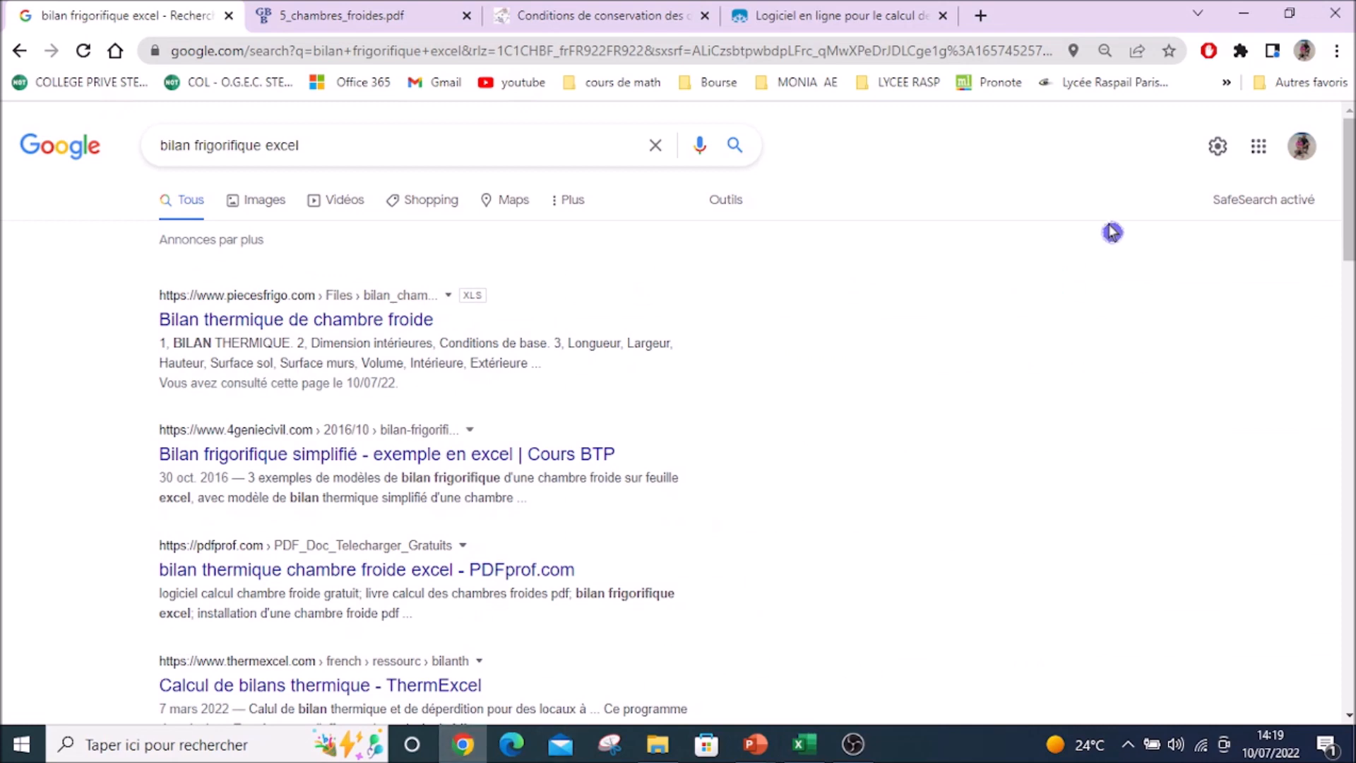
pyautogui.click(648, 8)
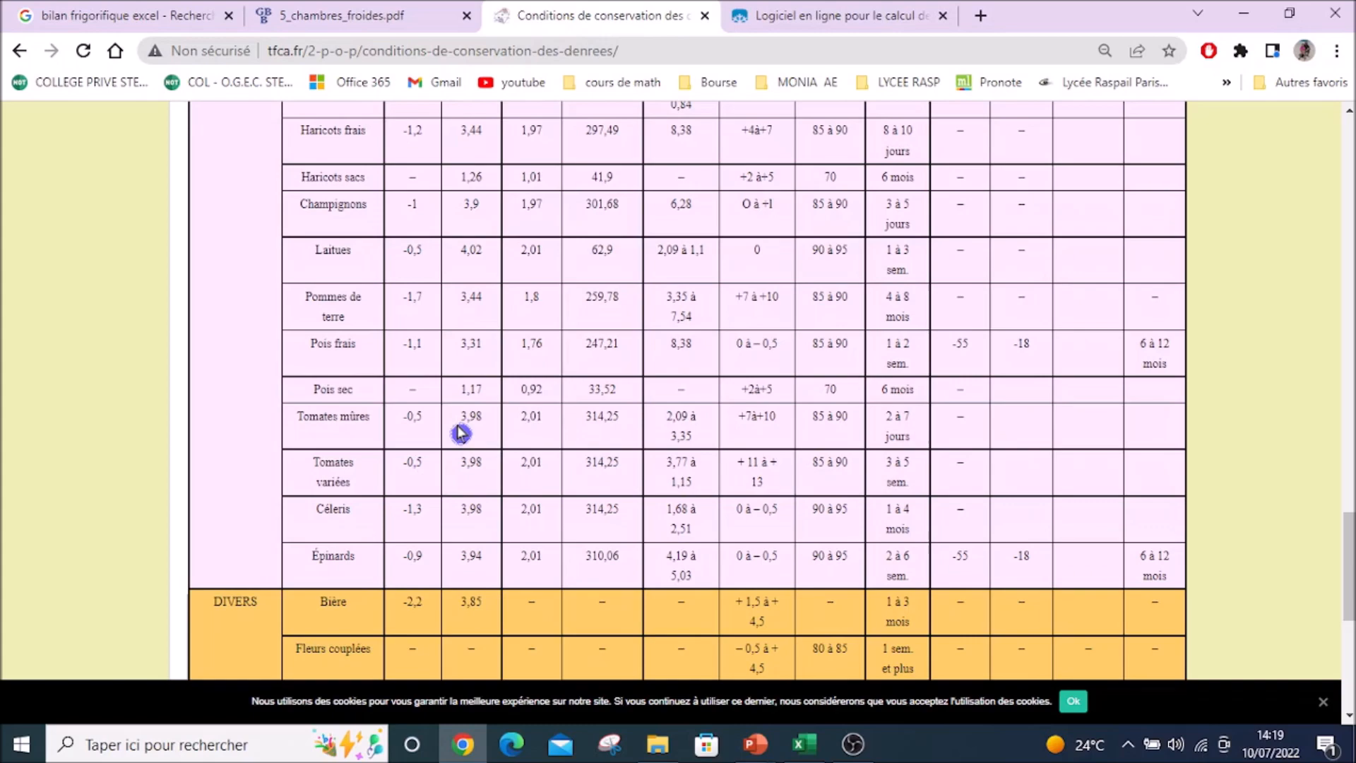
pyautogui.scroll(20, 460, 428)
pyautogui.scroll(3, 463, 426)
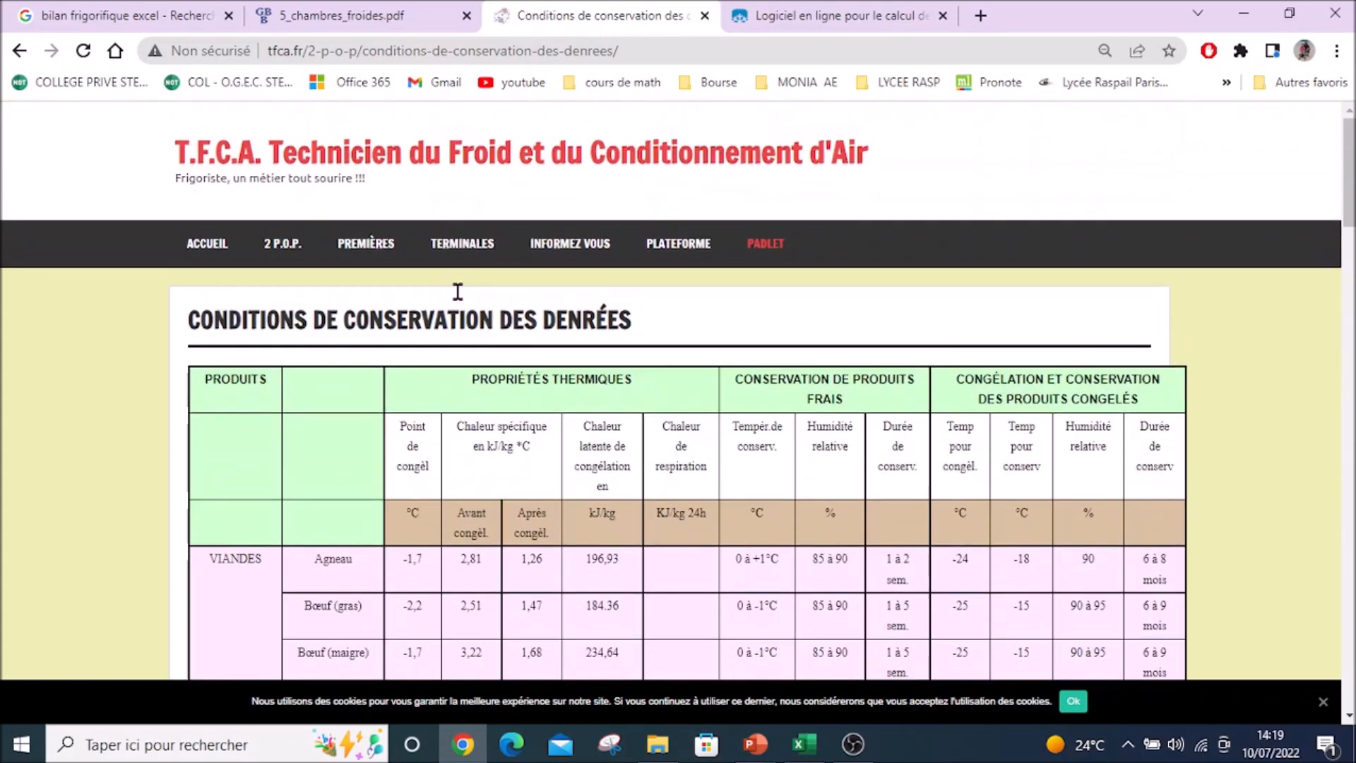
pyautogui.click(275, 58)
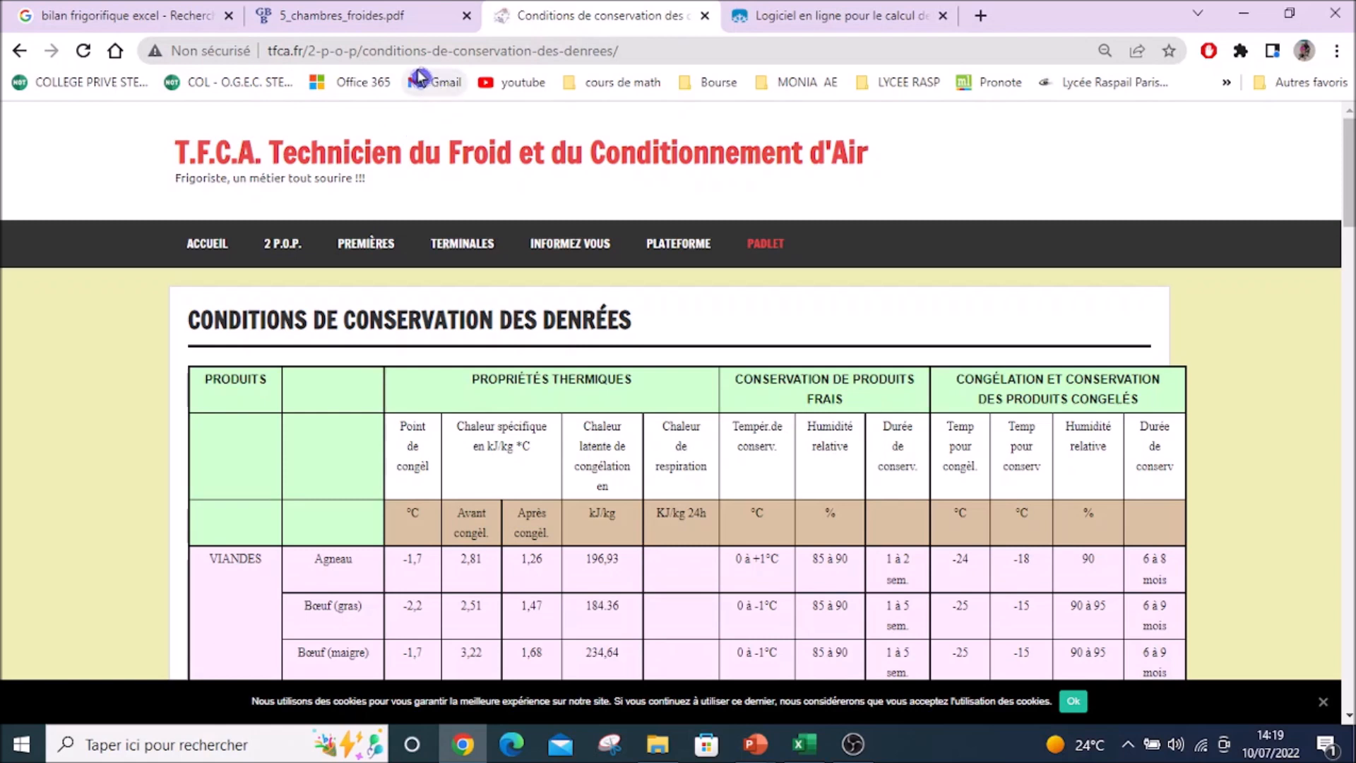
pyautogui.click(681, 57)
pyautogui.click(629, 65)
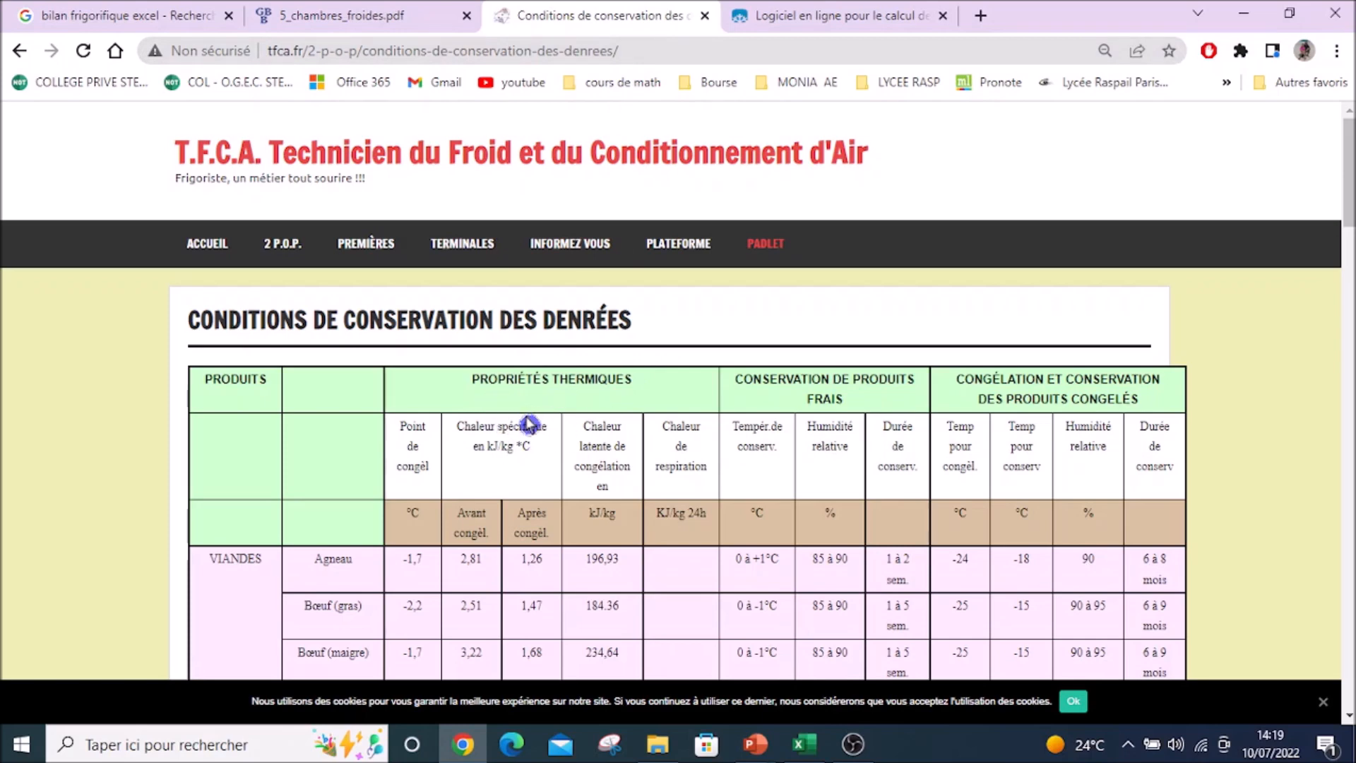
# Step: Look through the food conservation table's specific heat after freezing column, from the meats down to milk under the dairy products
pyautogui.scroll(-1, 509, 329)
pyautogui.click(469, 417)
pyautogui.click(538, 437)
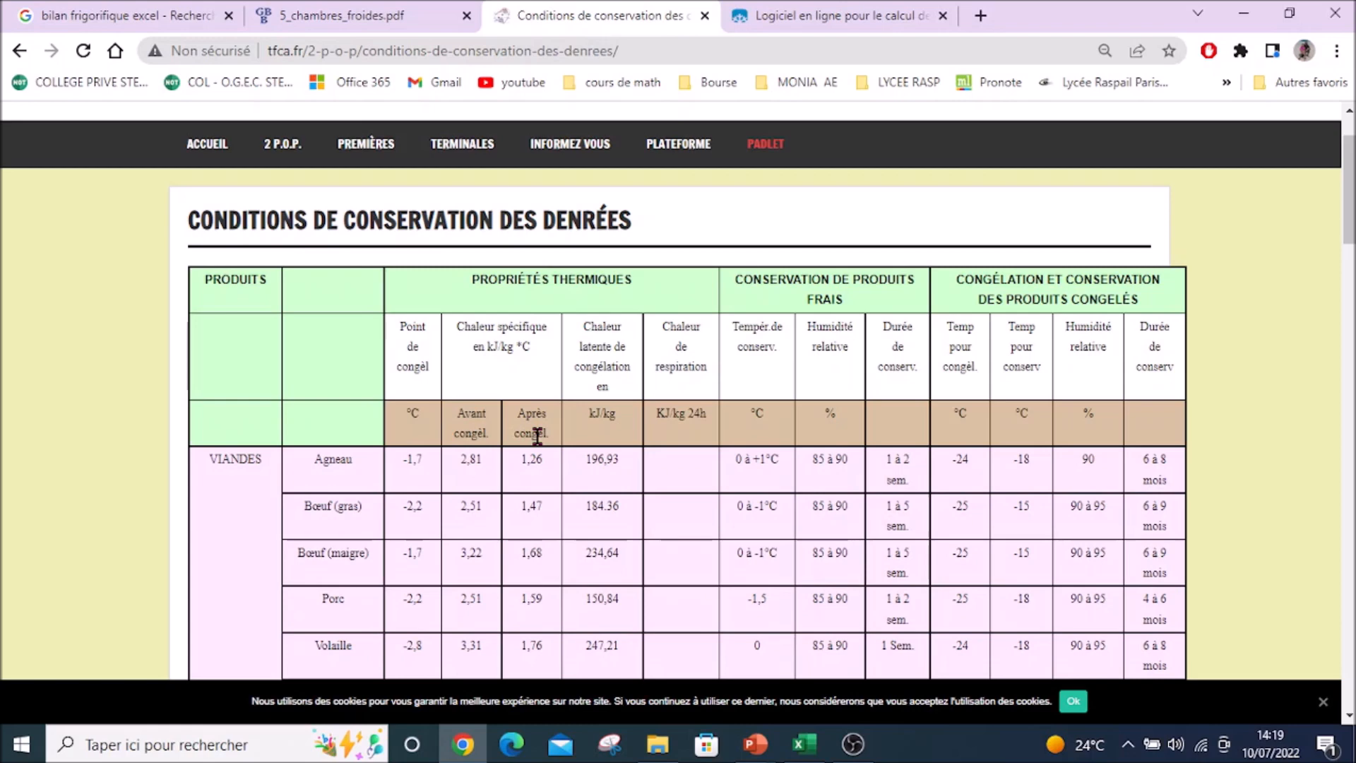
pyautogui.scroll(-2, 536, 439)
pyautogui.click(265, 315)
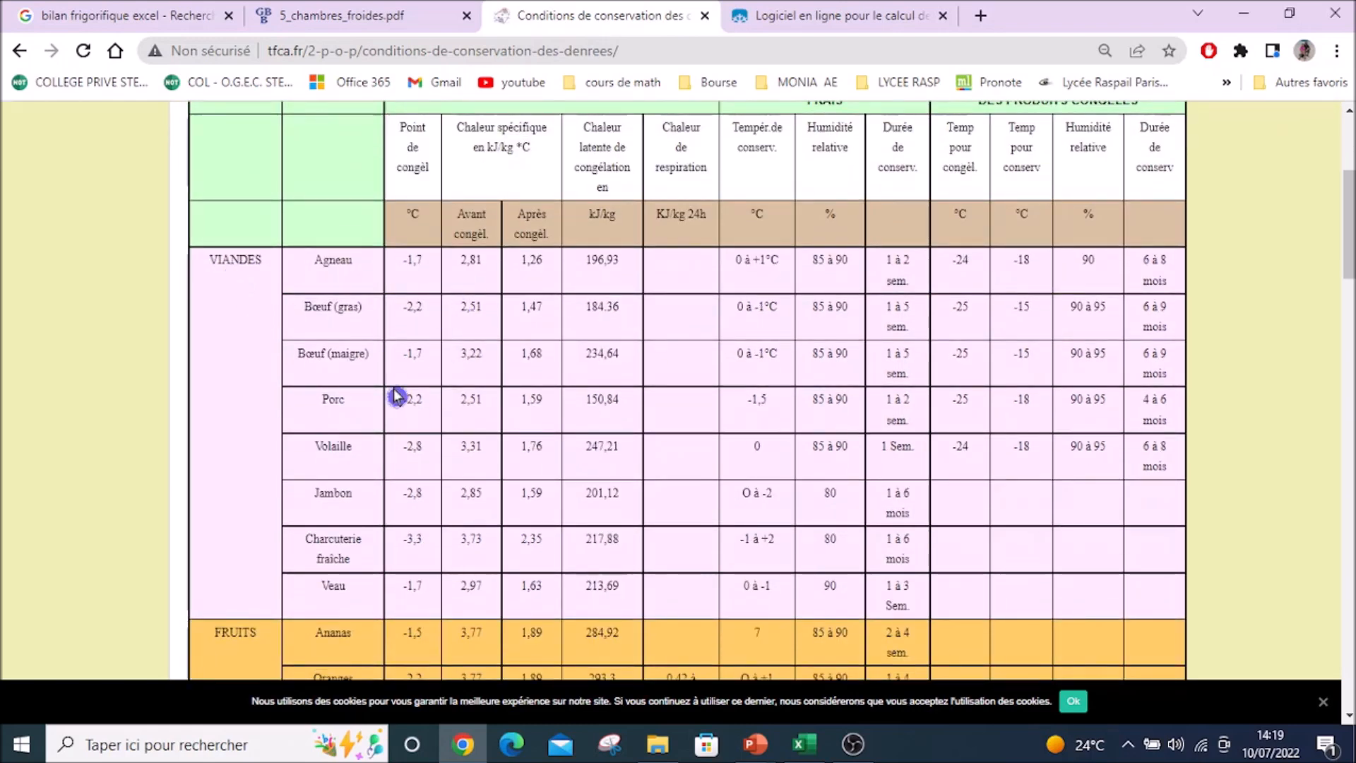
pyautogui.scroll(-5, 529, 279)
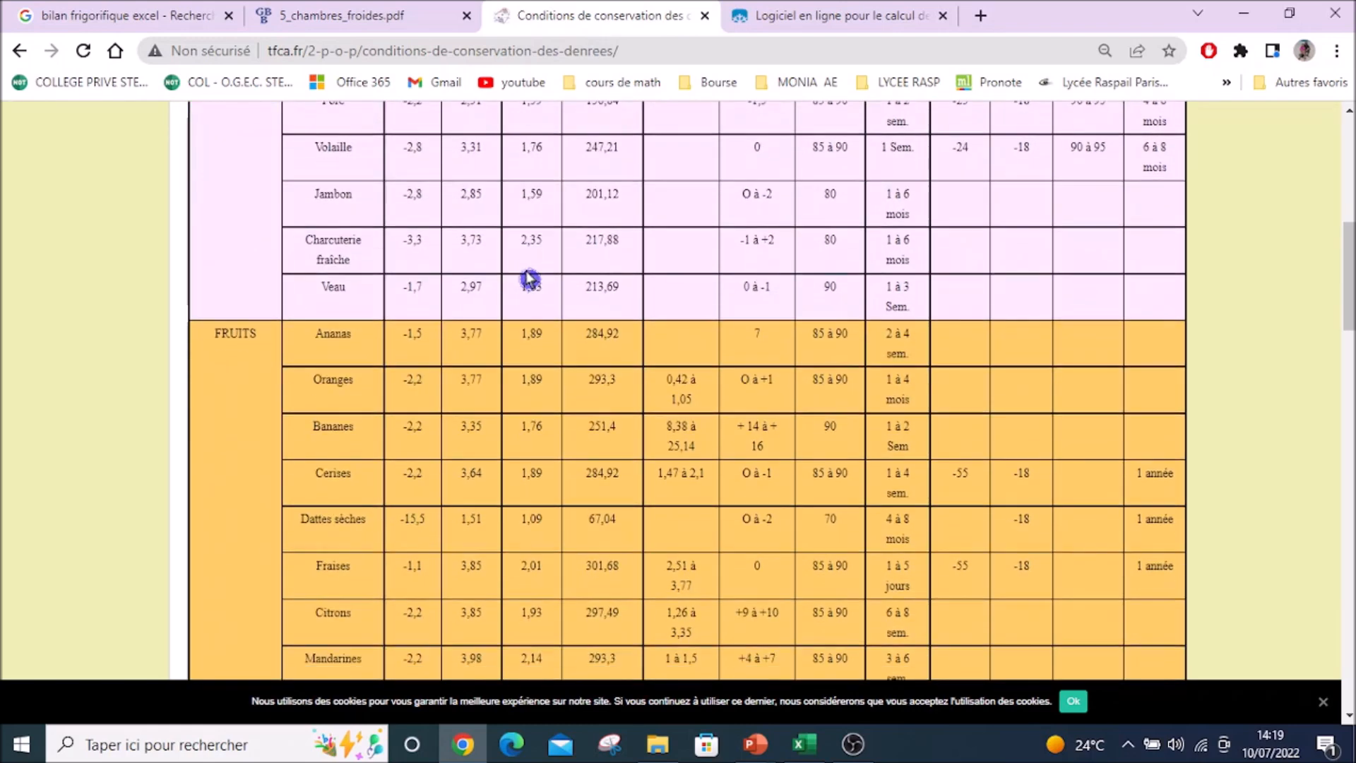
pyautogui.scroll(-8, 527, 282)
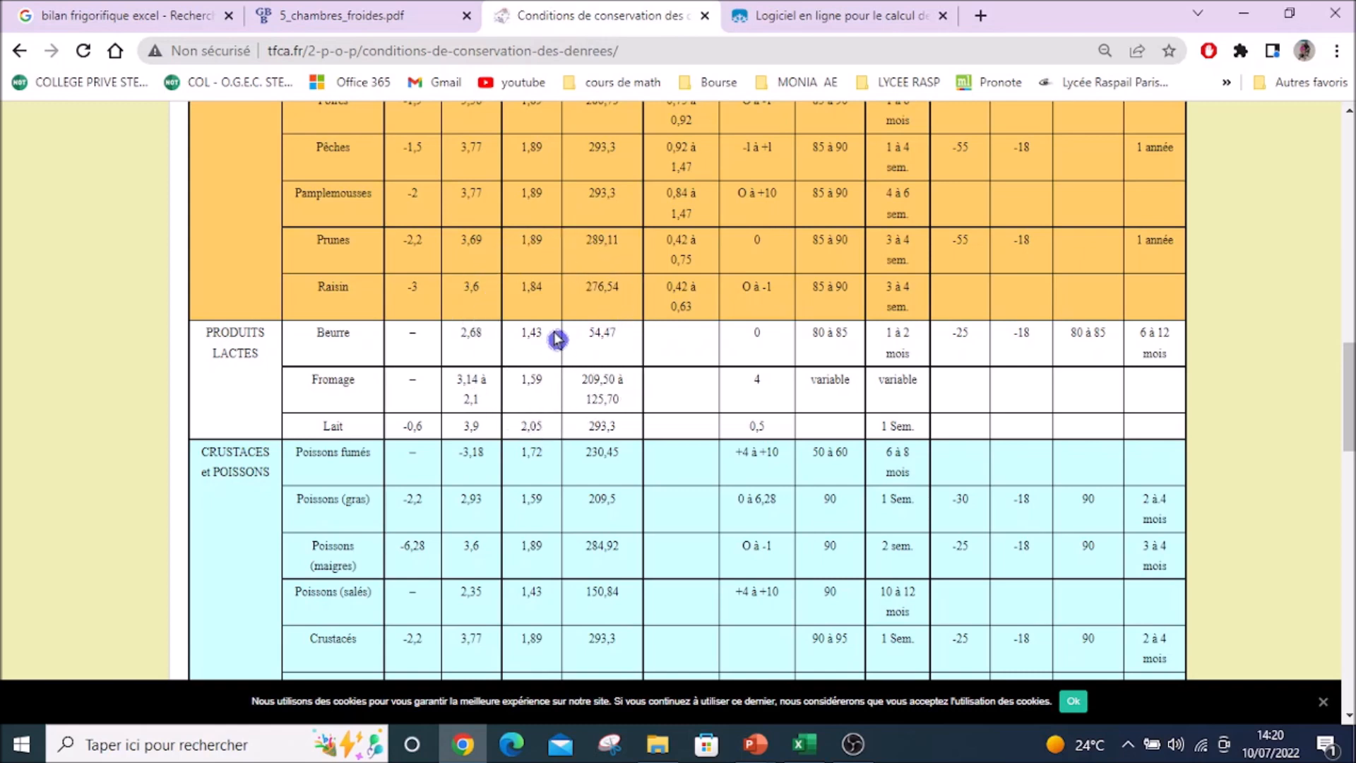
pyautogui.click(555, 424)
pyautogui.click(552, 441)
# Step: Switch to Excel, set the specific heat after freezing C2 to 2,05 and highlight the QD3 after-freezing result row
pyautogui.click(804, 744)
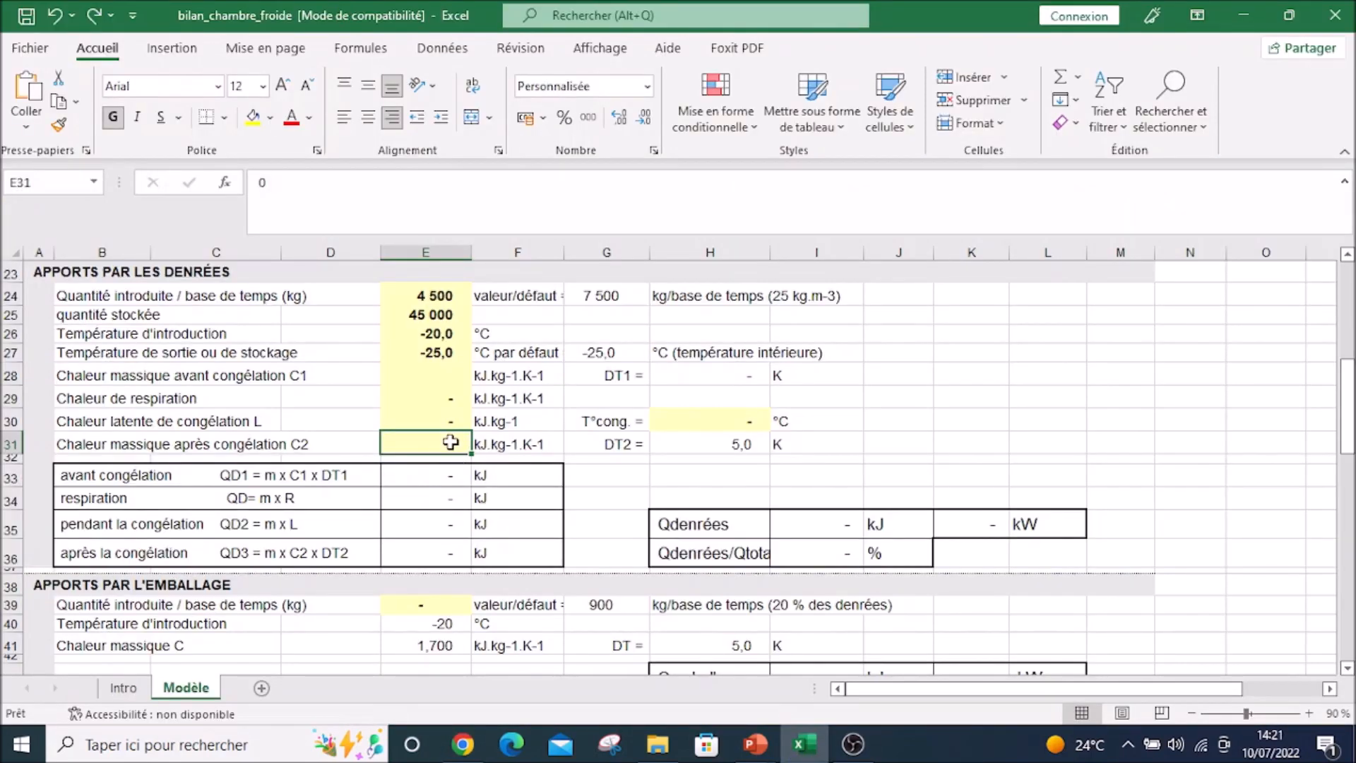
pyautogui.write('2,05')
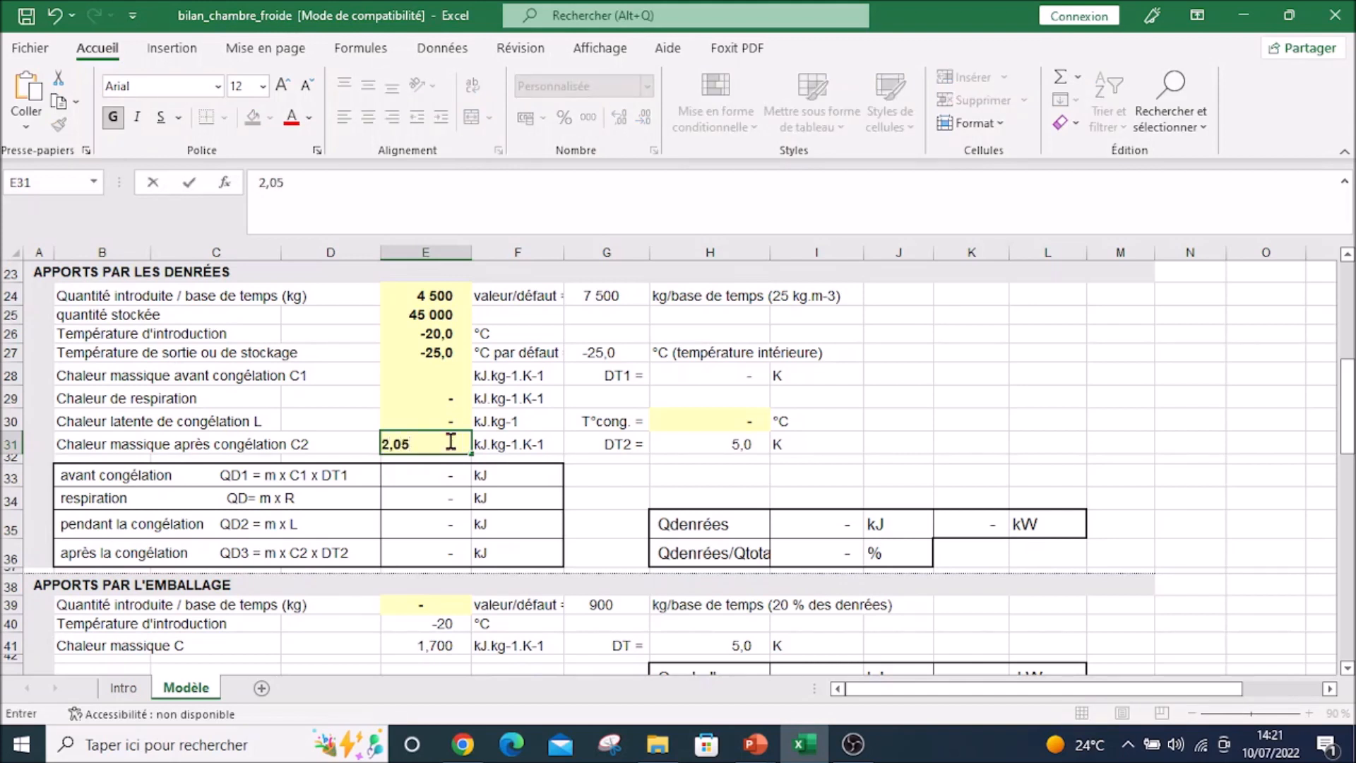
pyautogui.press('Return')
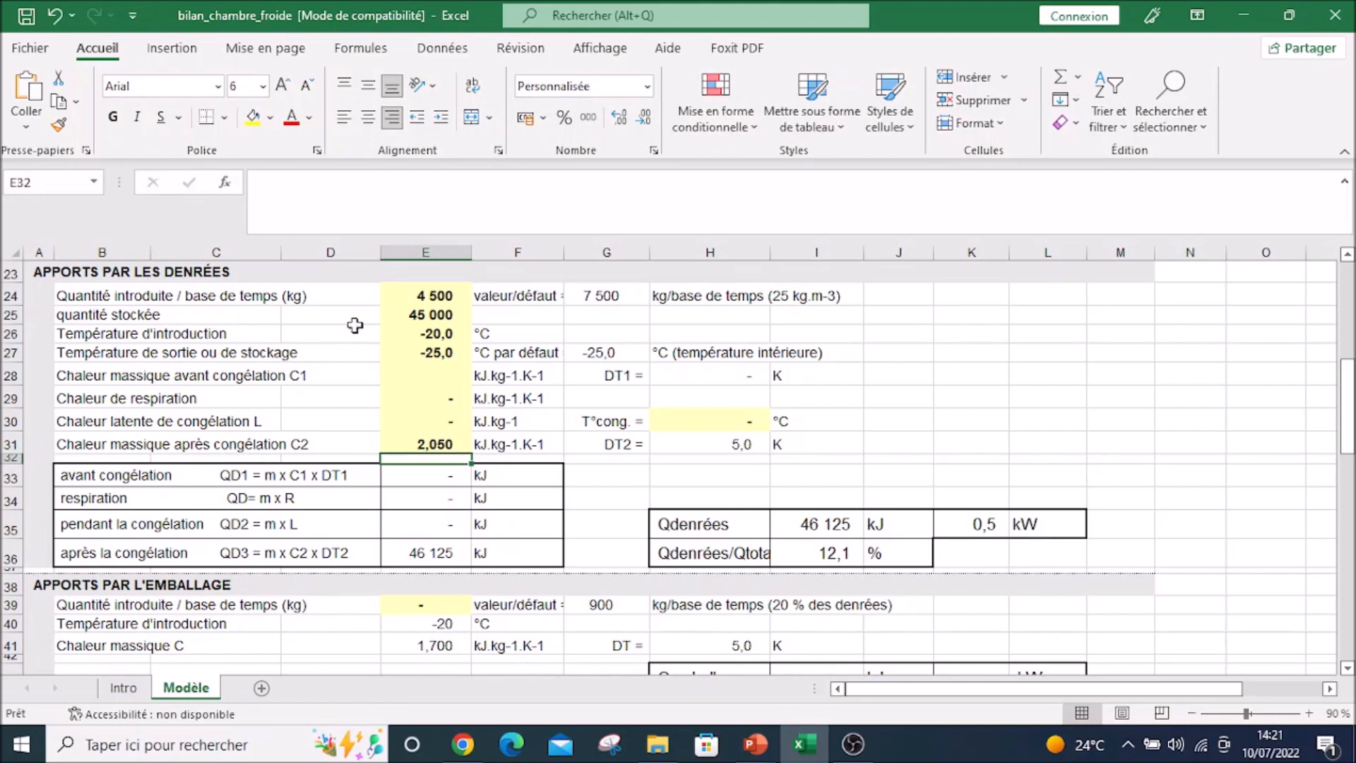
pyautogui.moveTo(64, 554); pyautogui.dragTo(434, 560)
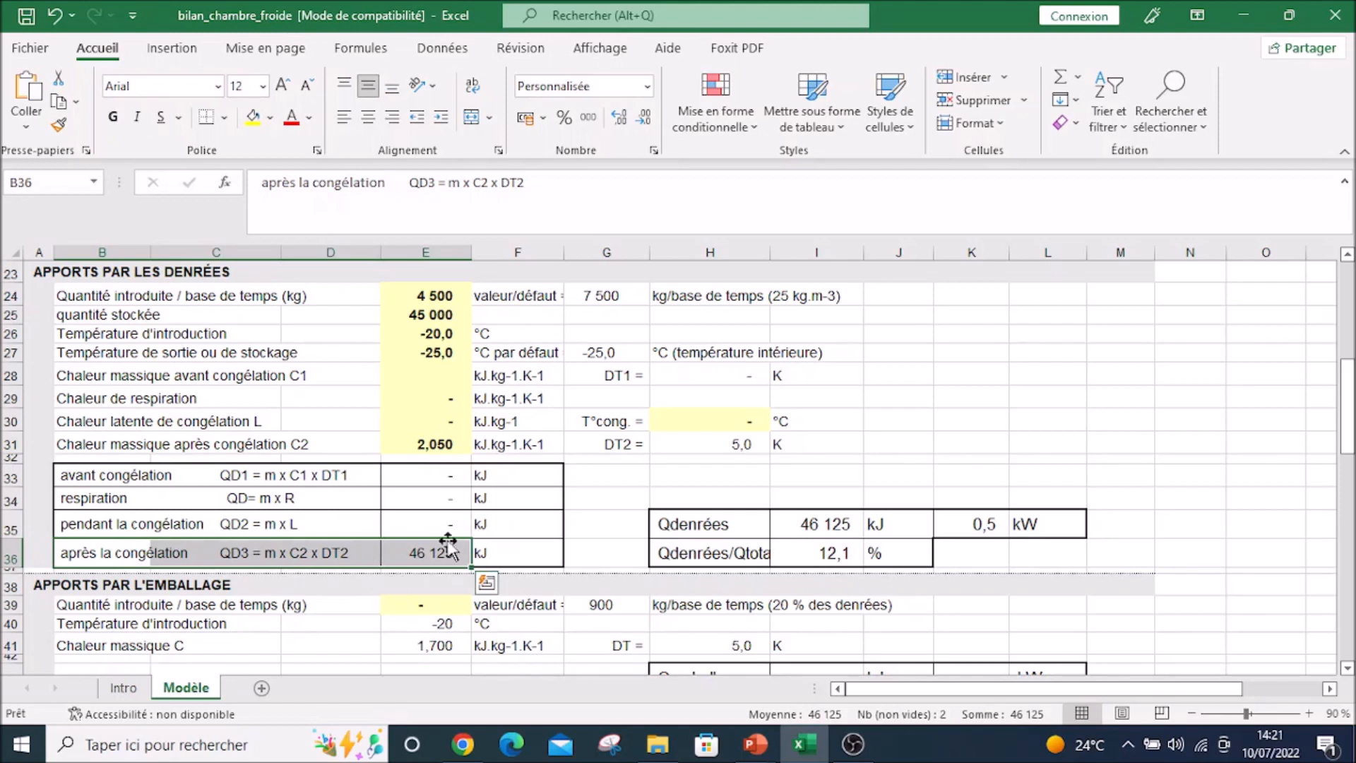
pyautogui.press('ctrl')
pyautogui.press('ctrl')
# Step: Examine the packaging heat gain section, including its temperature difference DT and the default quantity formula
pyautogui.scroll(-3, 1209, 523)
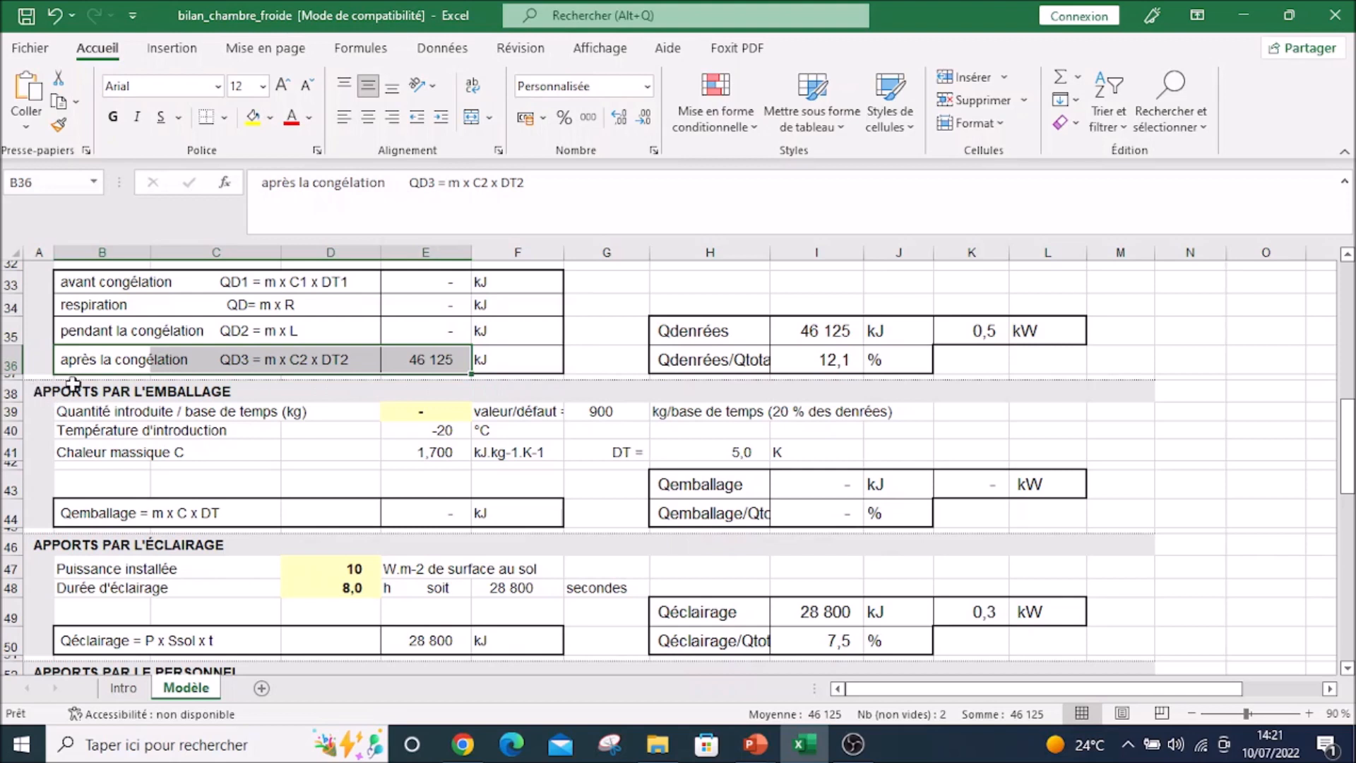
pyautogui.moveTo(3, 390); pyautogui.dragTo(2, 489)
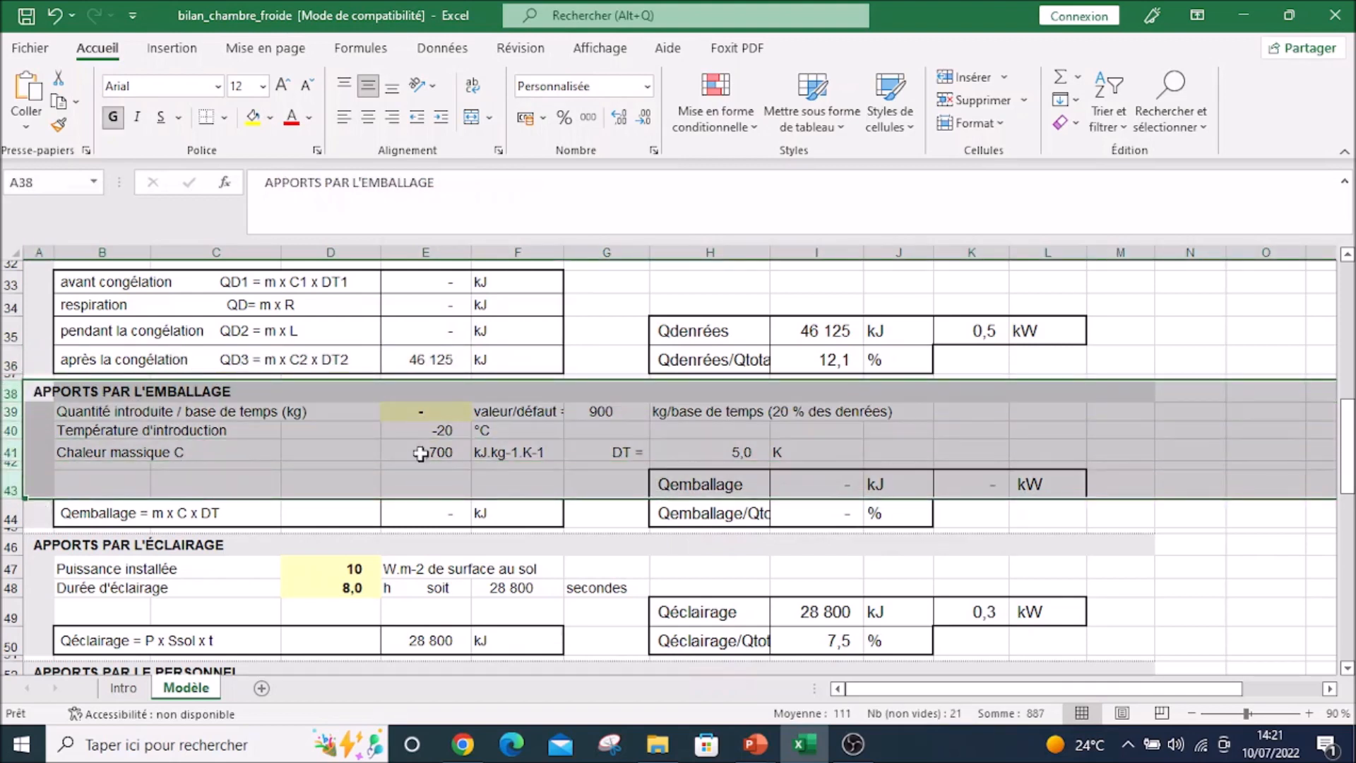
pyautogui.click(621, 452)
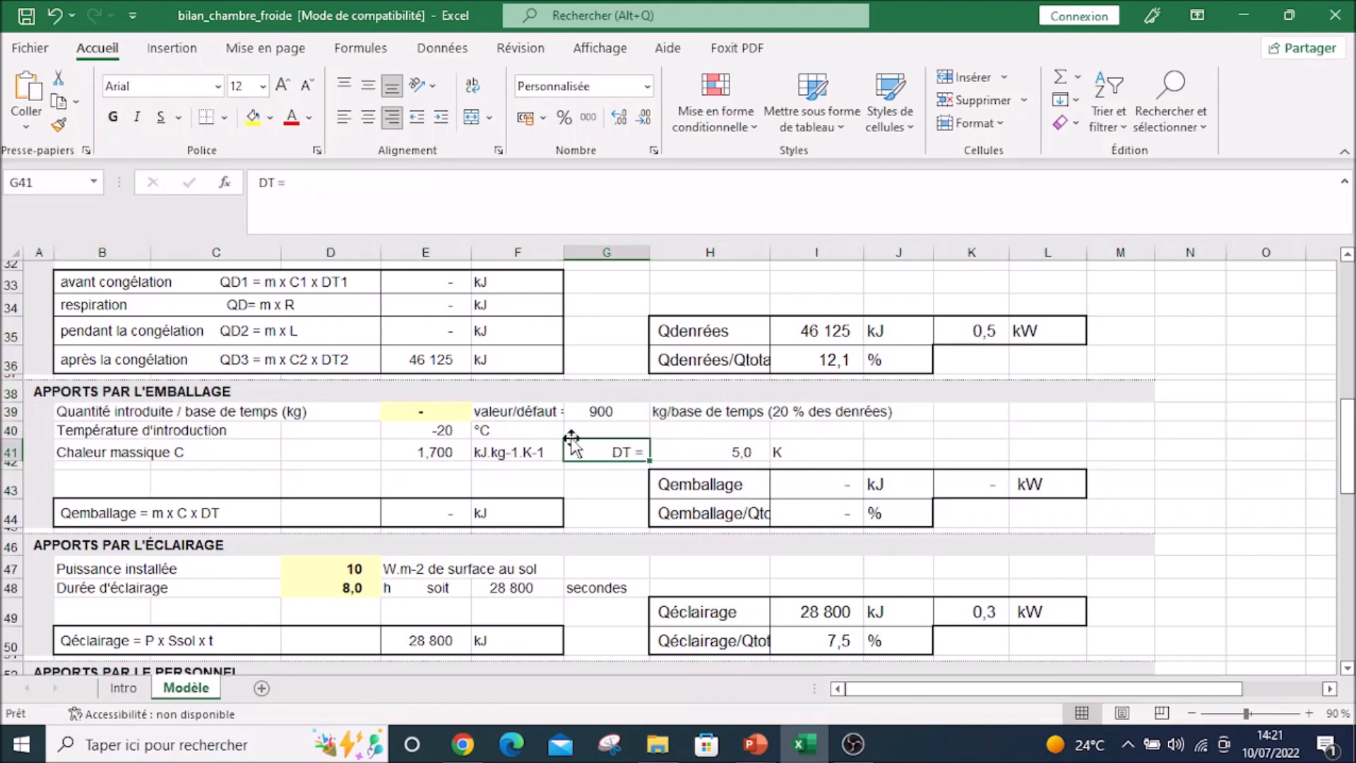
pyautogui.click(585, 416)
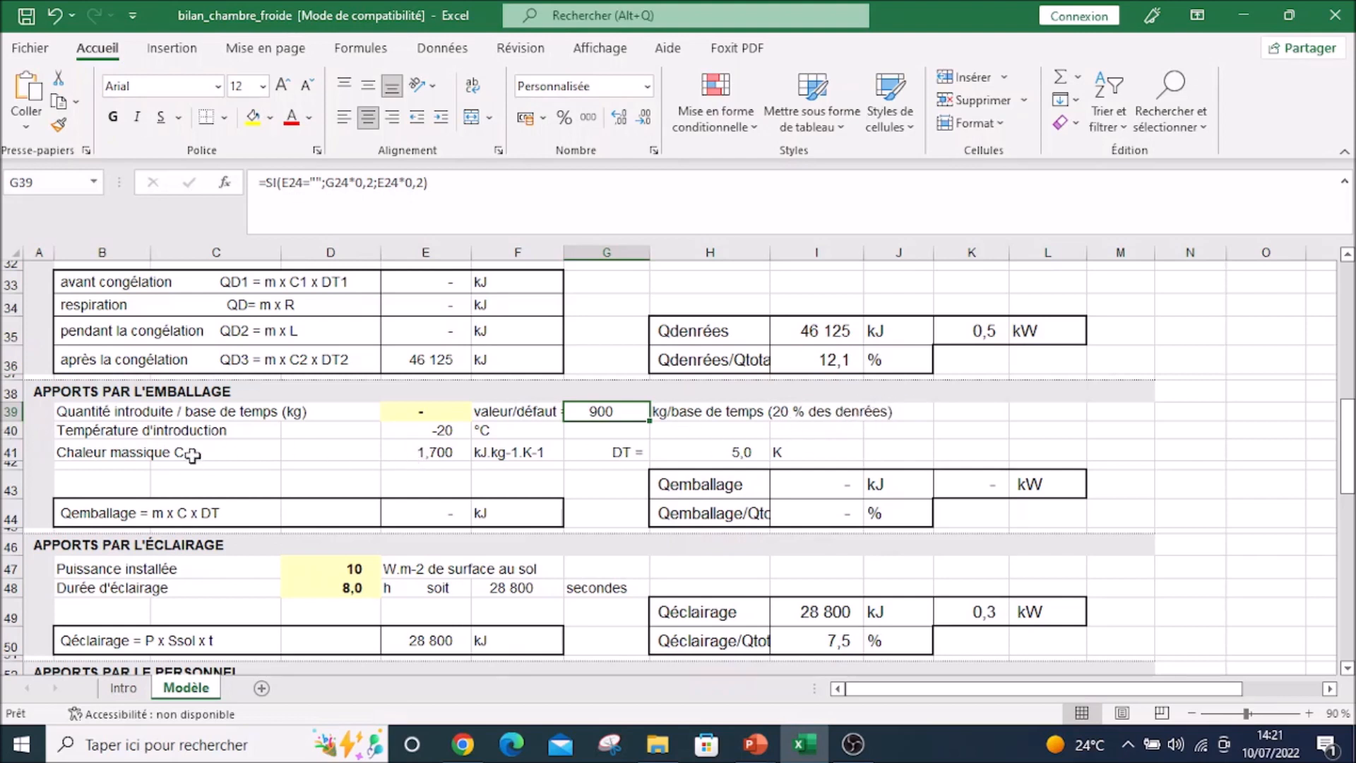
# Step: Set the packaging quantity introduced per time base to 900 kg after checking the quantity of goods introduced
pyautogui.click(410, 414)
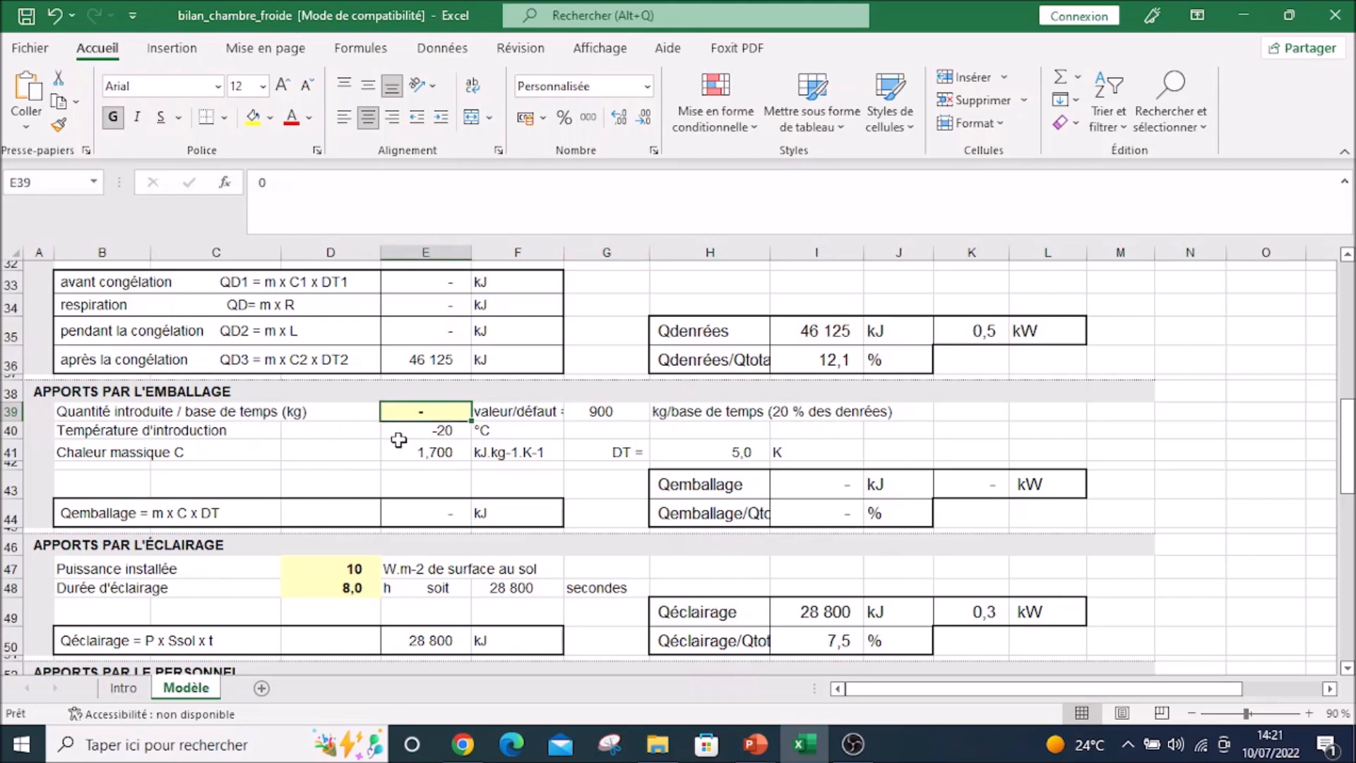
pyautogui.scroll(4, 415, 463)
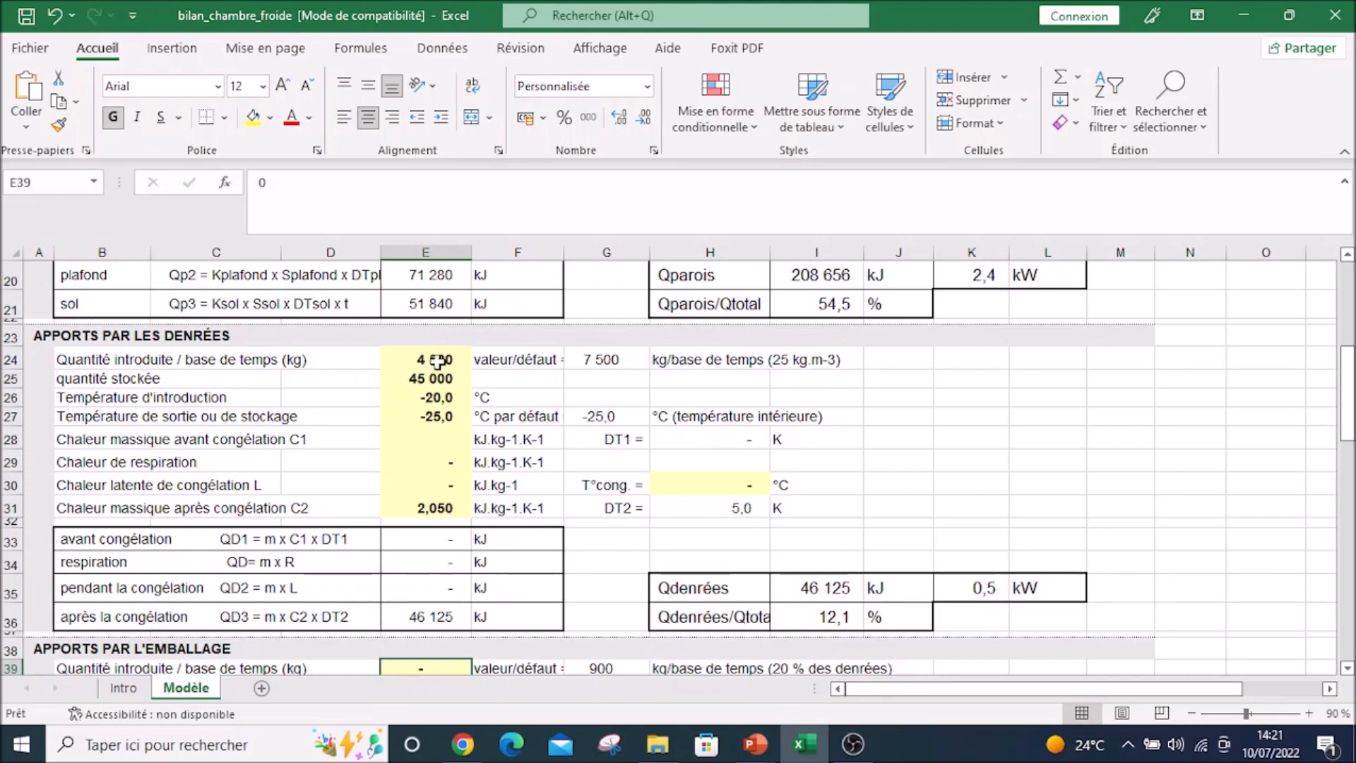
pyautogui.scroll(-3, 608, 377)
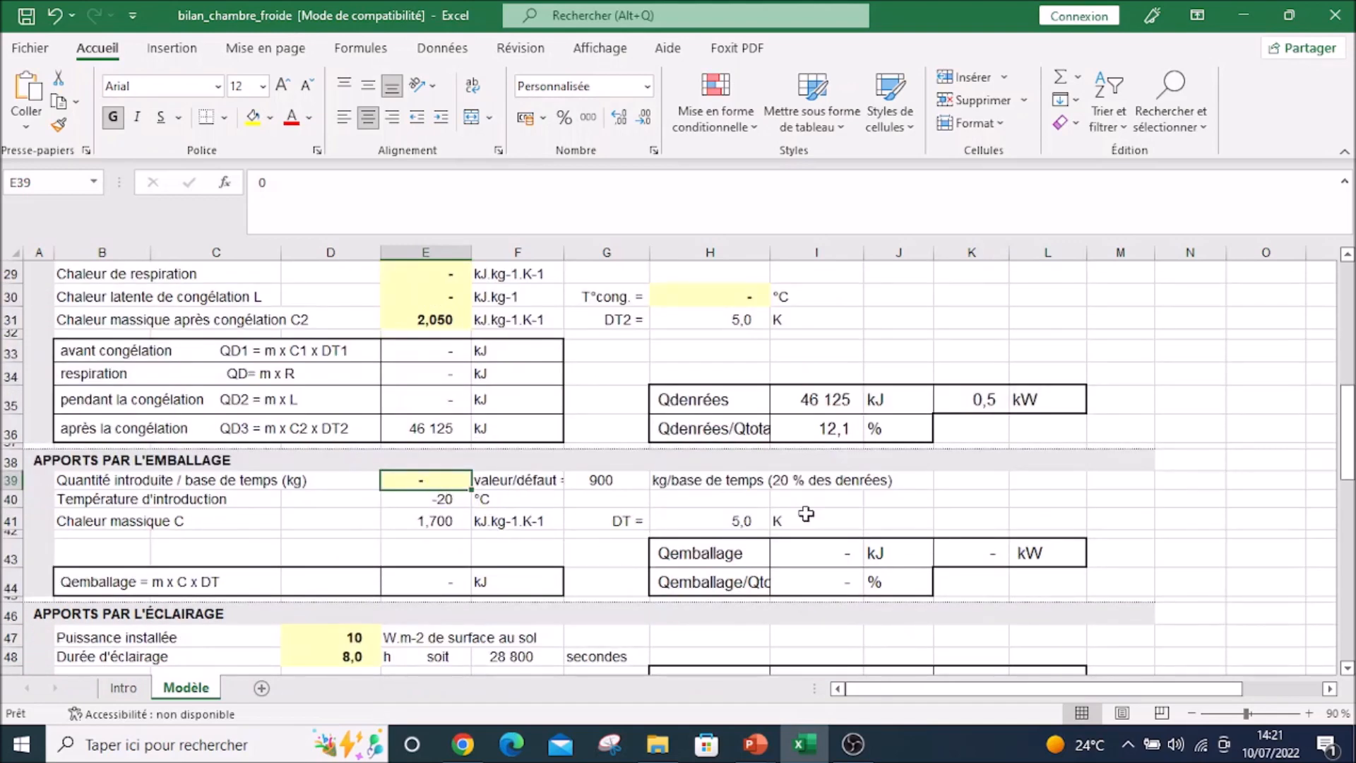
pyautogui.write('90')
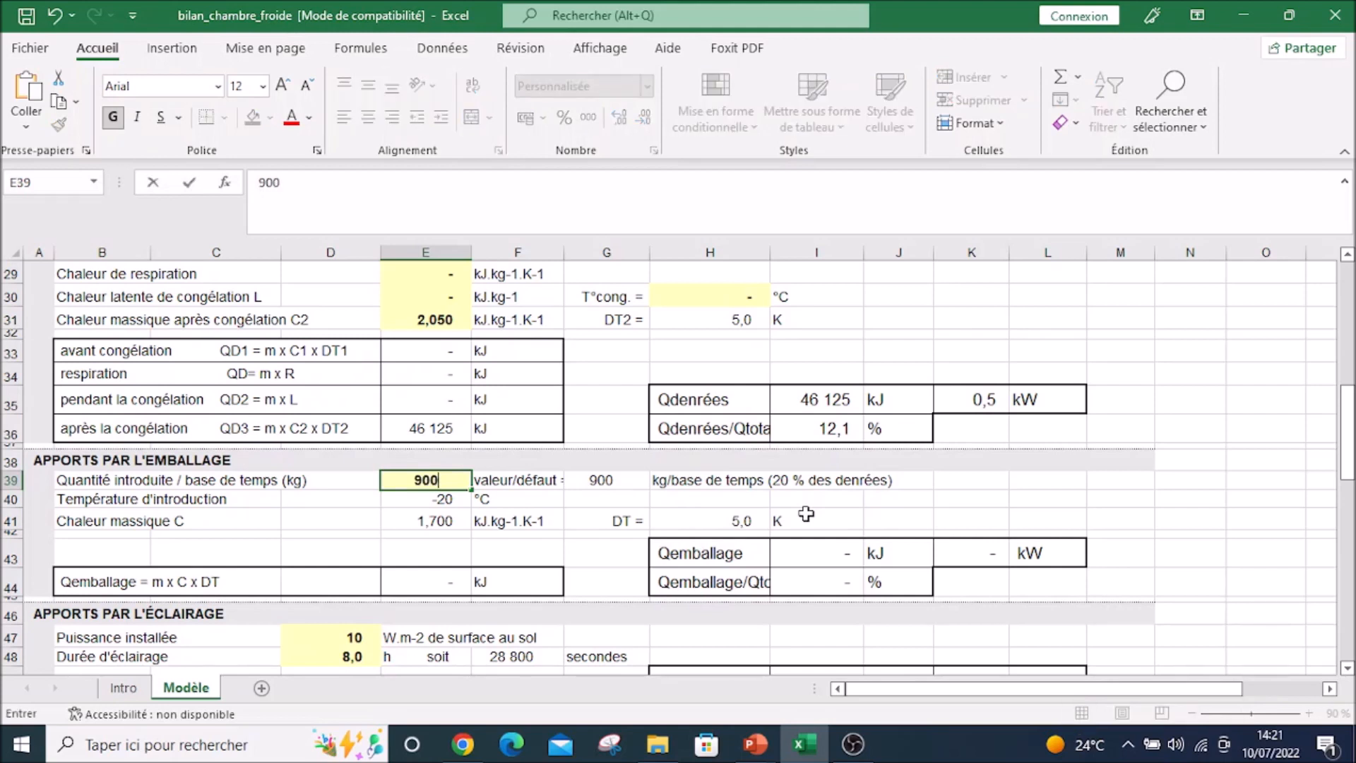
pyautogui.write('0')
pyautogui.click(885, 512)
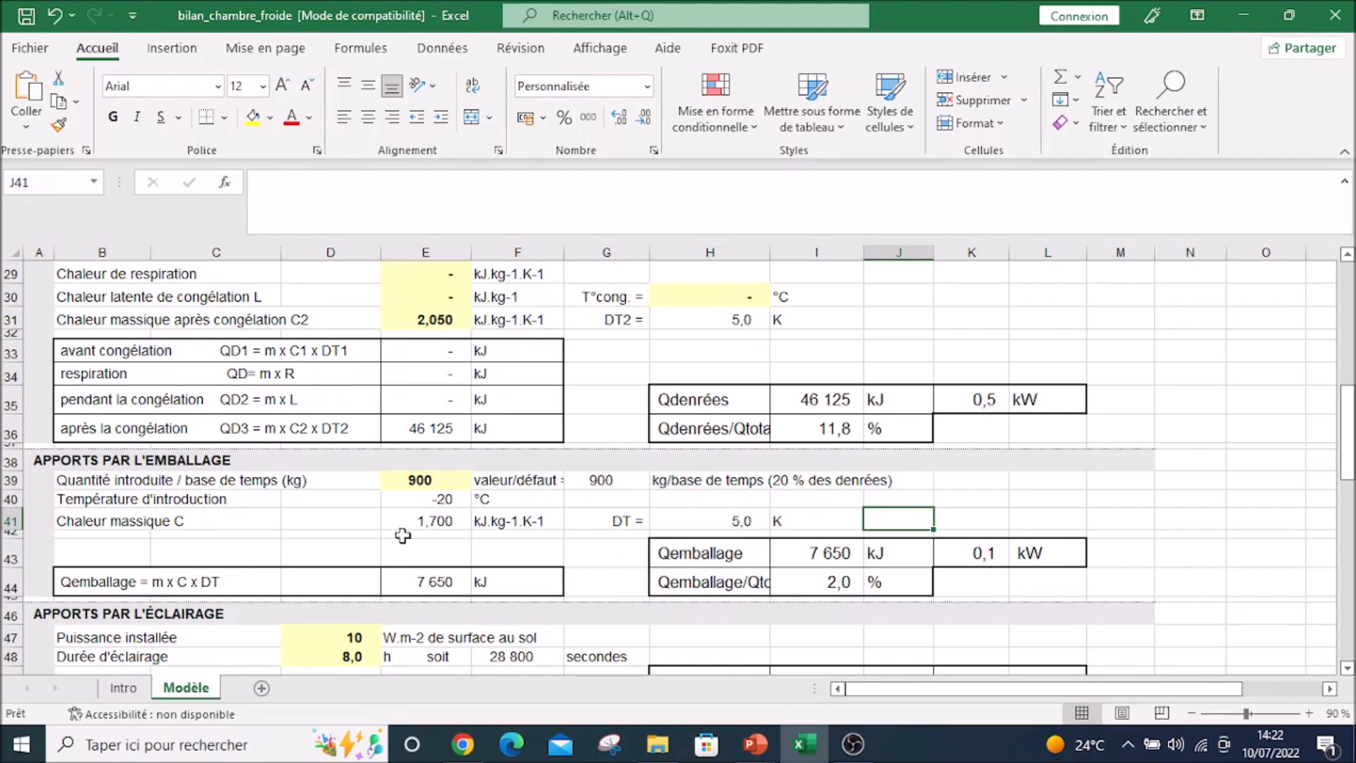
# Step: Select the packaging's specific heat C, switch to Chrome and compare the after-freezing specific heats across all product categories in the table
pyautogui.click(440, 525)
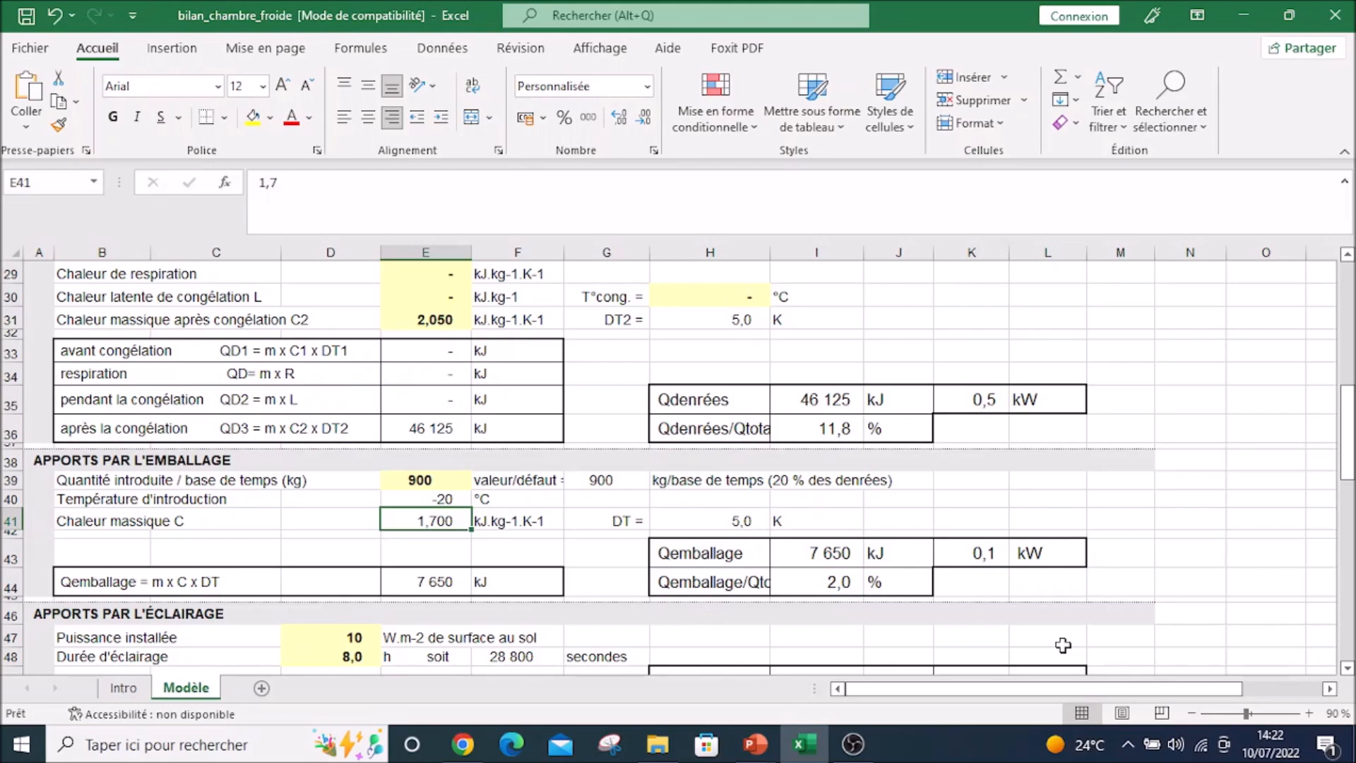
pyautogui.hotkey('alt', 'Tab')
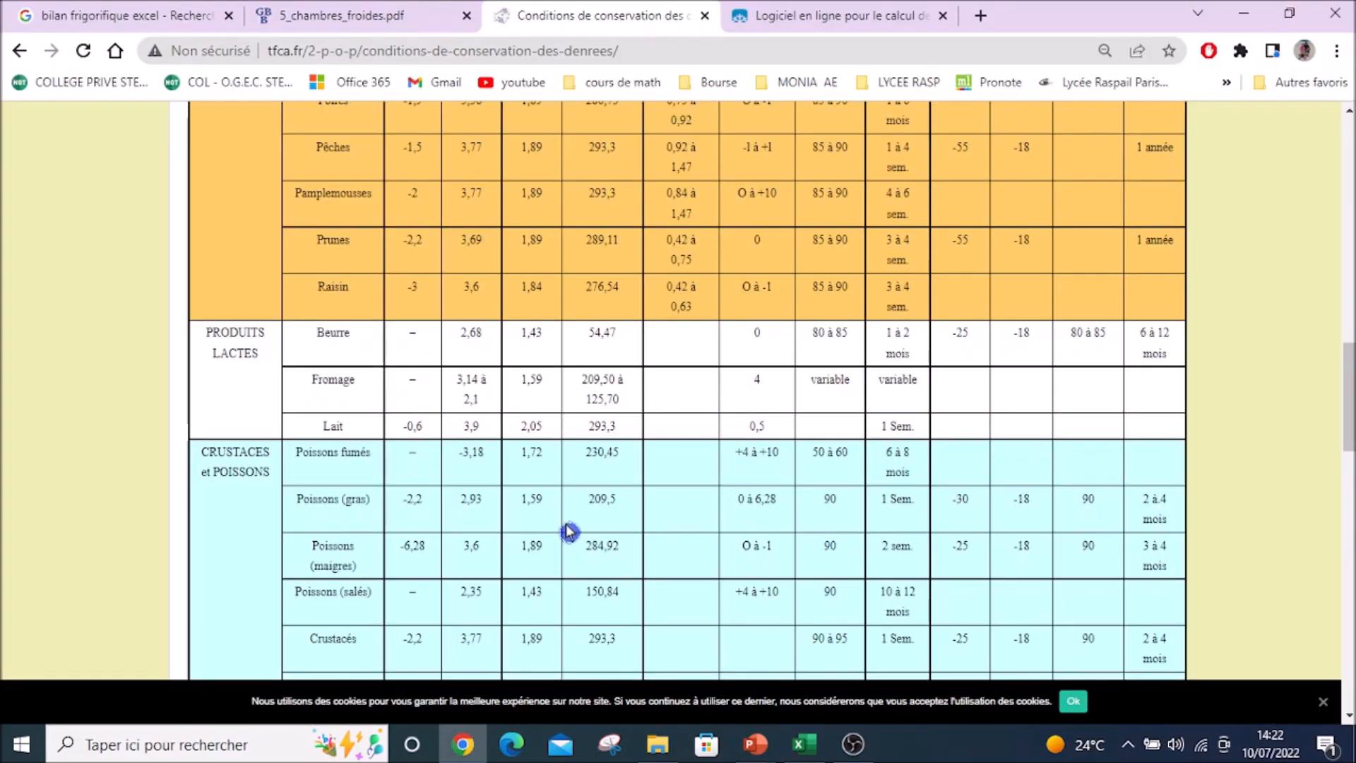
pyautogui.scroll(4, 555, 529)
pyautogui.scroll(15, 554, 529)
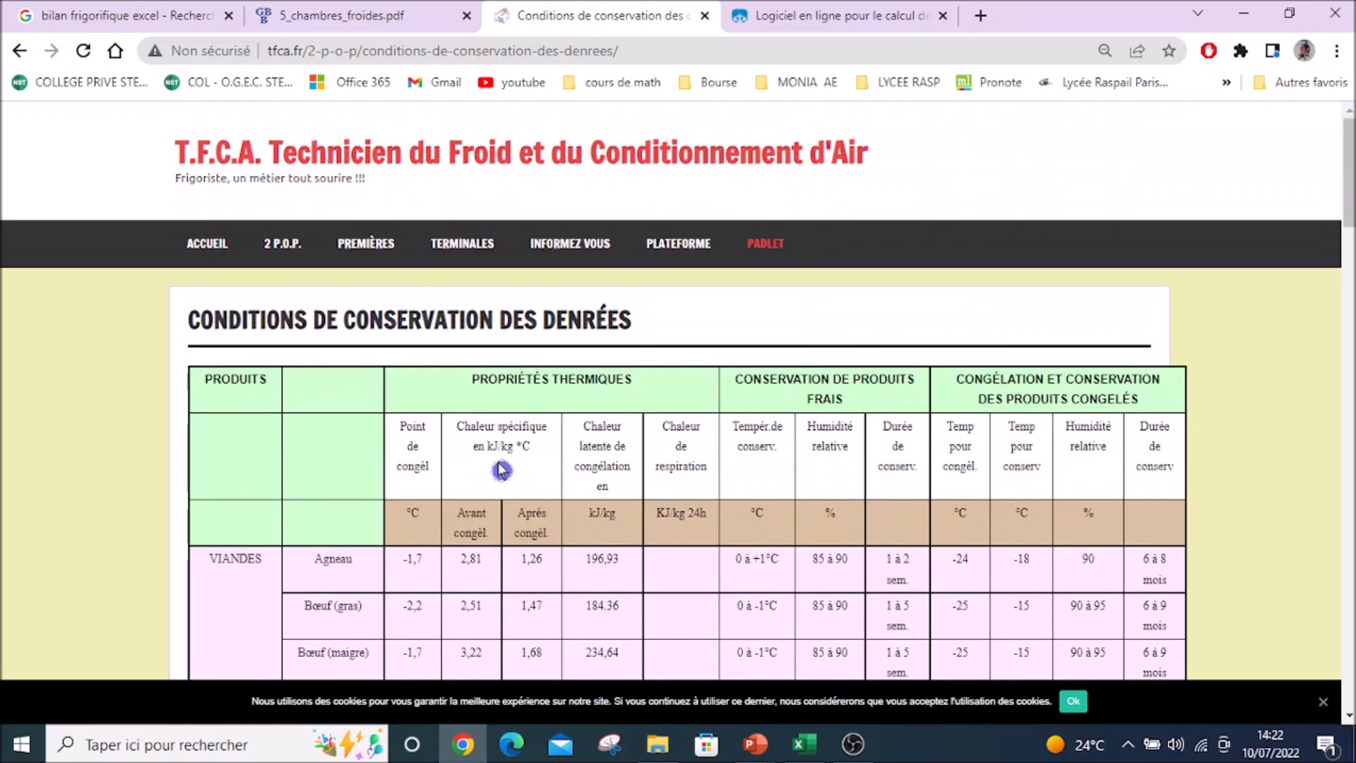
pyautogui.scroll(-4, 535, 485)
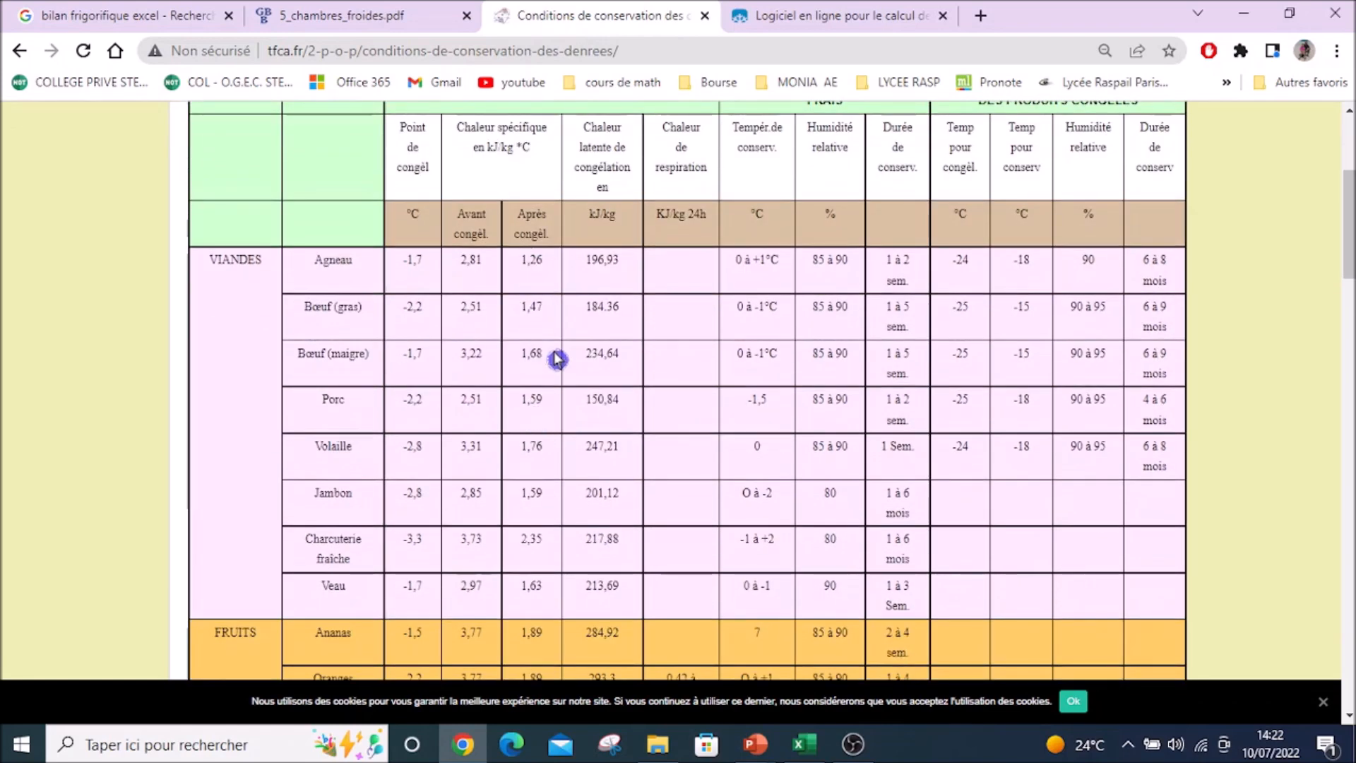
pyautogui.scroll(-2, 558, 386)
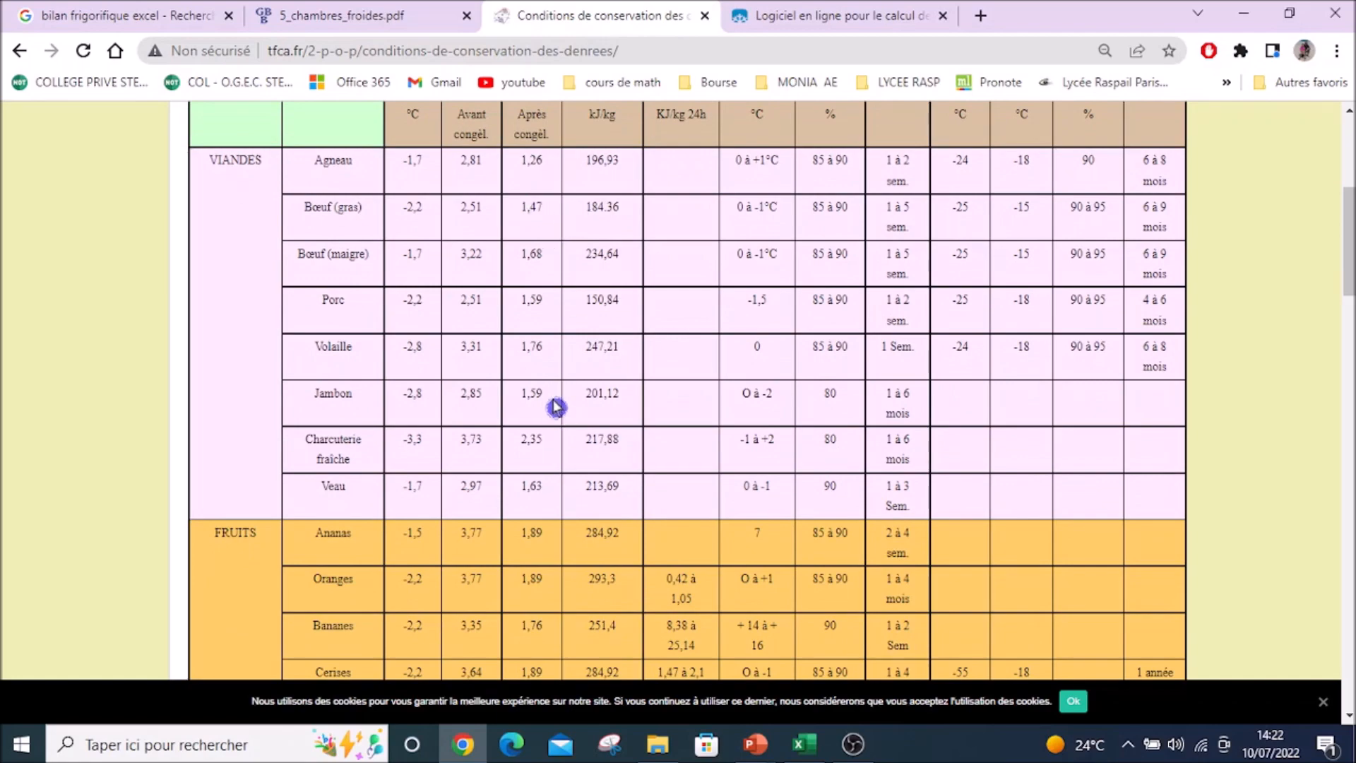
pyautogui.scroll(-5, 549, 408)
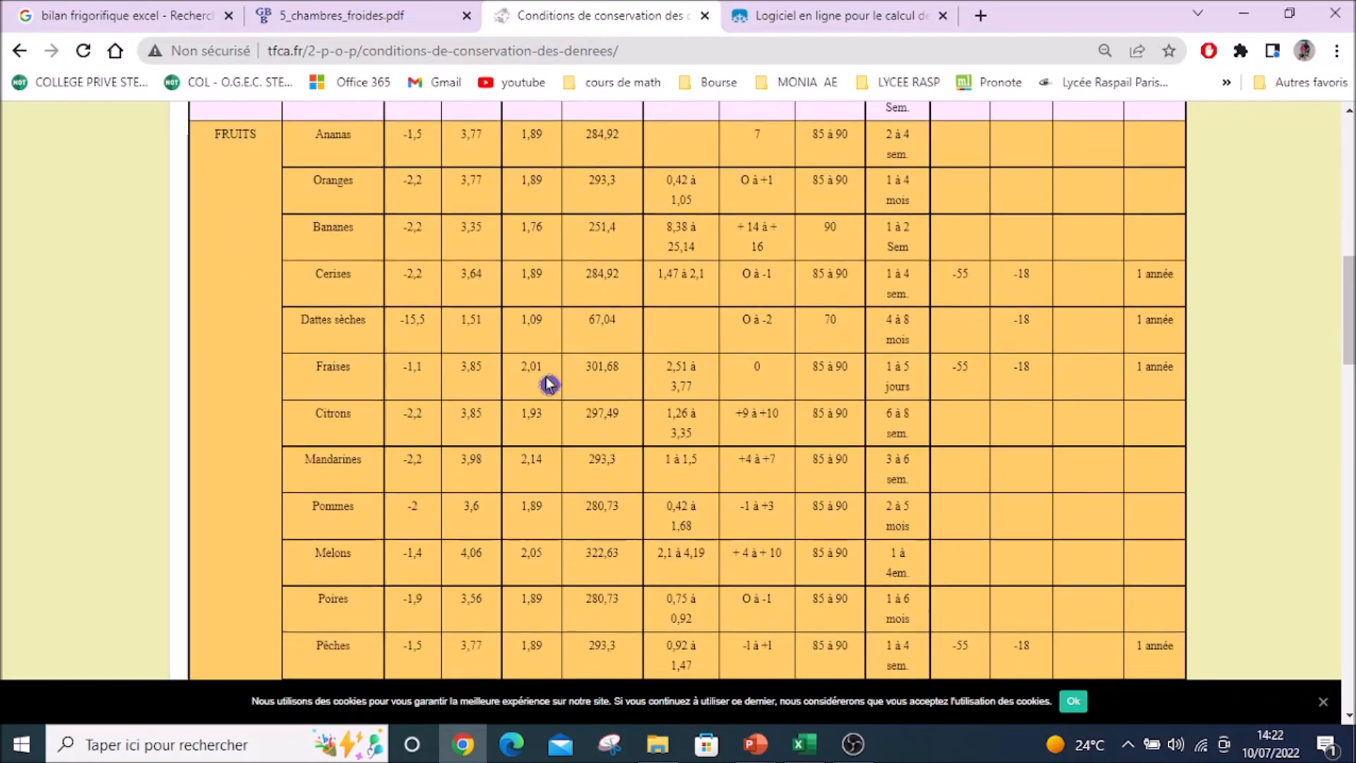
pyautogui.scroll(-6, 521, 507)
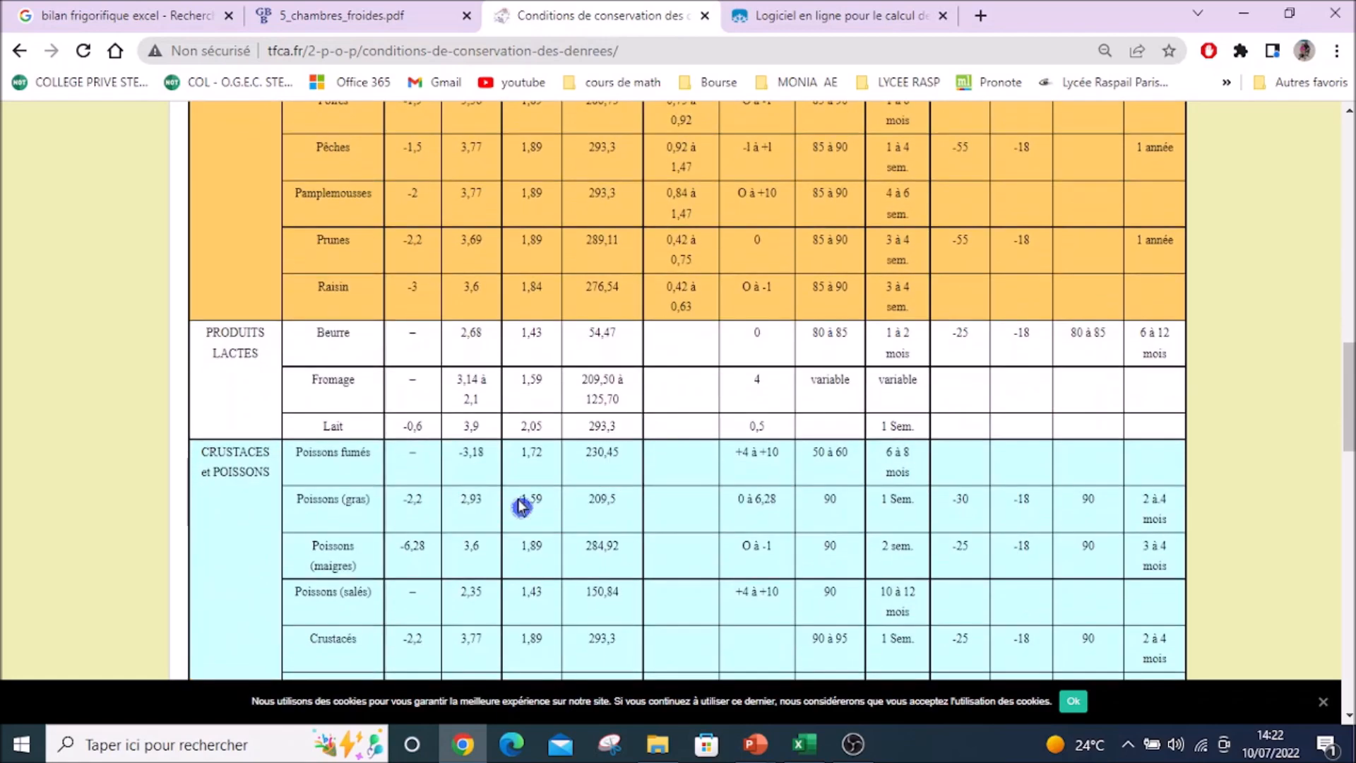
pyautogui.scroll(-1, 539, 367)
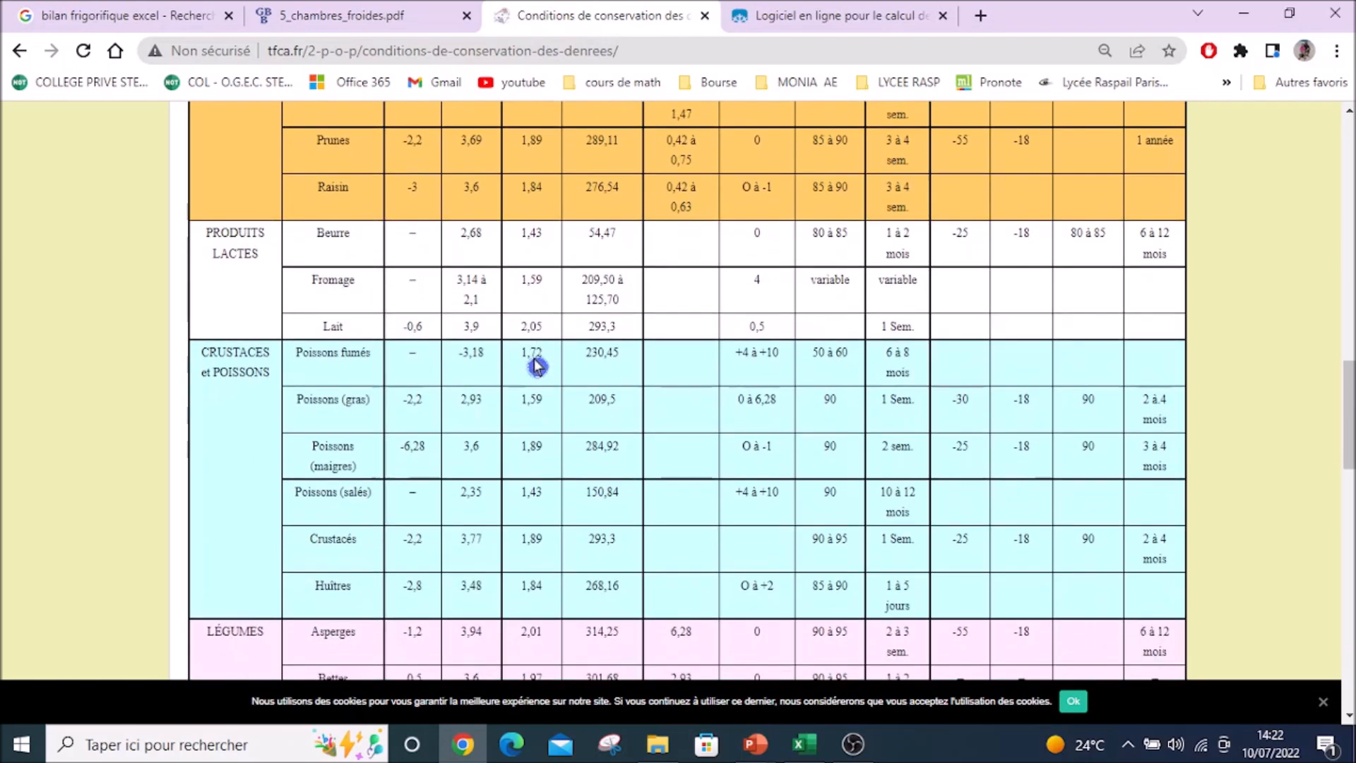
pyautogui.scroll(-6, 539, 375)
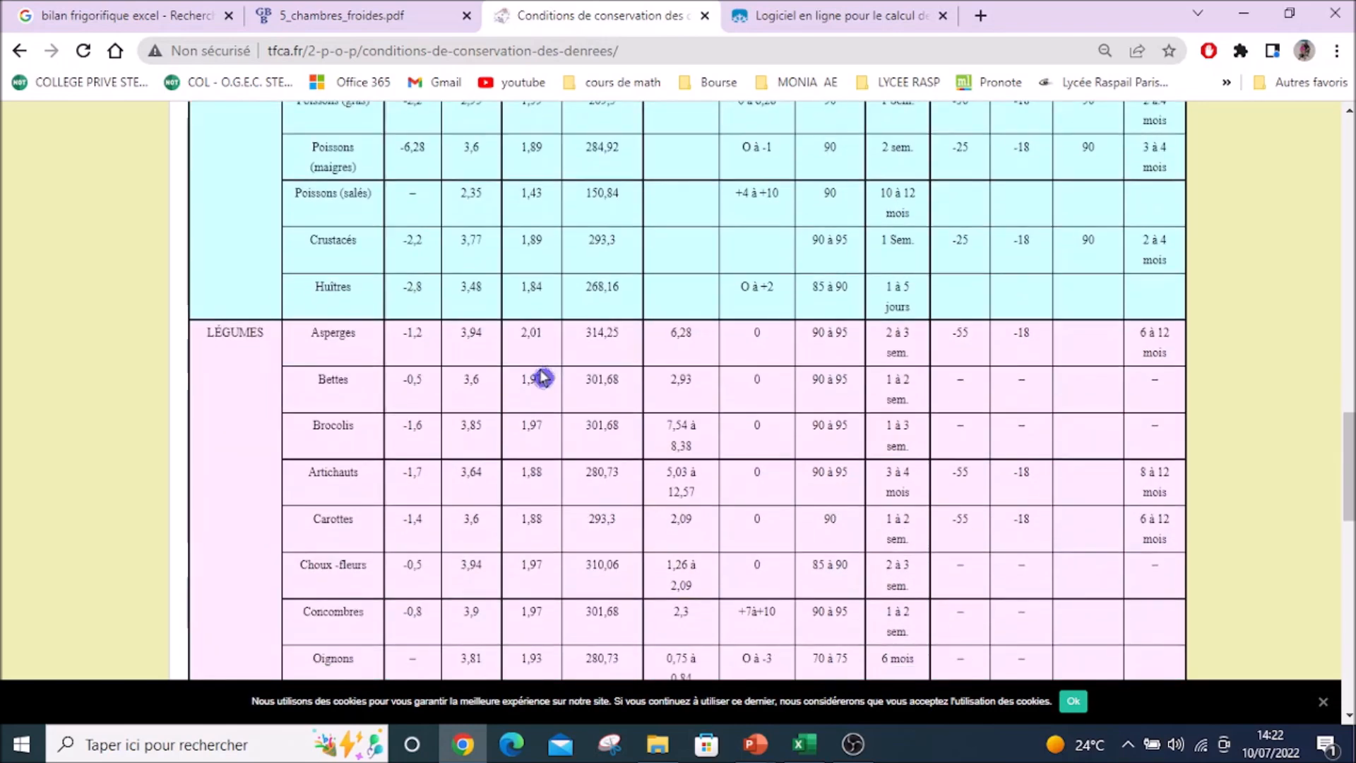
pyautogui.scroll(-2, 561, 418)
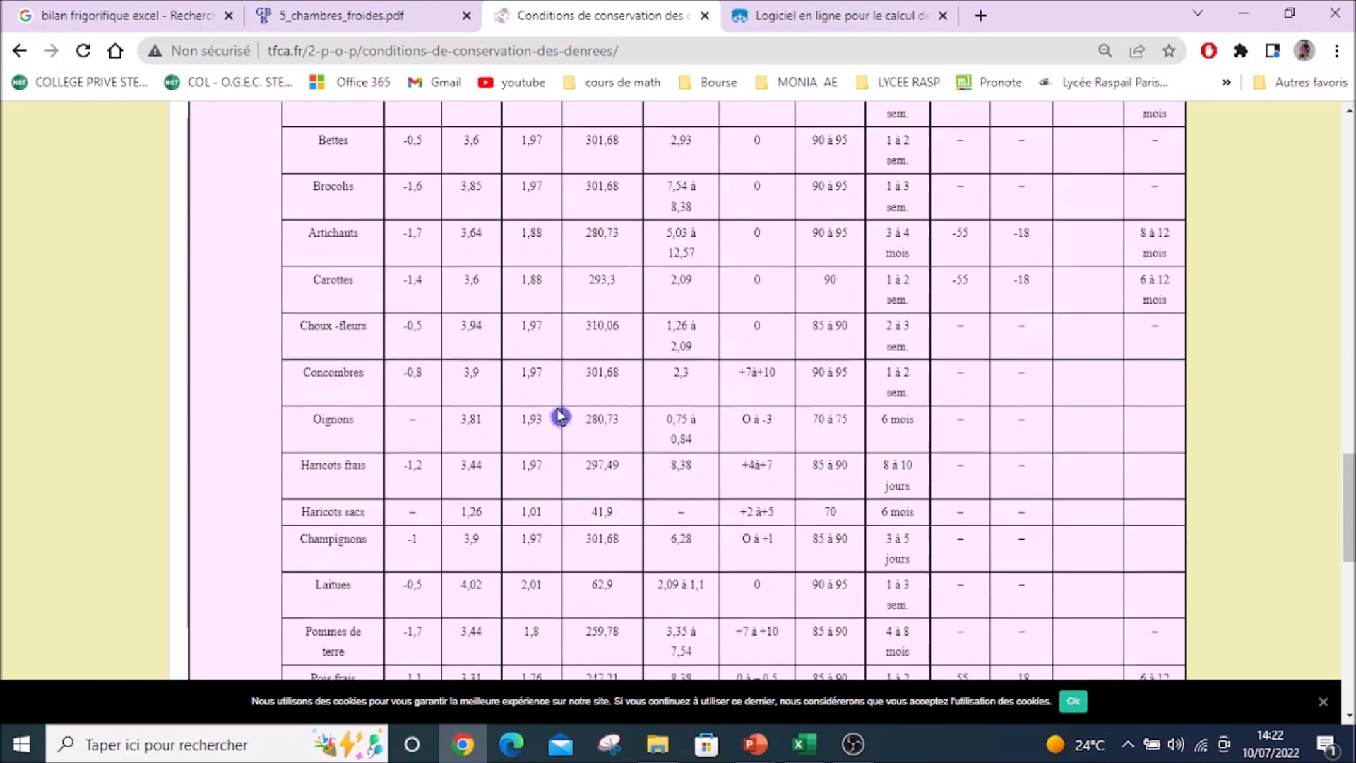
pyautogui.scroll(-2, 523, 347)
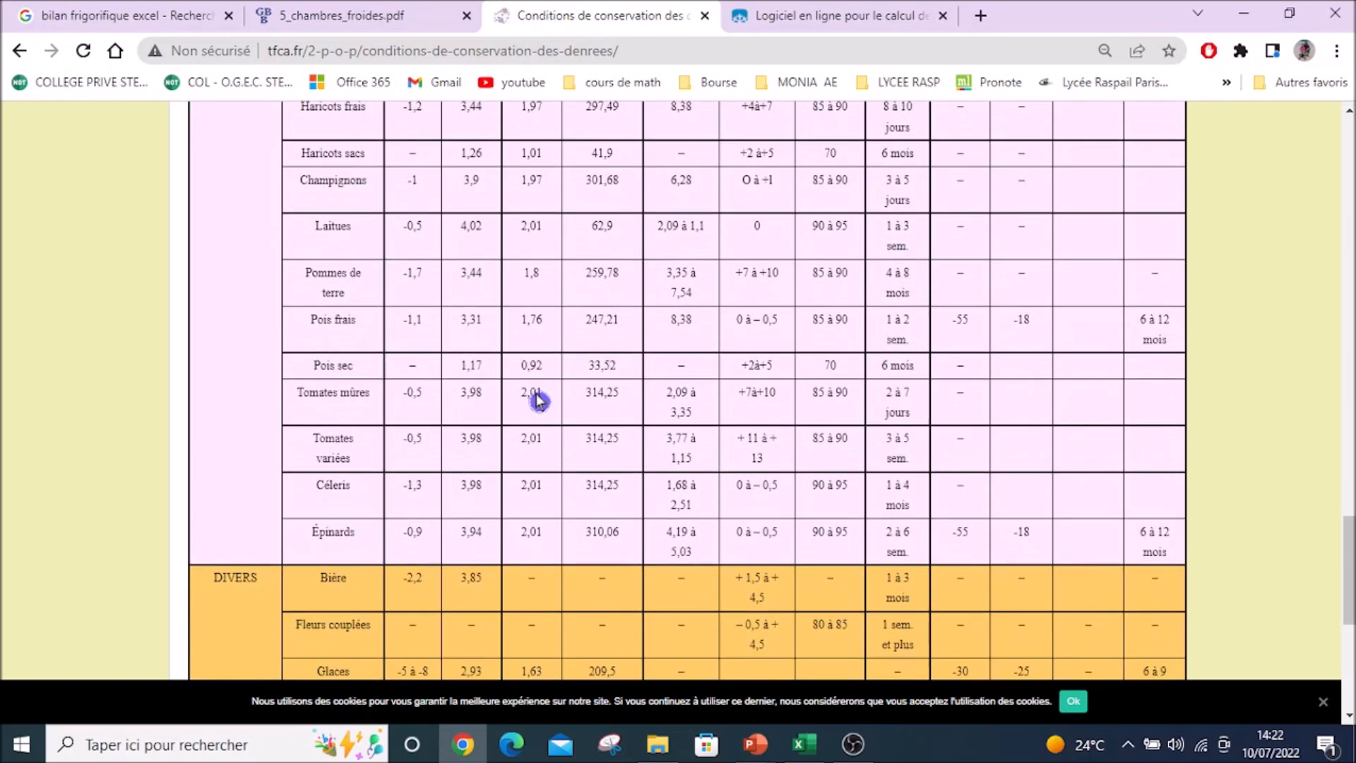
pyautogui.scroll(-3, 568, 514)
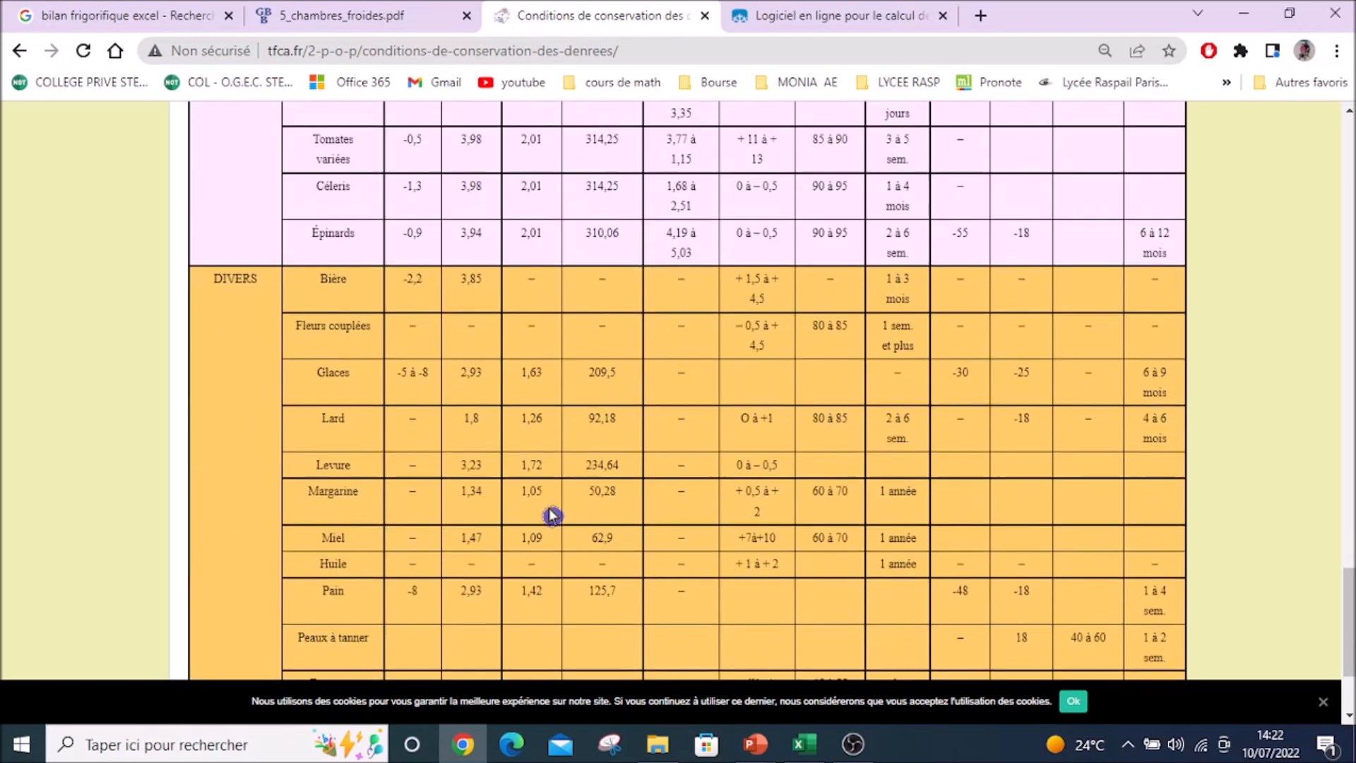
# Step: Switch back to Excel, set the packaging's specific heat C to 2 and check the Qemballage result
pyautogui.hotkey('alt', 'Tab')
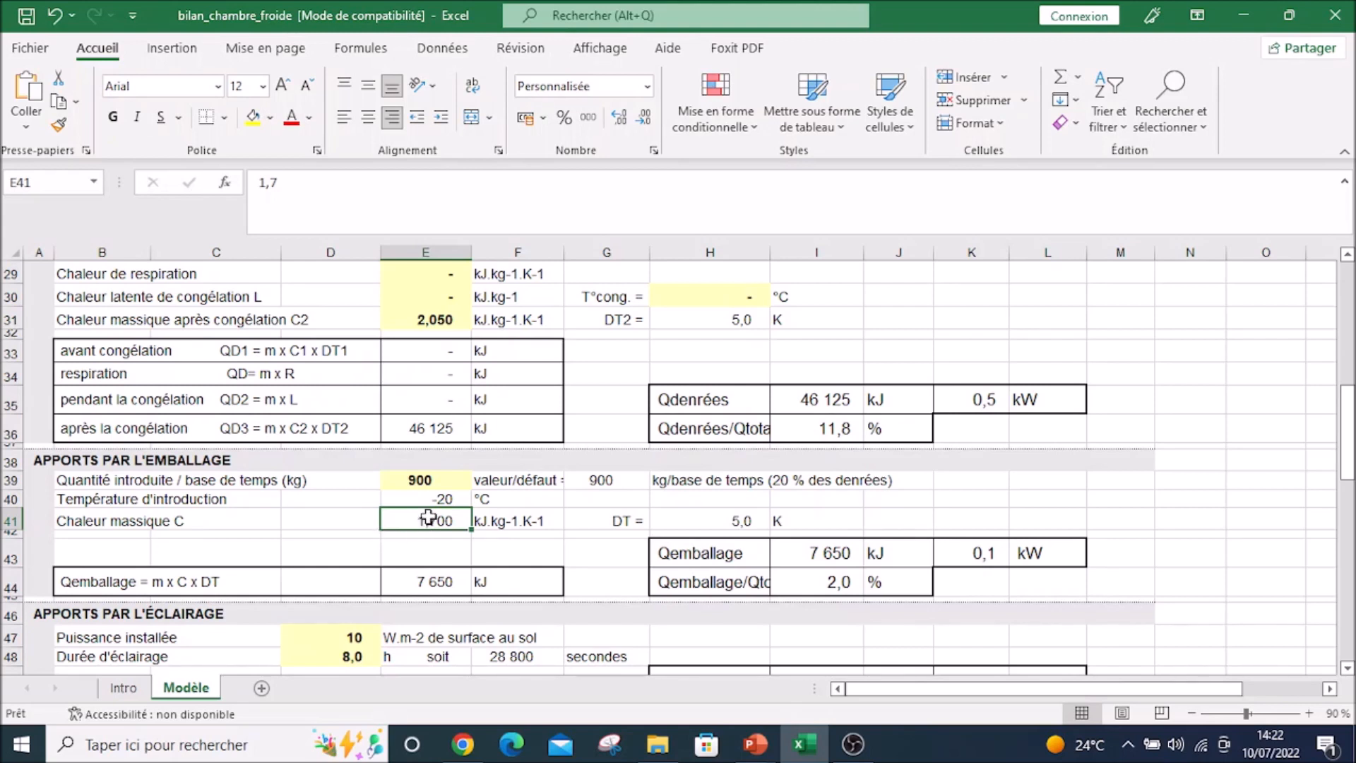
pyautogui.write('2')
pyautogui.press('Return')
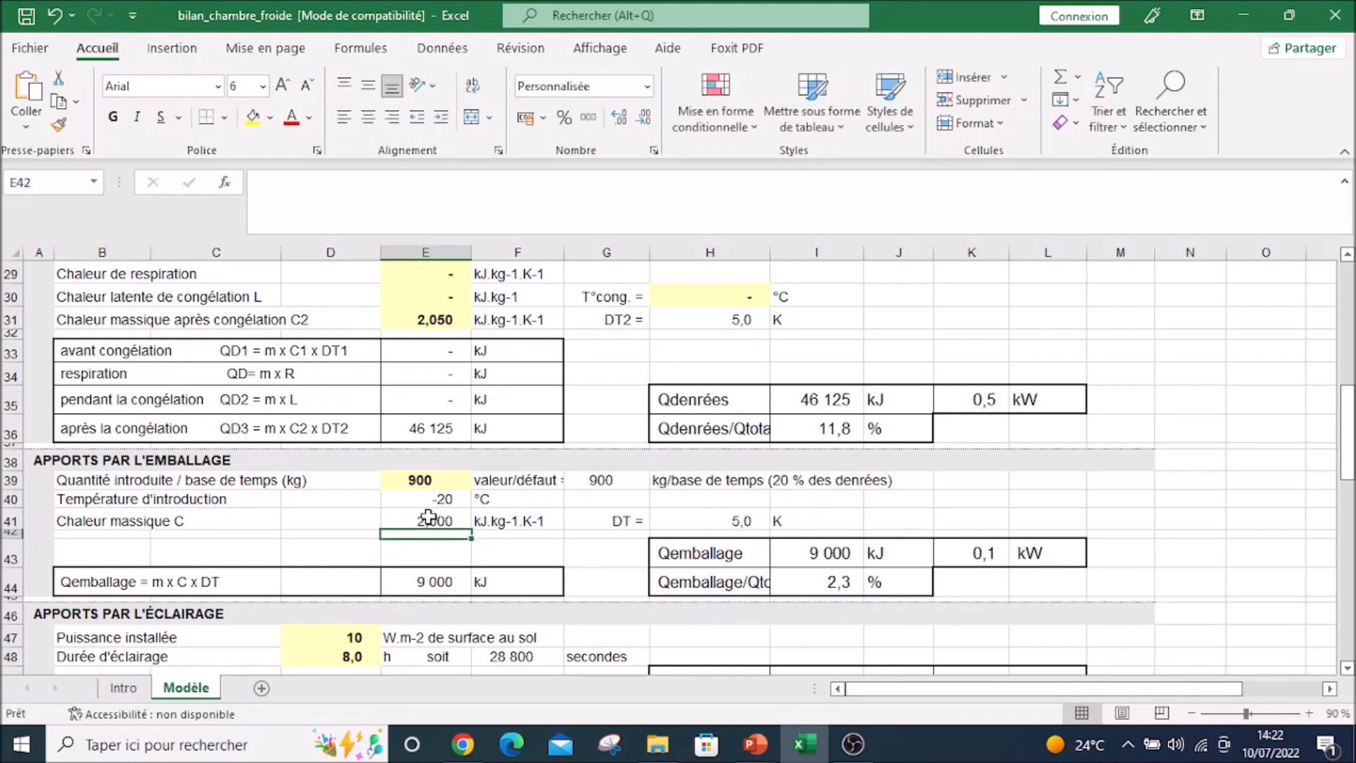
pyautogui.click(856, 553)
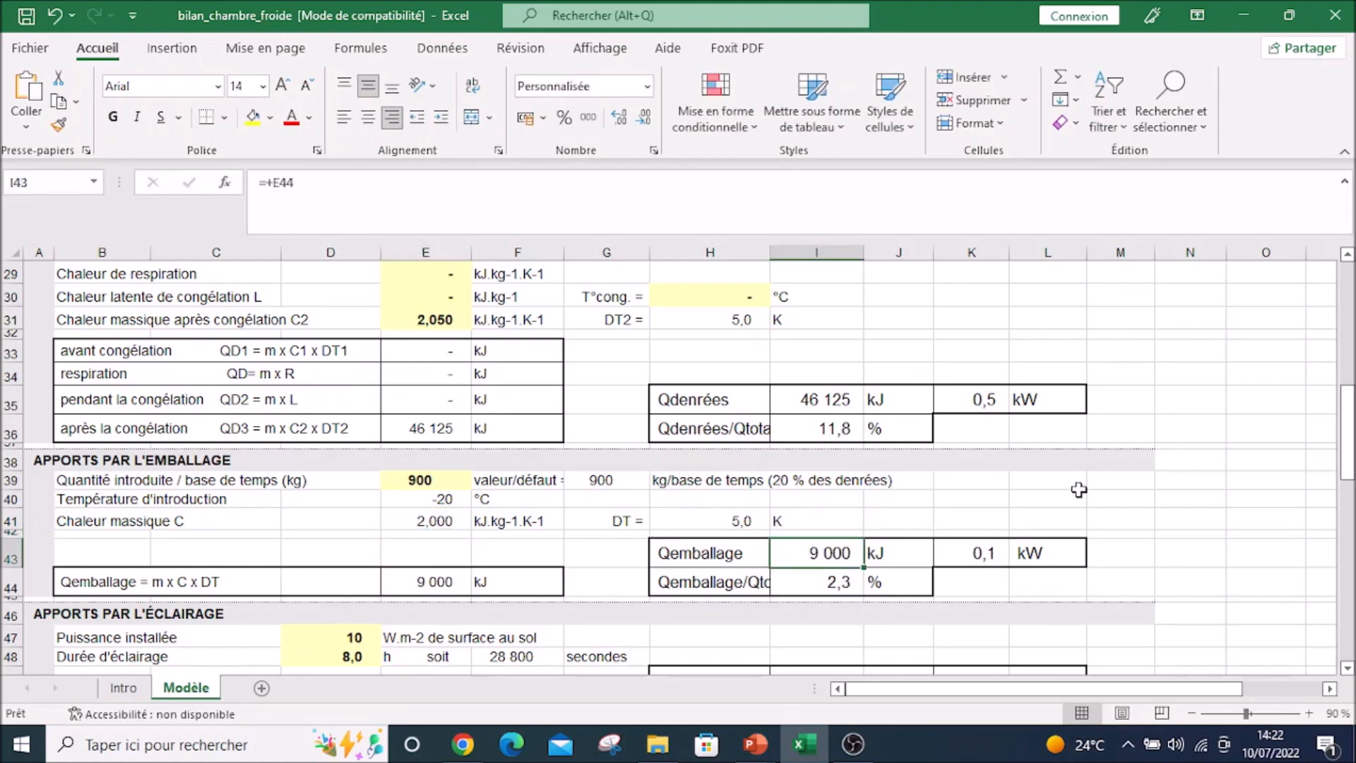
# Step: Examine the lighting heat gain section with its installed power and lighting duration
pyautogui.scroll(-2, 1079, 490)
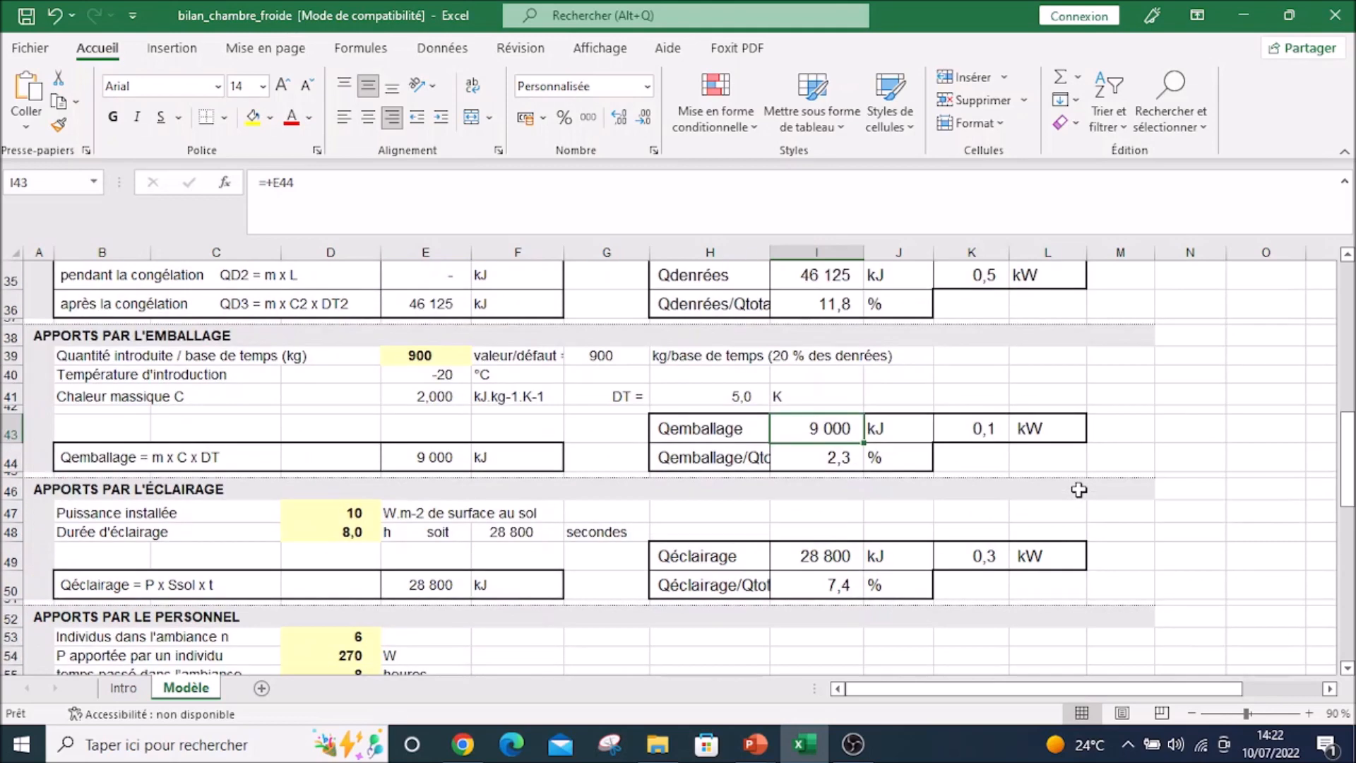
pyautogui.click(343, 510)
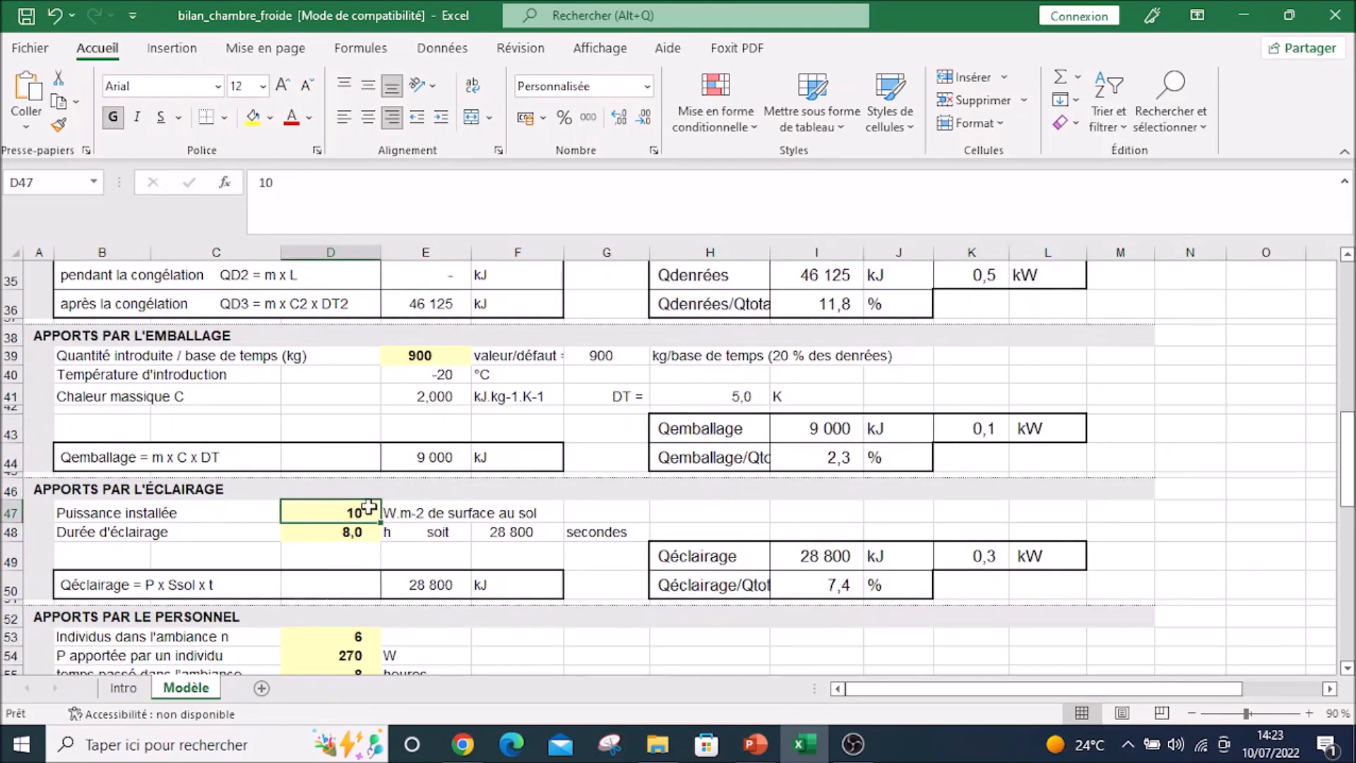
pyautogui.scroll(-1, 361, 509)
pyautogui.moveTo(10, 426); pyautogui.dragTo(11, 499)
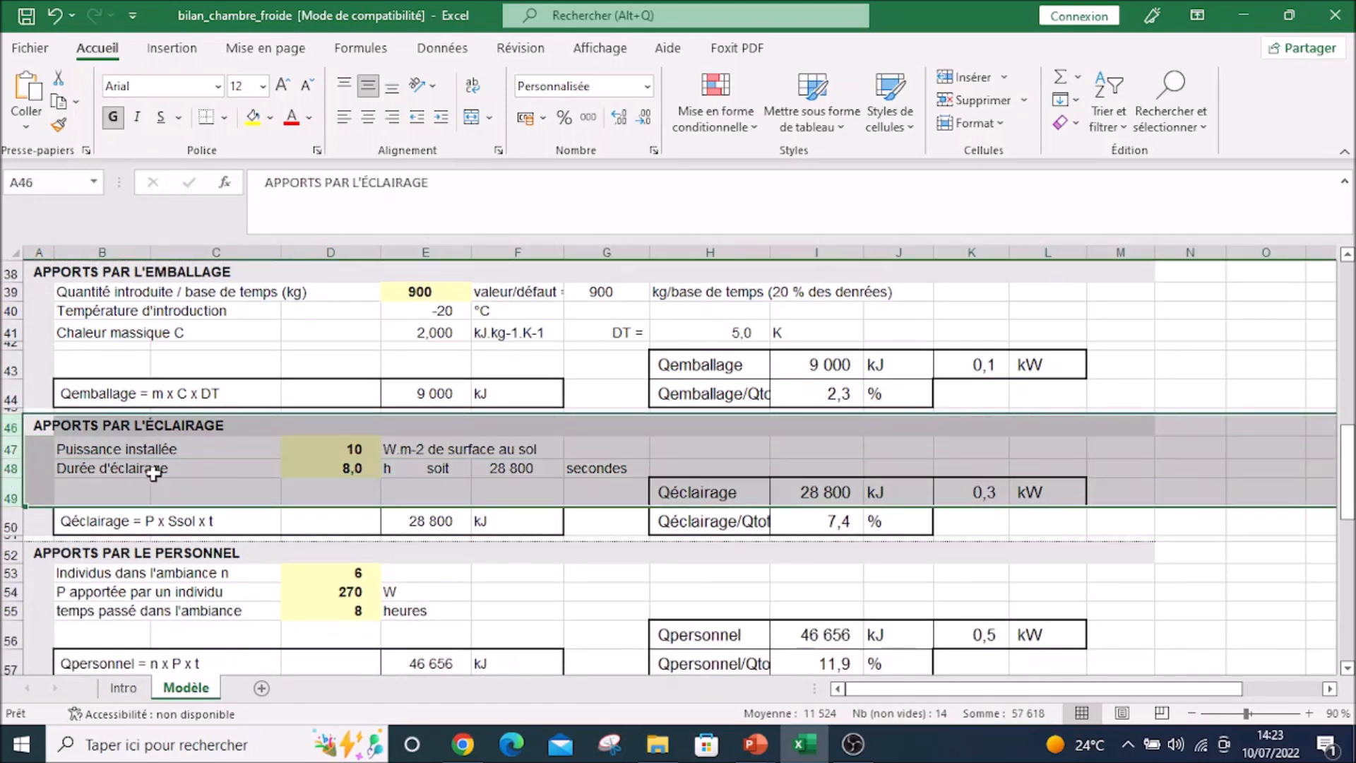
# Step: Check the lighting's installed power, lighting duration and the Qéclairage result
pyautogui.click(360, 452)
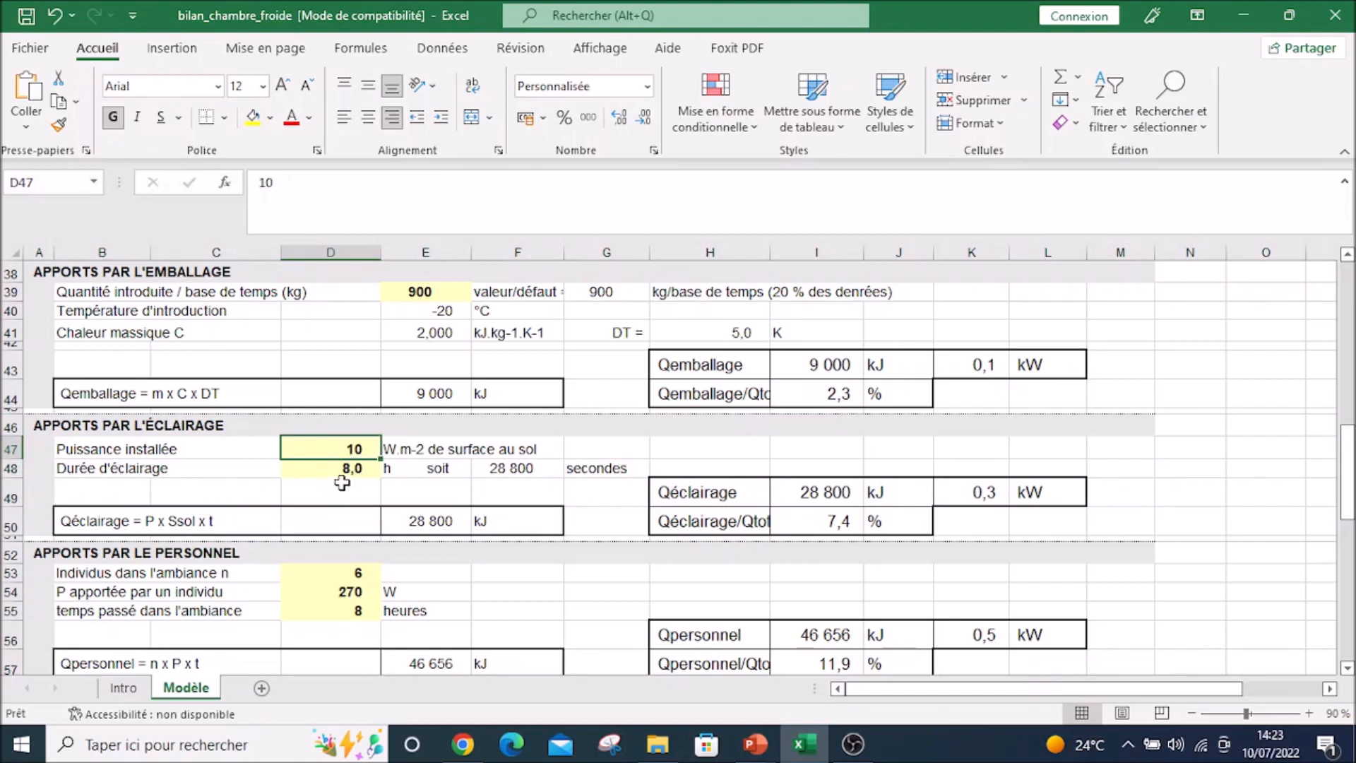
pyautogui.click(301, 469)
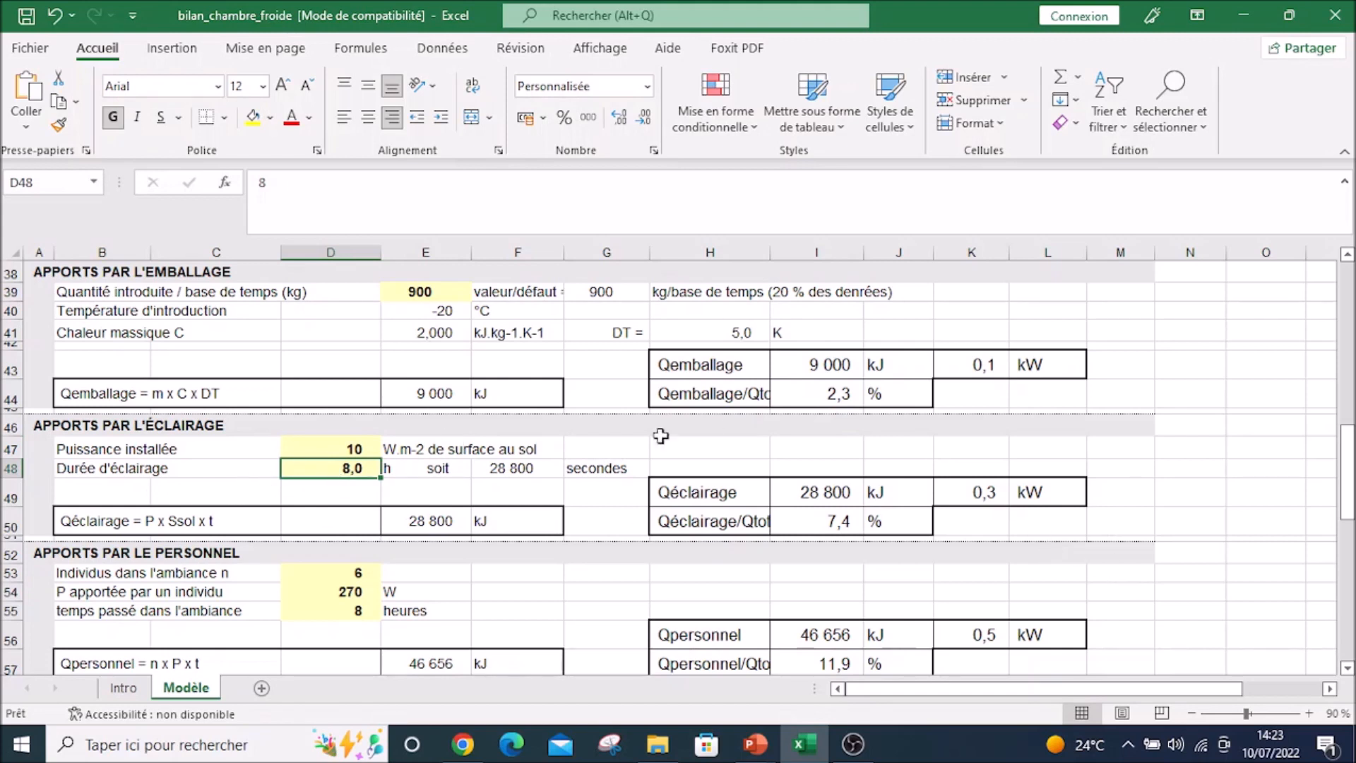
pyautogui.click(819, 494)
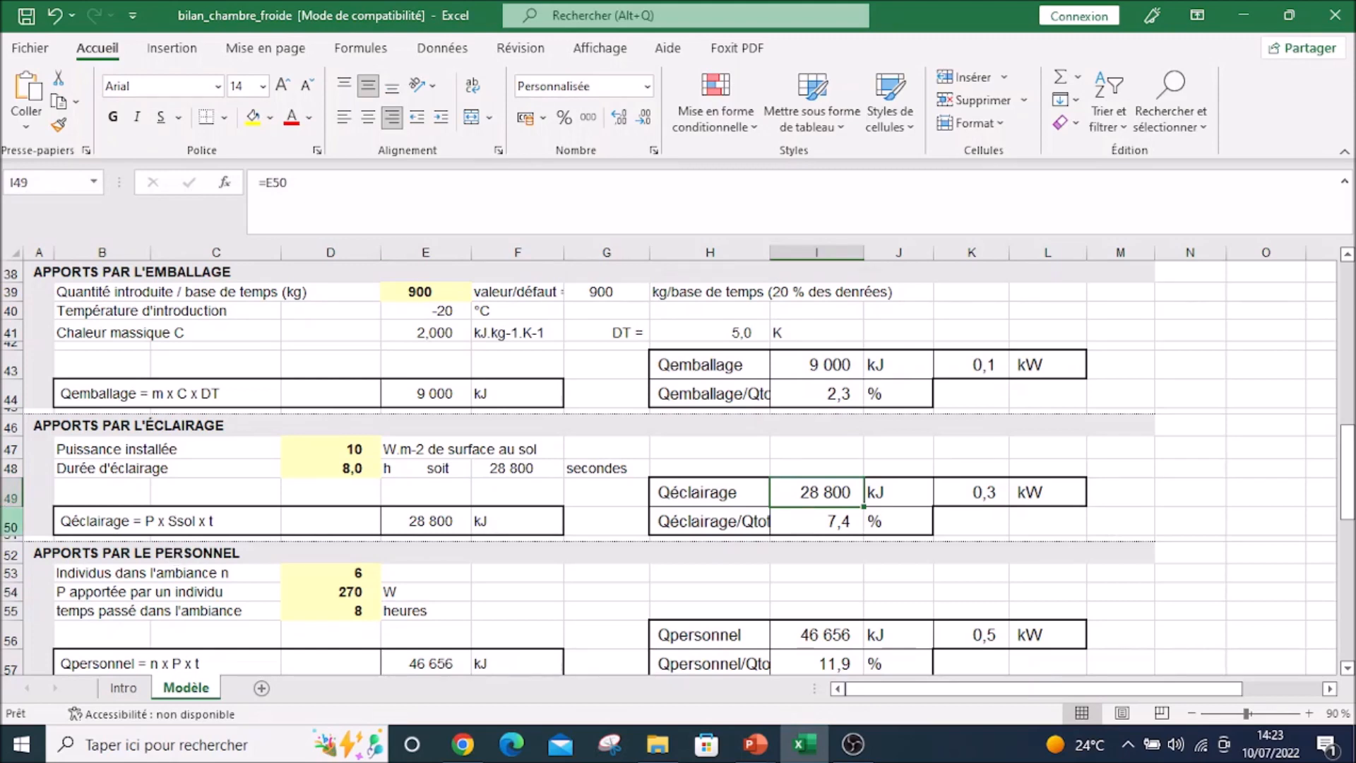
# Step: In the personnel heat gain section, set the number of individuals in the room to 1
pyautogui.scroll(-3, 12, 346)
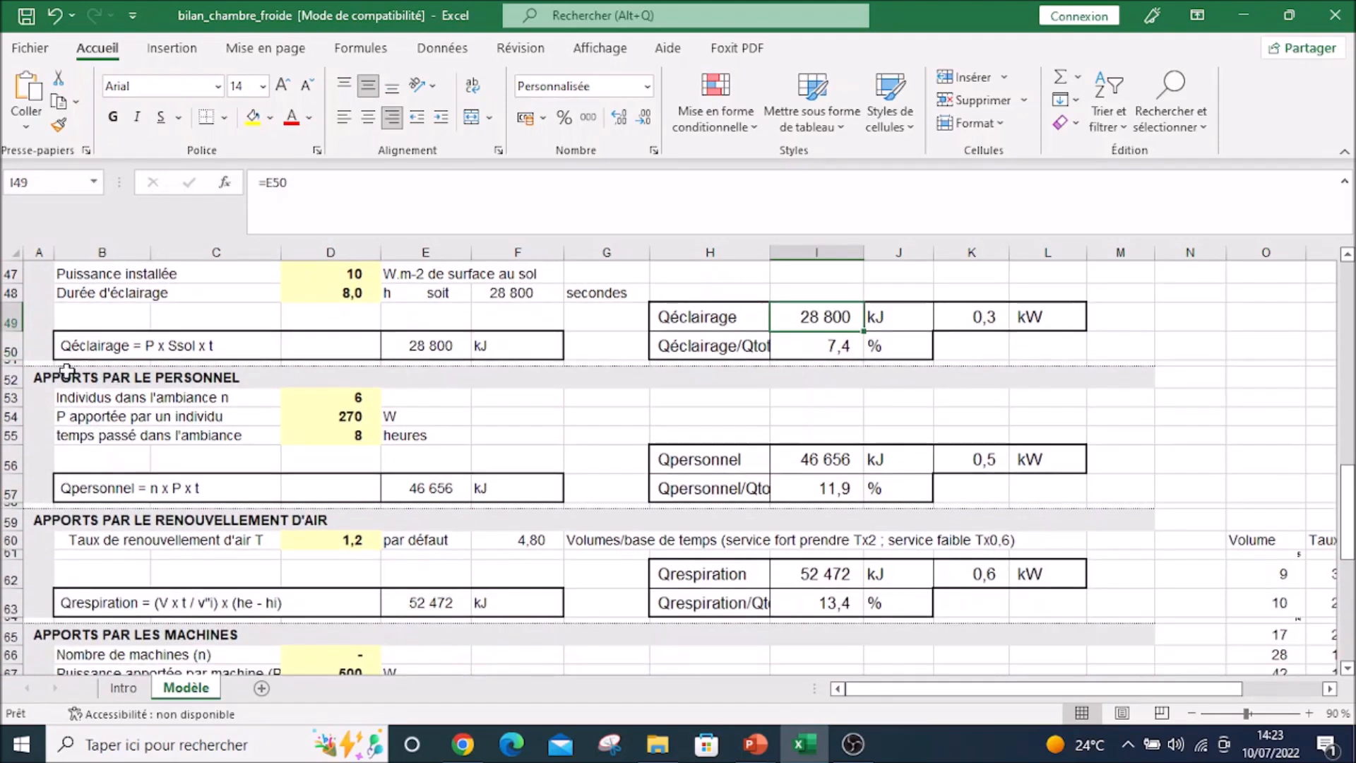
pyautogui.click(66, 372)
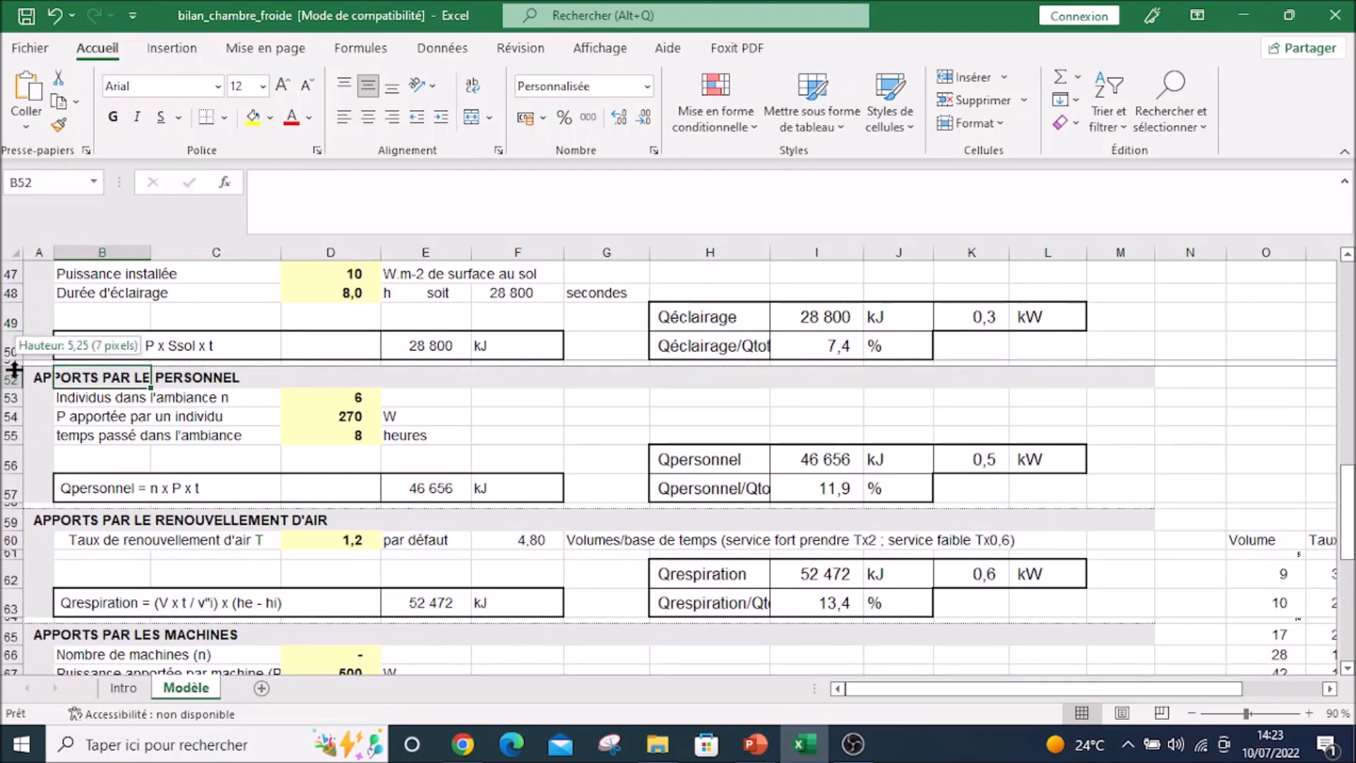
pyautogui.moveTo(14, 375); pyautogui.dragTo(8, 466)
pyautogui.scroll(2, 356, 450)
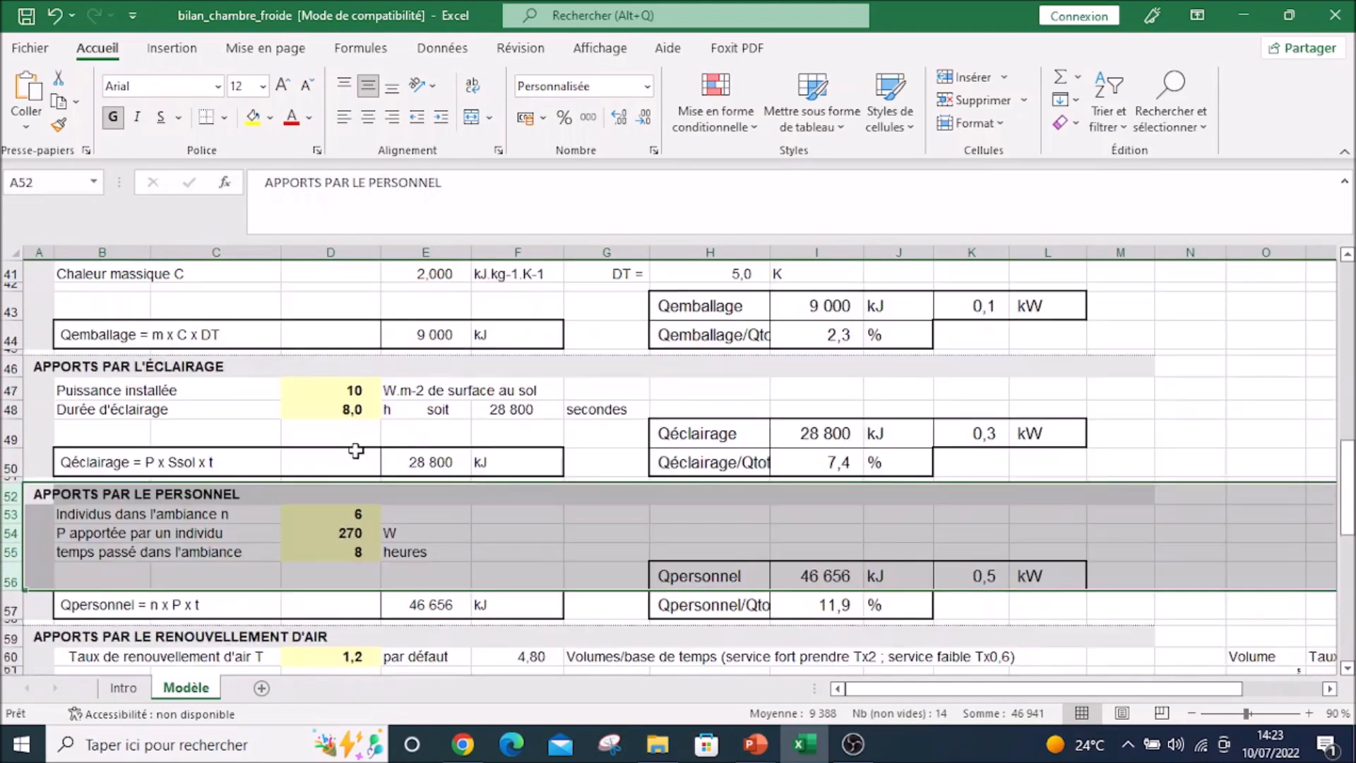
pyautogui.scroll(-1, 347, 466)
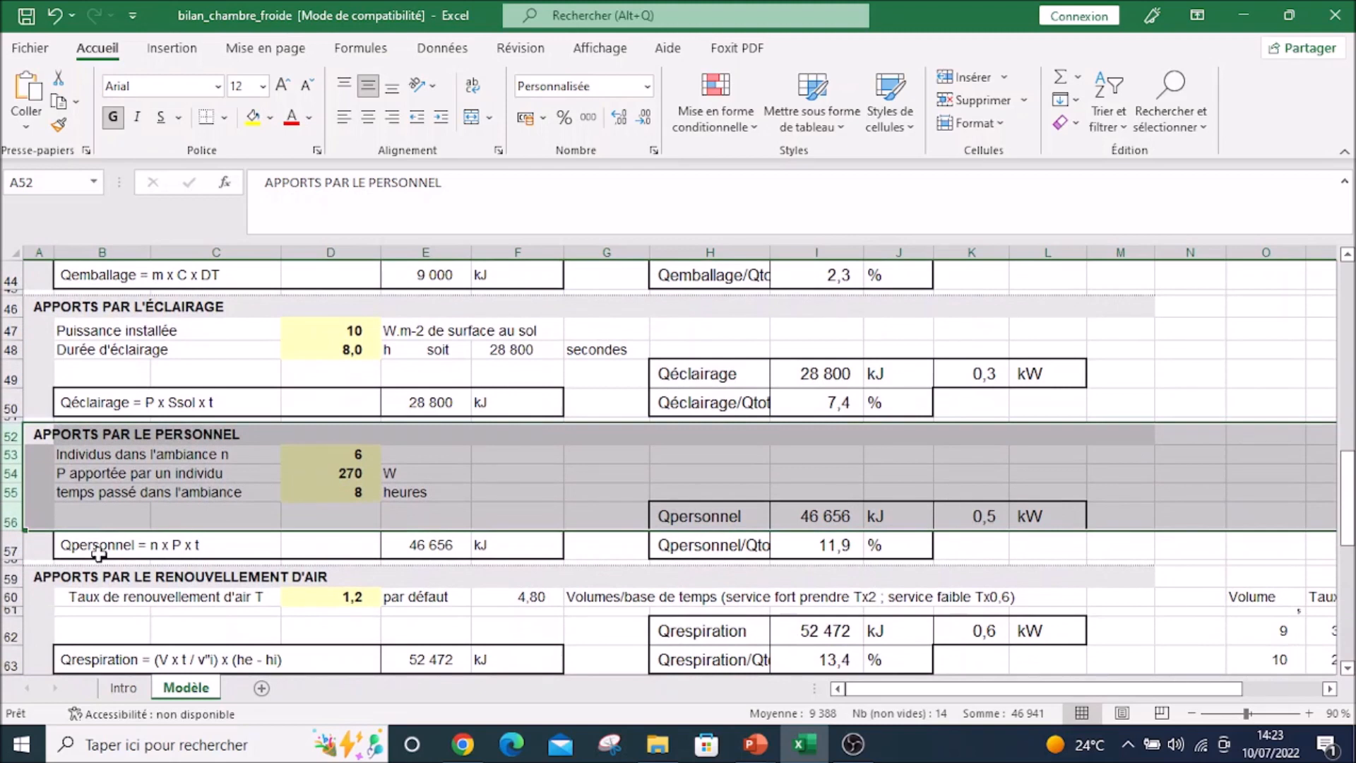
pyautogui.click(313, 501)
pyautogui.click(348, 458)
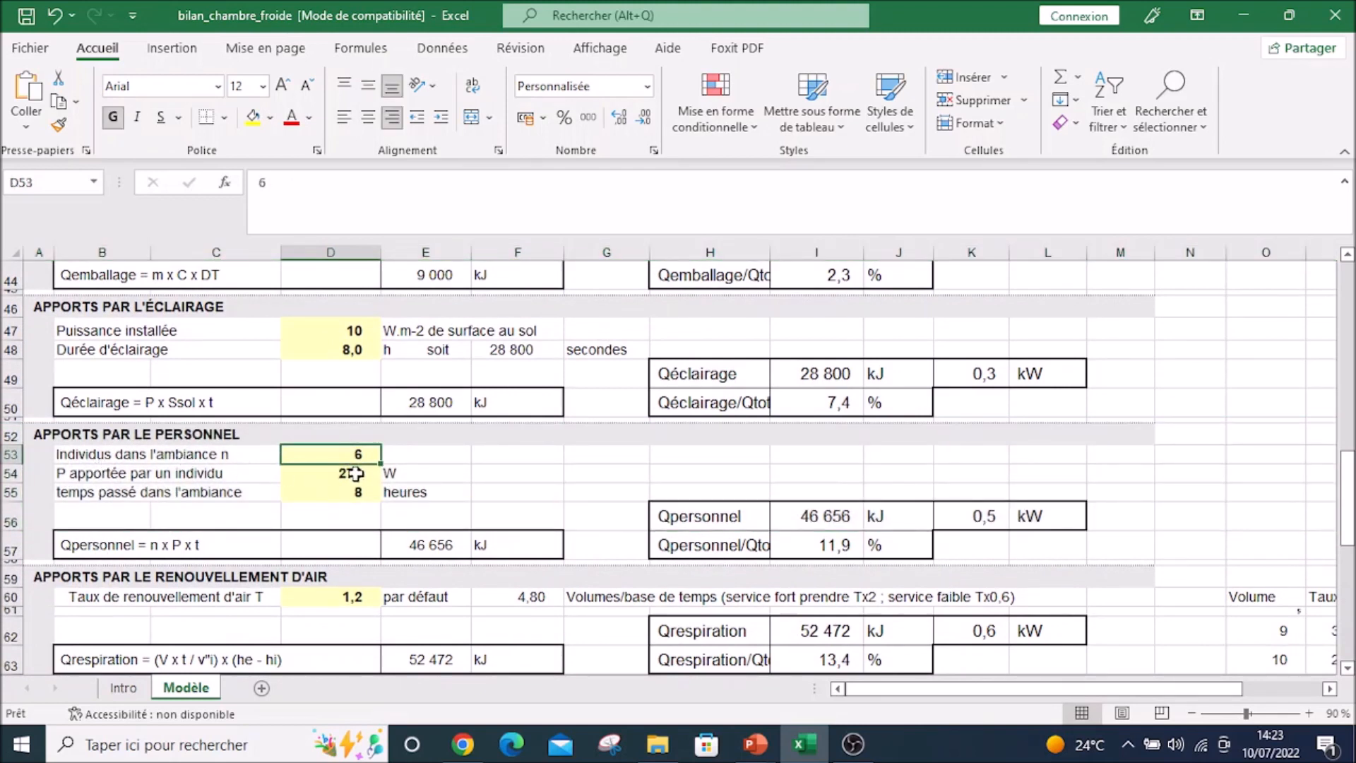
pyautogui.write('1')
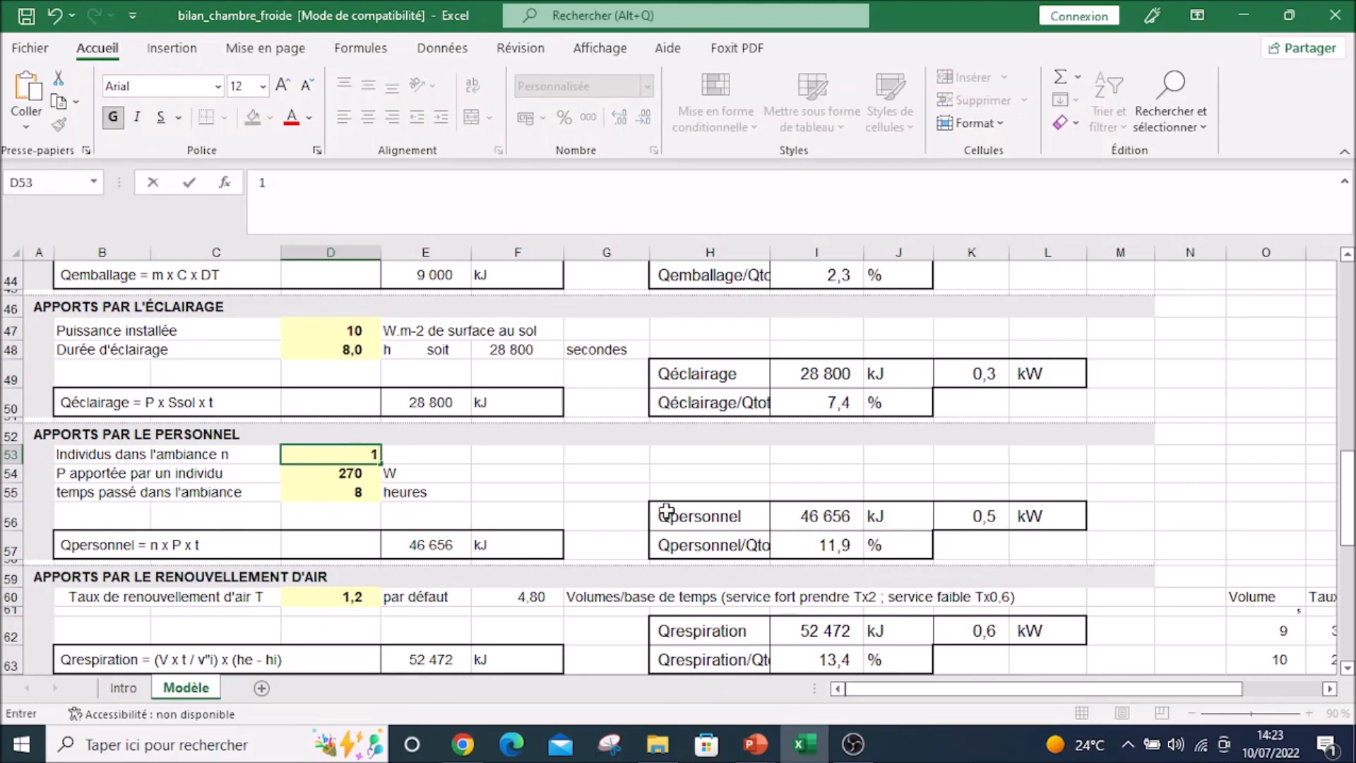
# Step: Switch to the PowerPoint exercise slide and review the line giving the person's heat output and working hours
pyautogui.click(755, 744)
pyautogui.click(708, 593)
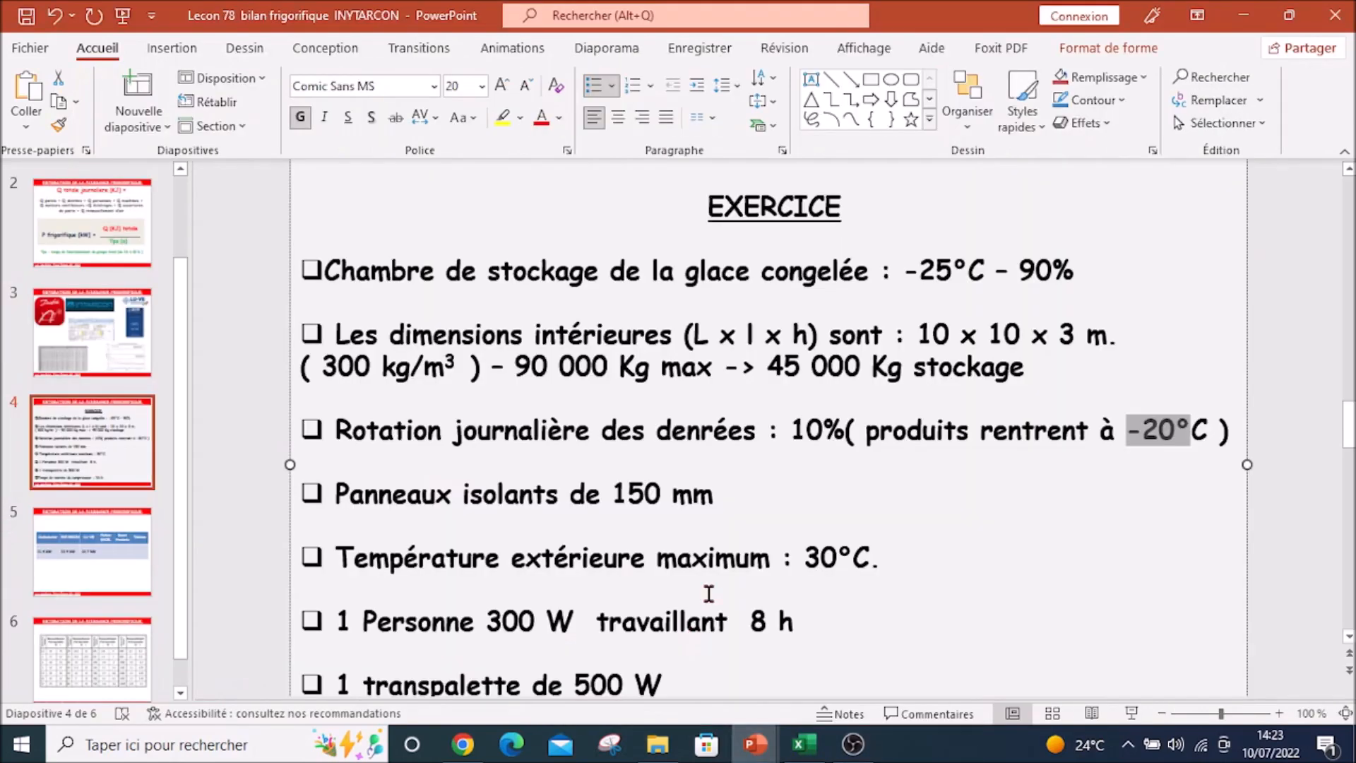
pyautogui.scroll(-1, 716, 527)
pyautogui.moveTo(342, 574); pyautogui.dragTo(808, 602)
pyautogui.click(578, 596)
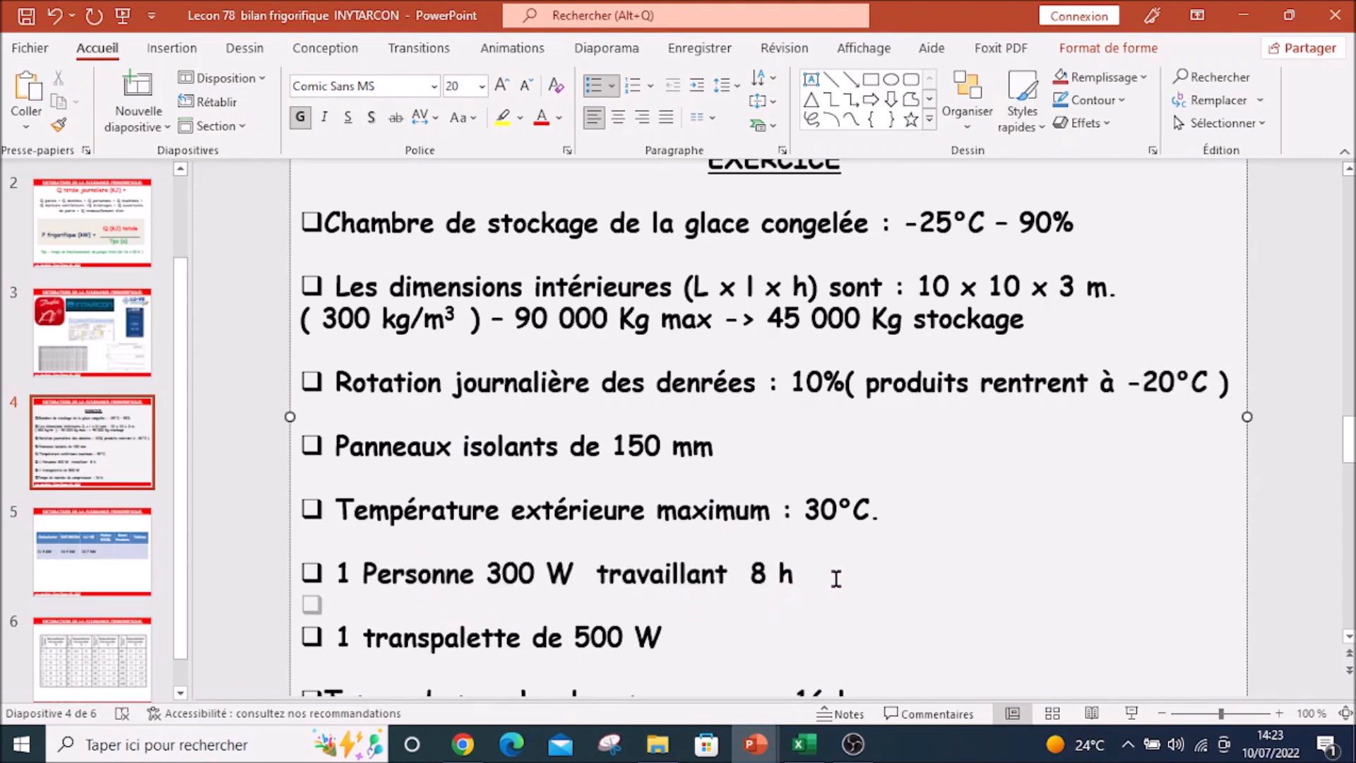
pyautogui.click(509, 572)
# Step: Switch back to Excel, set the power contributed per individual to 300 W, and check the time spent and the Qpersonnel result
pyautogui.hotkey('alt', 'Tab')
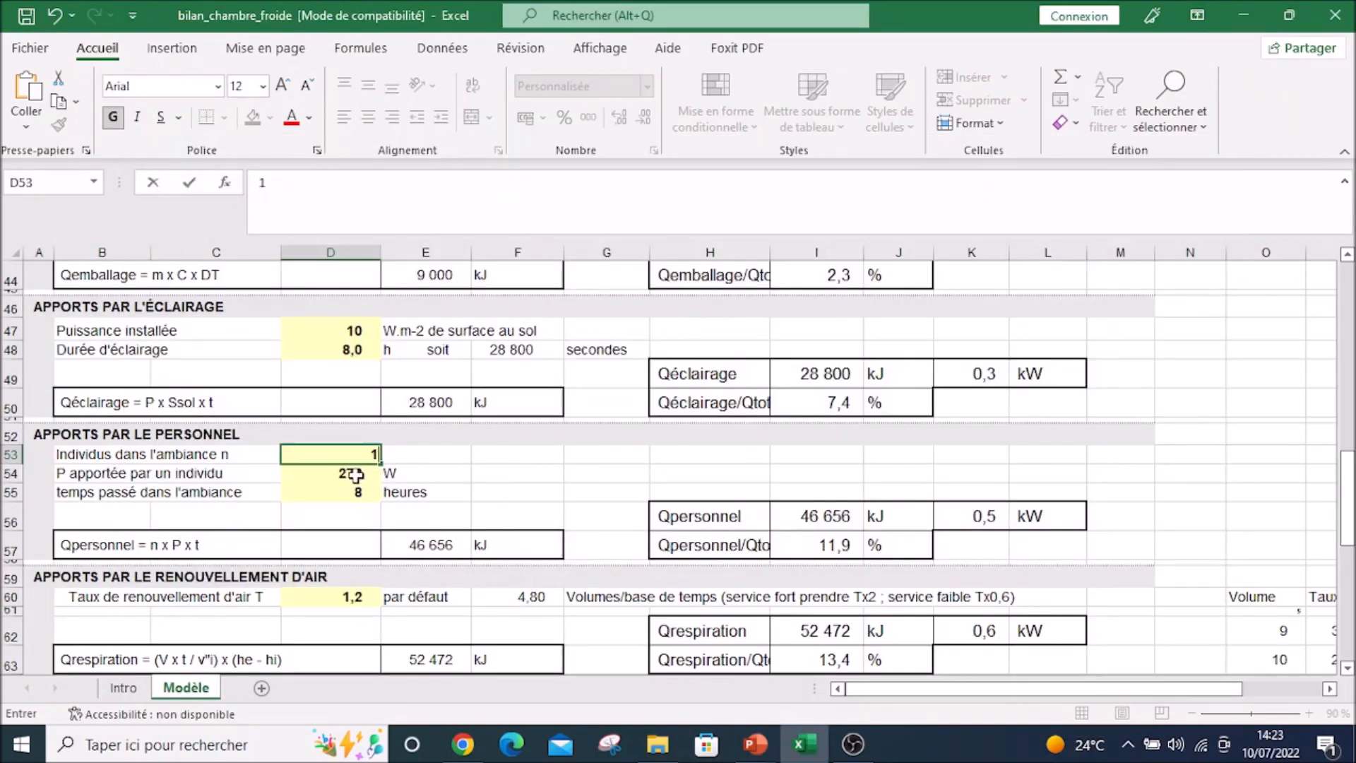
pyautogui.press('Return')
pyautogui.write('300')
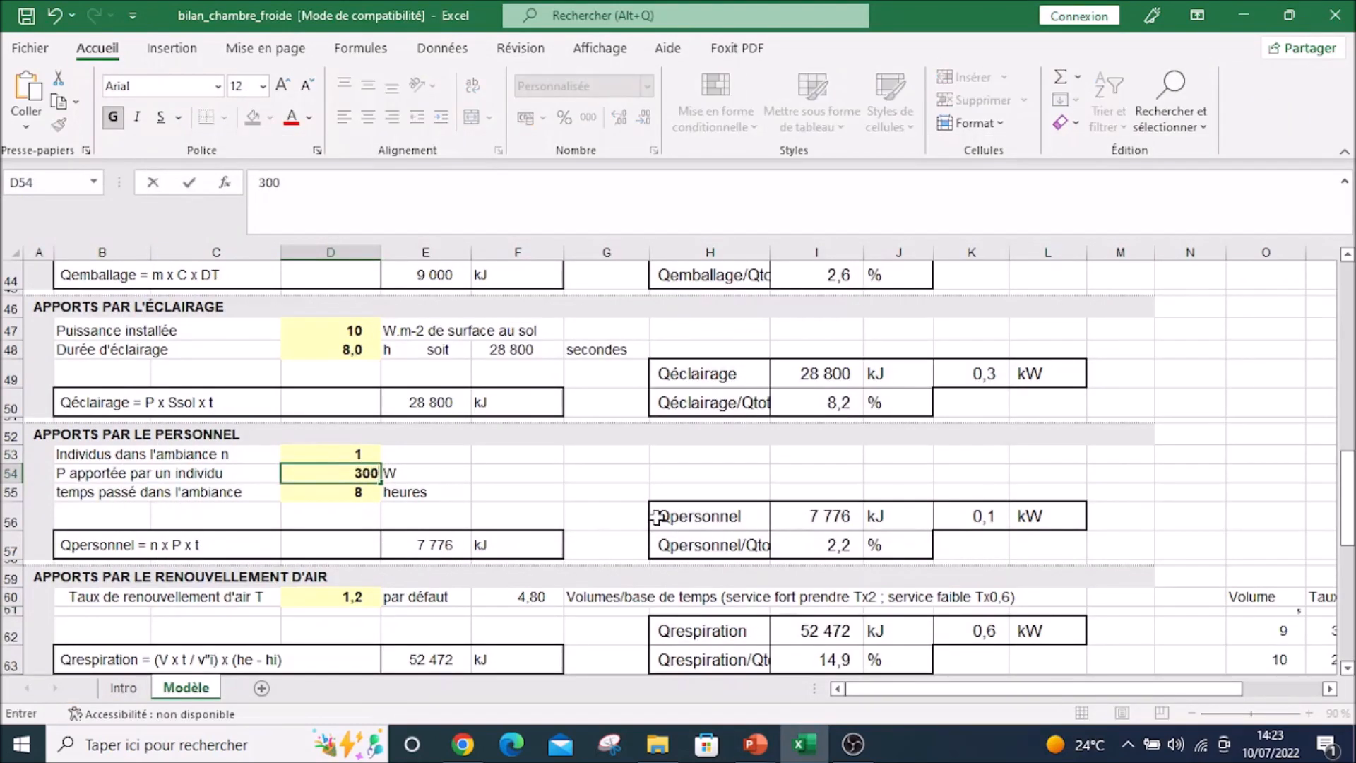
pyautogui.click(500, 479)
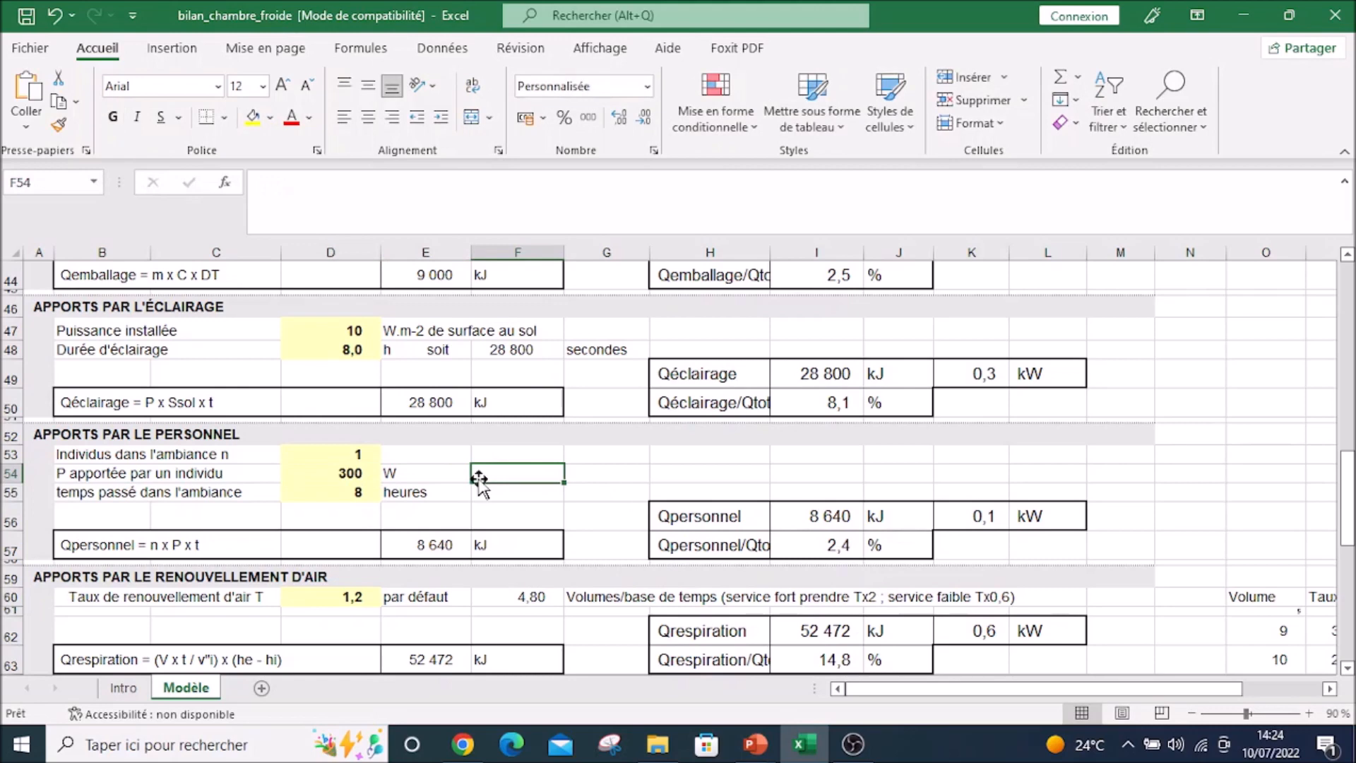
pyautogui.click(340, 497)
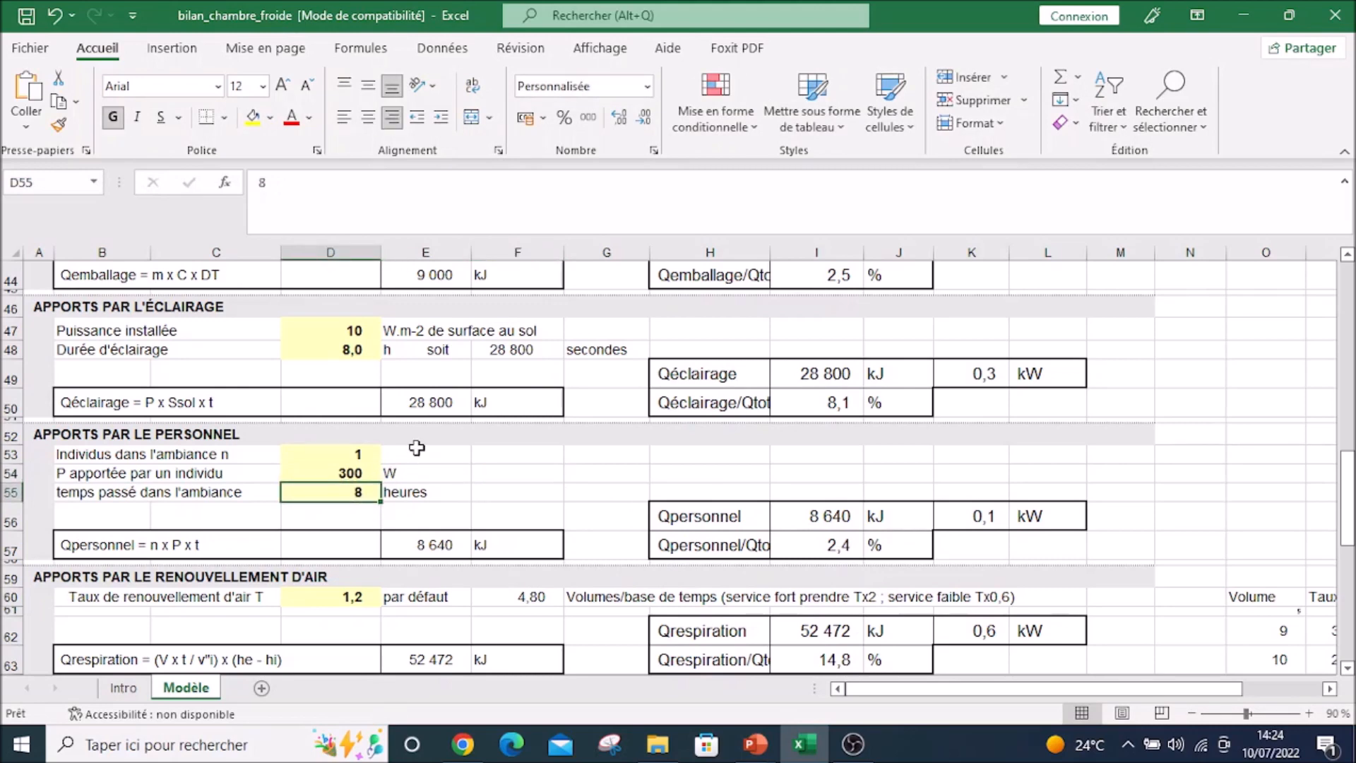
pyautogui.scroll(-1, 416, 448)
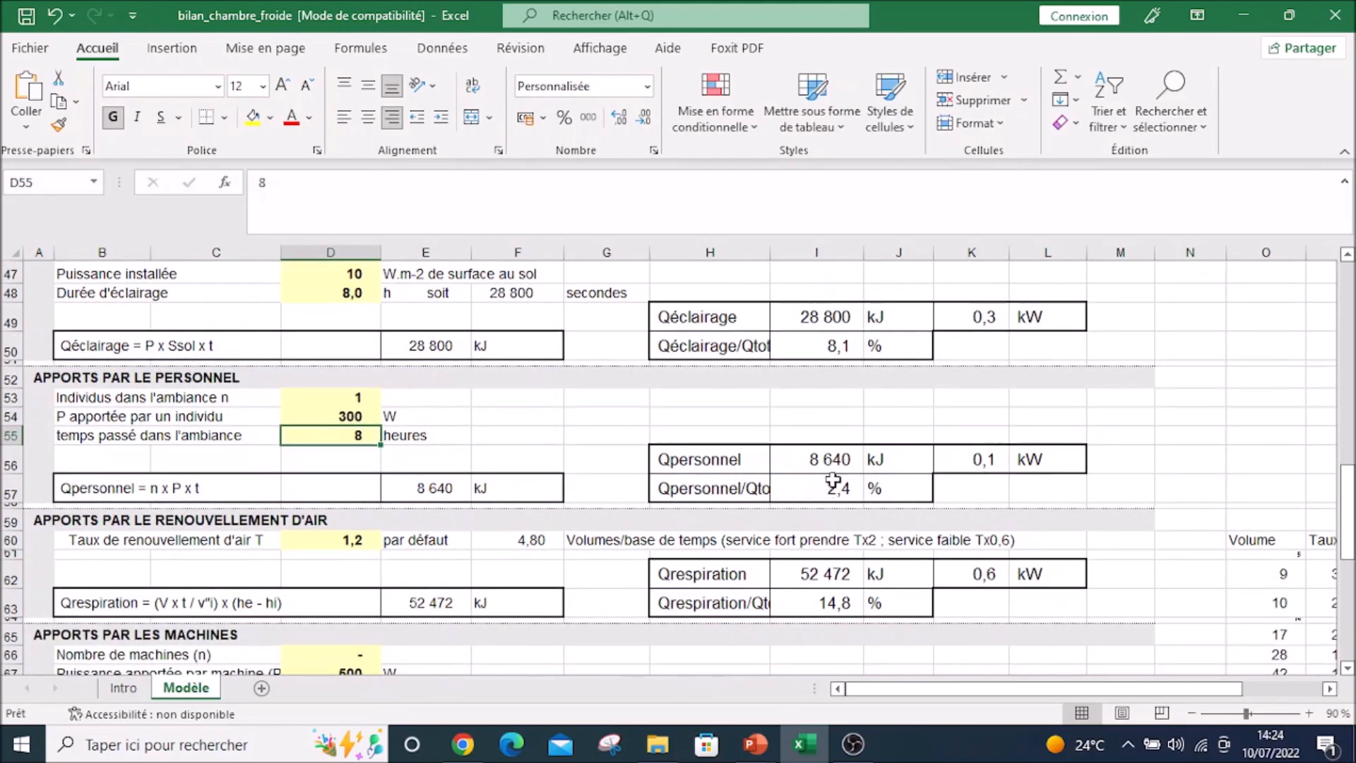
pyautogui.click(833, 460)
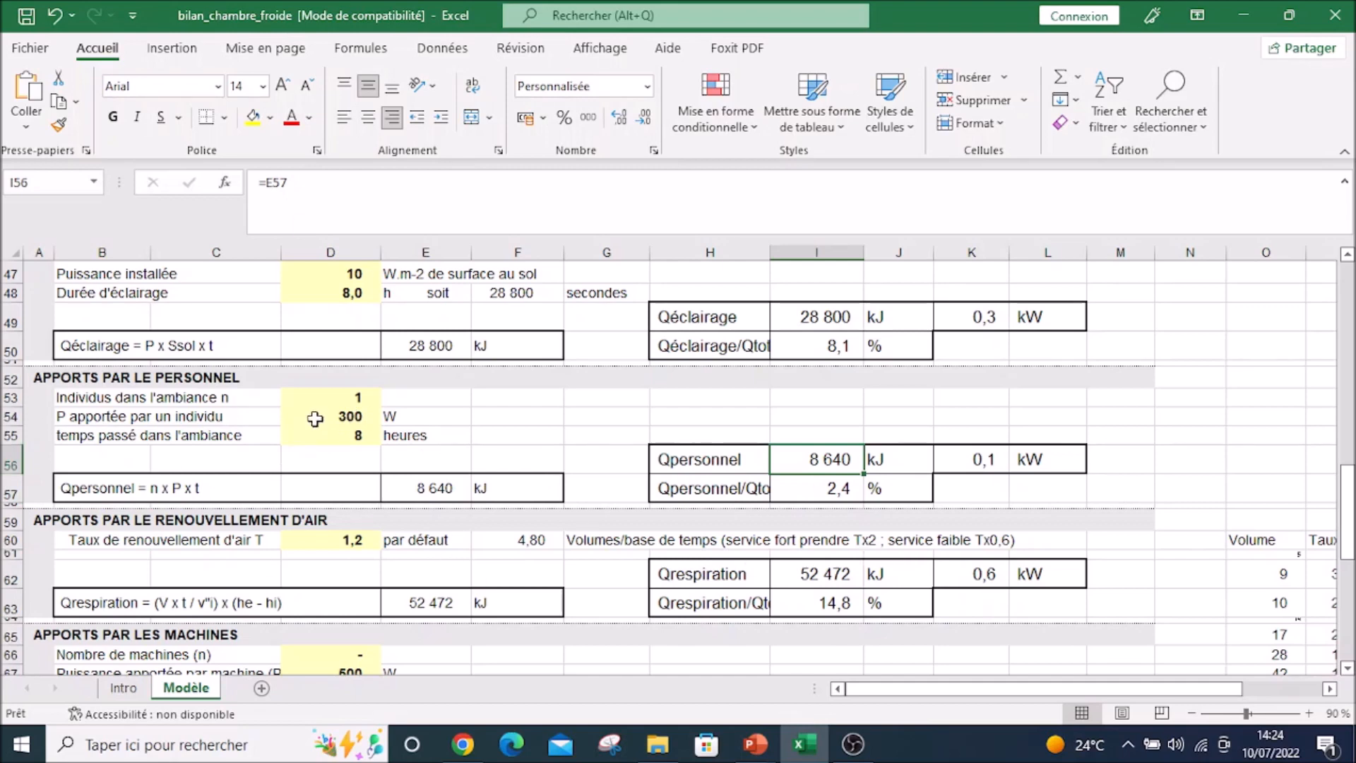
# Step: Inspect the RECHERCHE formula behind the default air renewal rate without changing it
pyautogui.scroll(-2, 462, 503)
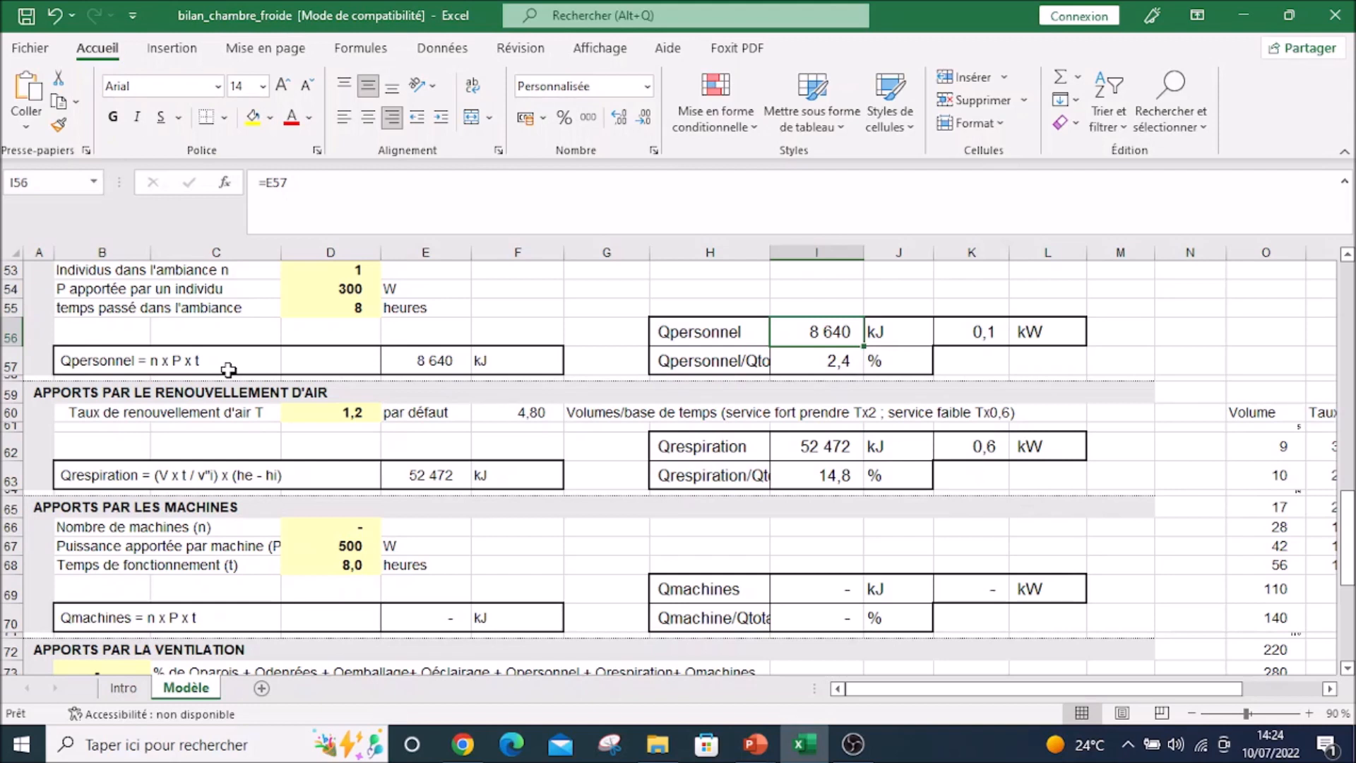
pyautogui.click(521, 411)
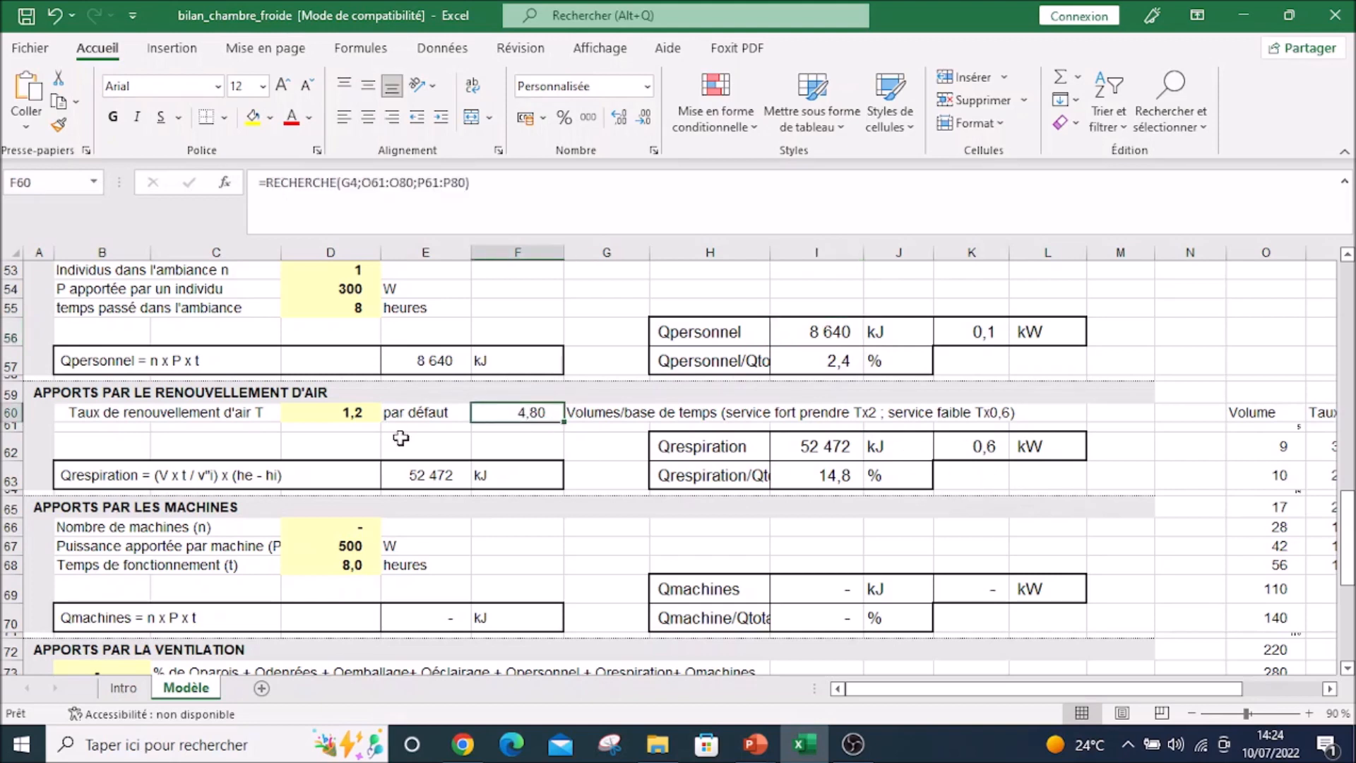
pyautogui.doubleClick(516, 412)
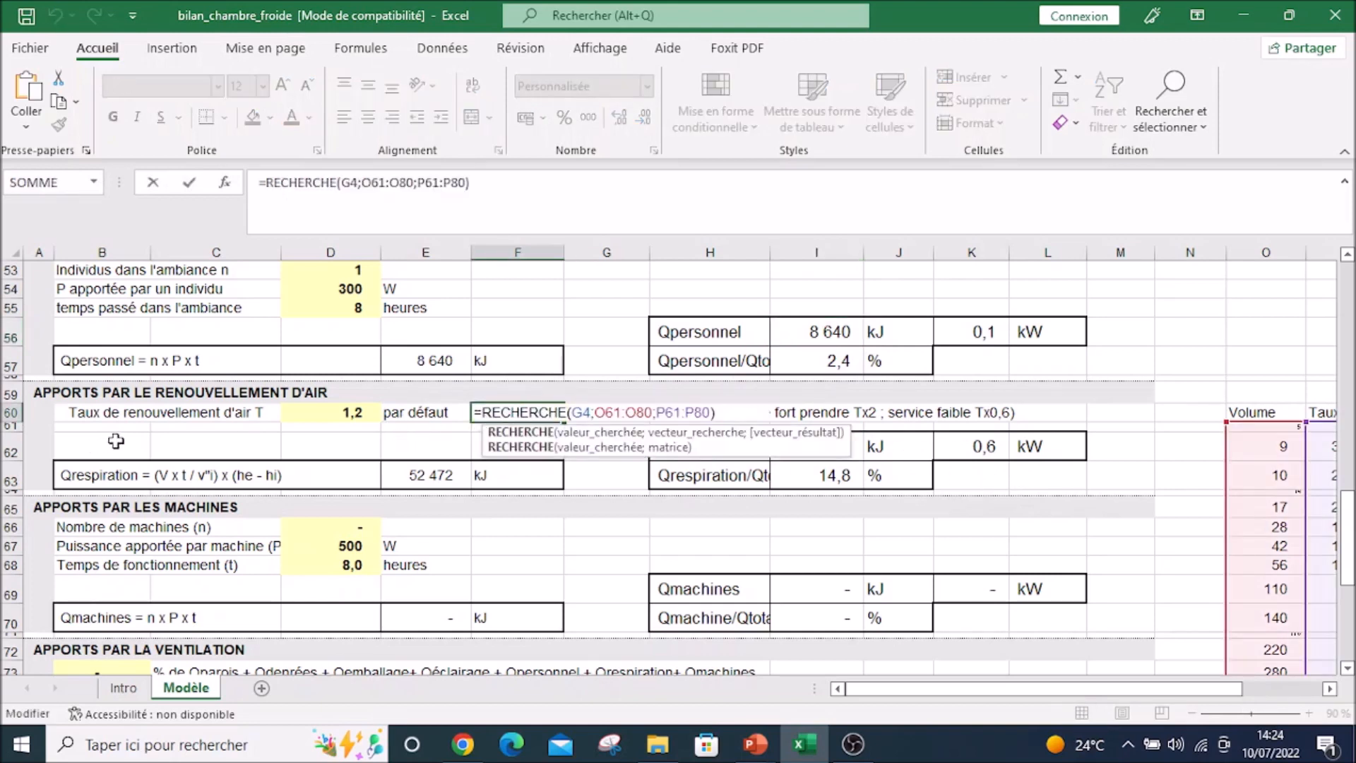
pyautogui.press('Escape')
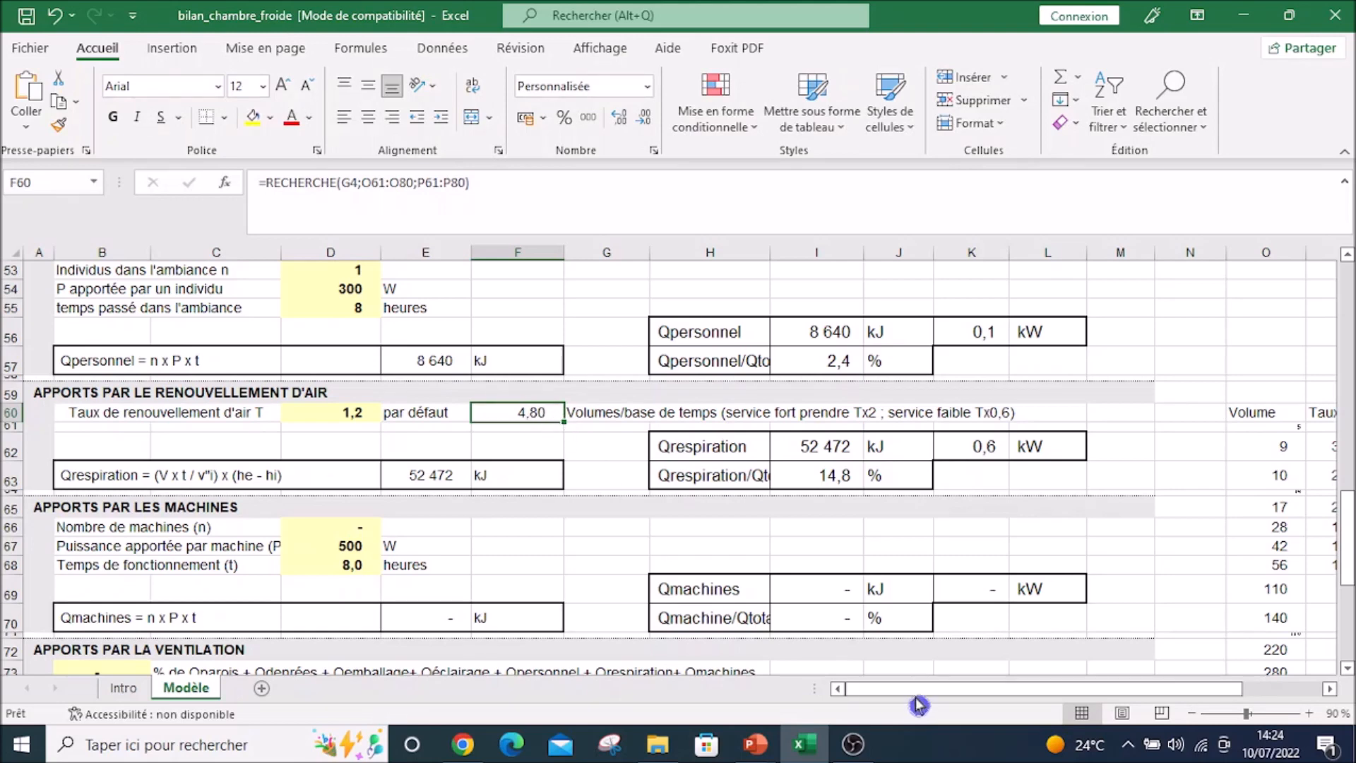
# Step: Examine the volume and air renewal rate table, checking the rate on the row for volume 280
pyautogui.moveTo(928, 696); pyautogui.dragTo(1009, 696)
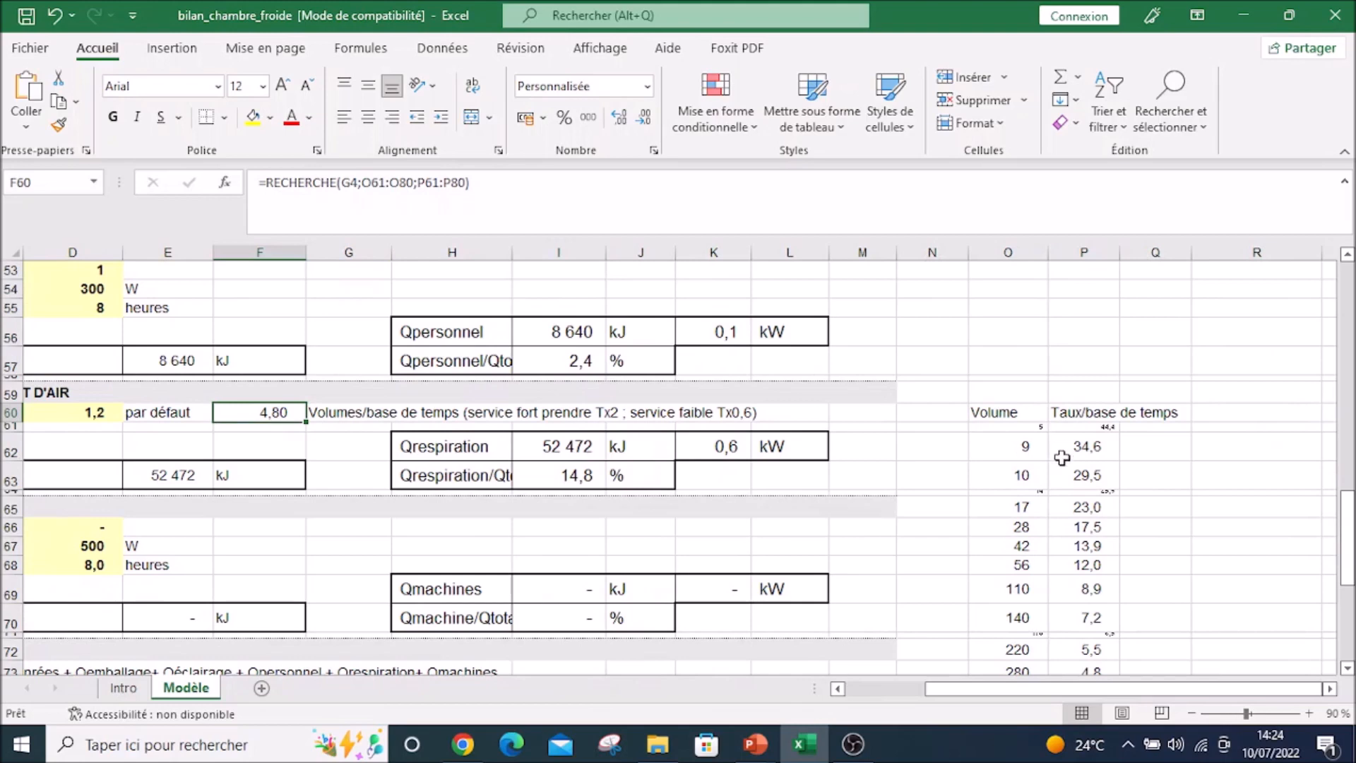
pyautogui.scroll(-1, 1062, 458)
pyautogui.scroll(-2, 1036, 473)
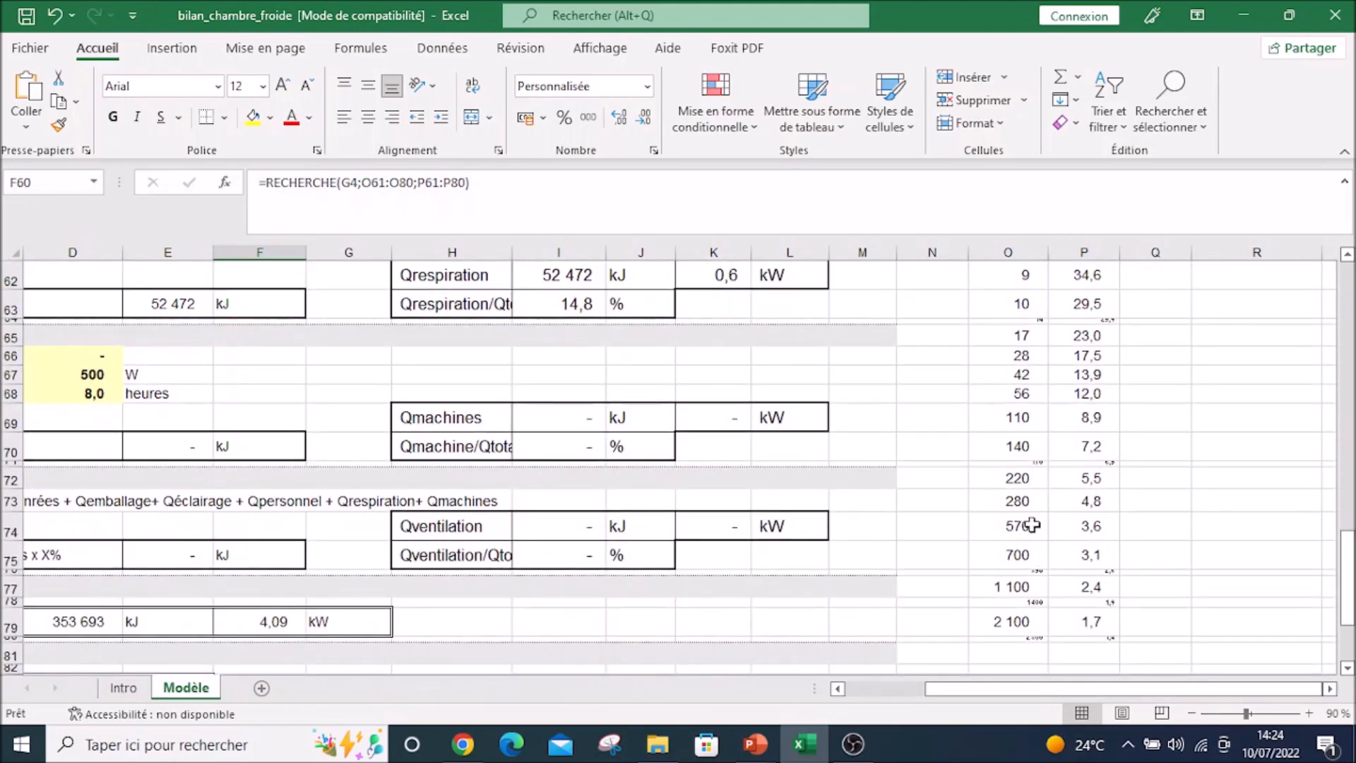
pyautogui.click(1018, 501)
pyautogui.click(1071, 505)
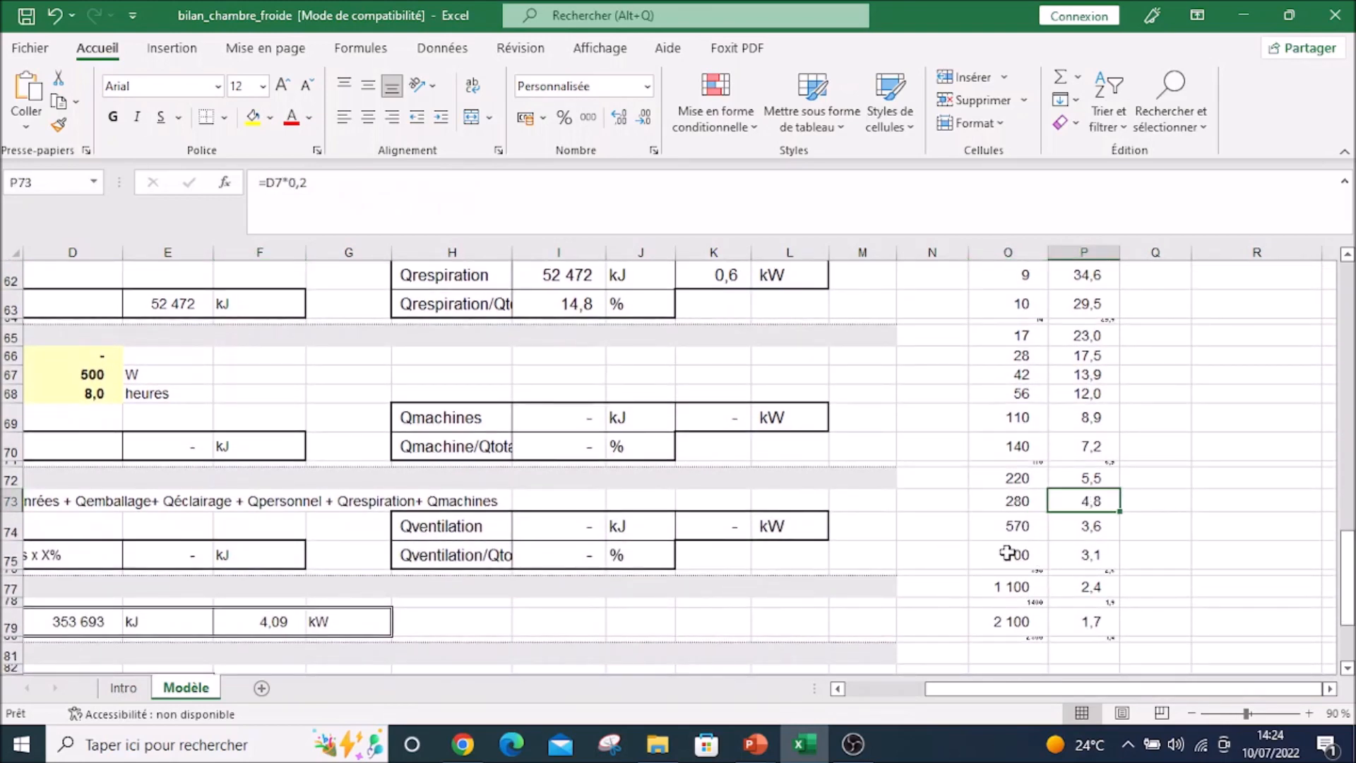
pyautogui.moveTo(932, 689); pyautogui.dragTo(863, 689)
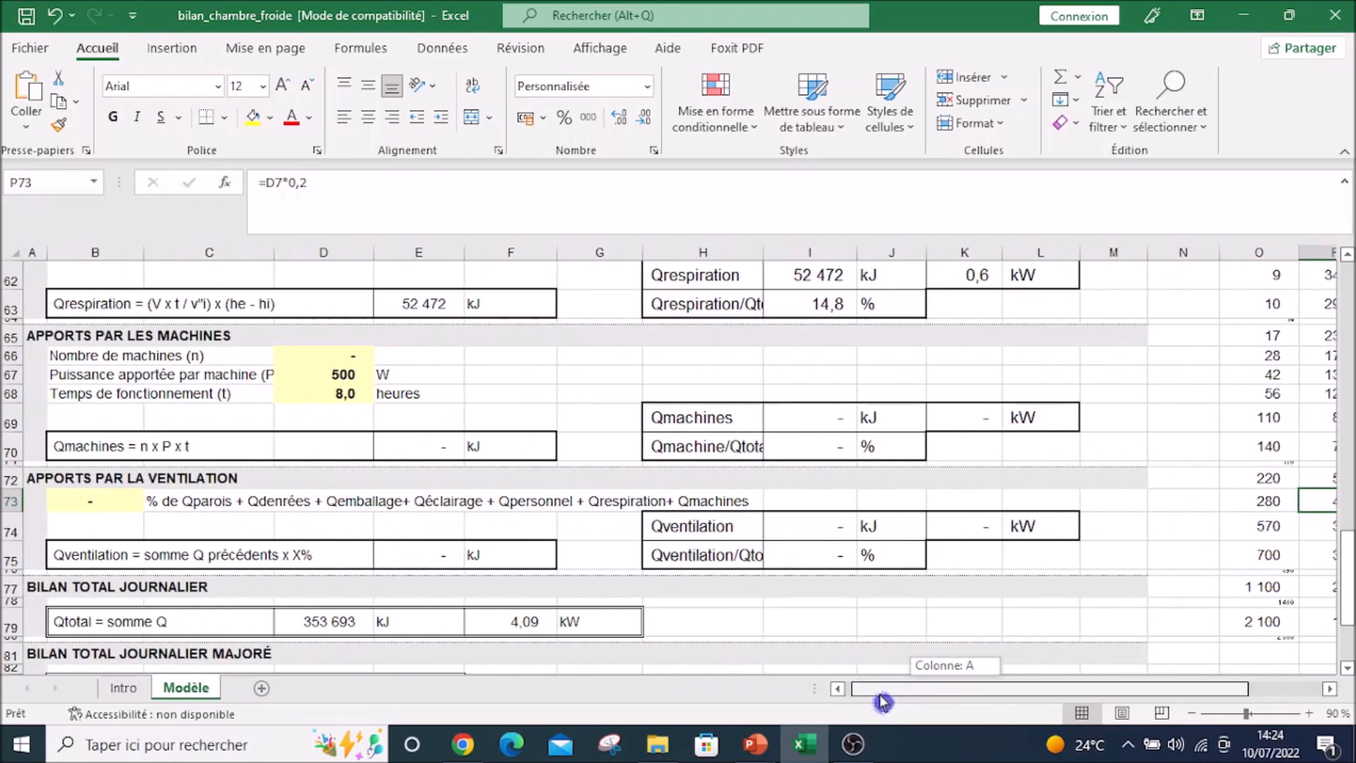
# Step: Switch to PowerPoint to review the exercise data, comparing it with the machine and ventilation sections of the Excel sheet
pyautogui.click(749, 755)
pyautogui.click(849, 661)
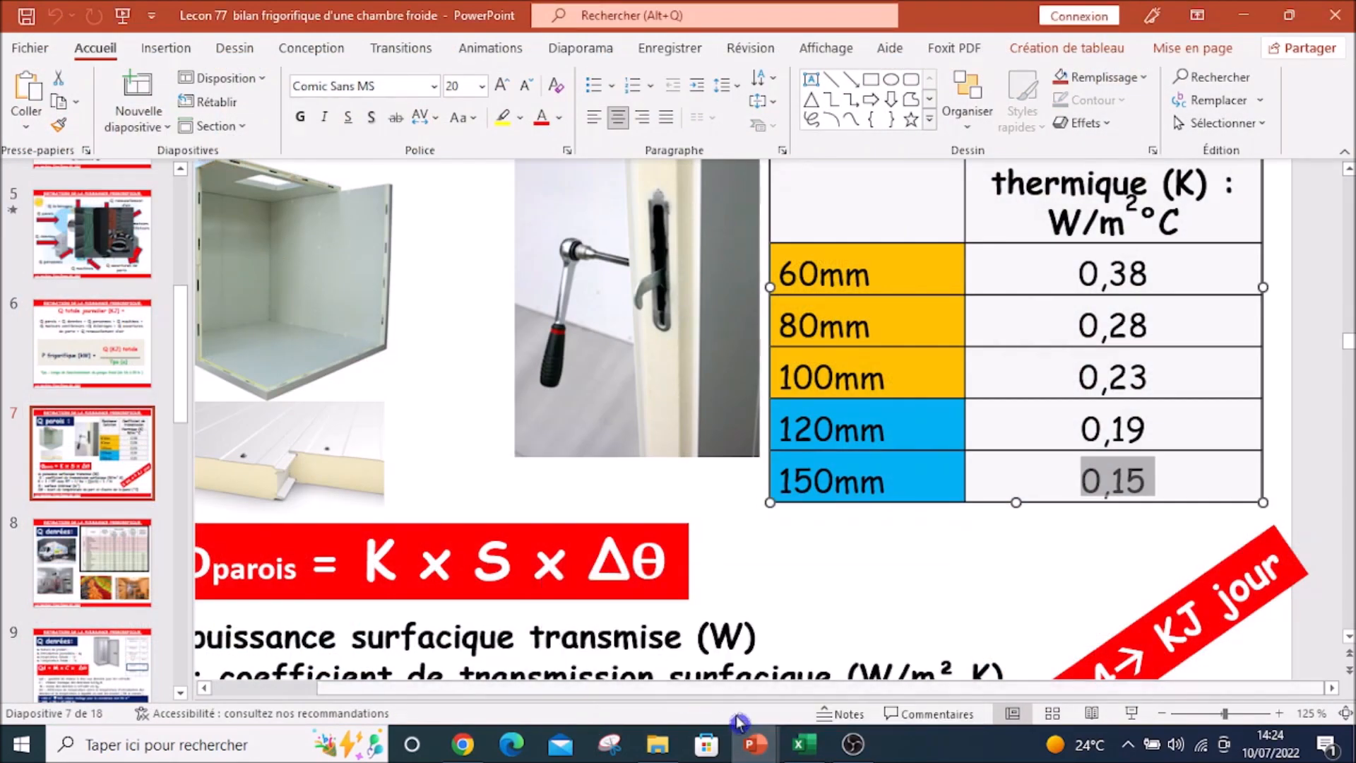
pyautogui.click(752, 746)
pyautogui.click(862, 657)
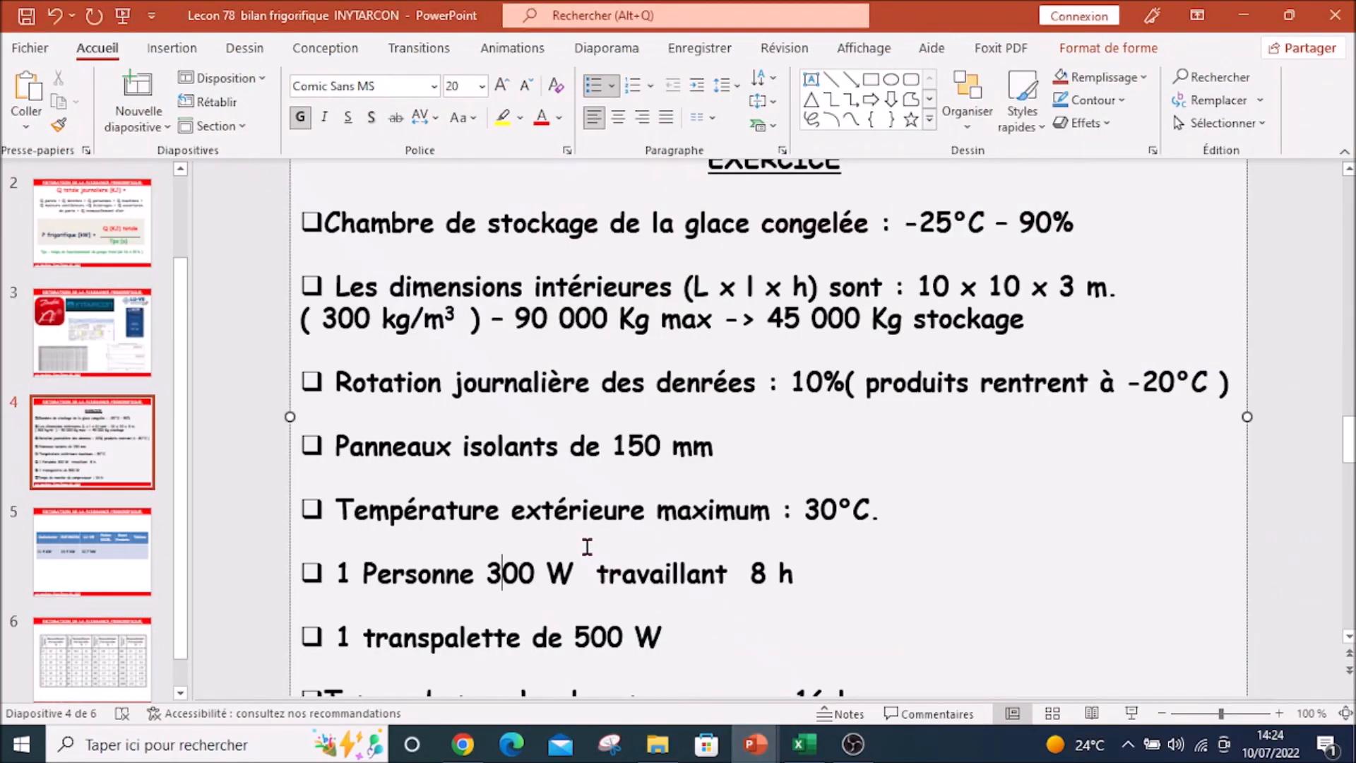
pyautogui.click(62, 680)
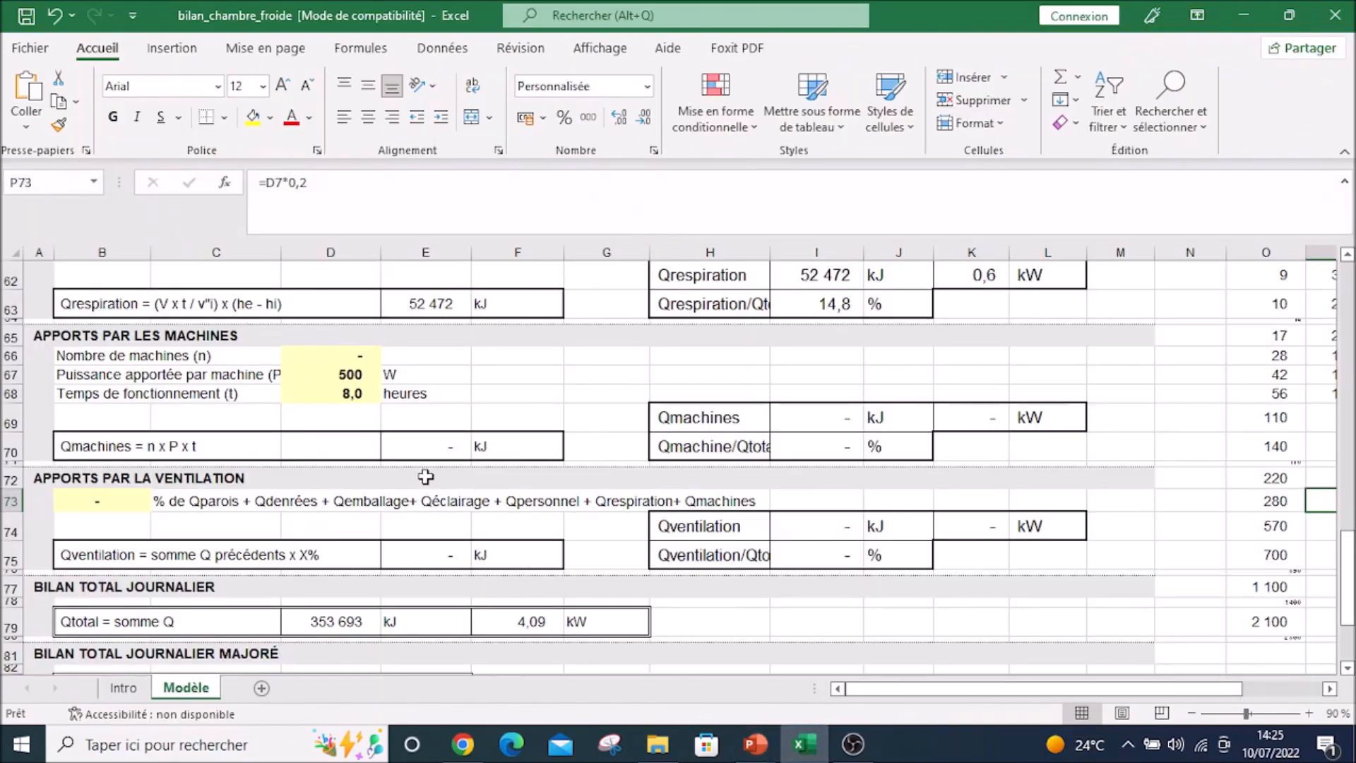
pyautogui.scroll(2, 470, 521)
pyautogui.scroll(-2, 487, 526)
pyautogui.click(808, 745)
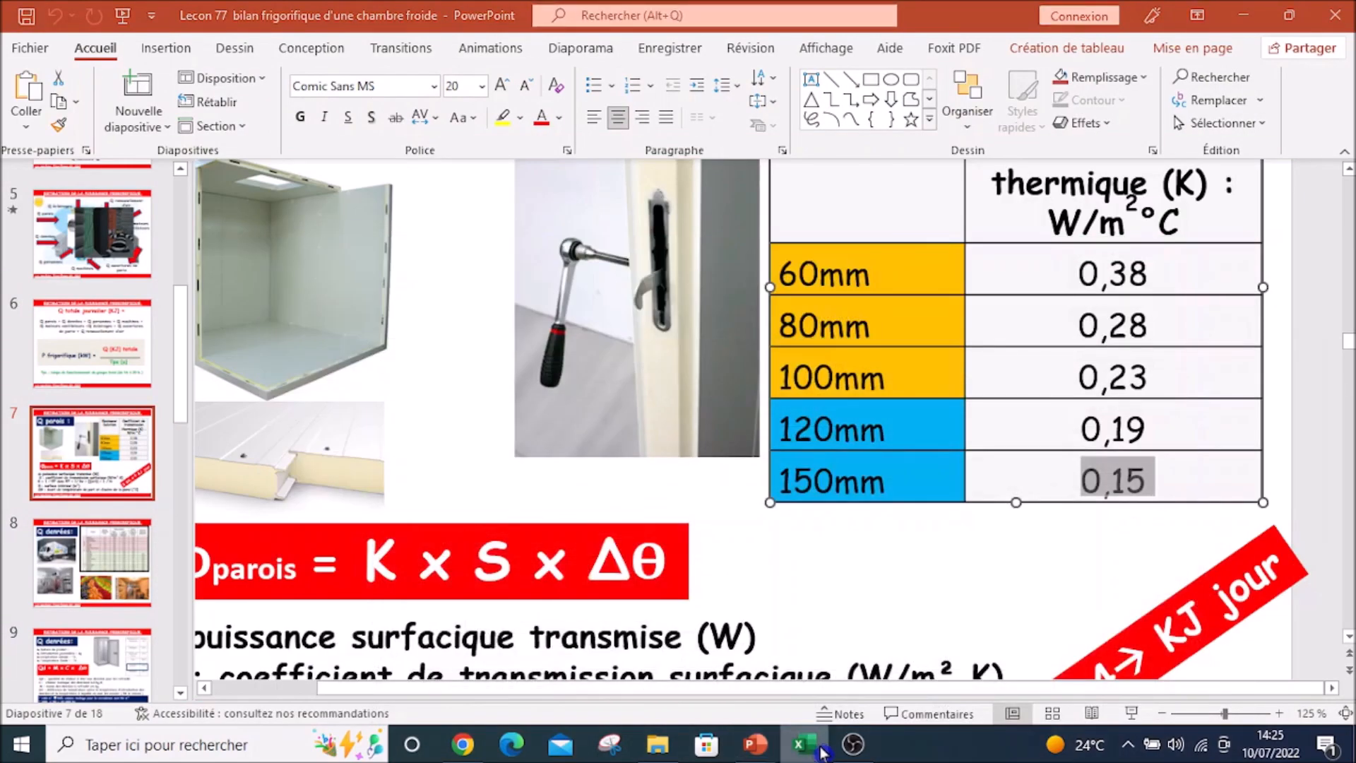
# Step: Return to Excel, set the air renewal rate T to 4,8 and check the default rate and the Qrespiration result
pyautogui.click(819, 748)
pyautogui.scroll(2, 246, 542)
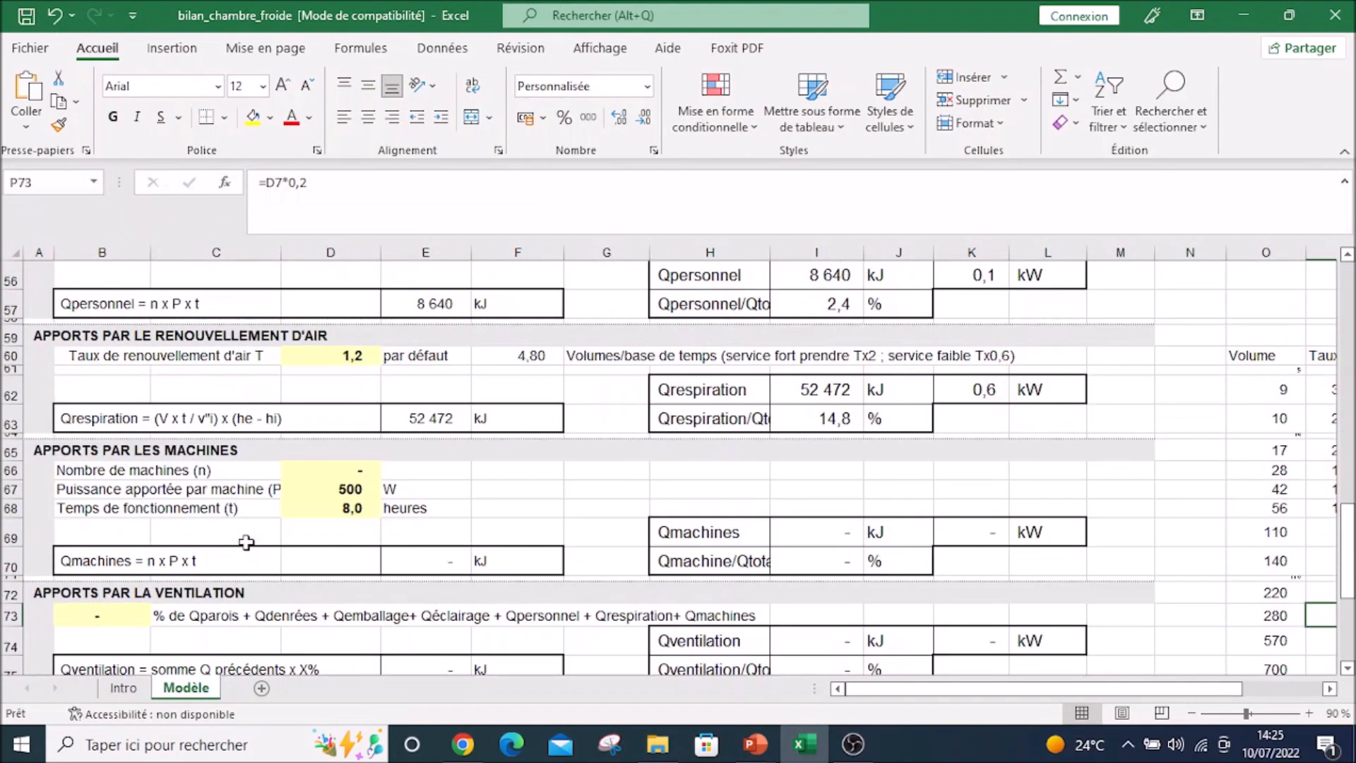
pyautogui.scroll(3, 282, 471)
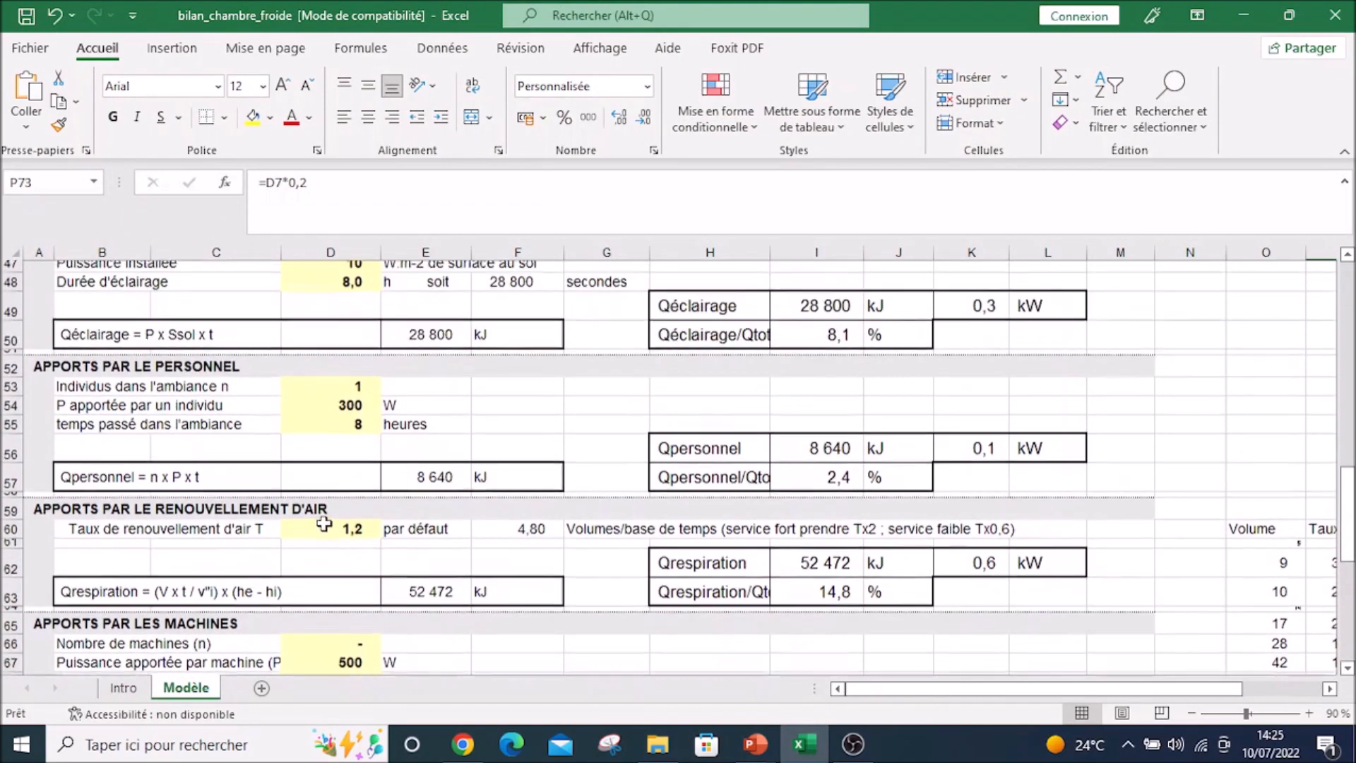
pyautogui.click(364, 540)
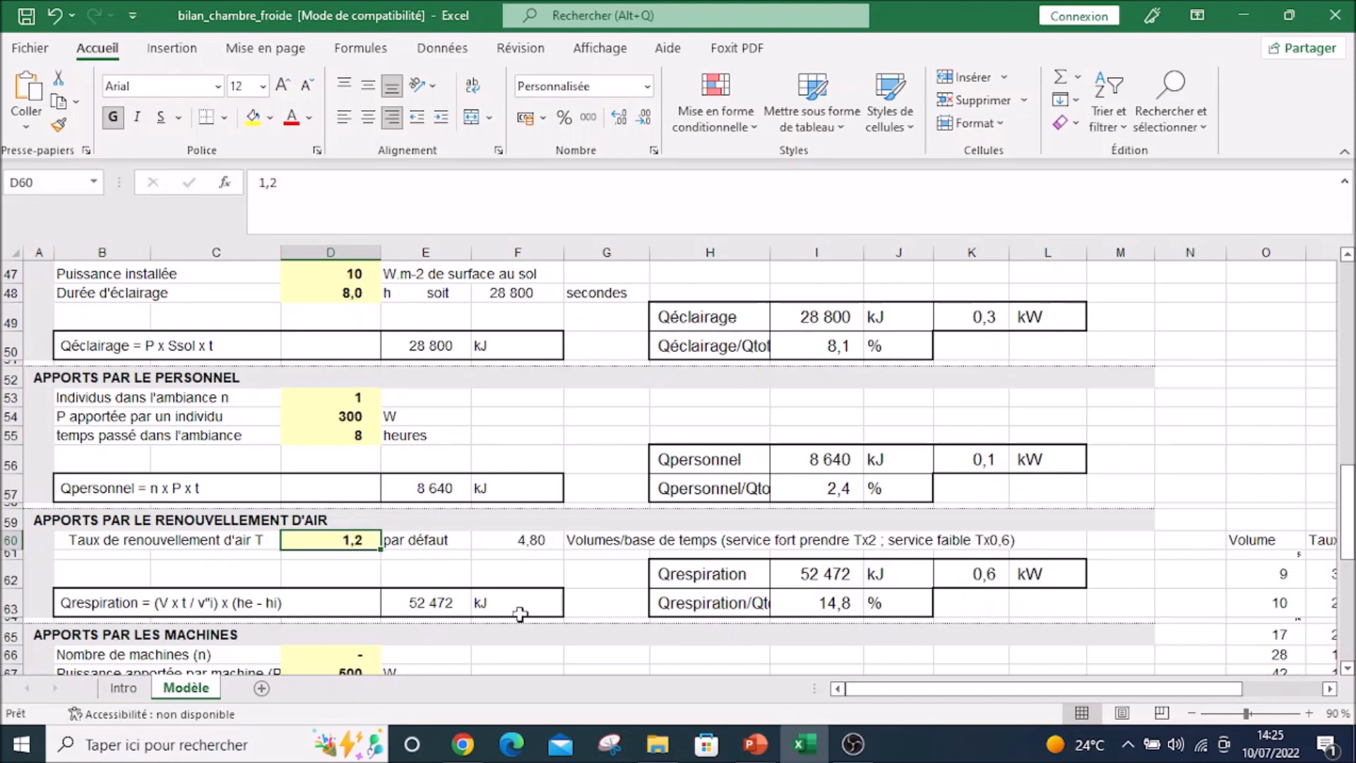
pyautogui.write('4,8')
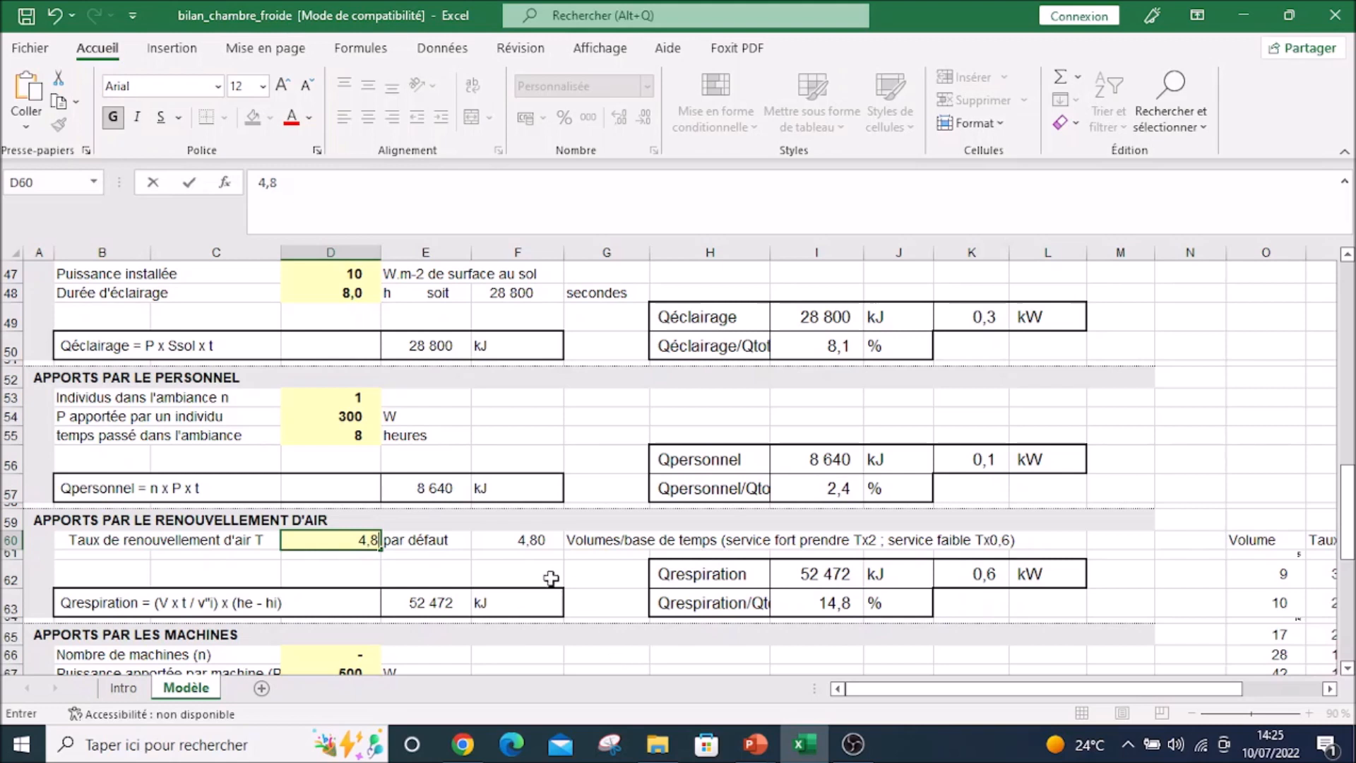
pyautogui.click(526, 543)
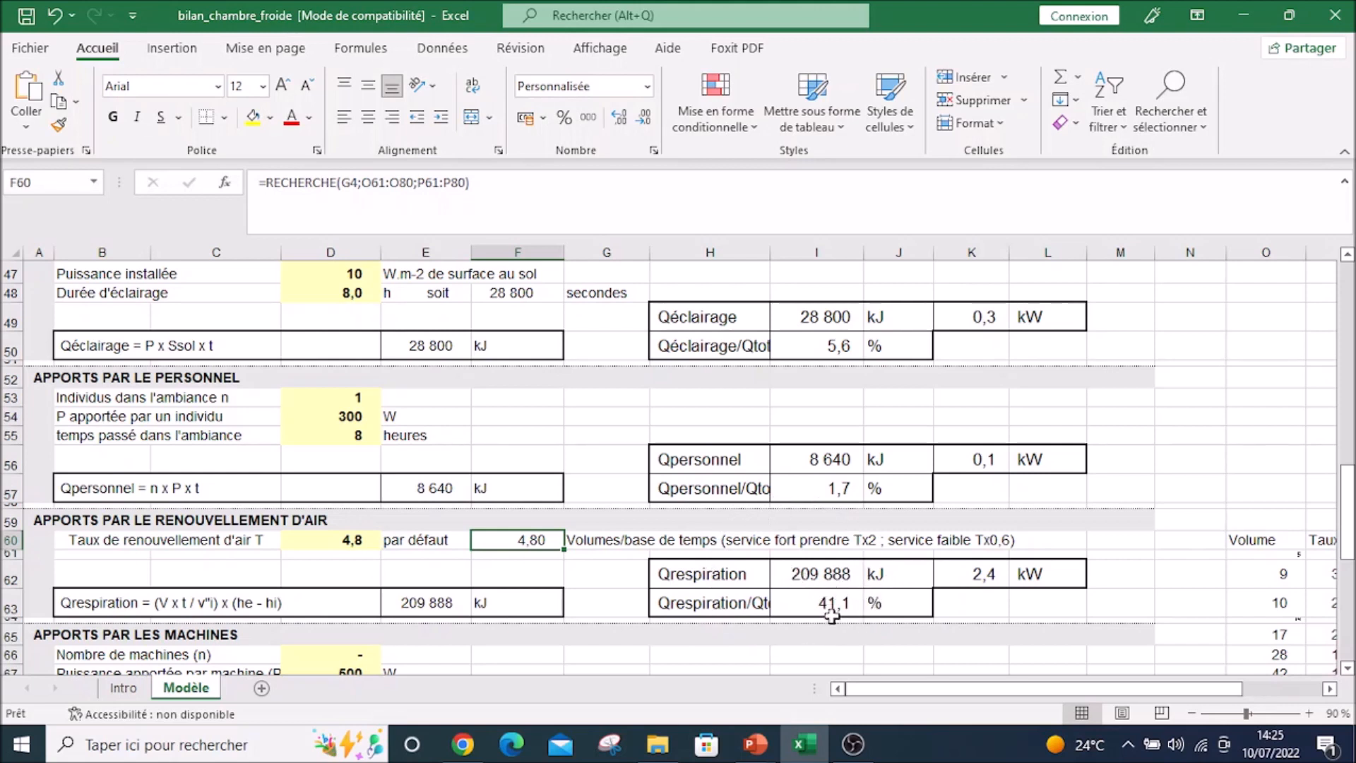
pyautogui.press('ctrl')
pyautogui.scroll(-3, 524, 384)
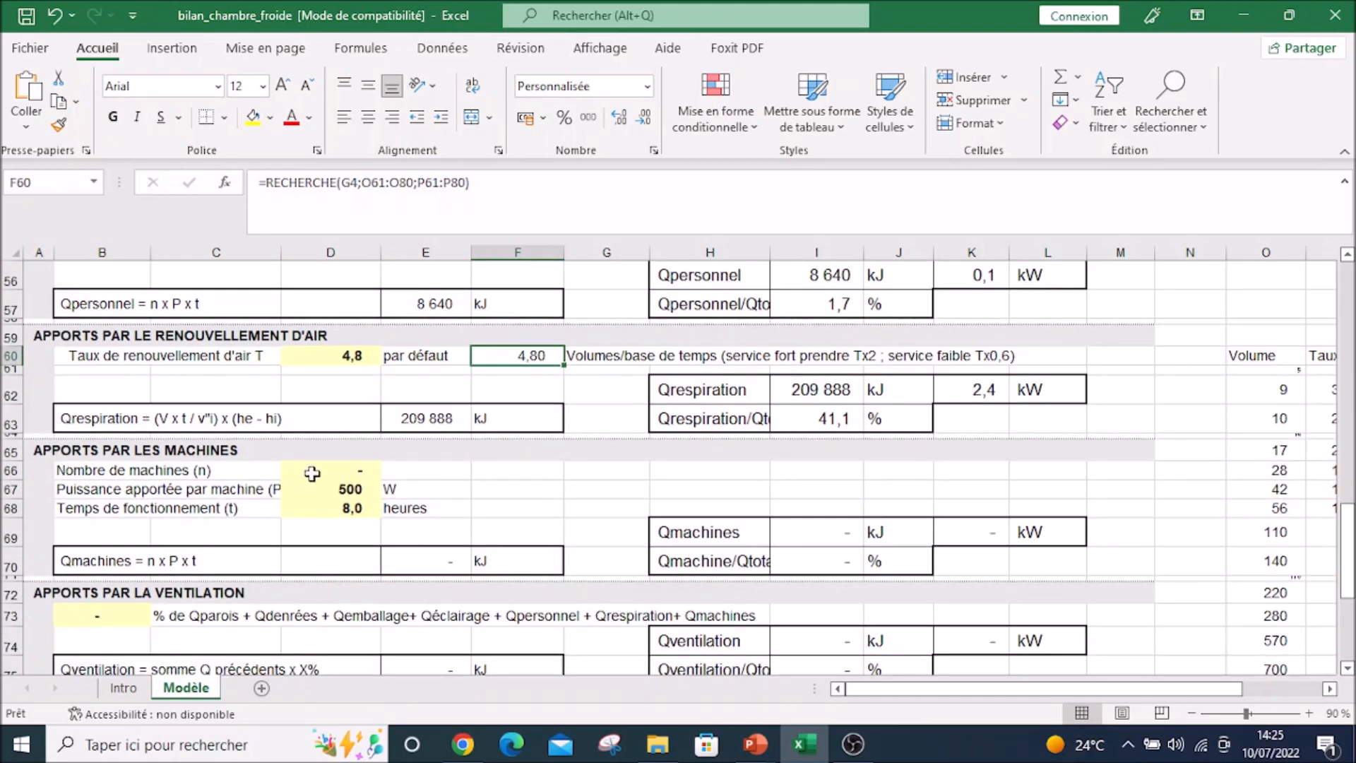
# Step: Set the number of machines (n) to 1 and check the Qmachines result
pyautogui.click(357, 475)
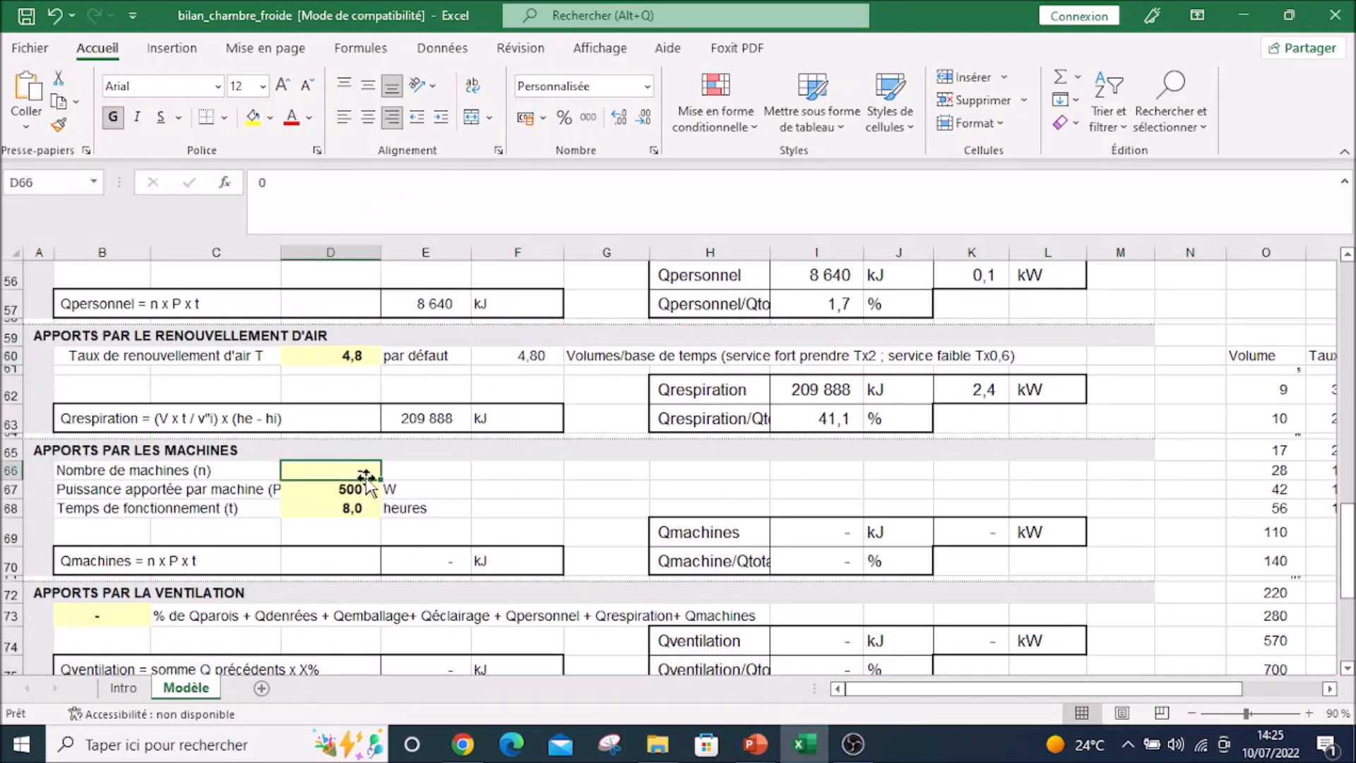
pyautogui.write('1')
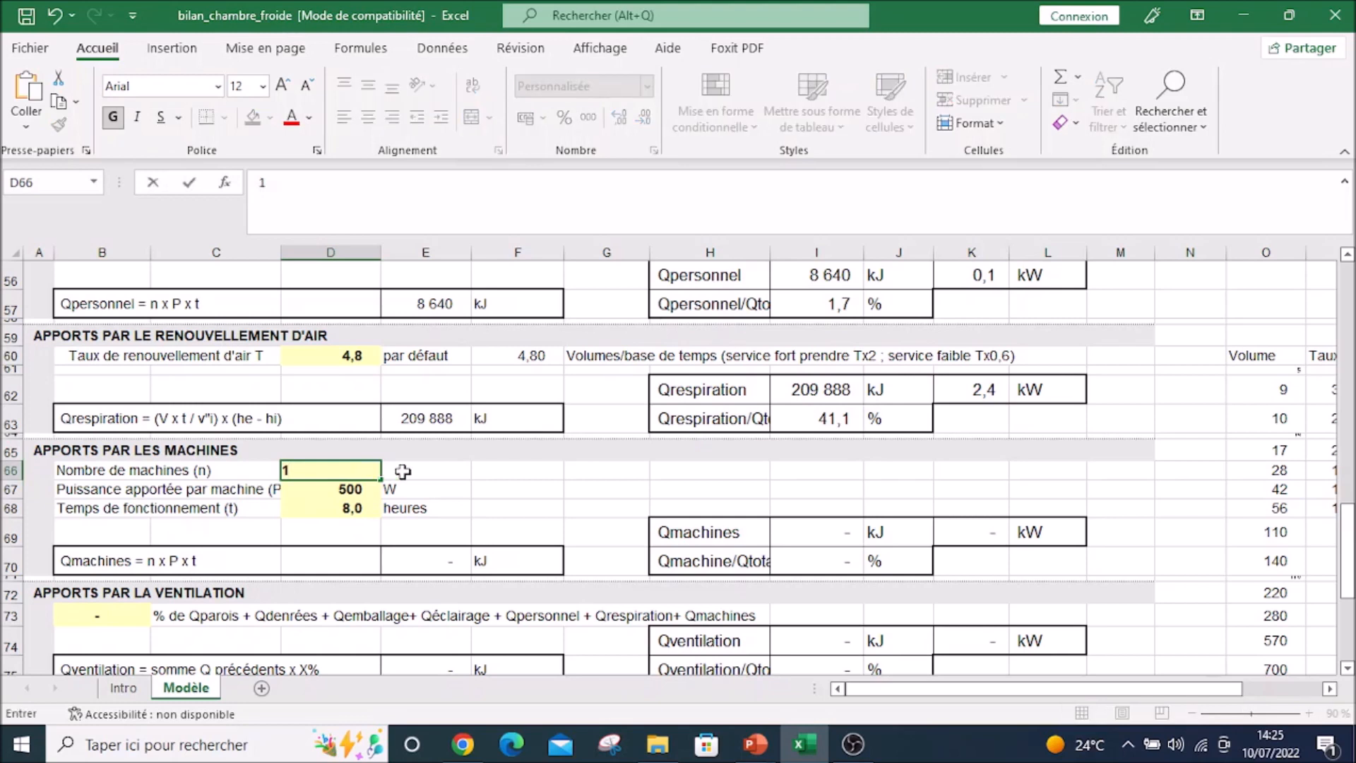
pyautogui.click(443, 486)
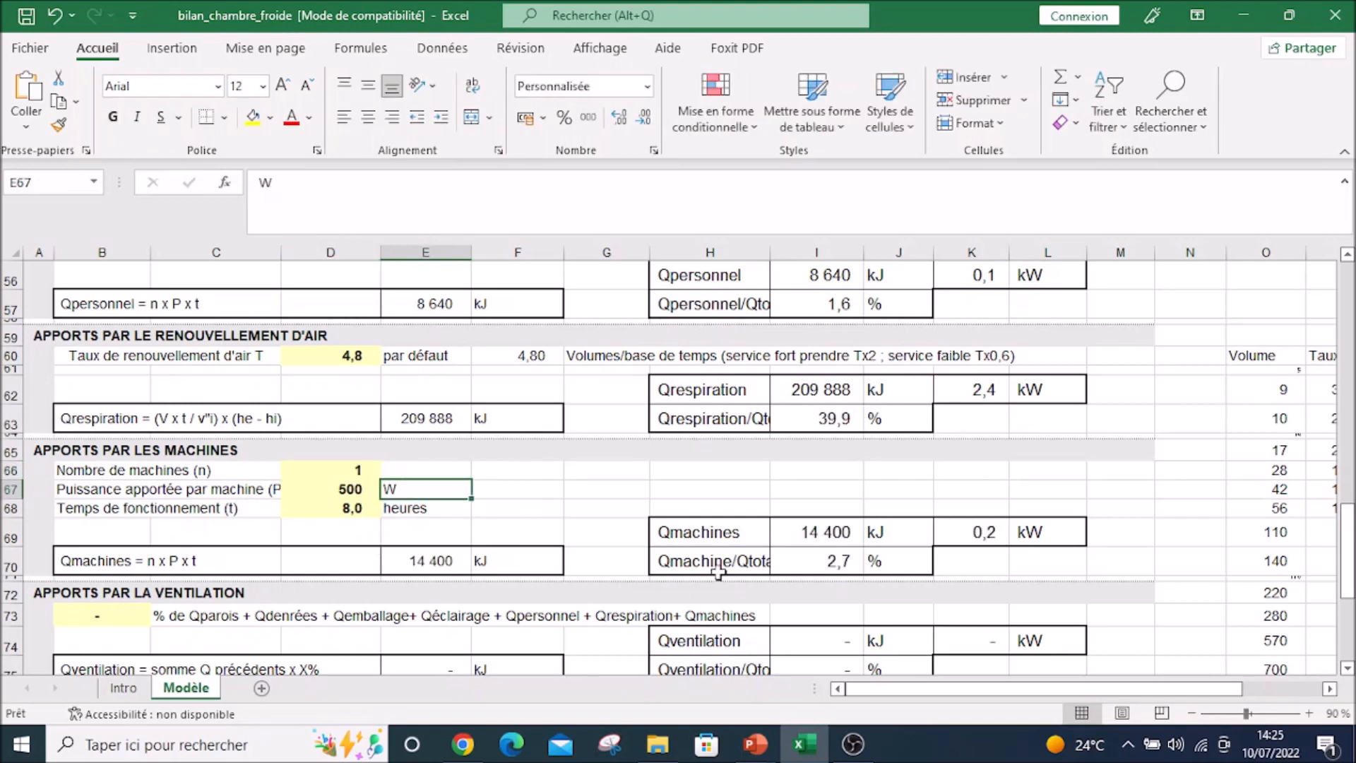
pyautogui.click(856, 534)
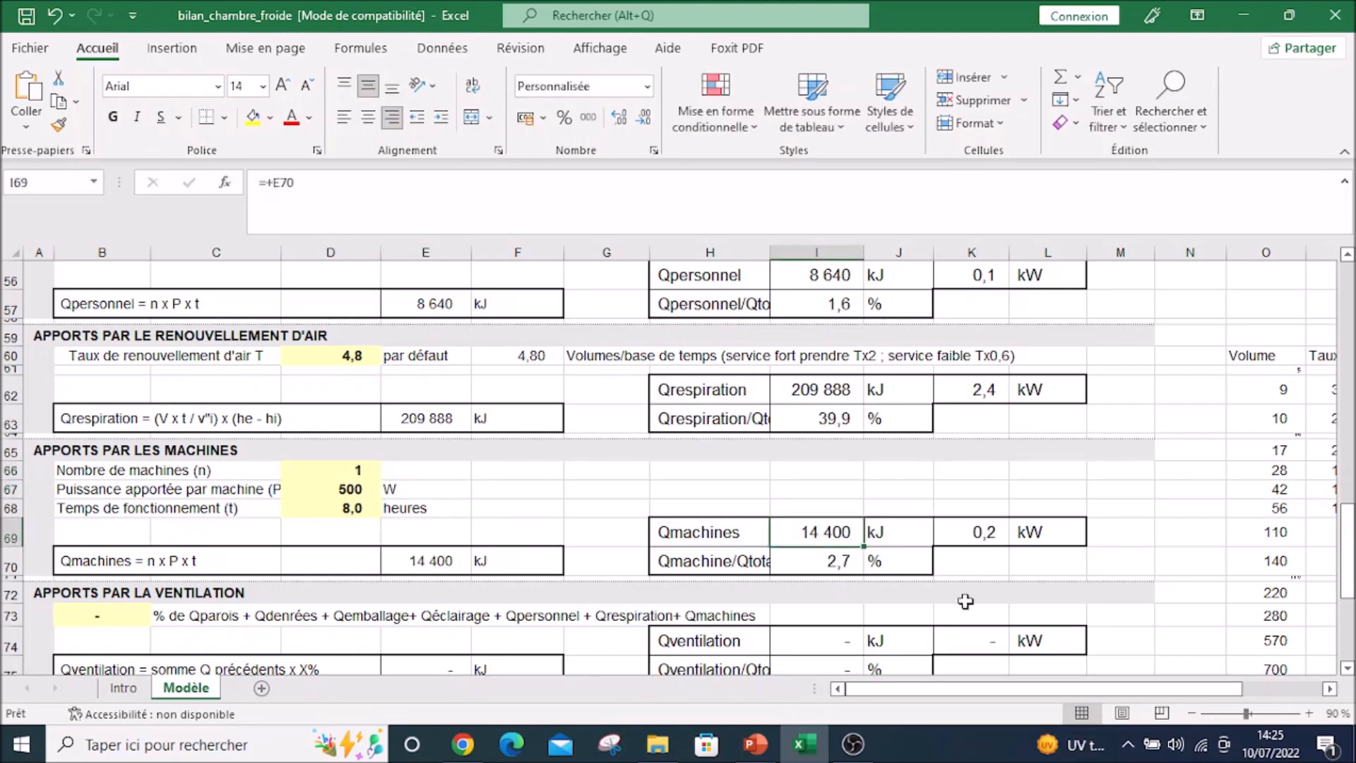
# Step: Set the ventilation contribution to 20 % of the sum of the other heat loads
pyautogui.scroll(-2, 886, 536)
pyautogui.scroll(-1, 886, 537)
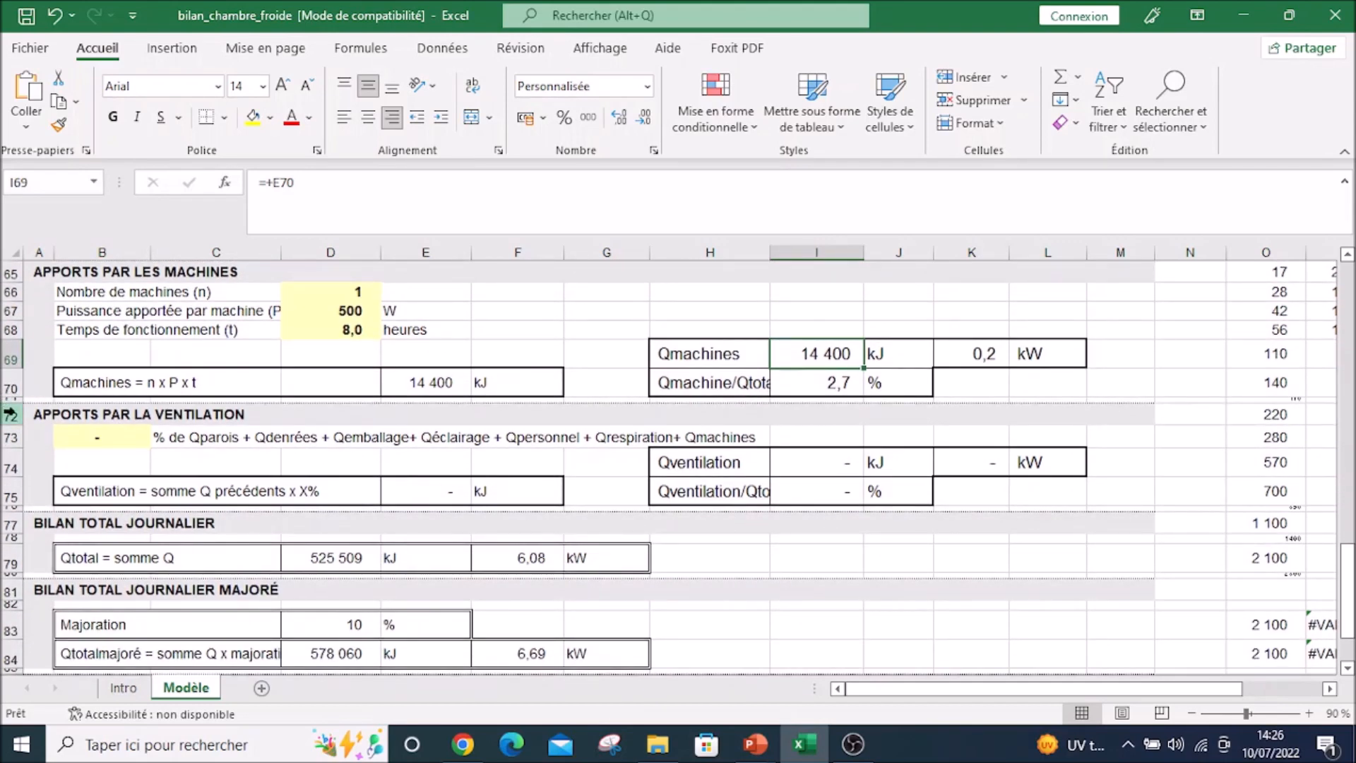
pyautogui.scroll(2, 162, 436)
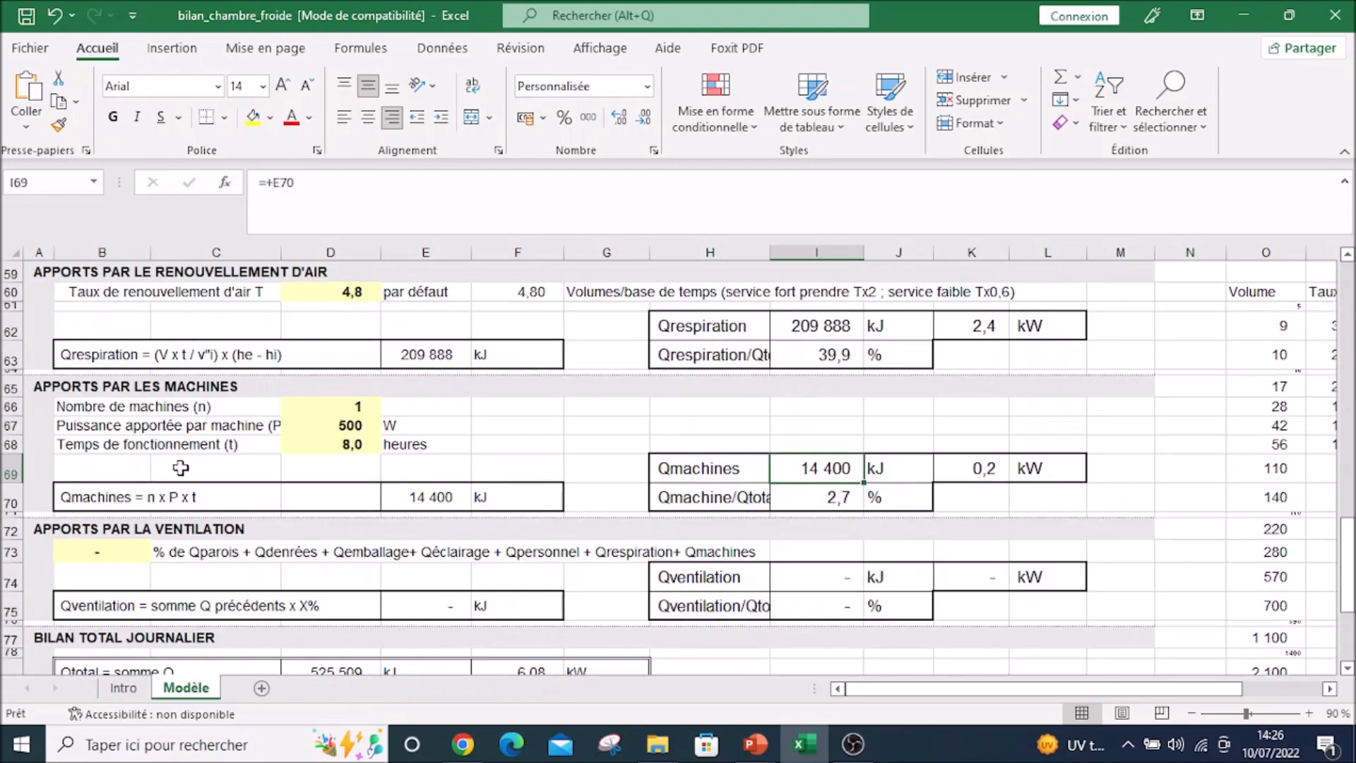
pyautogui.scroll(1, 186, 473)
pyautogui.scroll(-1, 188, 477)
pyautogui.scroll(-1, 604, 576)
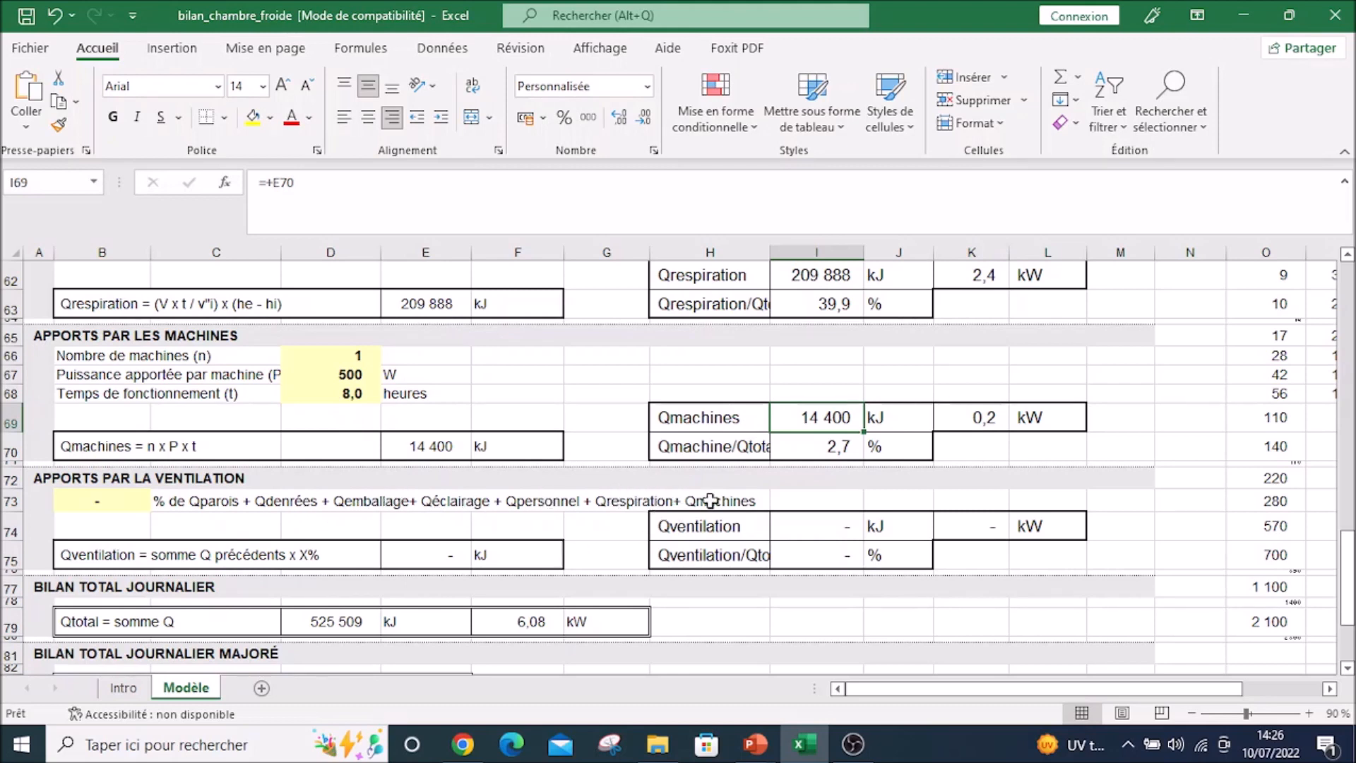
pyautogui.click(97, 501)
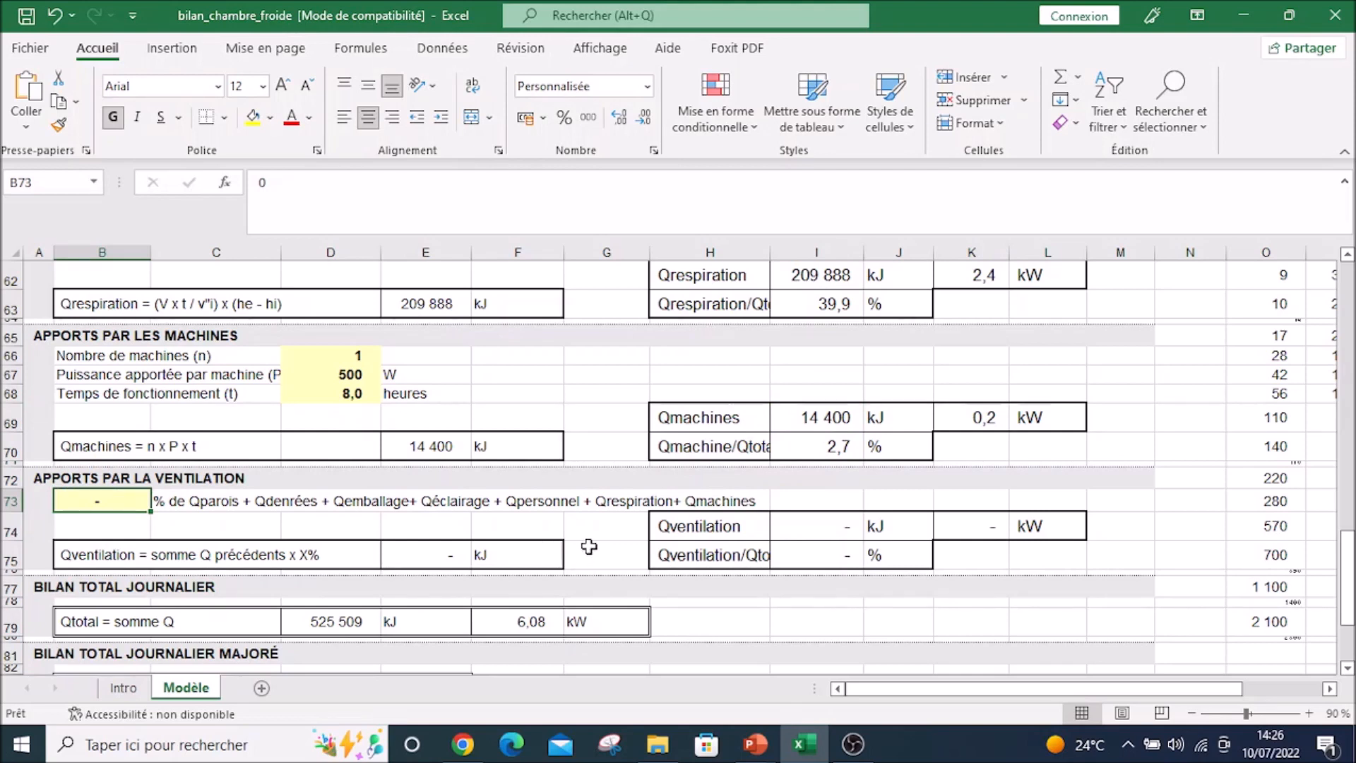
pyautogui.write('20')
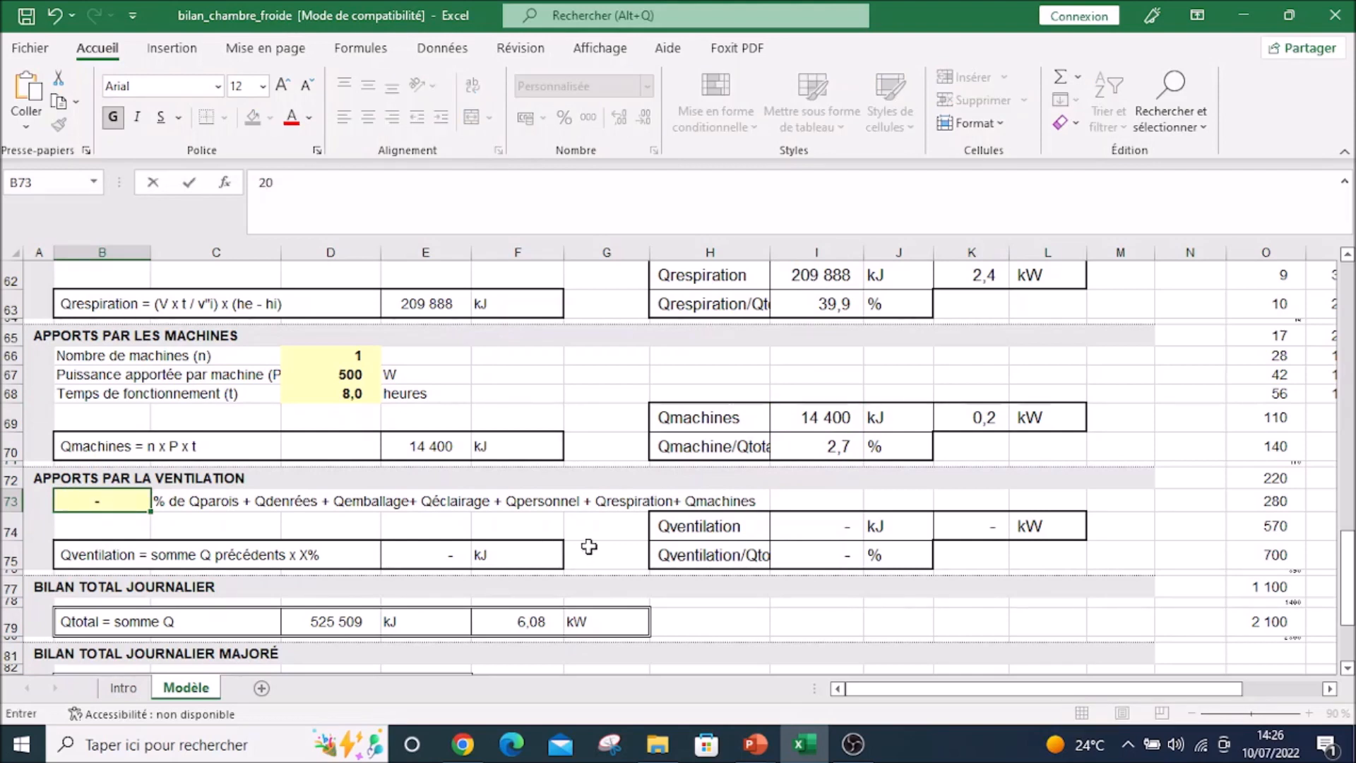
pyautogui.press('Return')
pyautogui.click(114, 503)
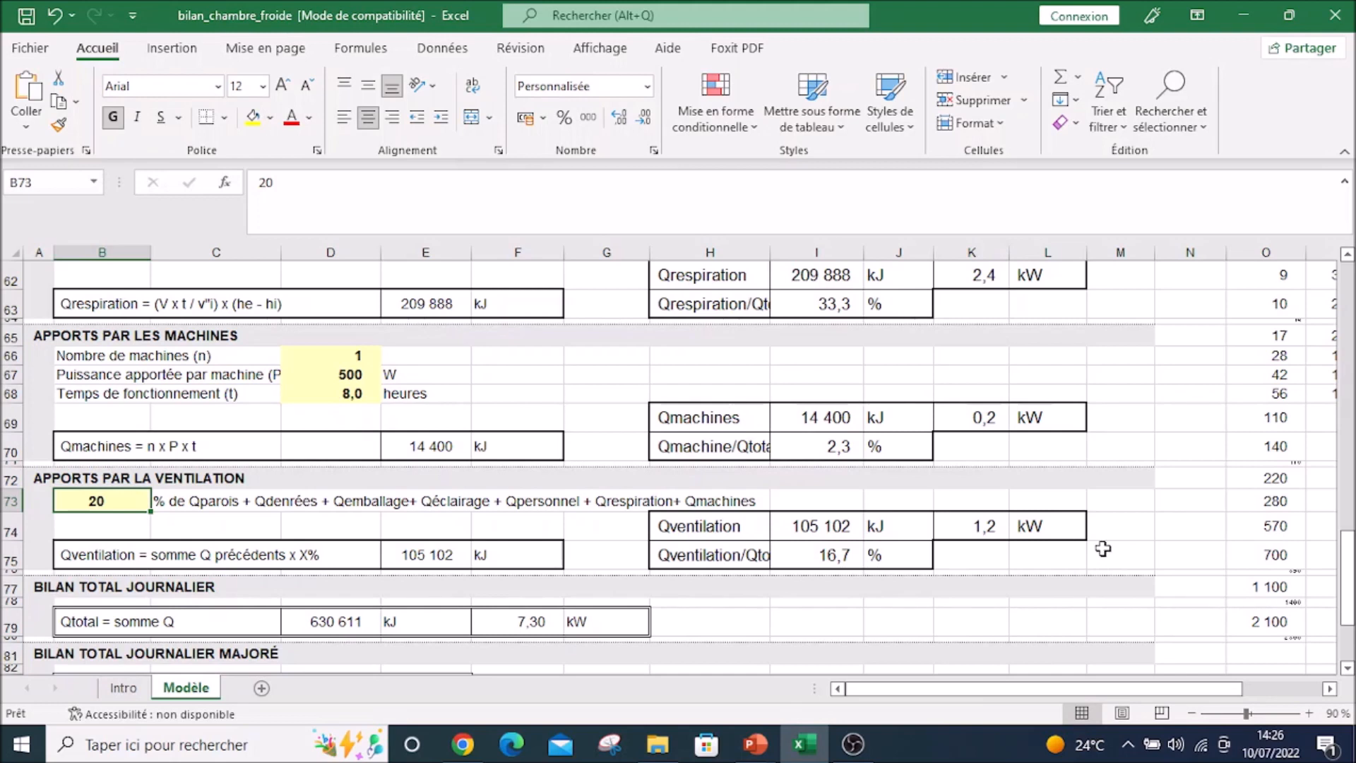
# Step: Set the ventilation percentage to 30 %
pyautogui.doubleClick(123, 502)
pyautogui.doubleClick(126, 503)
pyautogui.write('30')
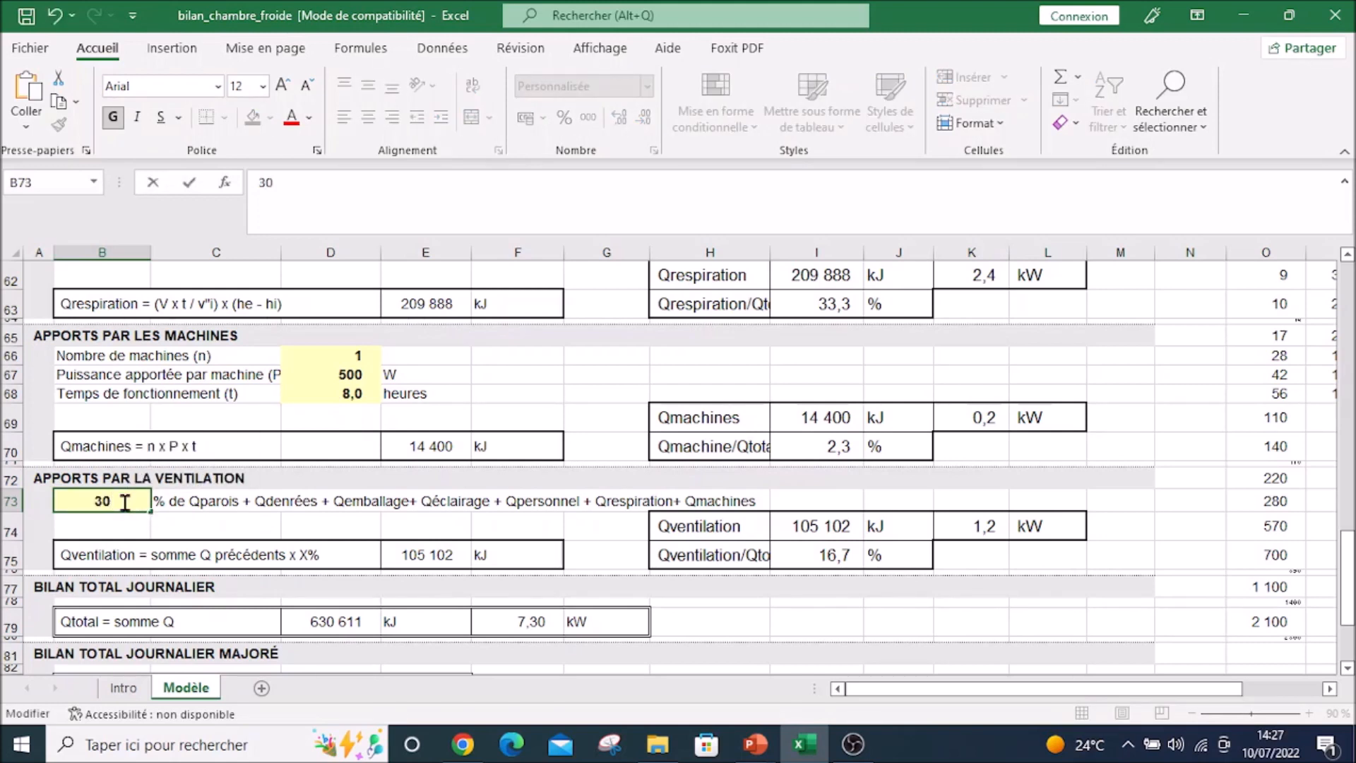
pyautogui.press('Return')
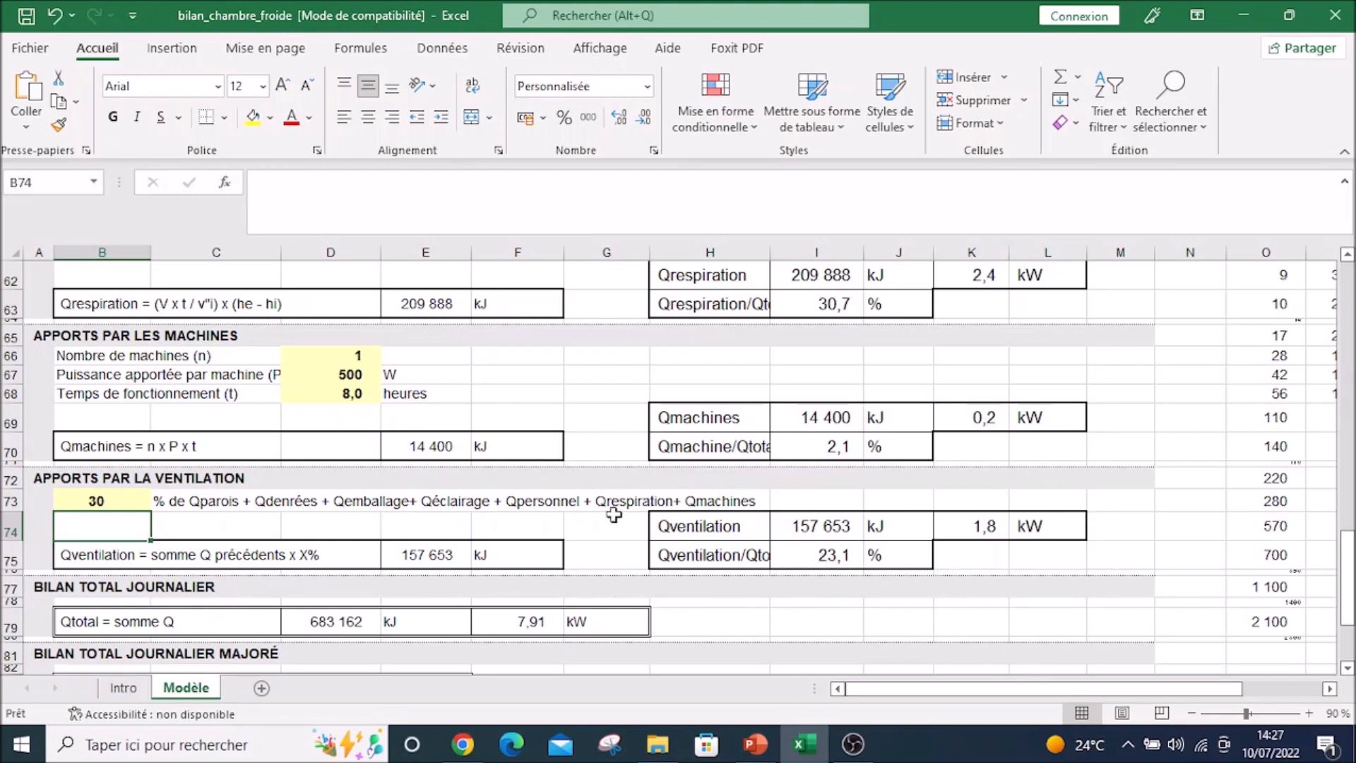
# Step: Examine the daily total balance and inspect the formula behind Qtotal
pyautogui.scroll(-2, 340, 434)
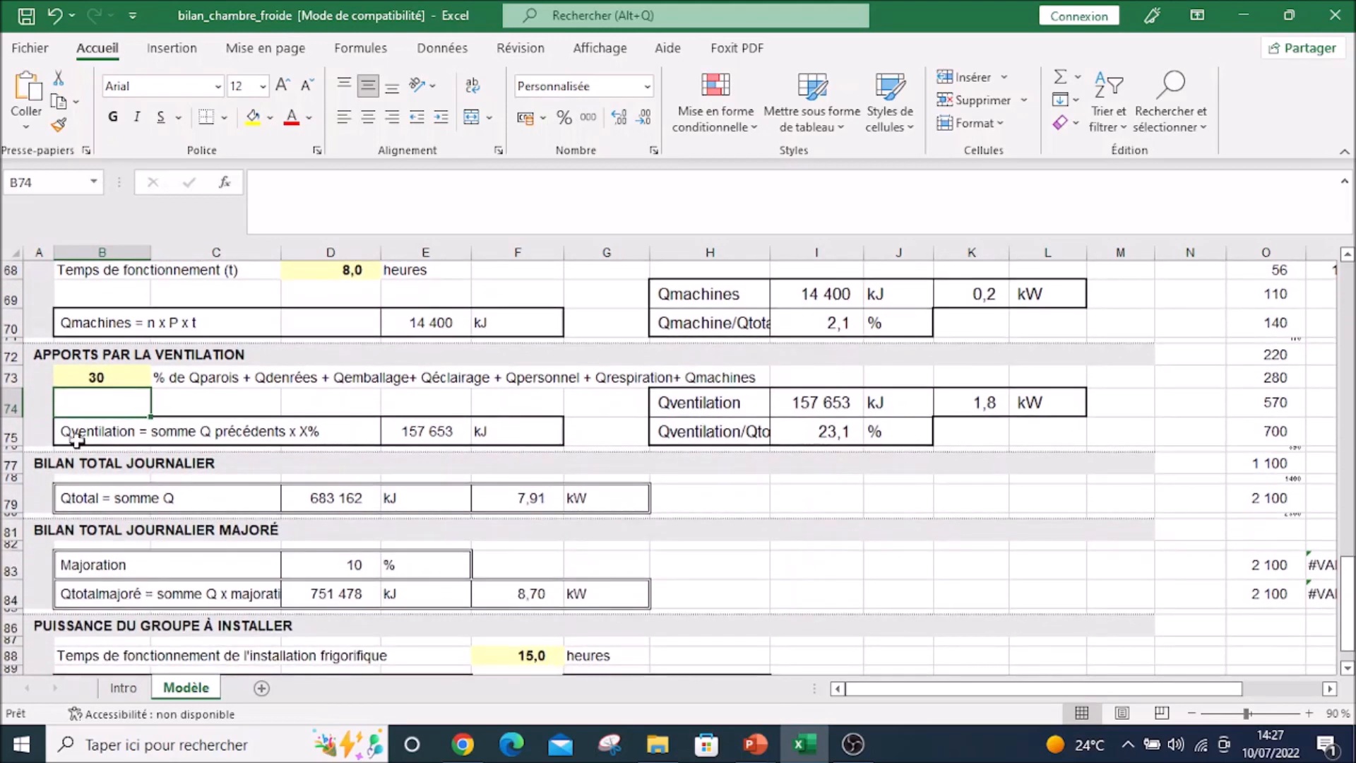
pyautogui.moveTo(12, 464); pyautogui.dragTo(136, 498)
pyautogui.click(433, 491)
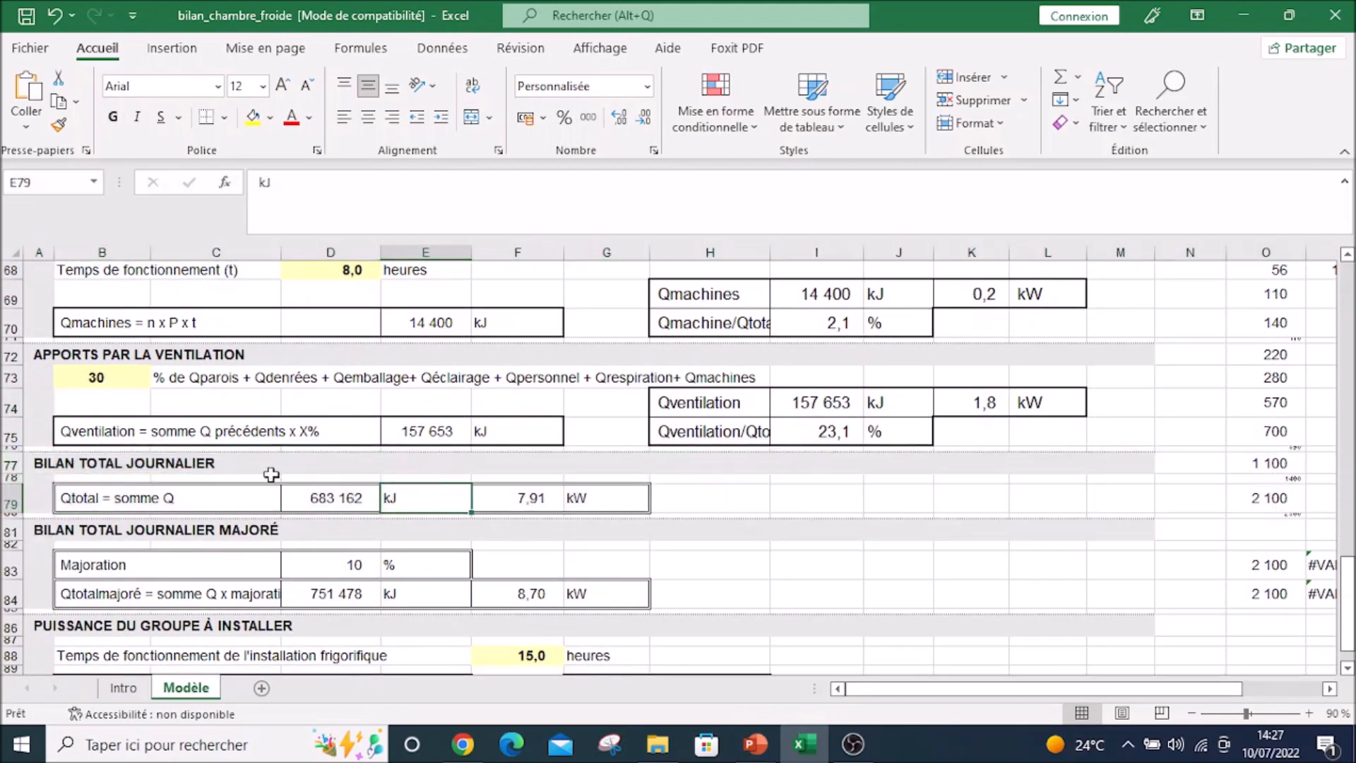
pyautogui.click(331, 505)
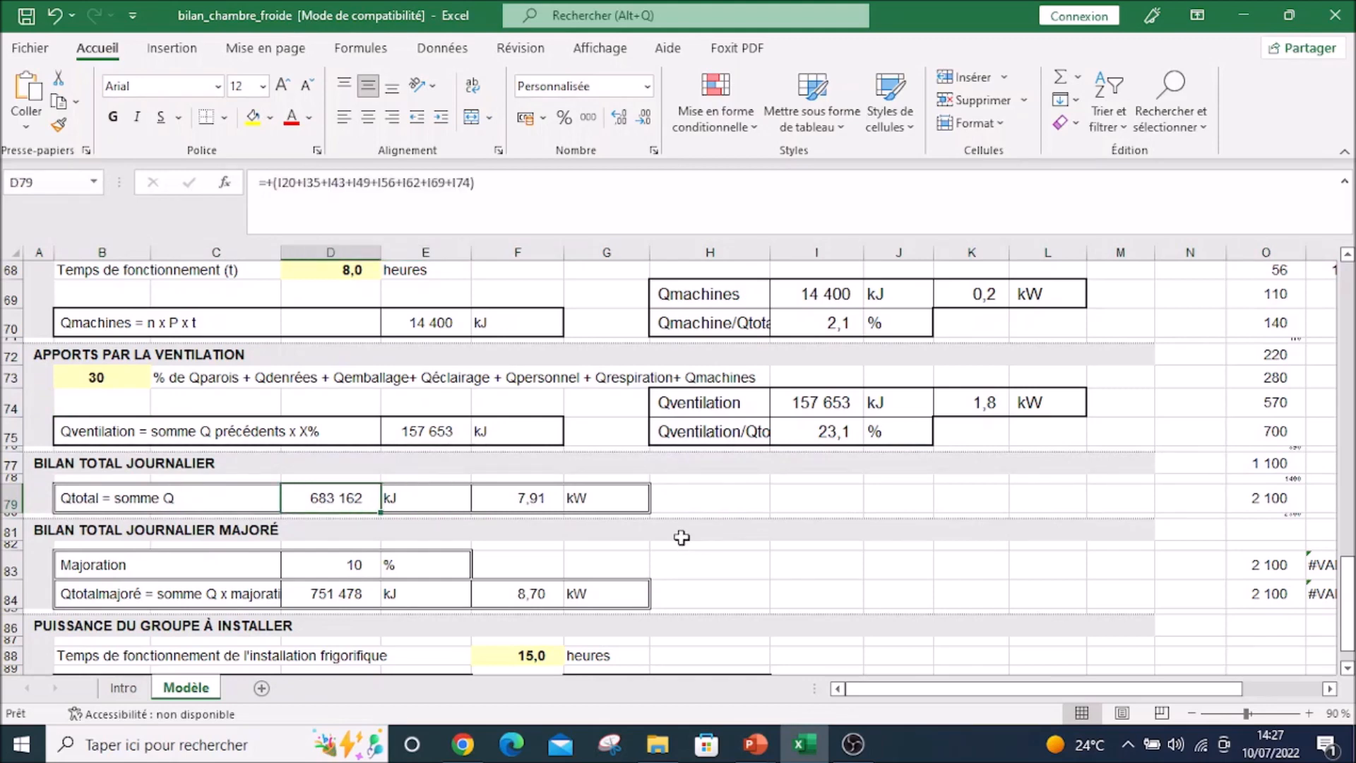
# Step: Inspect the Majoration percentage and the formula behind the compressor power to install
pyautogui.scroll(-2, 397, 494)
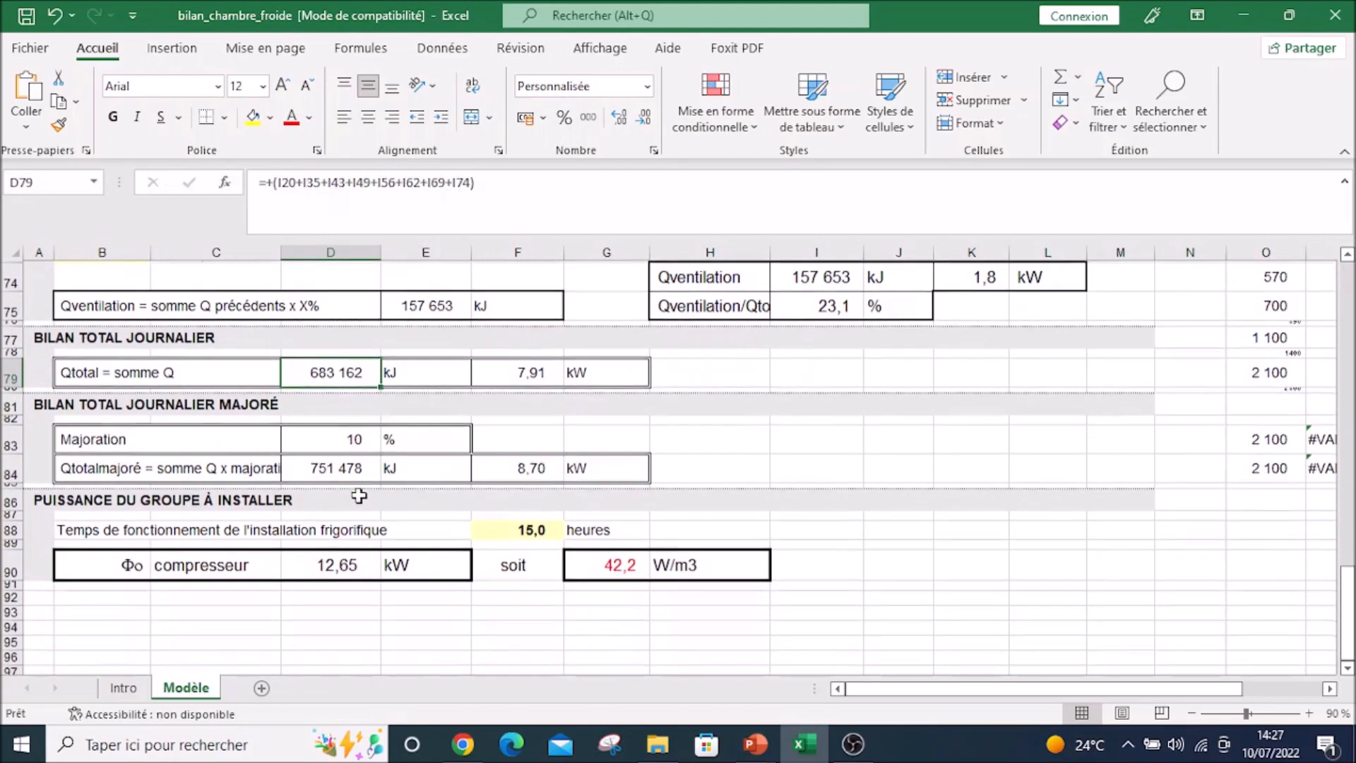
pyautogui.click(339, 440)
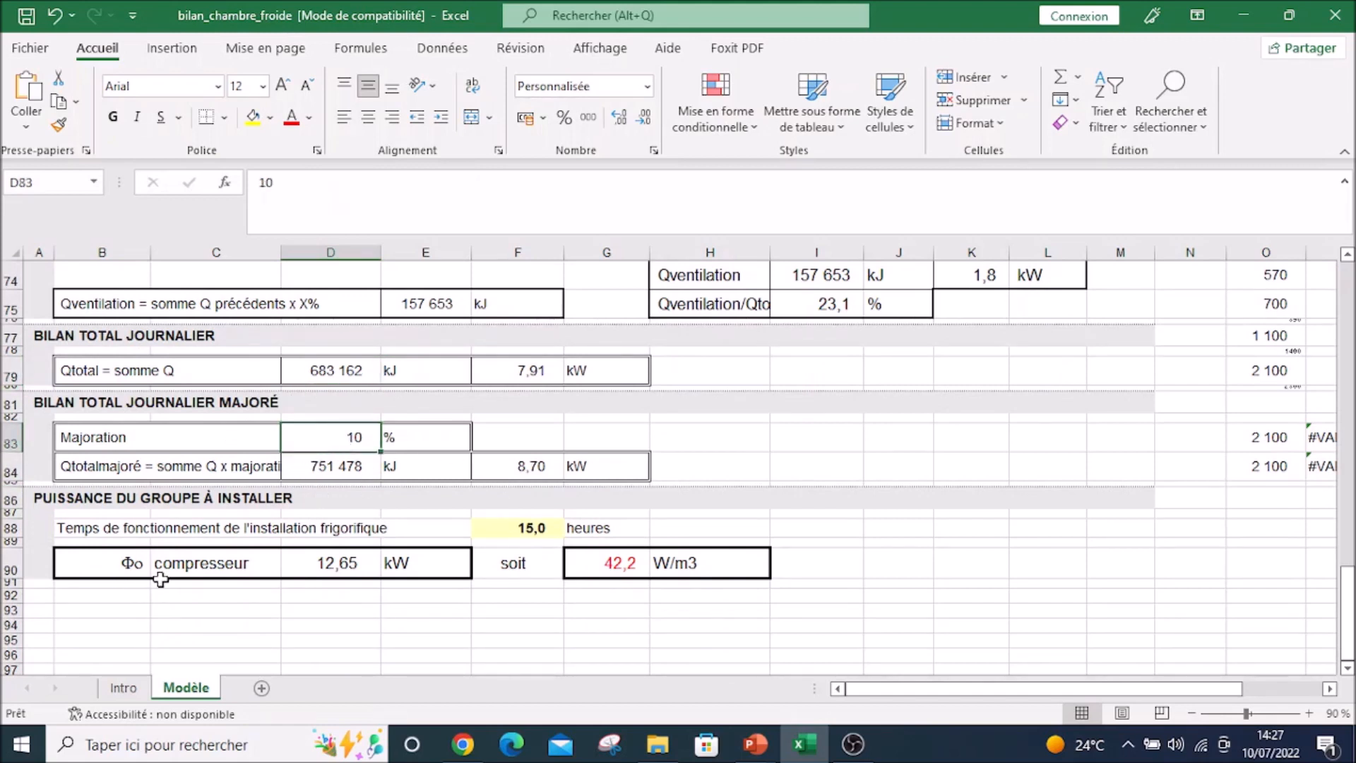
pyautogui.click(340, 568)
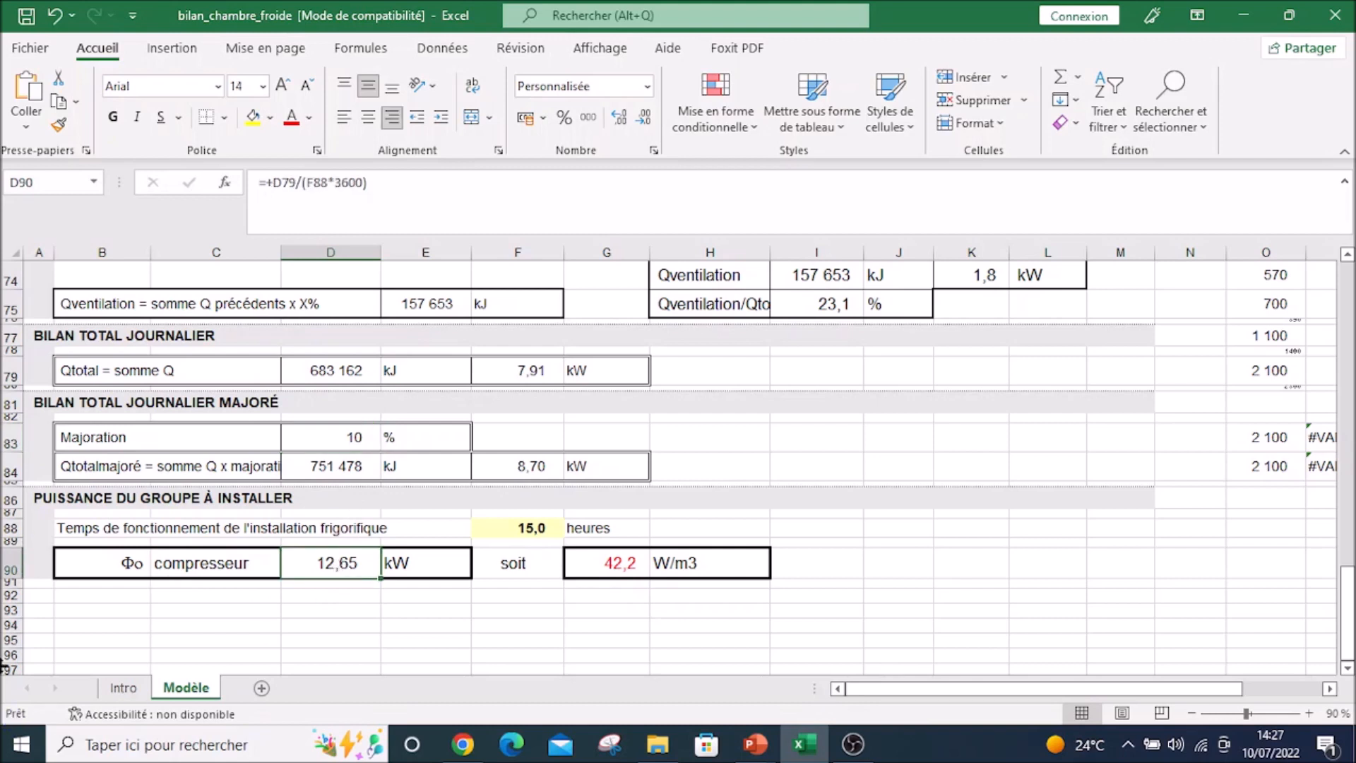
pyautogui.click(12, 564)
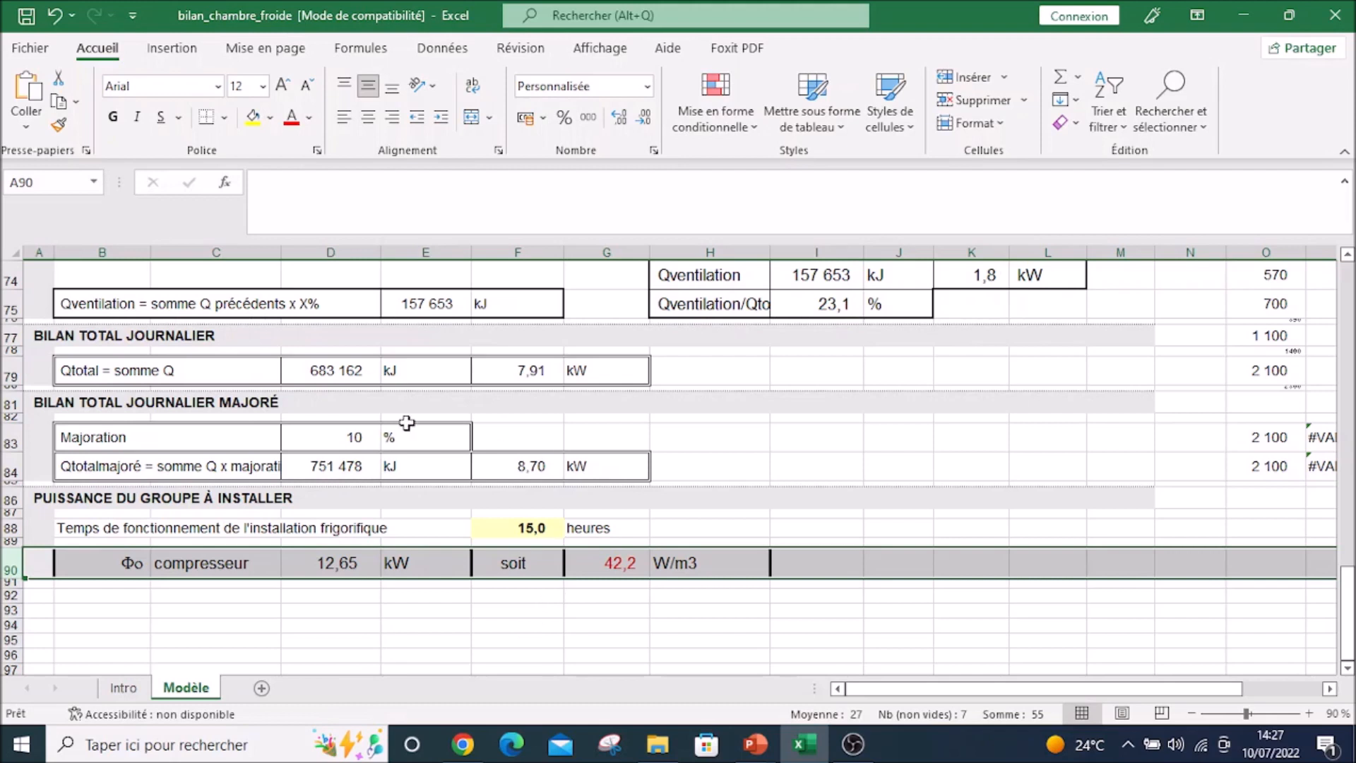
# Step: Set the operating time of the refrigeration installation to 16 hours
pyautogui.click(536, 529)
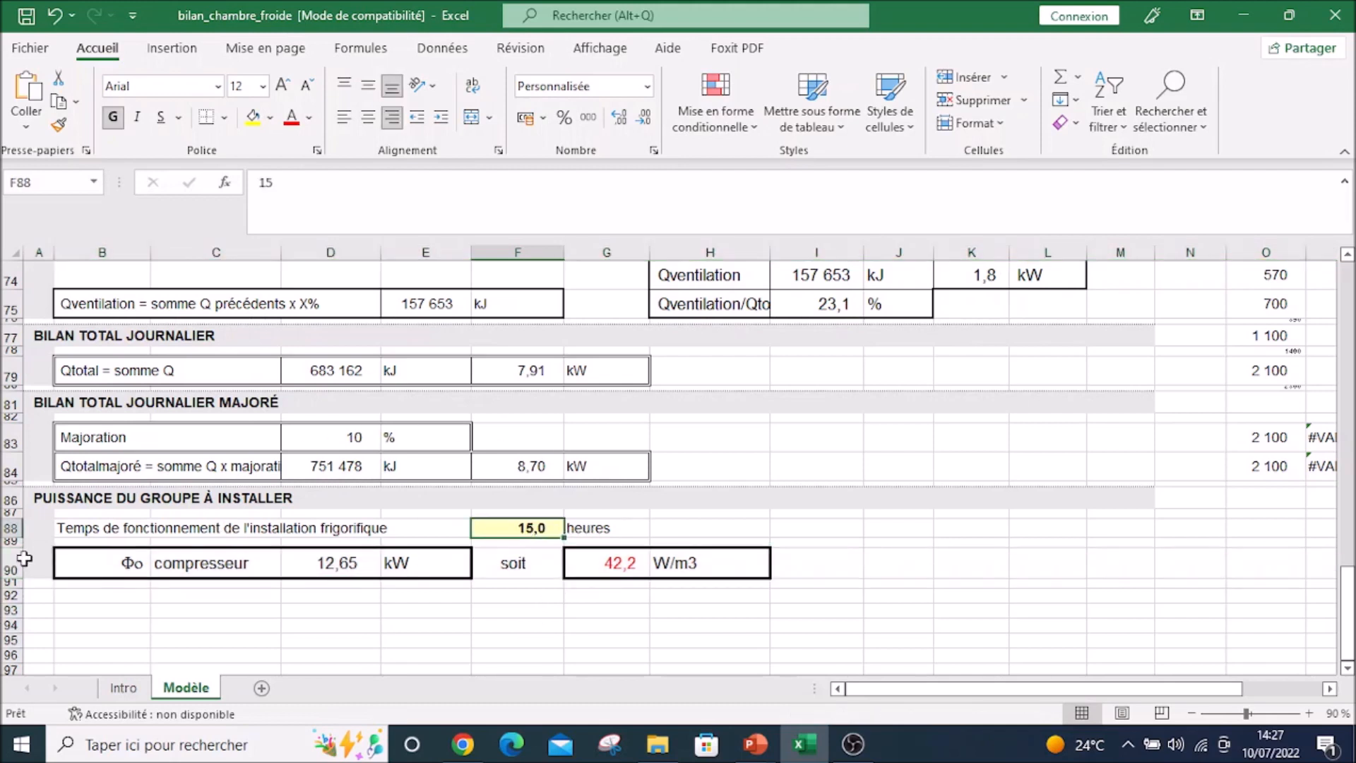
pyautogui.click(15, 527)
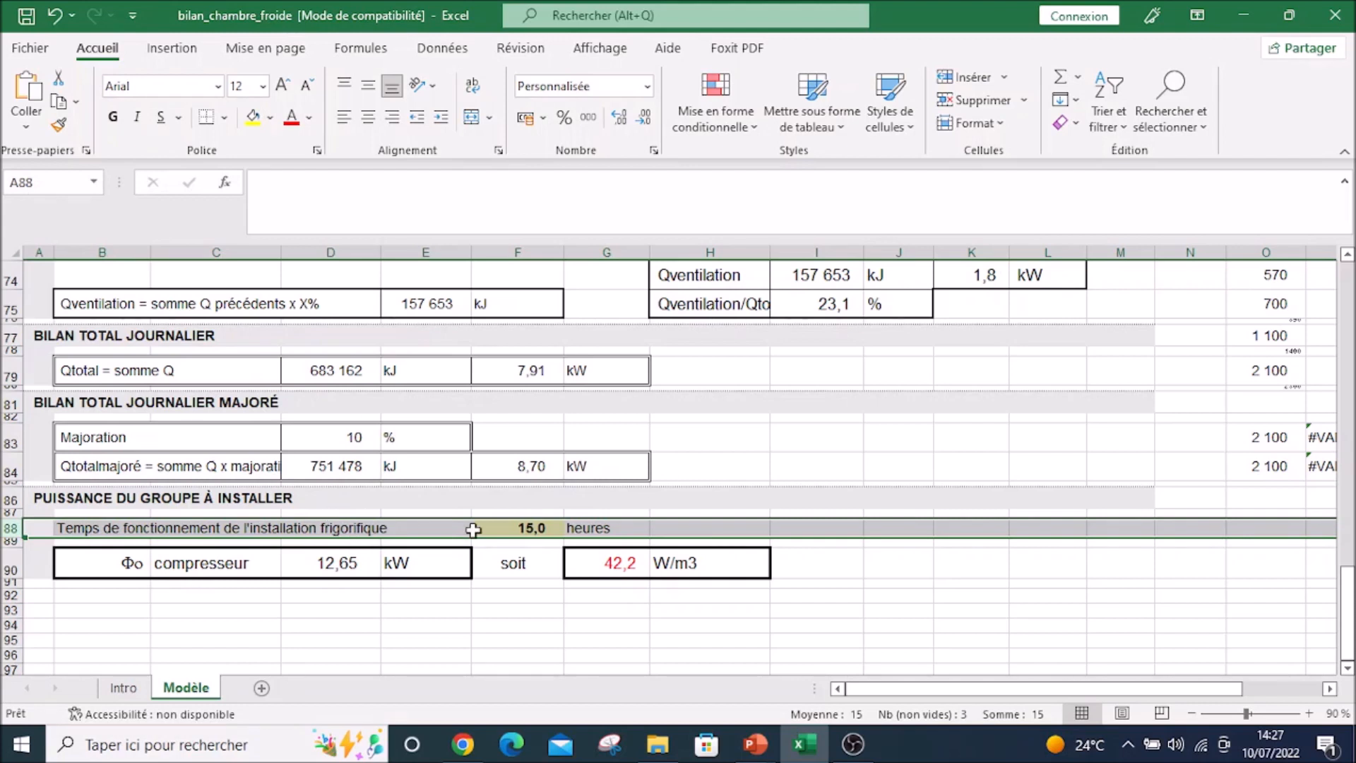
pyautogui.click(547, 527)
pyautogui.write('15')
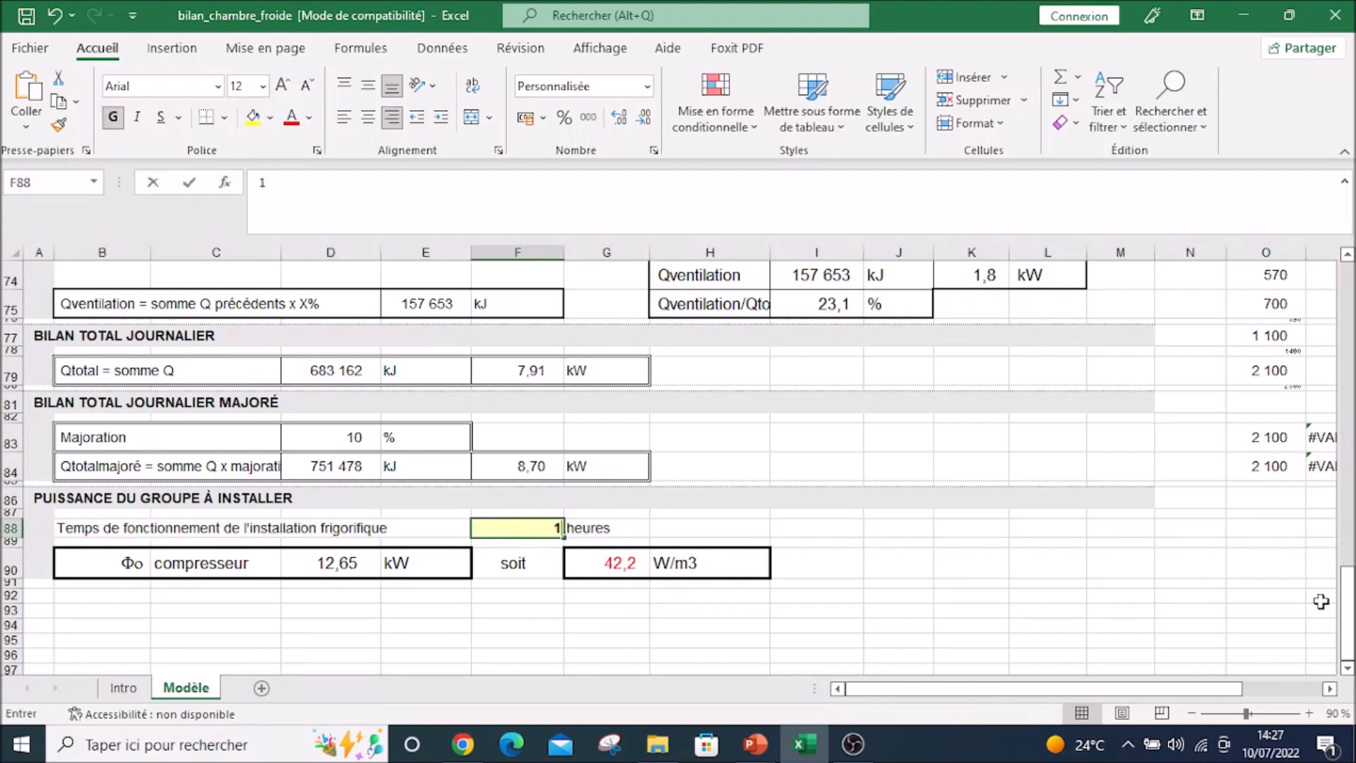
pyautogui.press('Return')
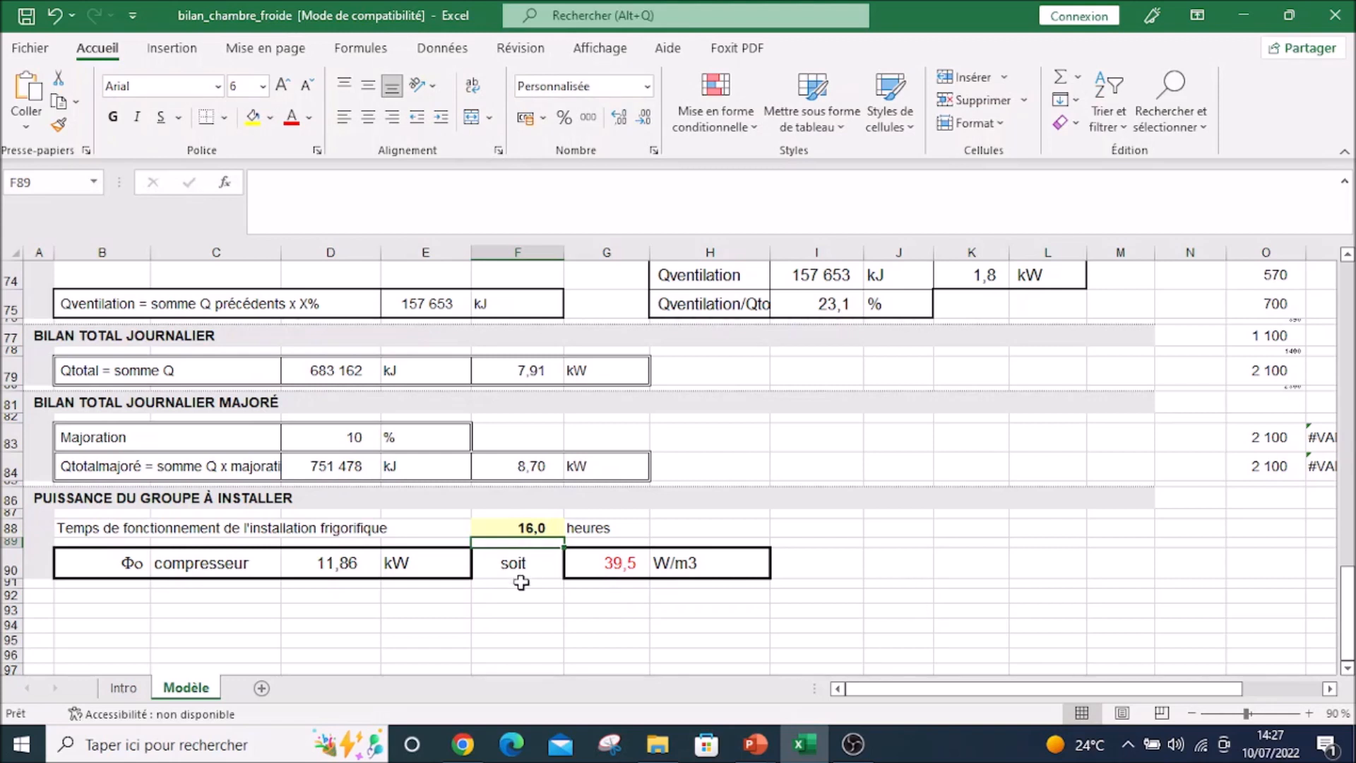
# Step: Examine the compressor power in kW and its W/m3 ratio for the new operating time
pyautogui.click(18, 563)
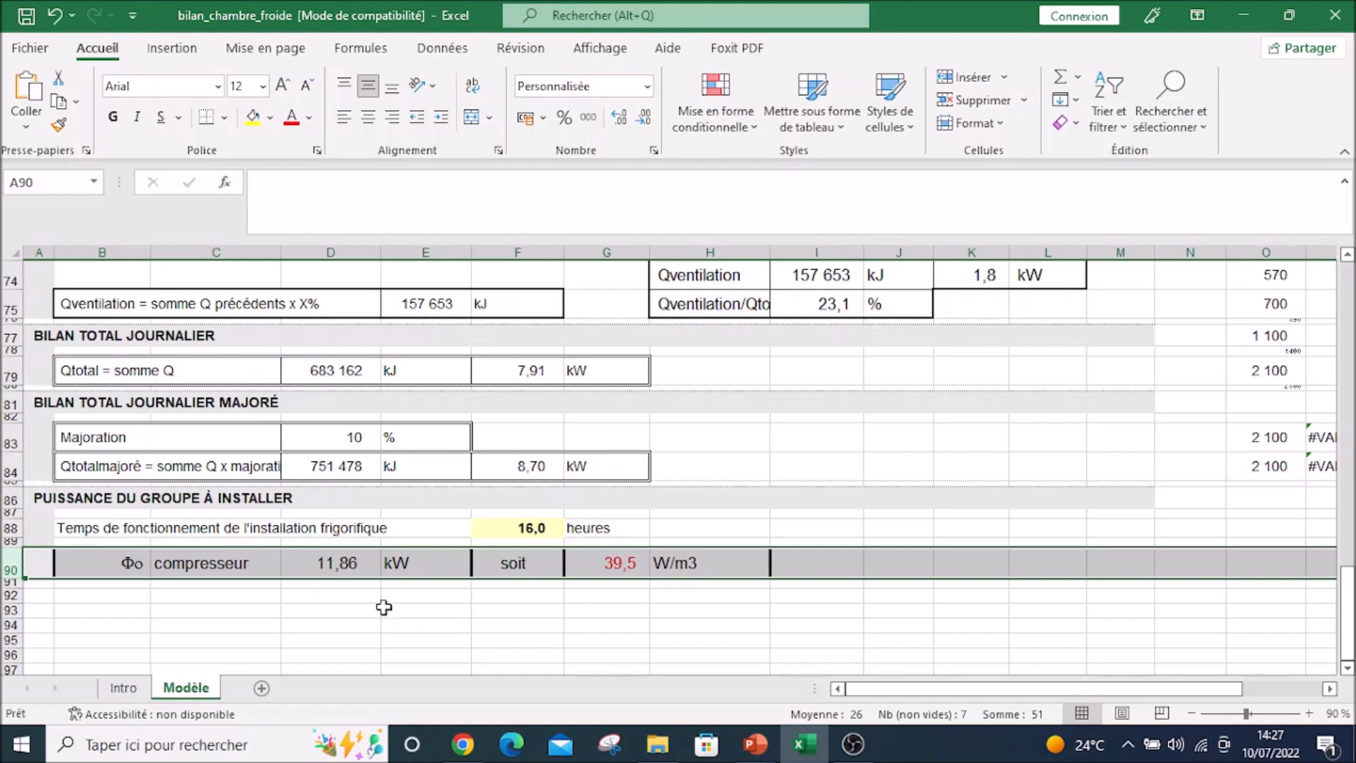
pyautogui.click(605, 624)
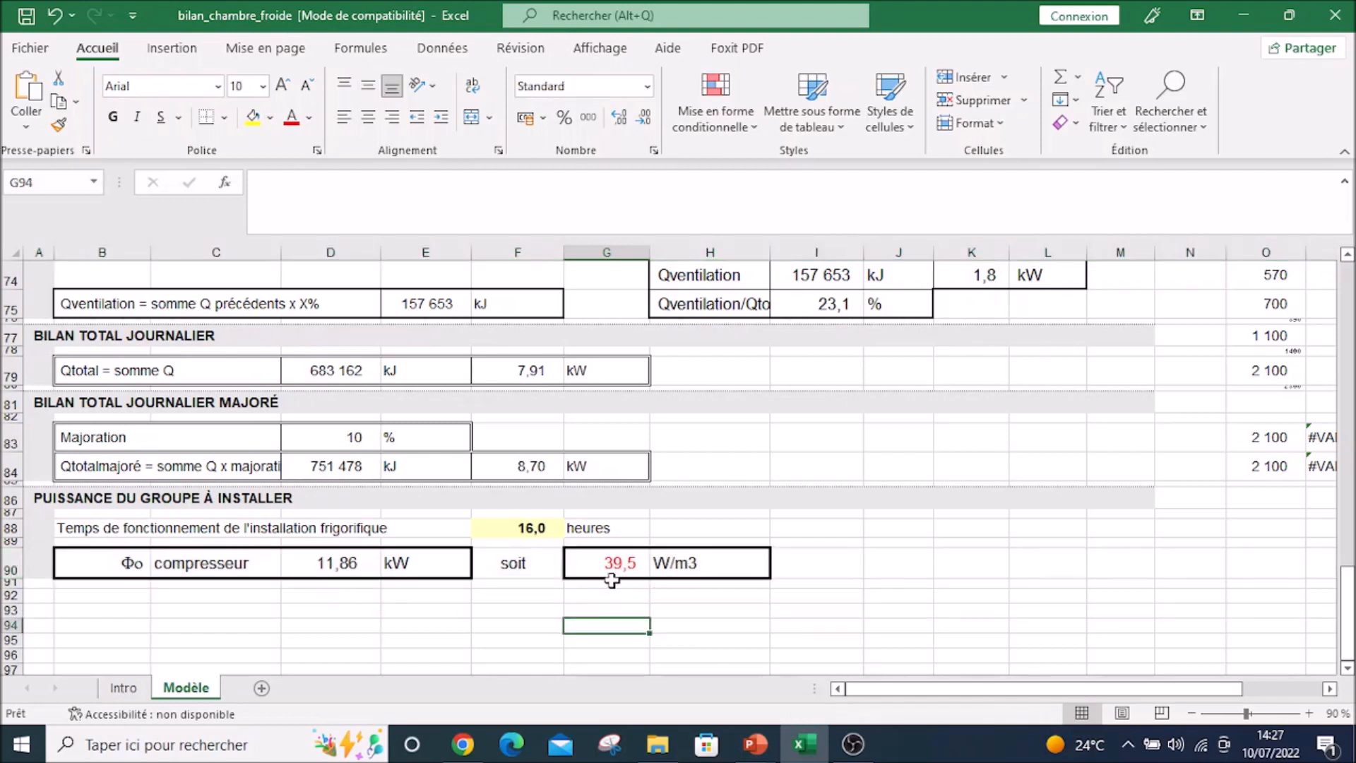
pyautogui.moveTo(584, 560); pyautogui.dragTo(717, 568)
pyautogui.click(640, 636)
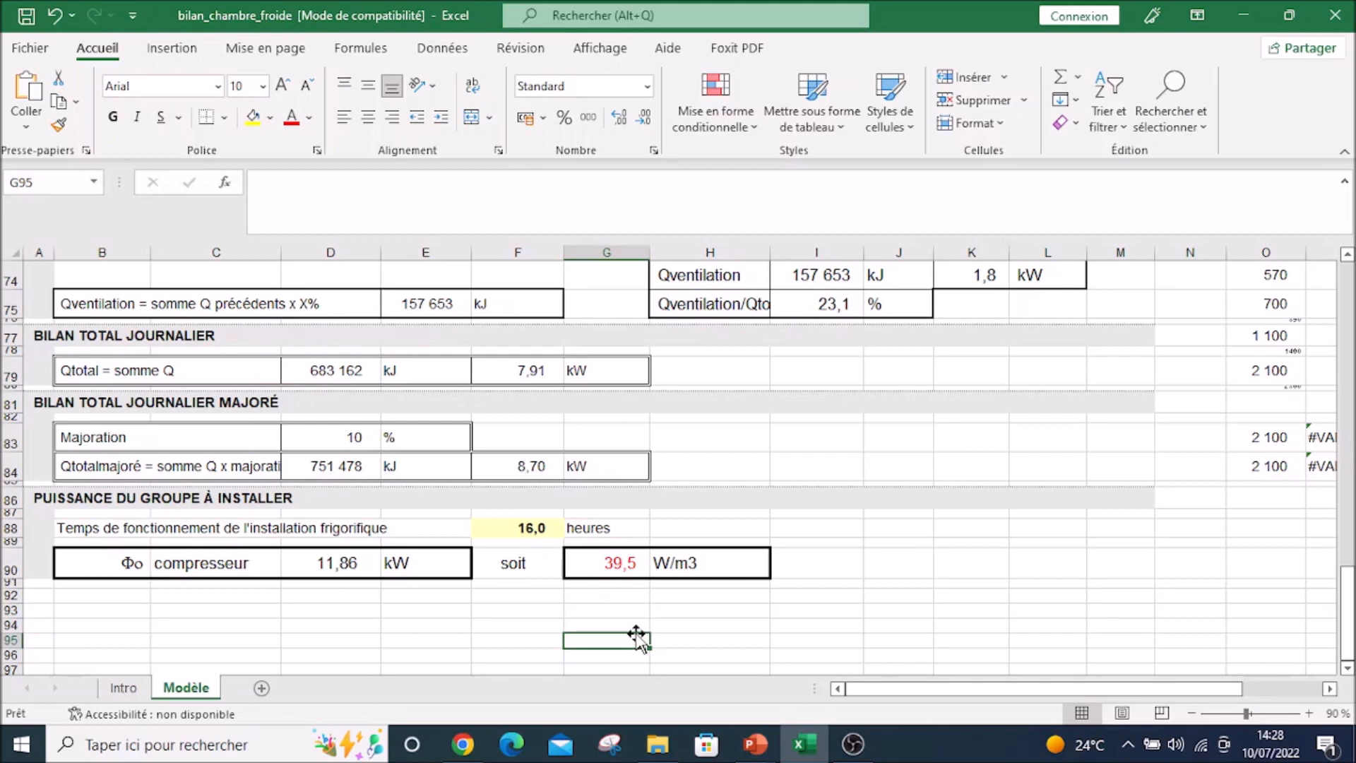
pyautogui.click(346, 572)
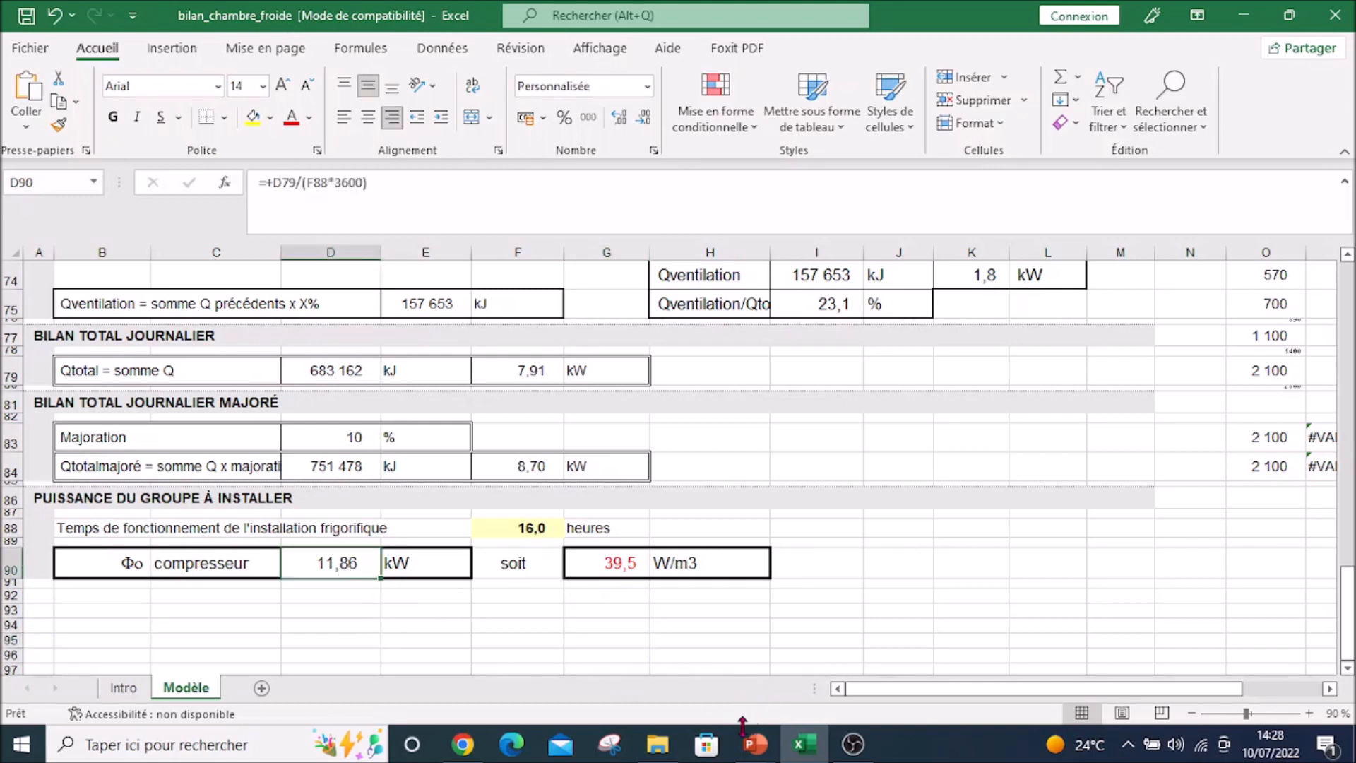
# Step: Switch to the Lecon 78 PowerPoint file, enter 11,9 KW under Fichier EXCEL in the slide 5 table and present that slide
pyautogui.moveTo(757, 742)
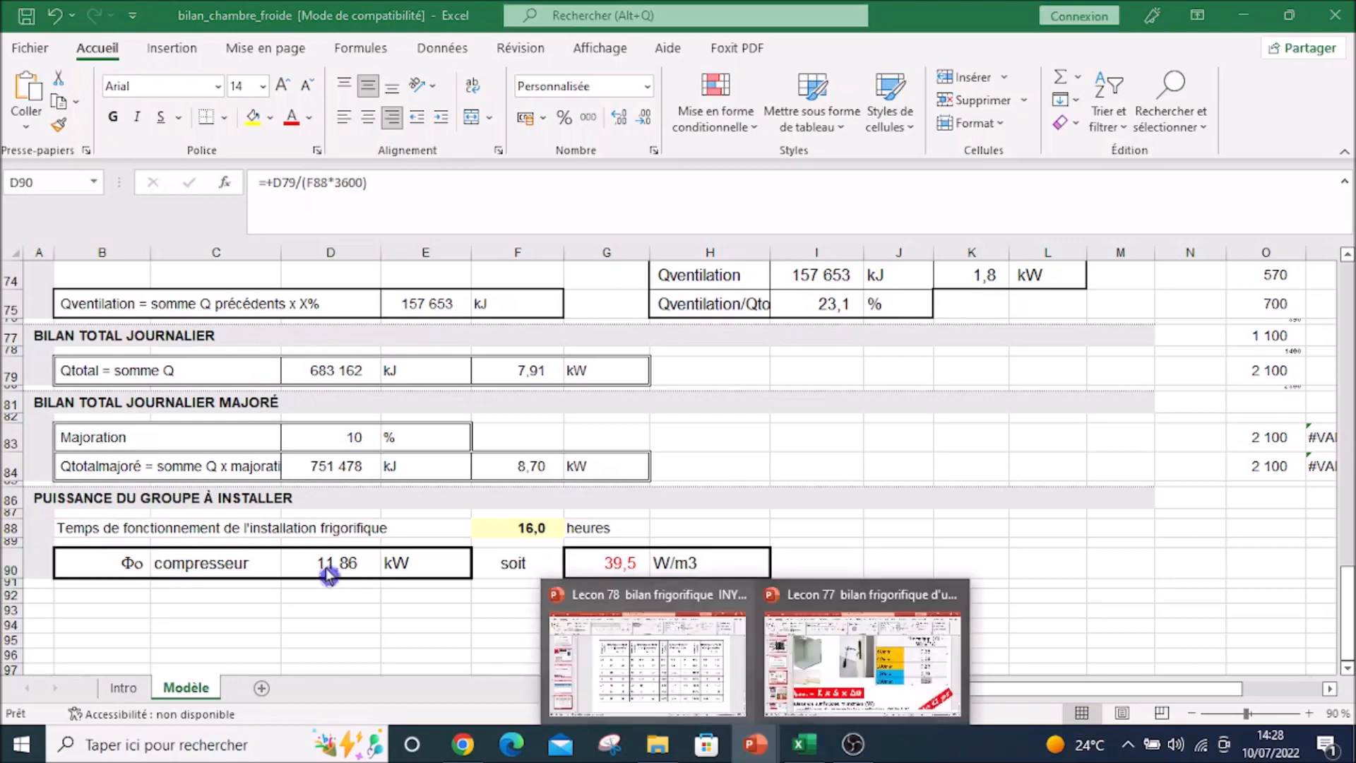
pyautogui.click(601, 653)
pyautogui.click(92, 516)
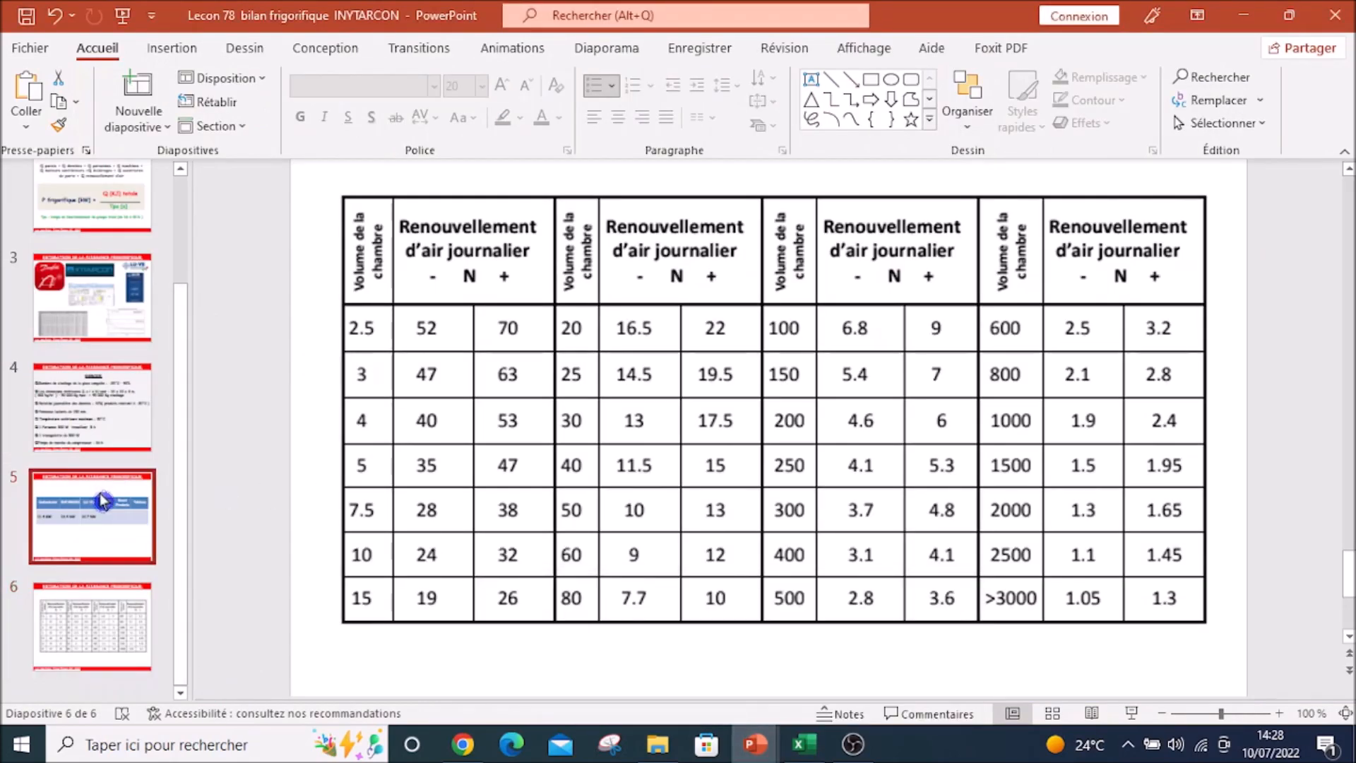
pyautogui.click(868, 396)
pyautogui.hotkey('alt', 'Tab')
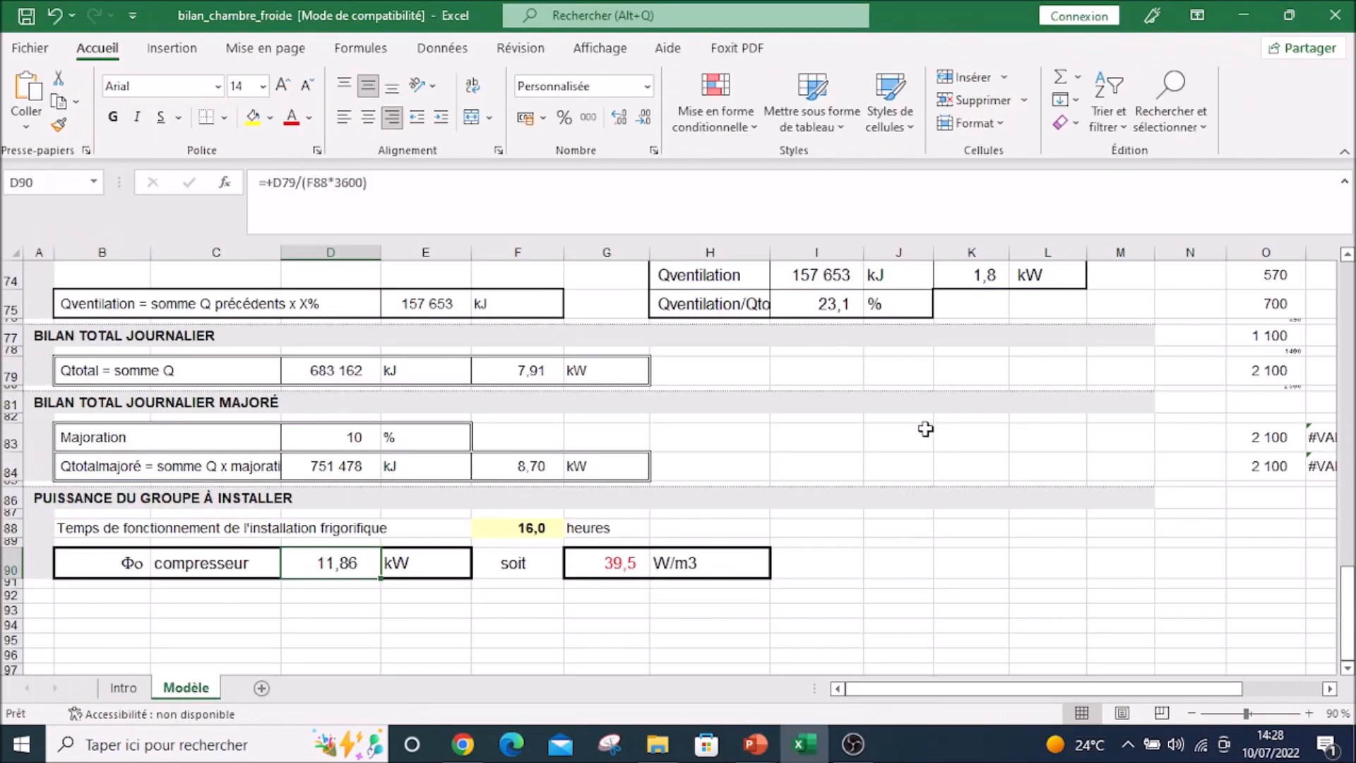
pyautogui.hotkey('alt', 'Tab')
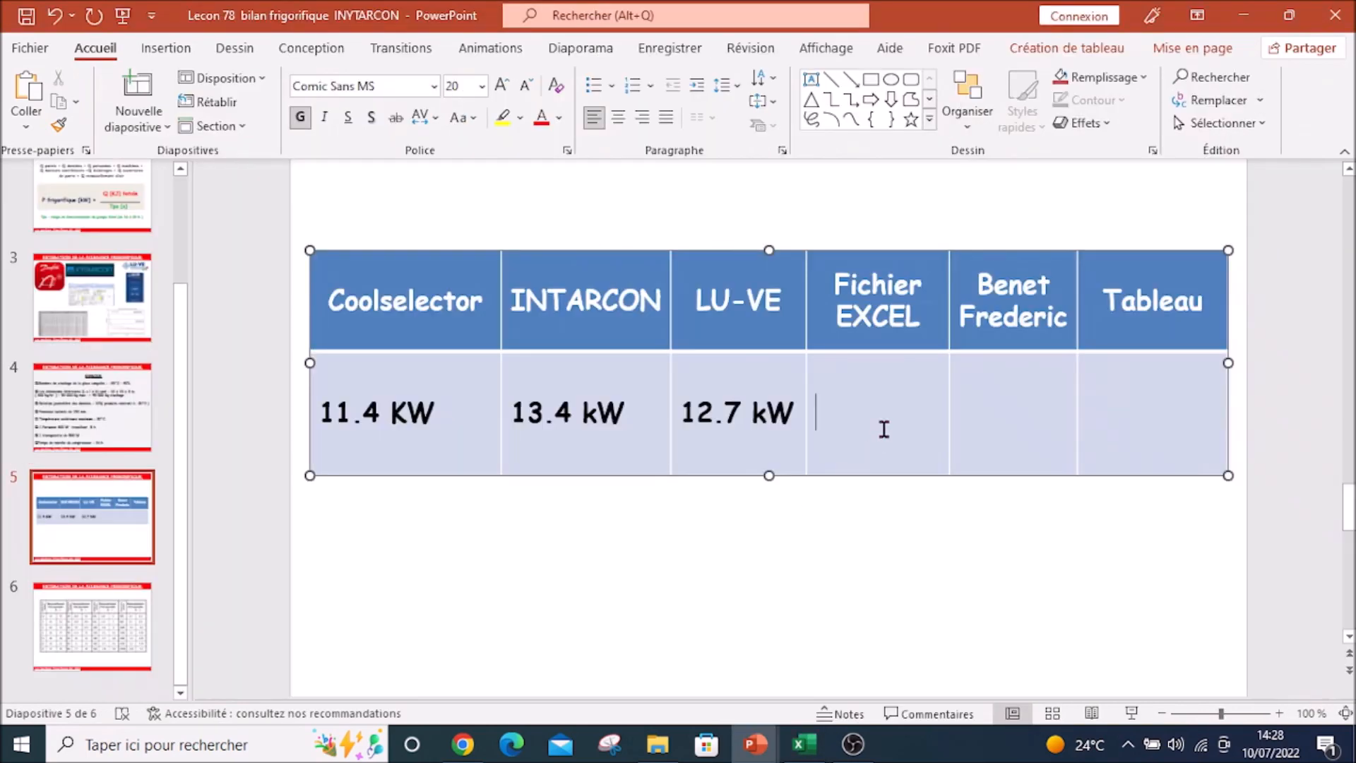
pyautogui.write('11,9')
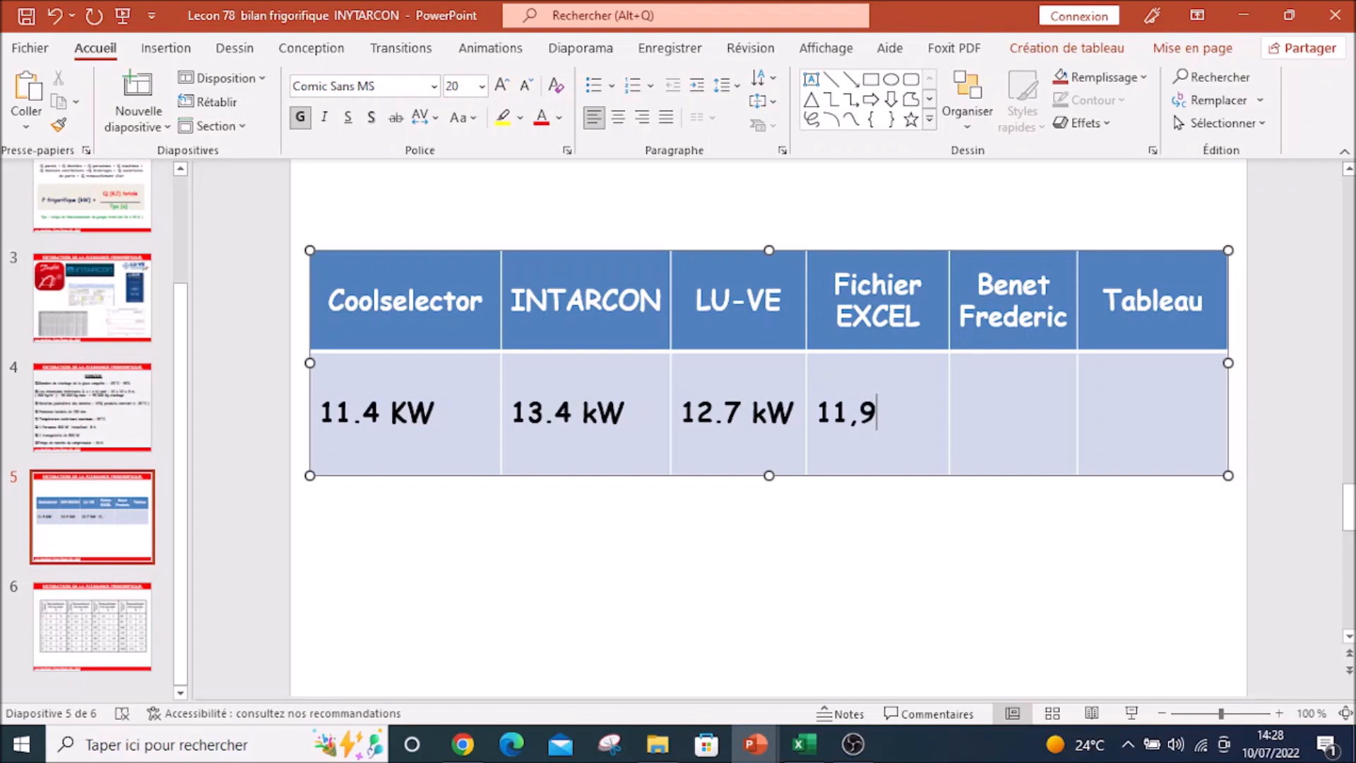
pyautogui.write(' KW')
pyautogui.click(1132, 713)
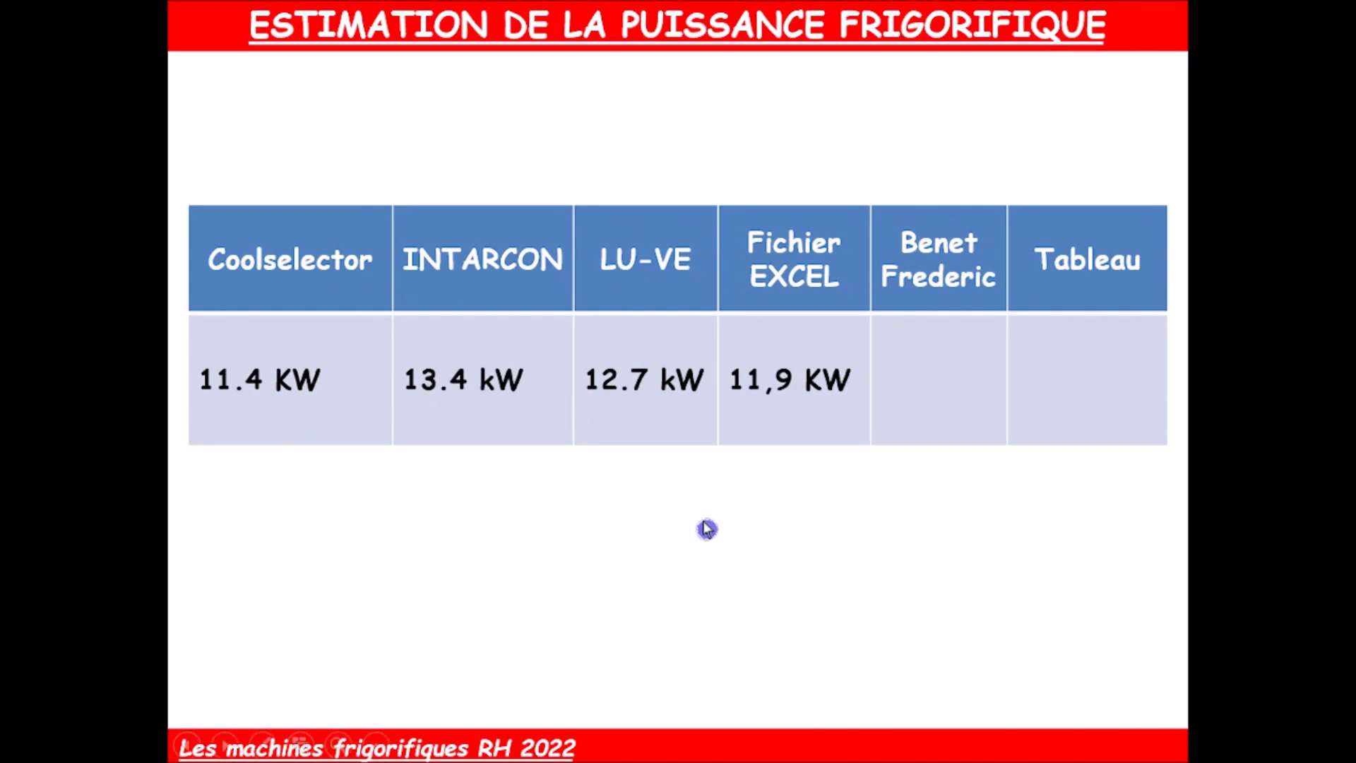